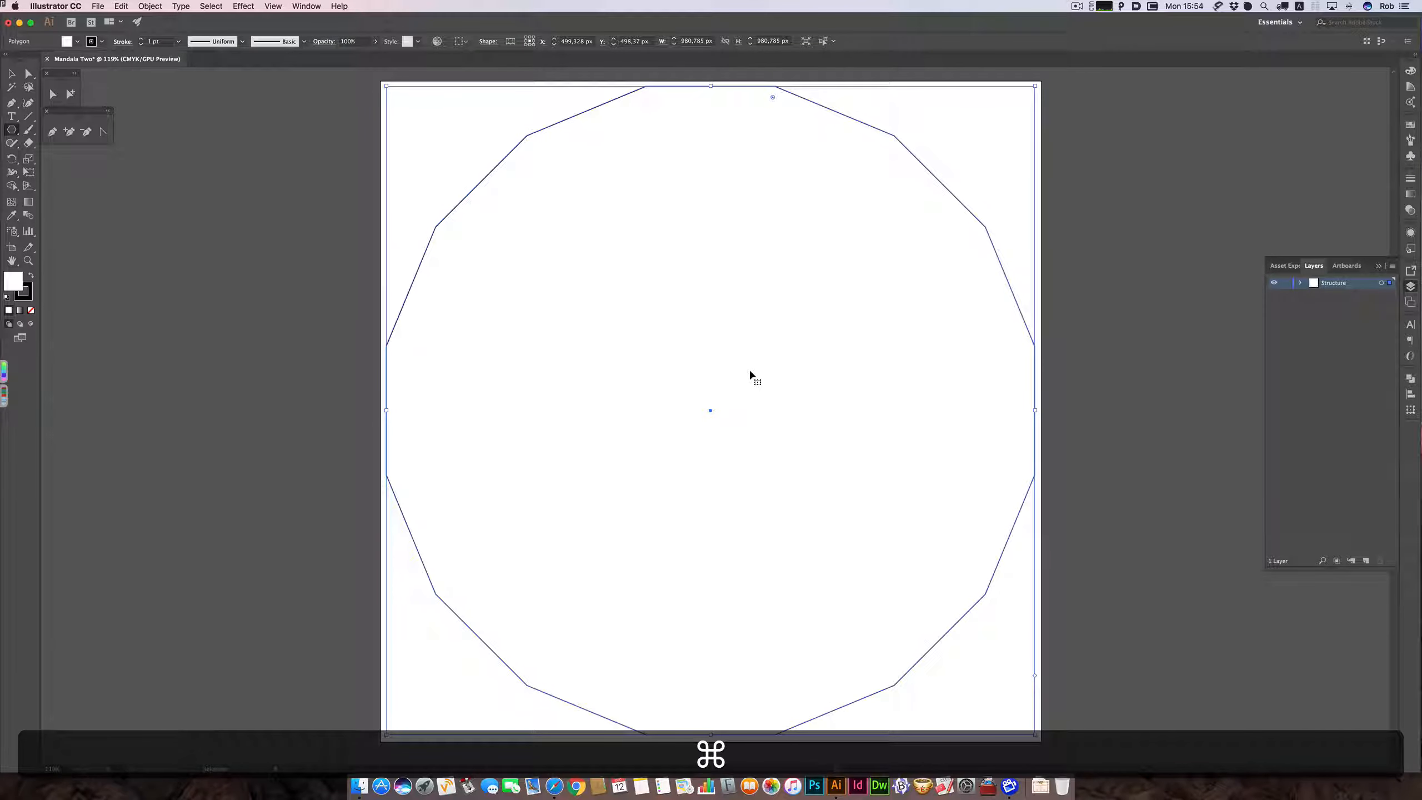
Remove the fill from the 16-sided polygon and deselect it.
left_click(77, 42)
left_click(12, 61)
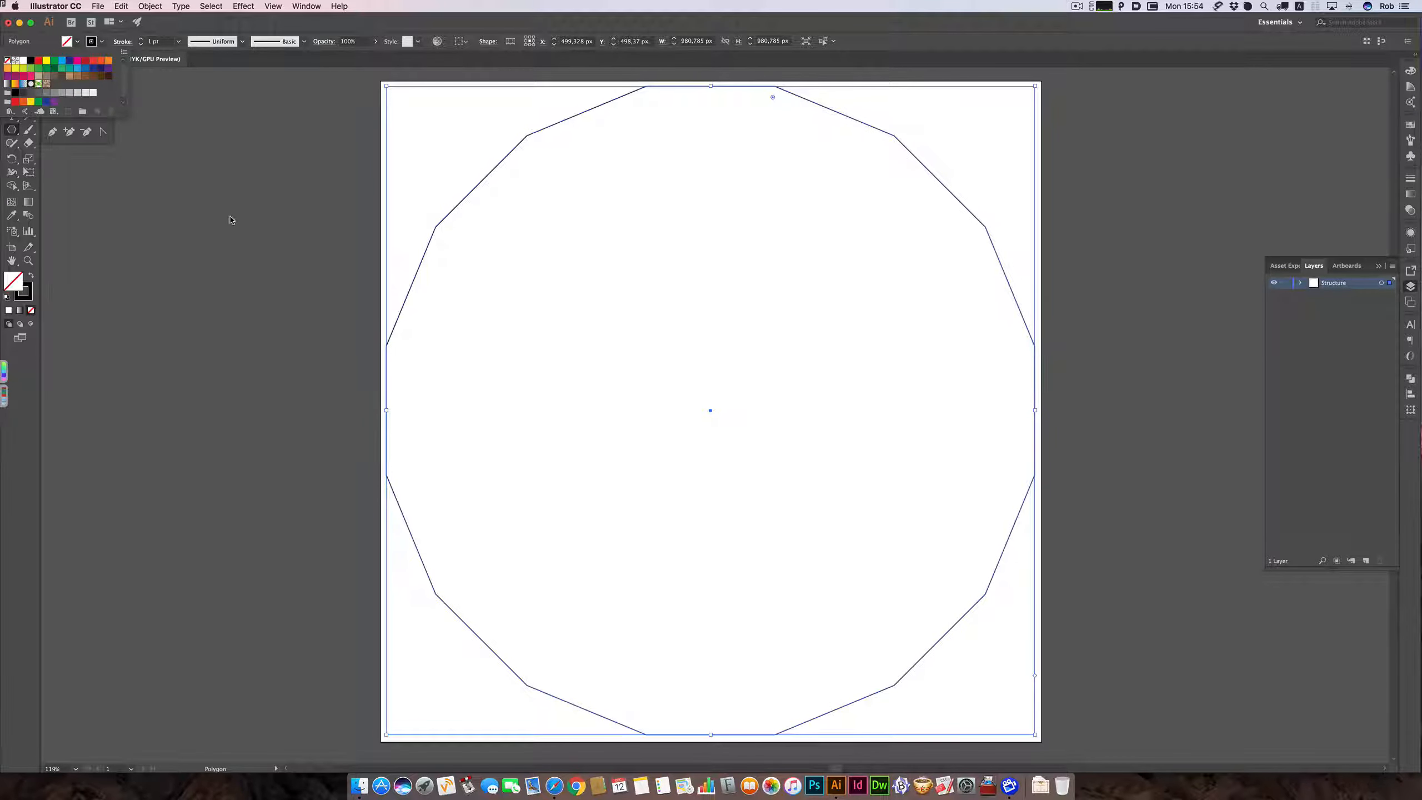
left_click(124, 214)
left_click(152, 228, "super")
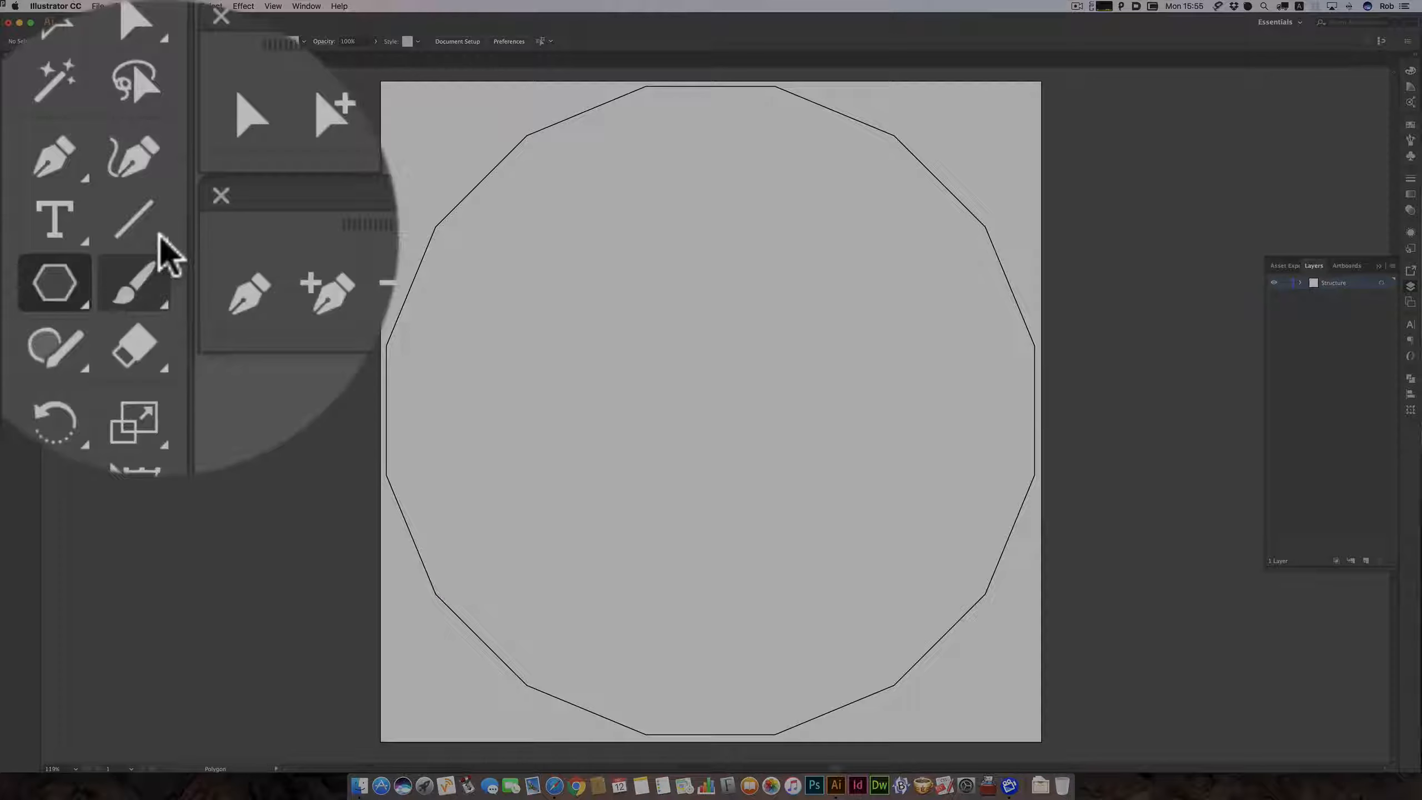
Enable Snap to Pixel and draw a straight line from the left end of the polygon's top edge to the diametrically opposite bottom vertex.
left_click(28, 116)
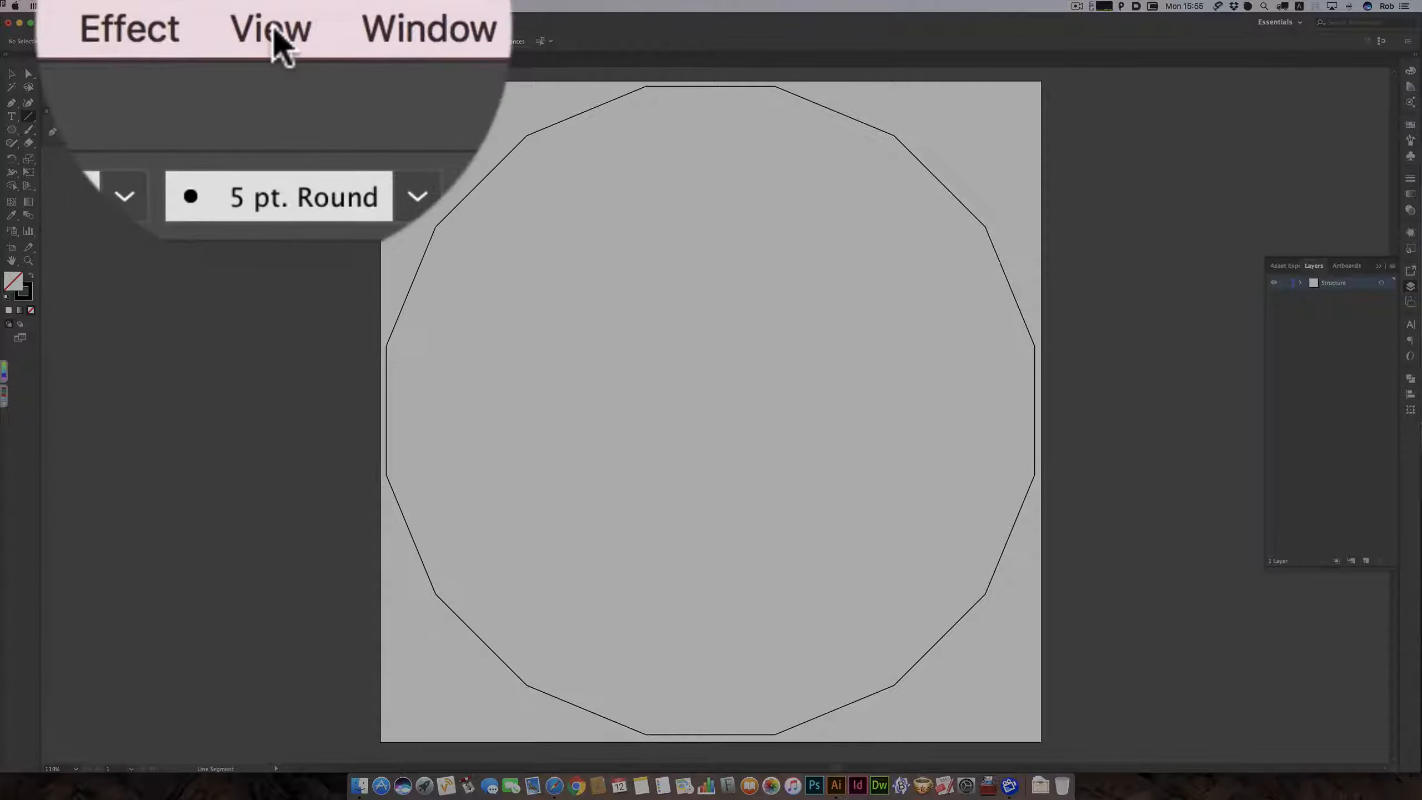
left_click(275, 34)
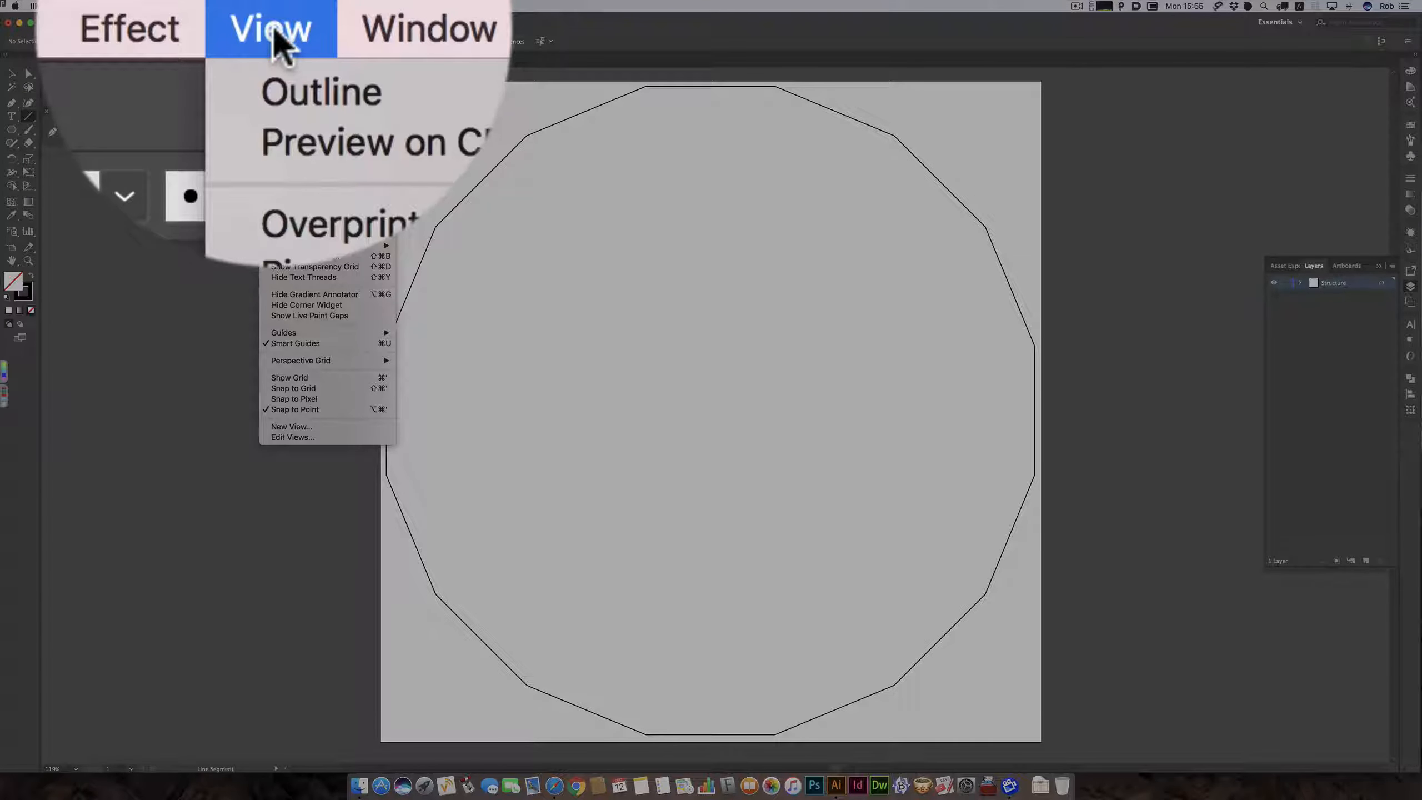
left_click(278, 399)
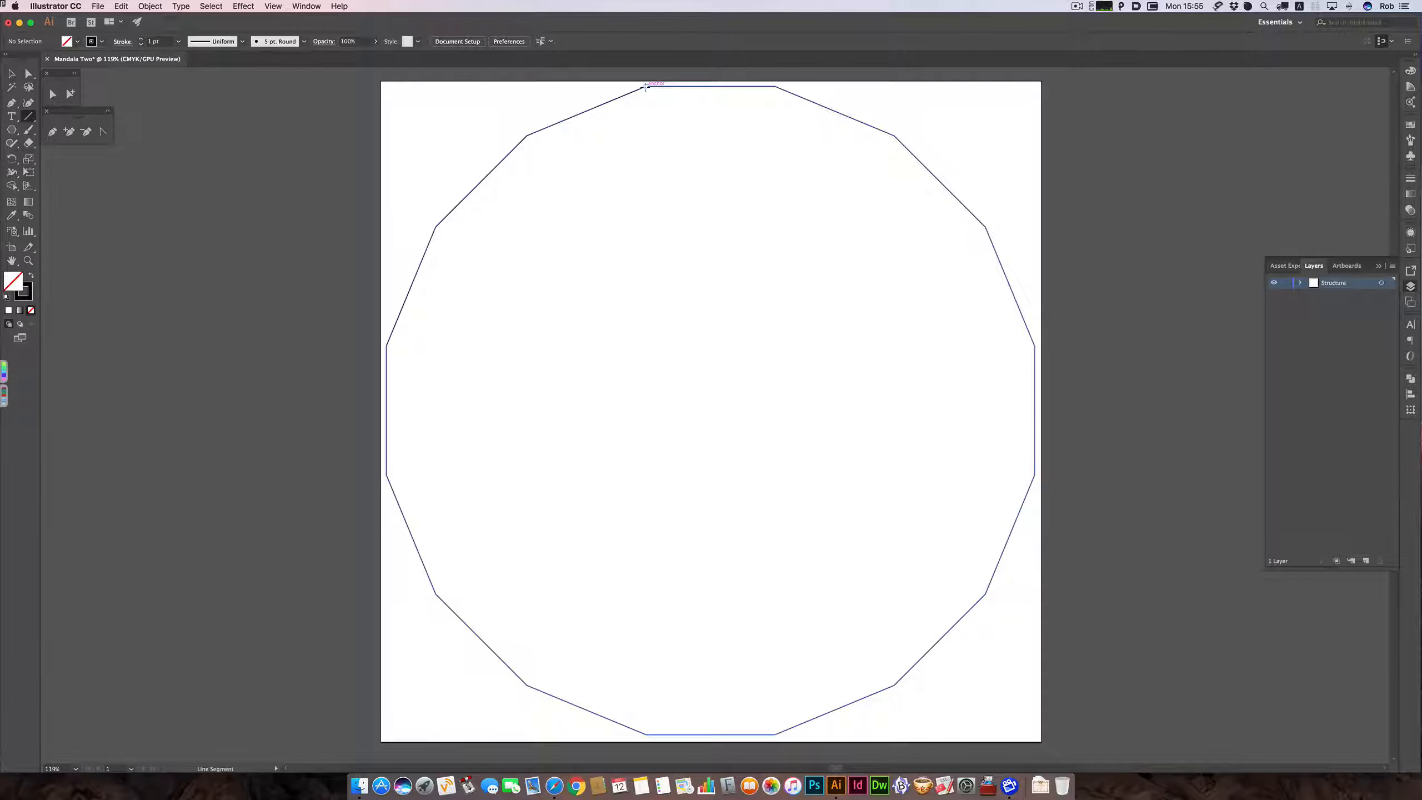
left_click_drag(645, 86, 775, 734)
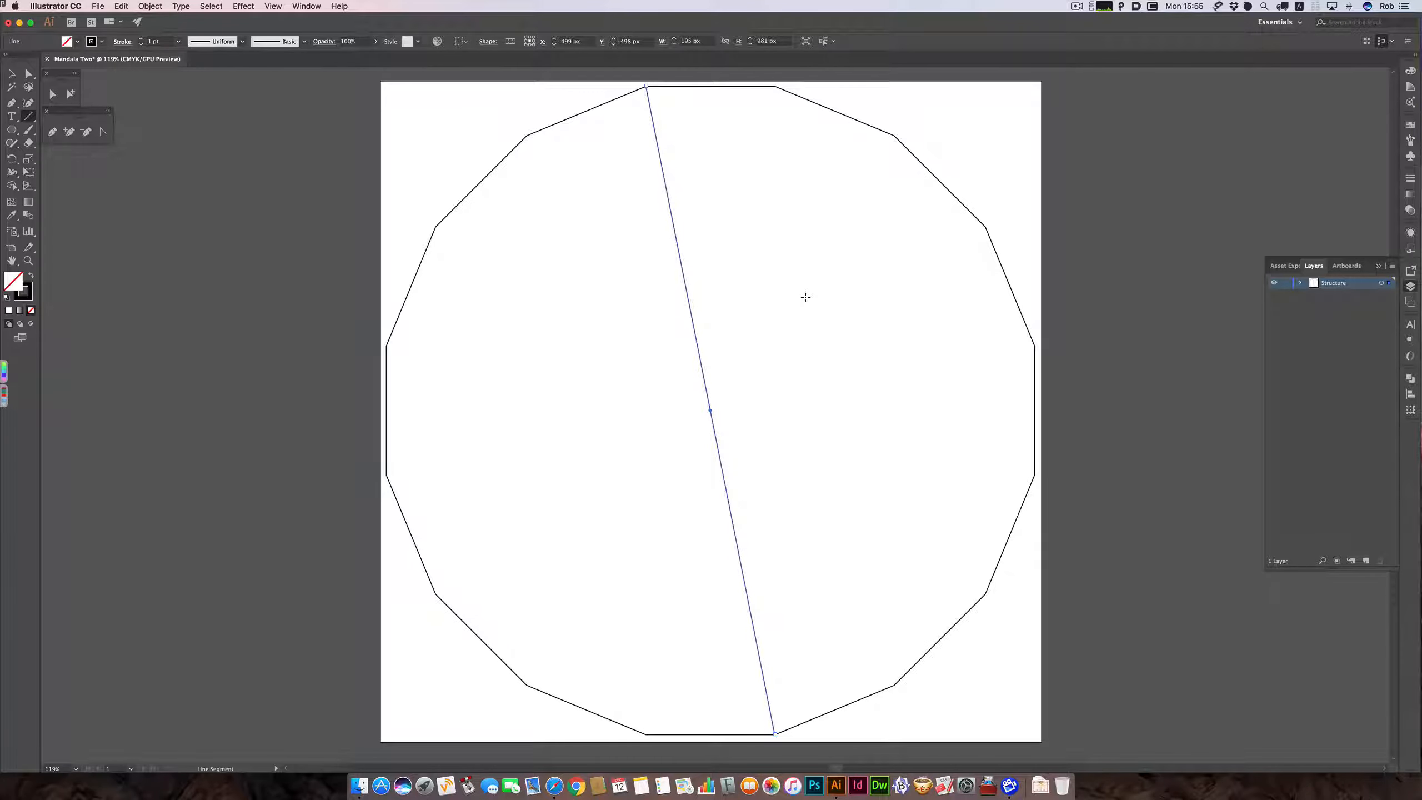
Show the rulers and create a copy of the diagonal line rotated 22,5° about its centre.
key("super")
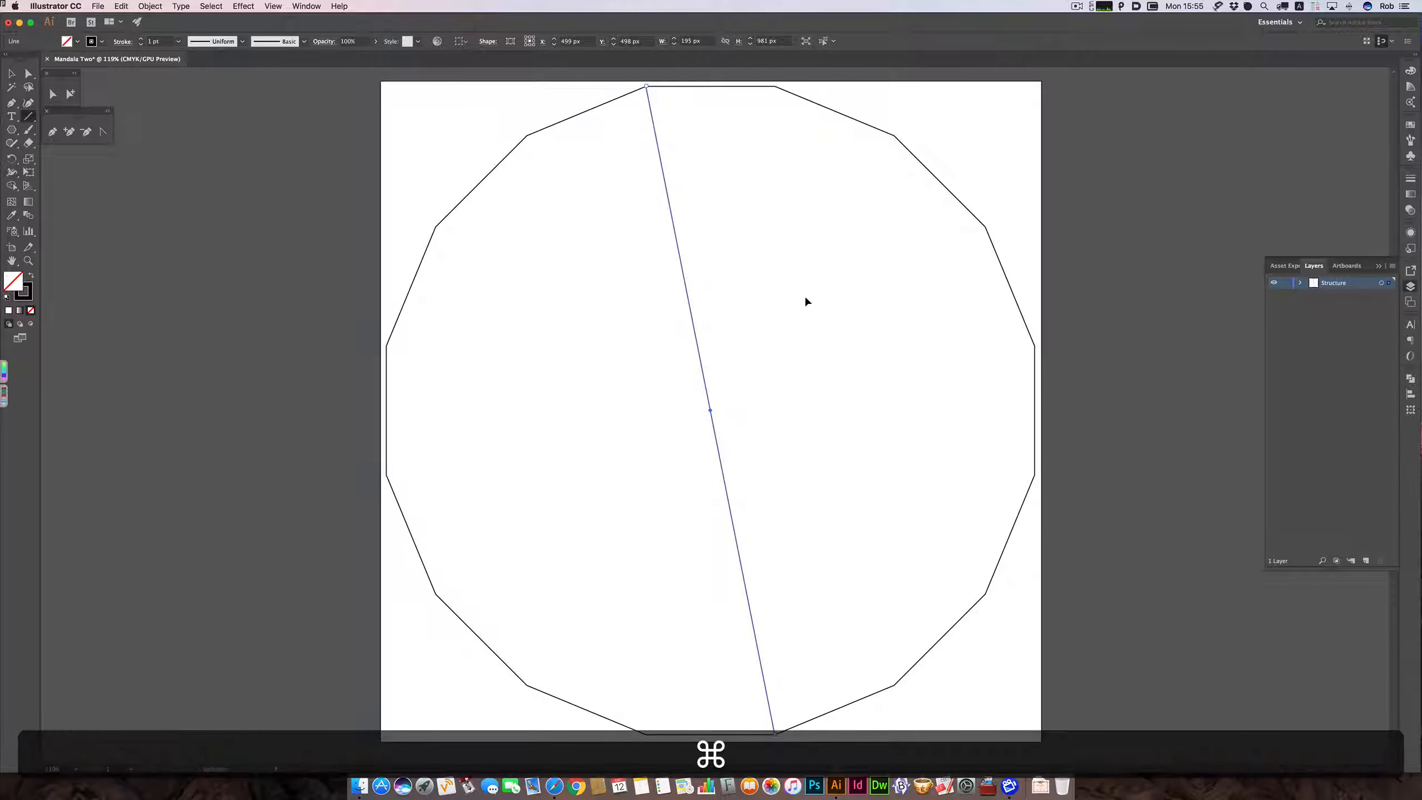
key("super+r")
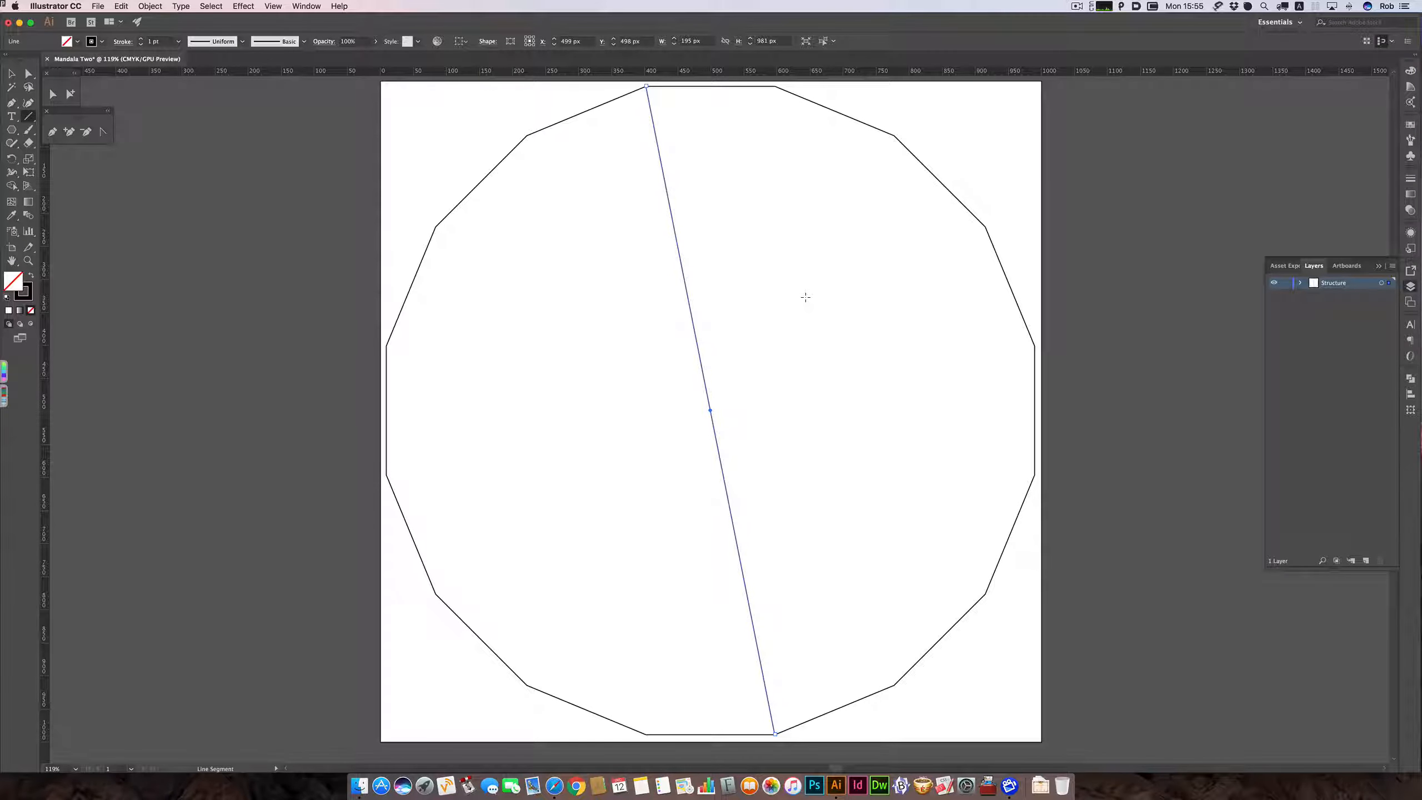
key("r")
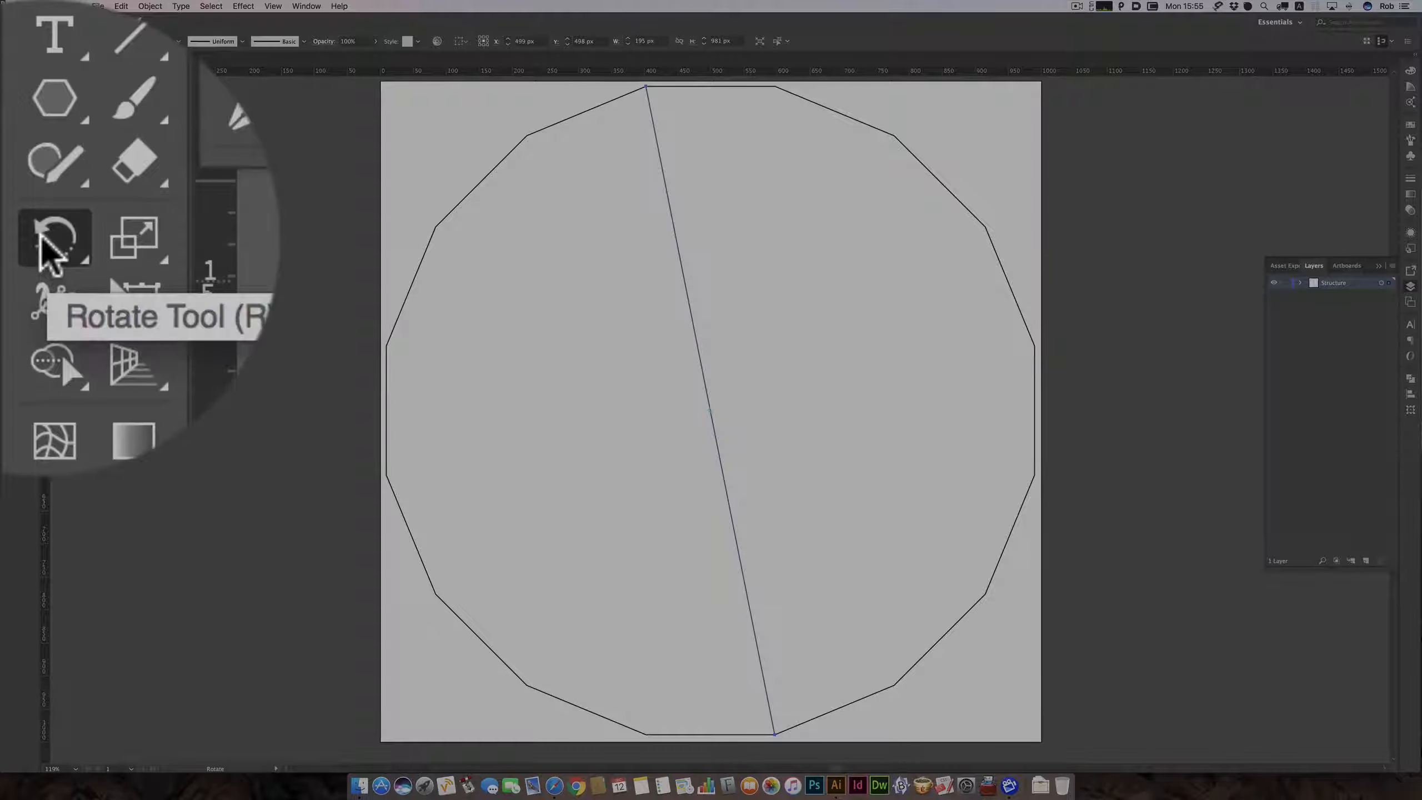
double_click(7, 161)
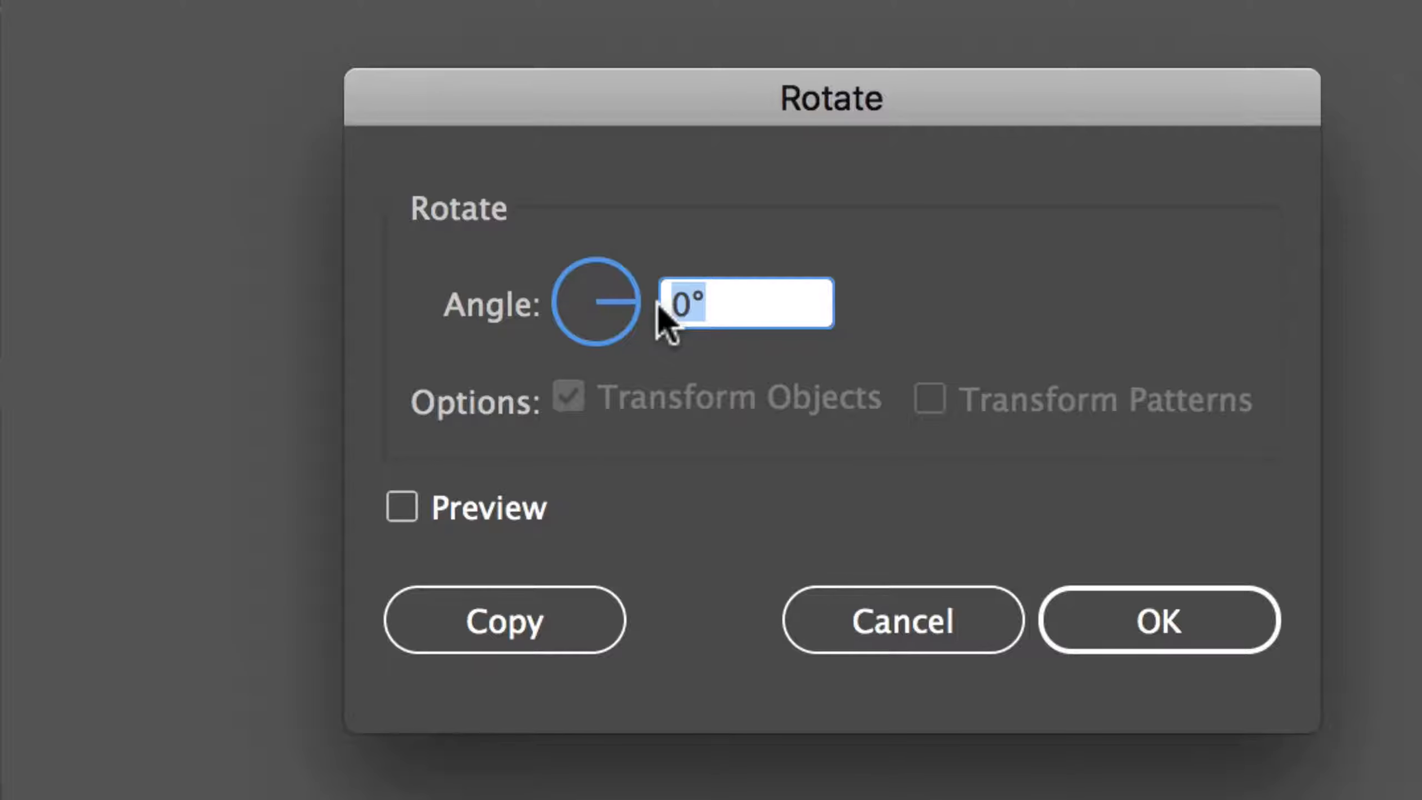
type("22,5")
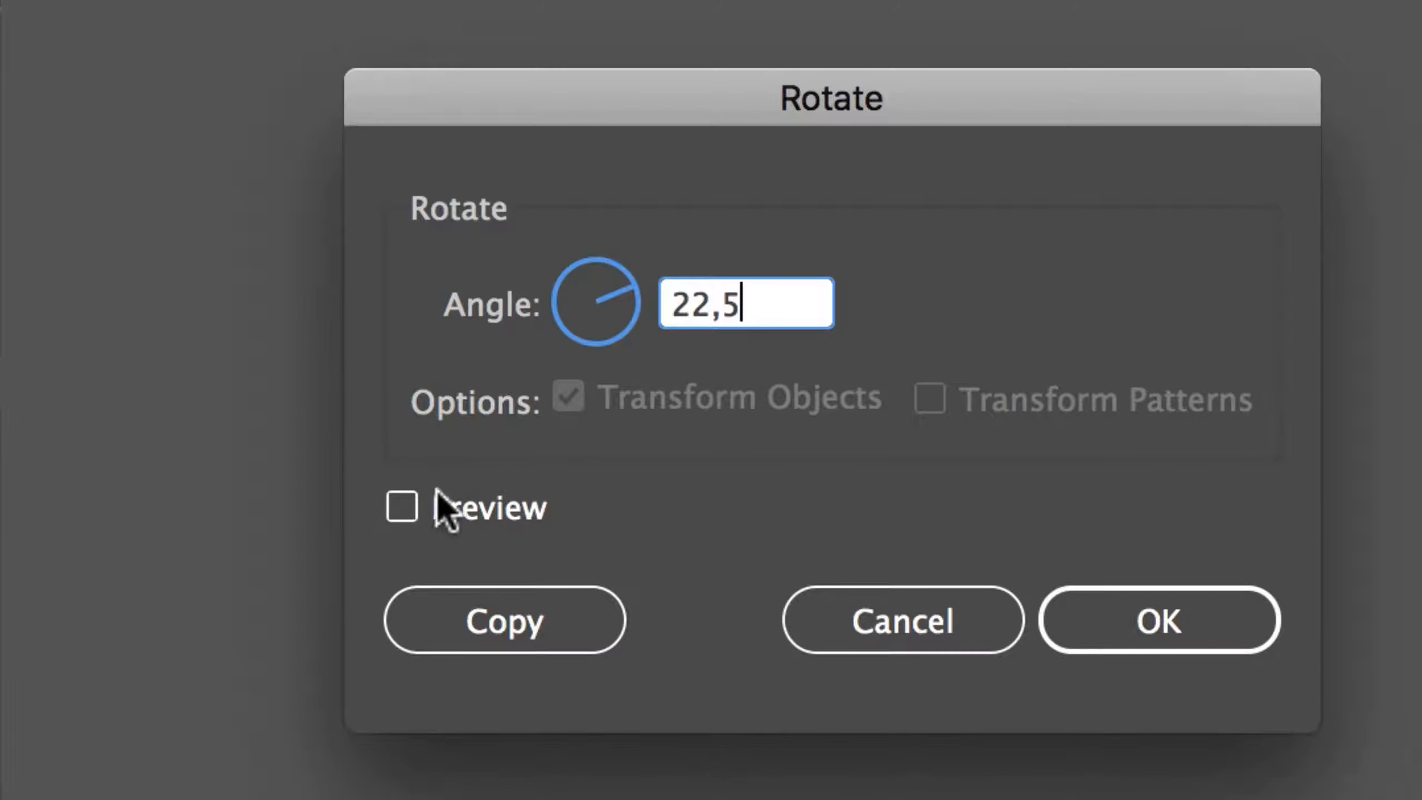
left_click(409, 504)
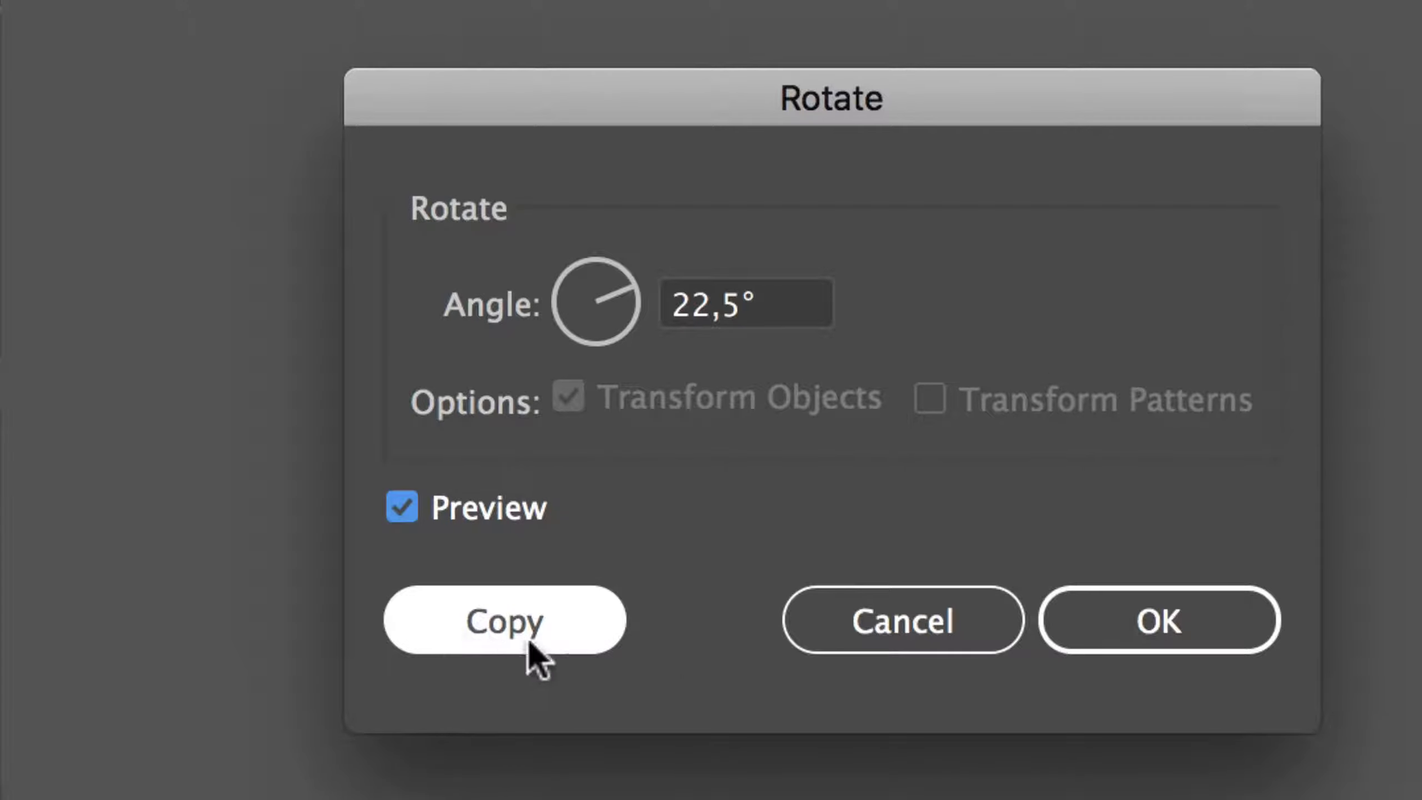
left_click(498, 630)
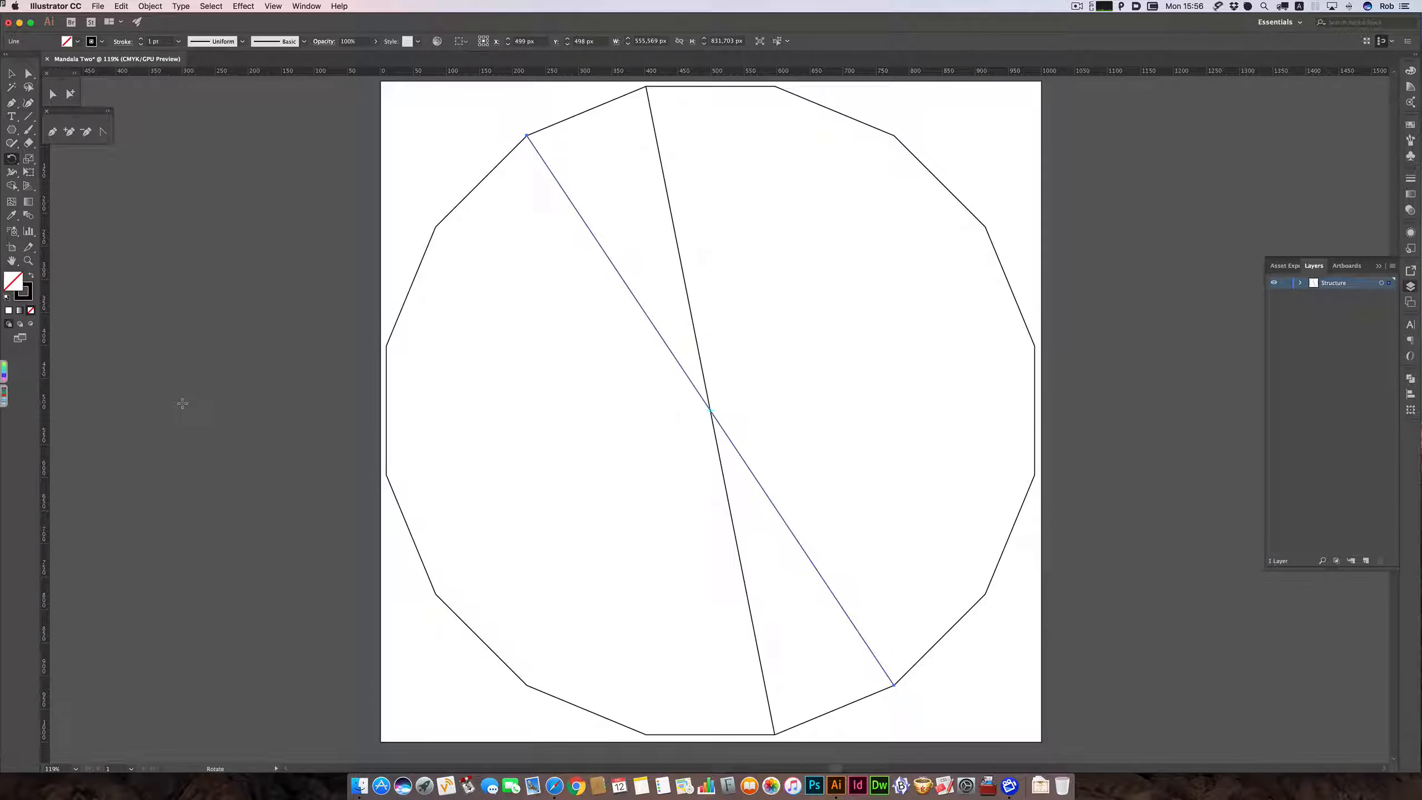
Repeat the rotated copy of the line around the centre until every pair of opposite polygon vertices is connected.
key("super+d")
key("super+d")
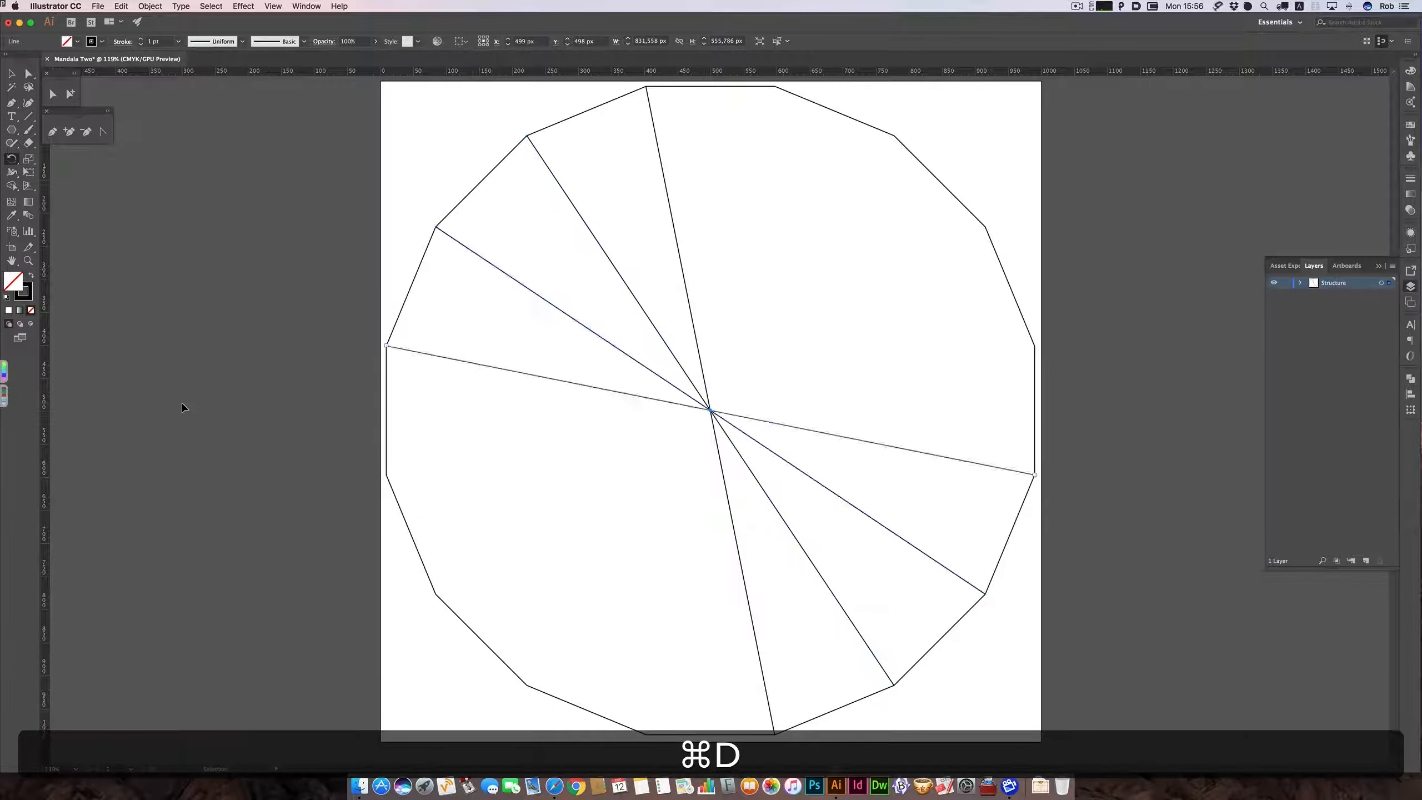
key("super+d")
key("super+d")
key("super+d")
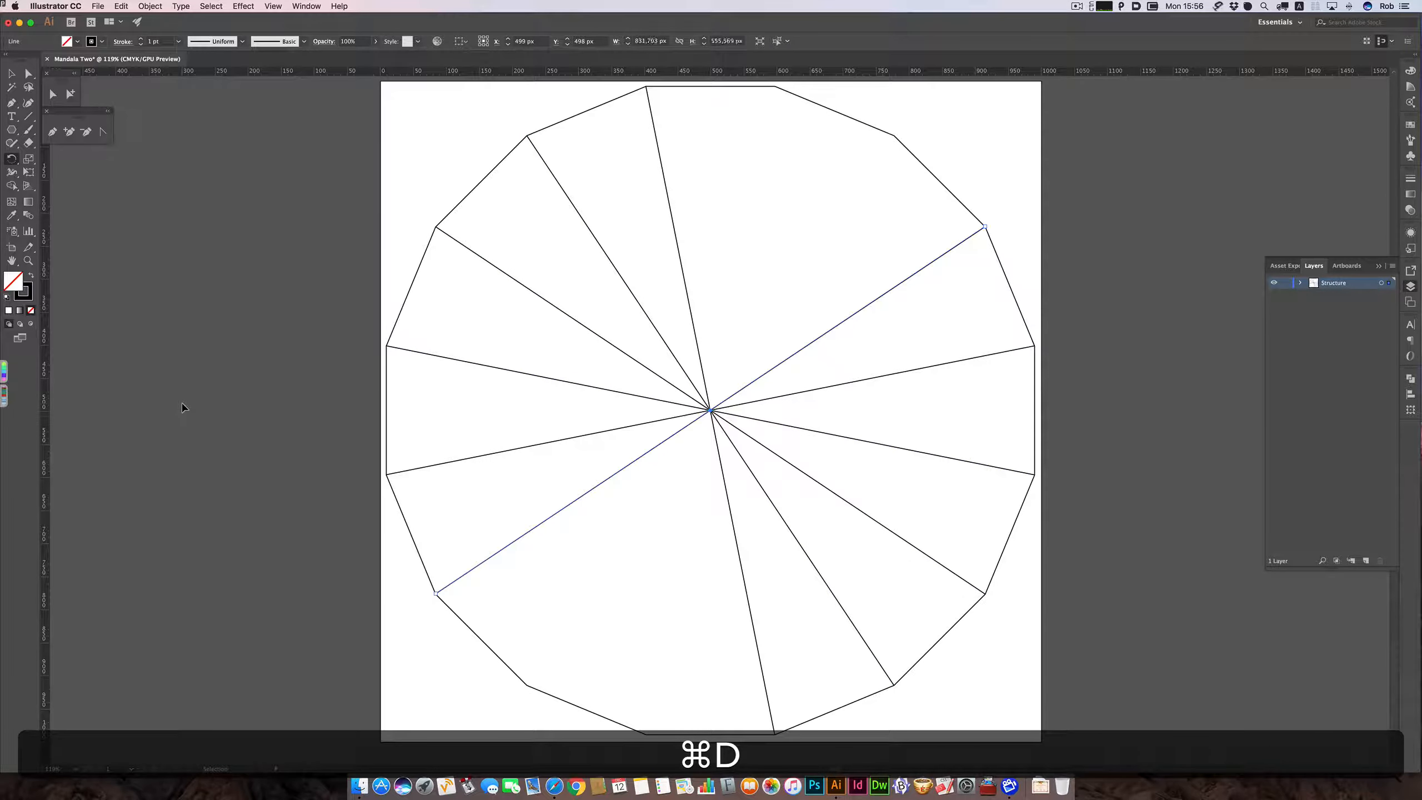
key("super+d")
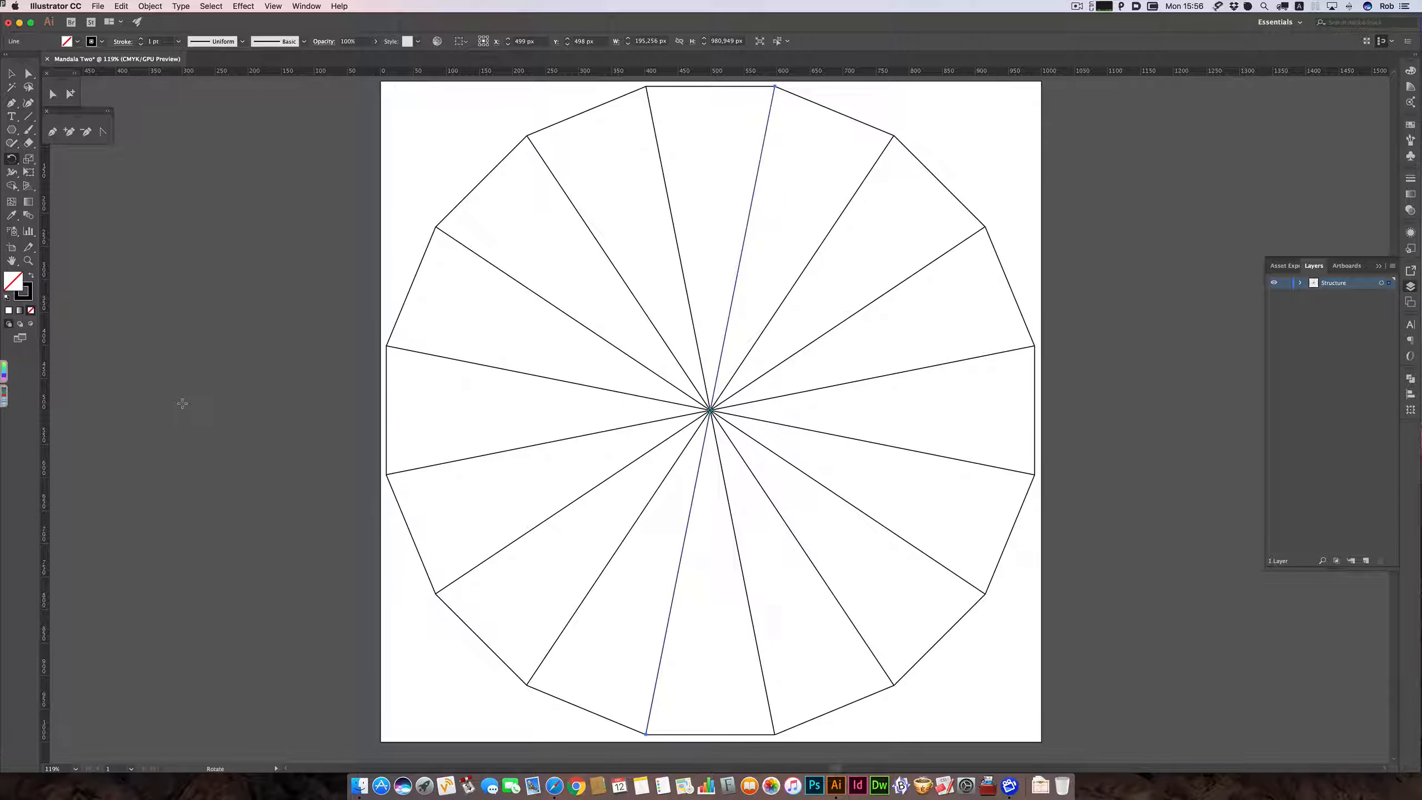
Deselect the lines, lock the Structure layer and add a new layer above it.
scroll(215, 397, "right", 4)
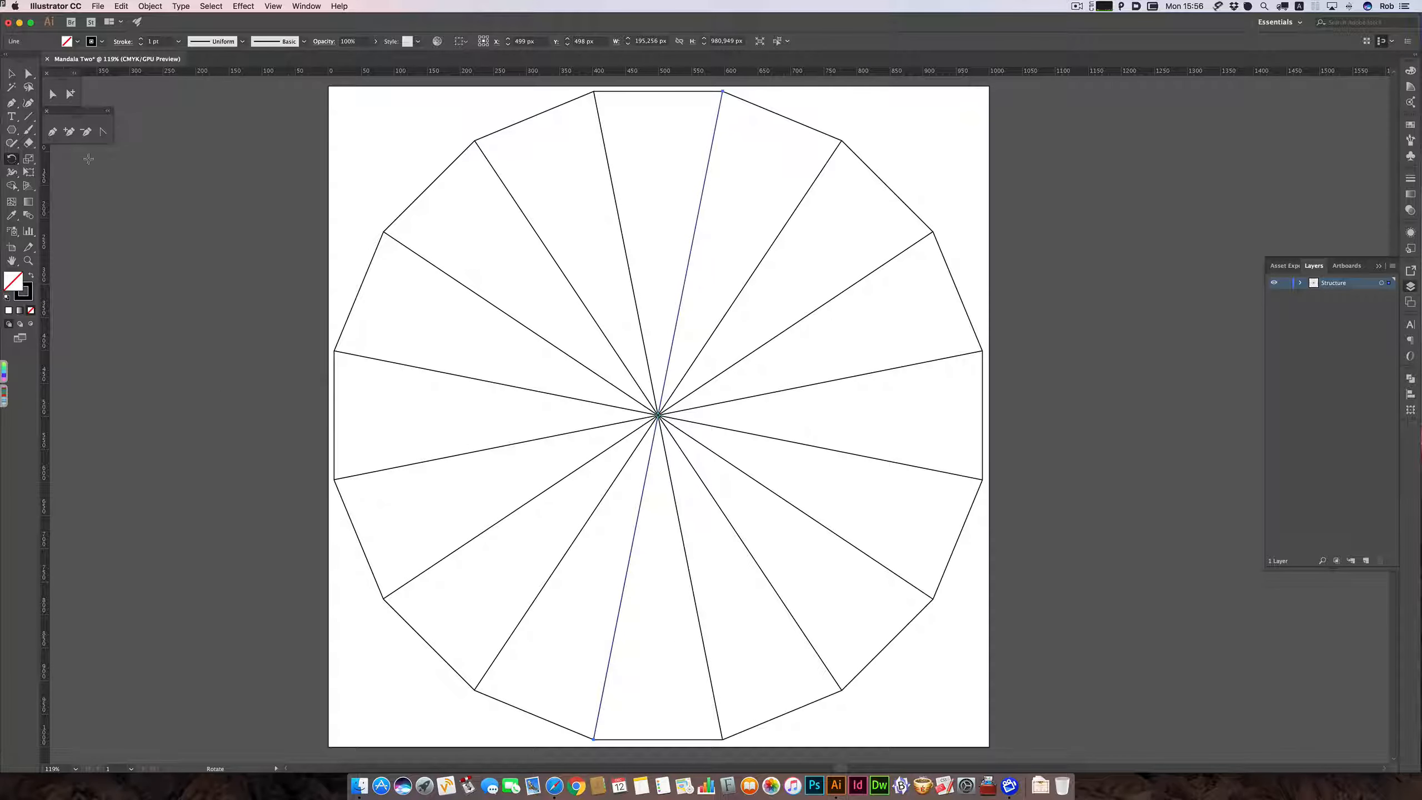
key("v")
left_click(208, 295)
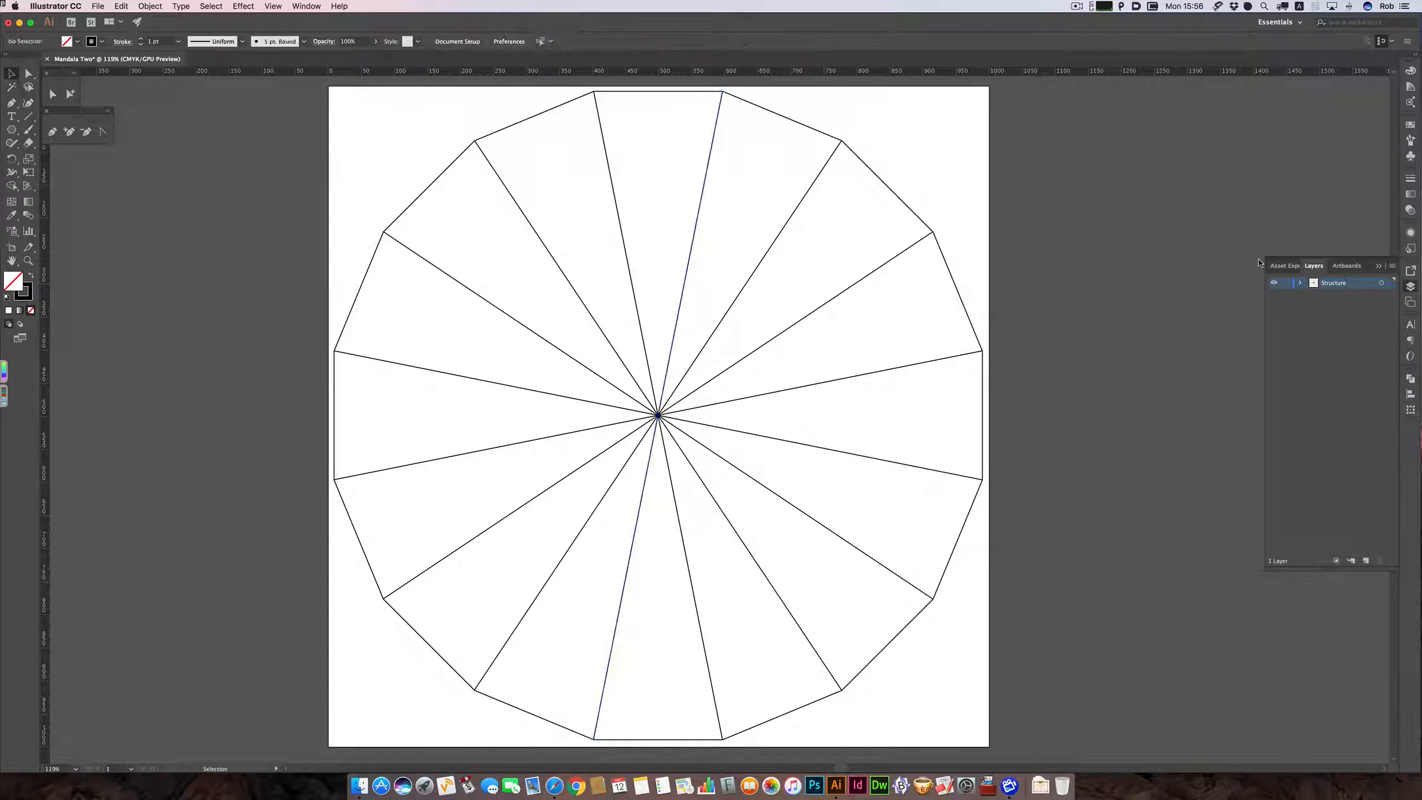
left_click(1285, 283)
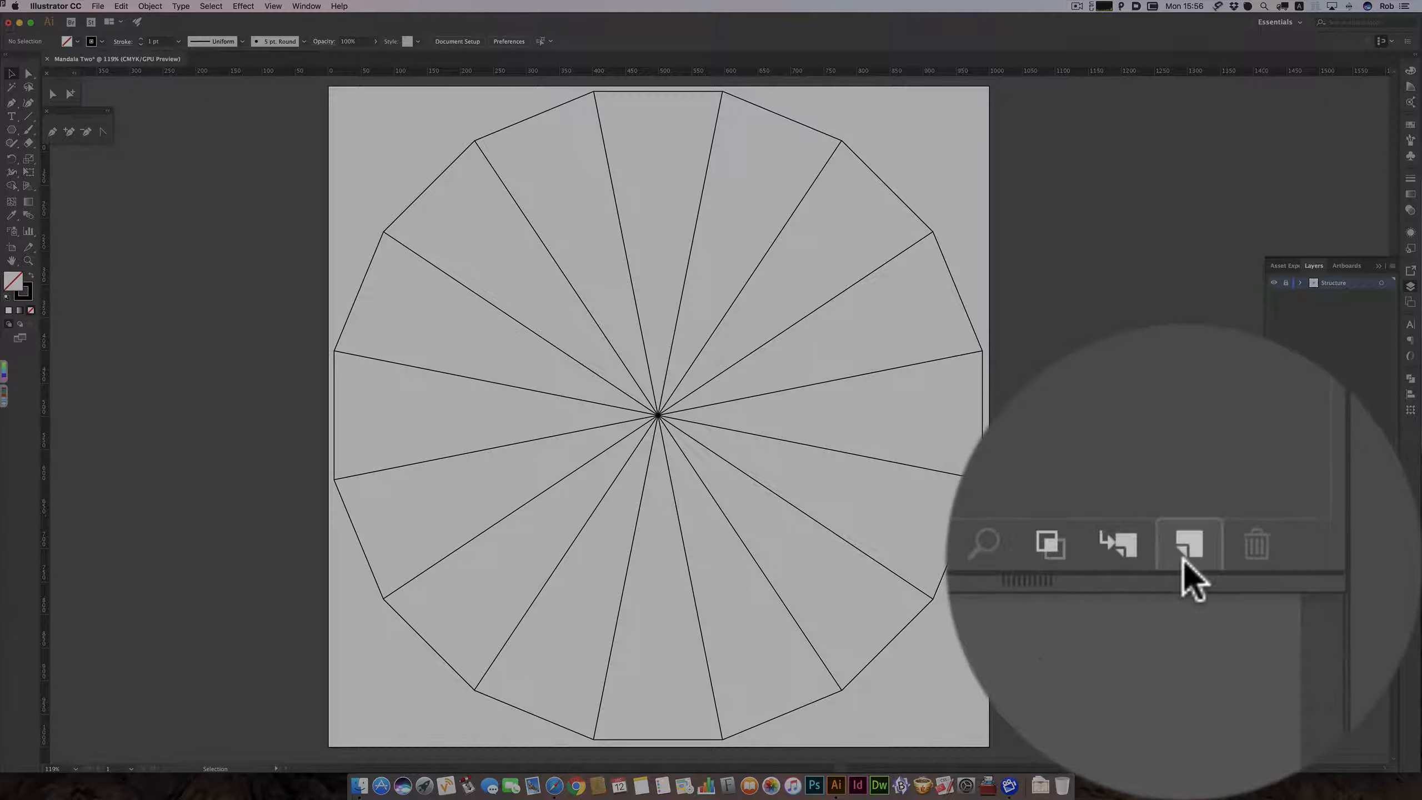
left_click(1184, 562)
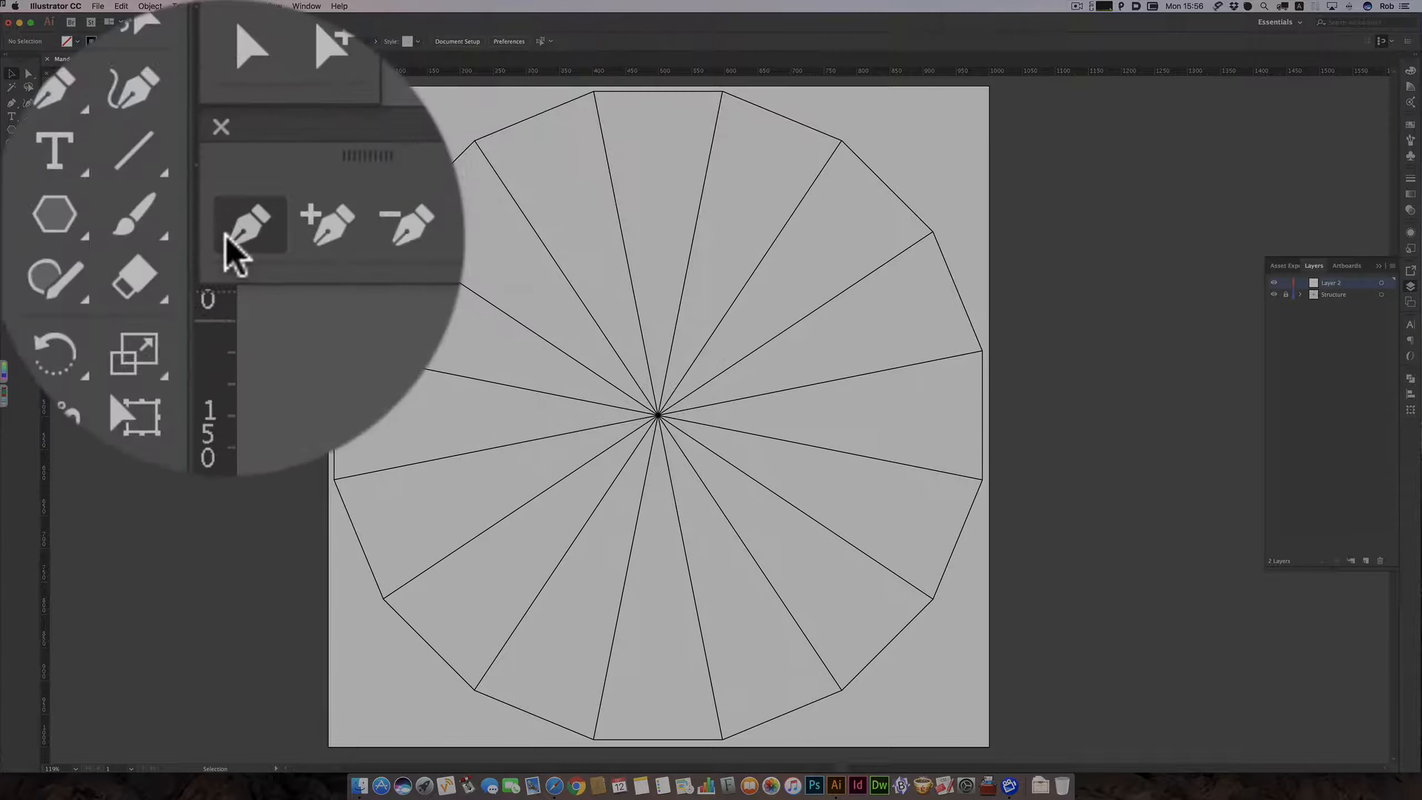
Set the drawing fill to light green and the stroke to none.
left_click(52, 132)
key("a")
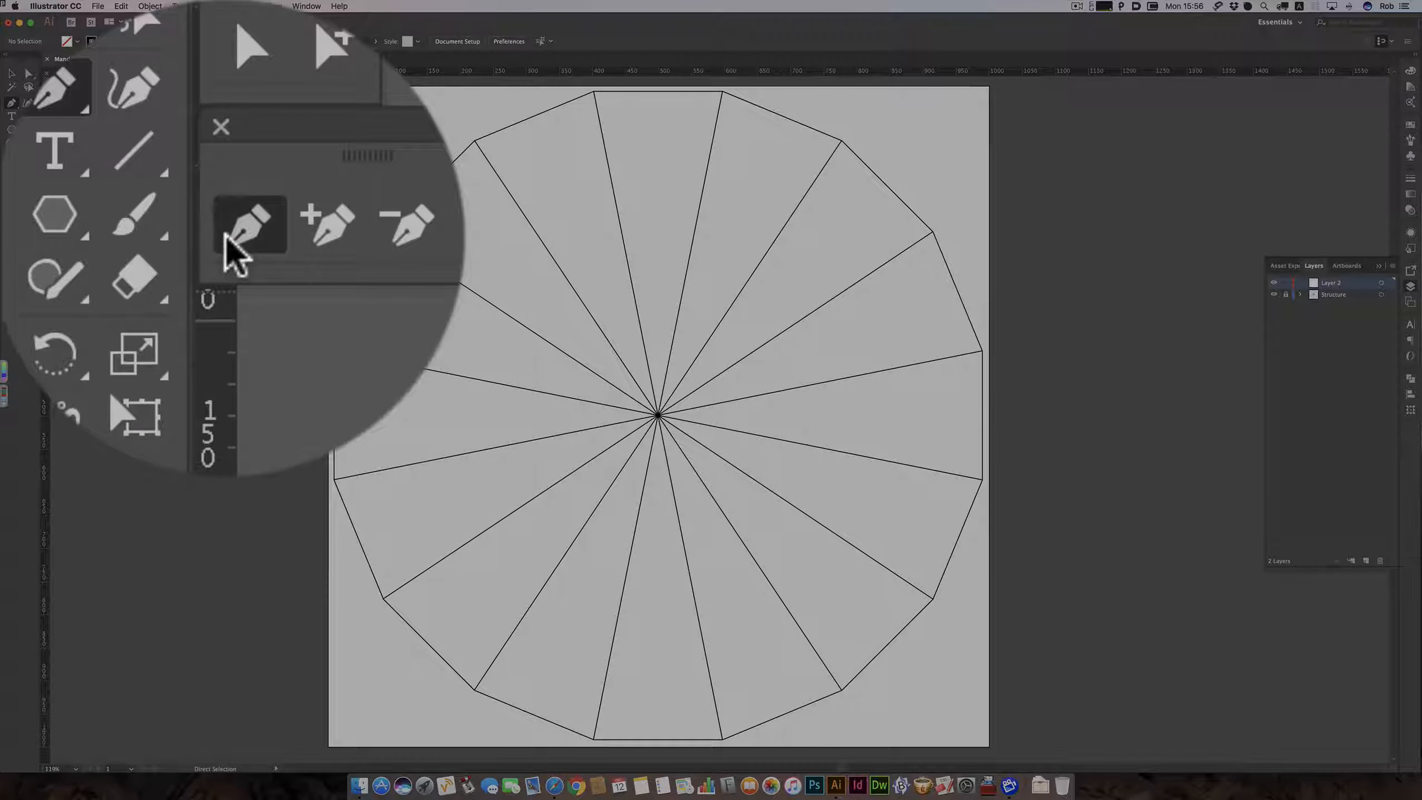
left_click(77, 41)
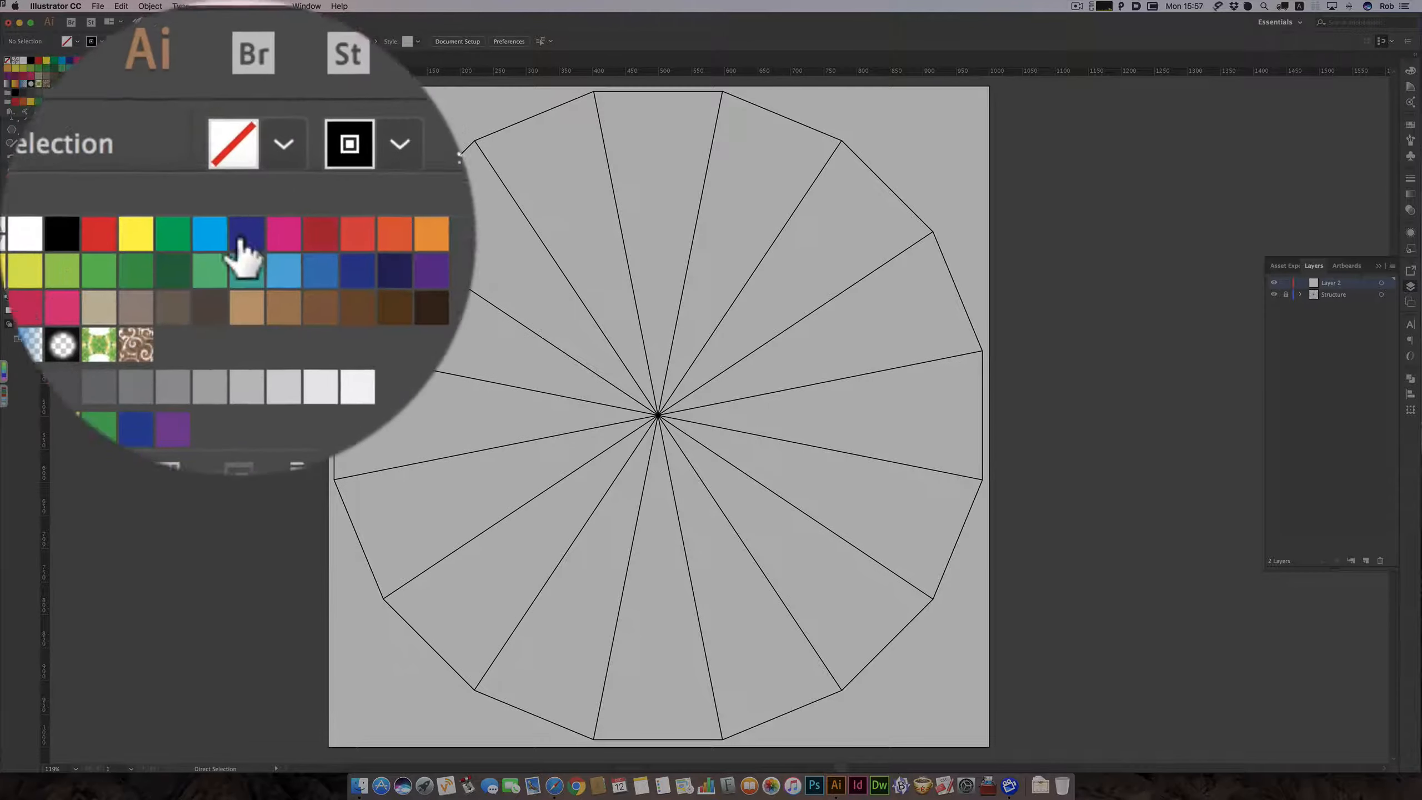
left_click(30, 67)
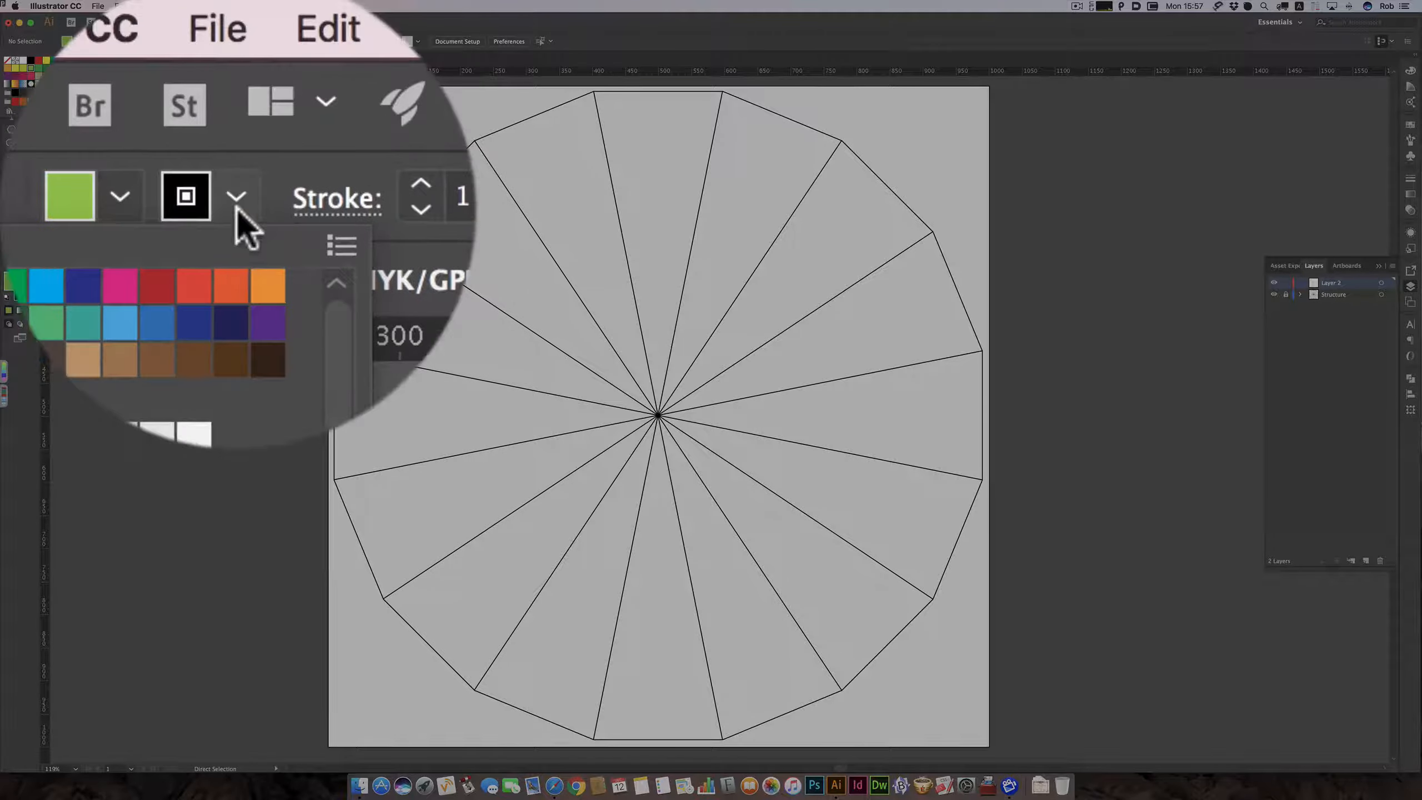
left_click(100, 43)
left_click(99, 42)
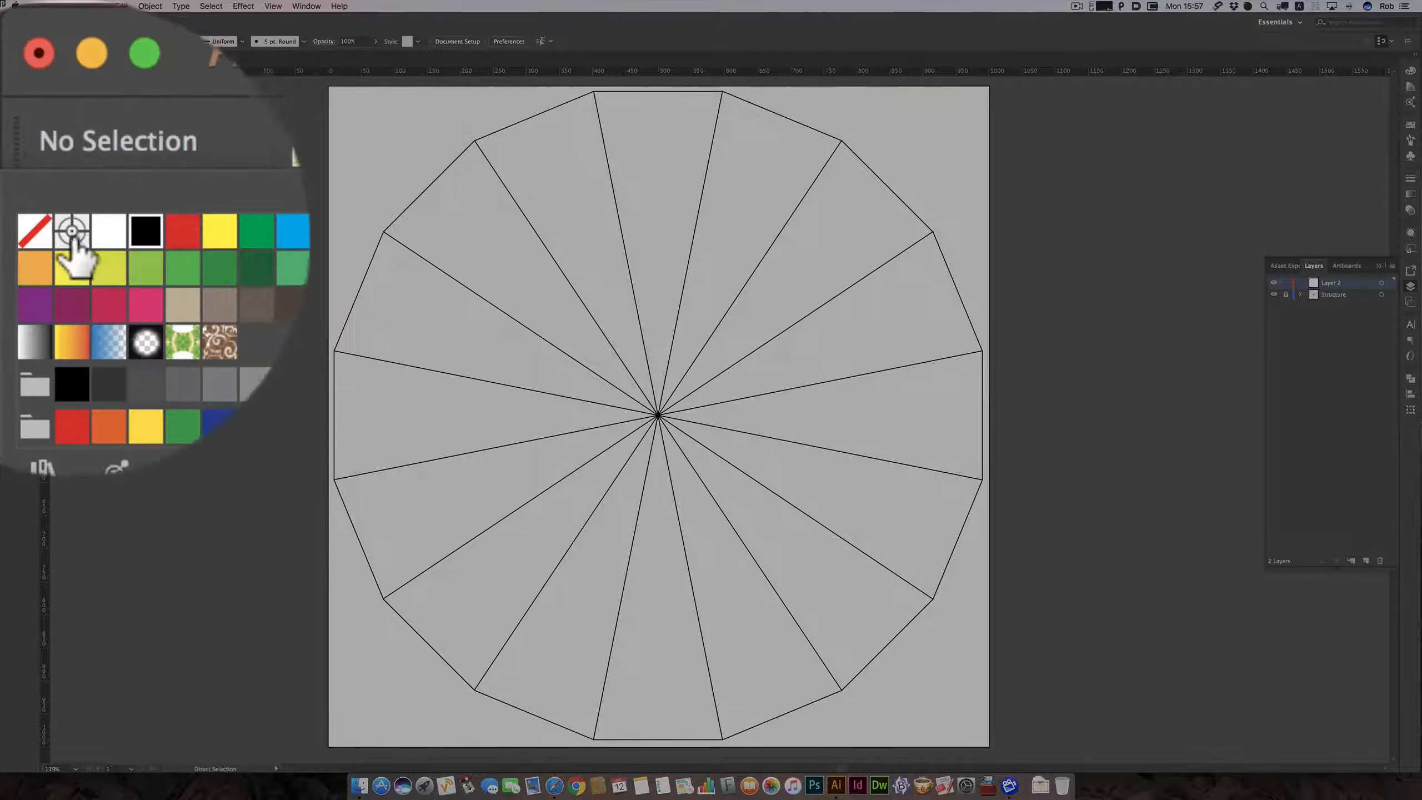
left_click(6, 61)
left_click(171, 263)
Draw a closed triangle with the Pen tool between the polygon's centre, the midpoint of its top edge and that edge's right vertex.
key("p")
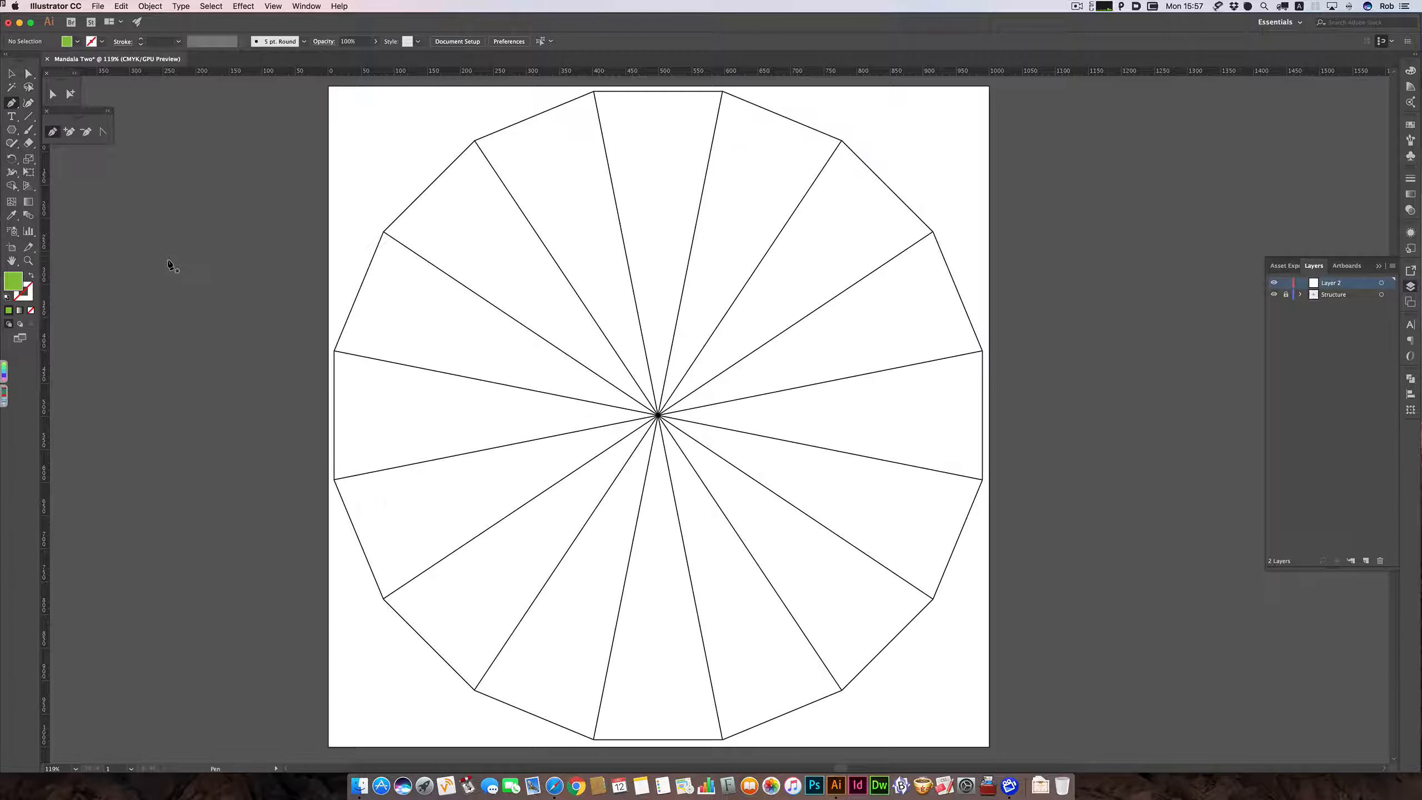
left_click(658, 415)
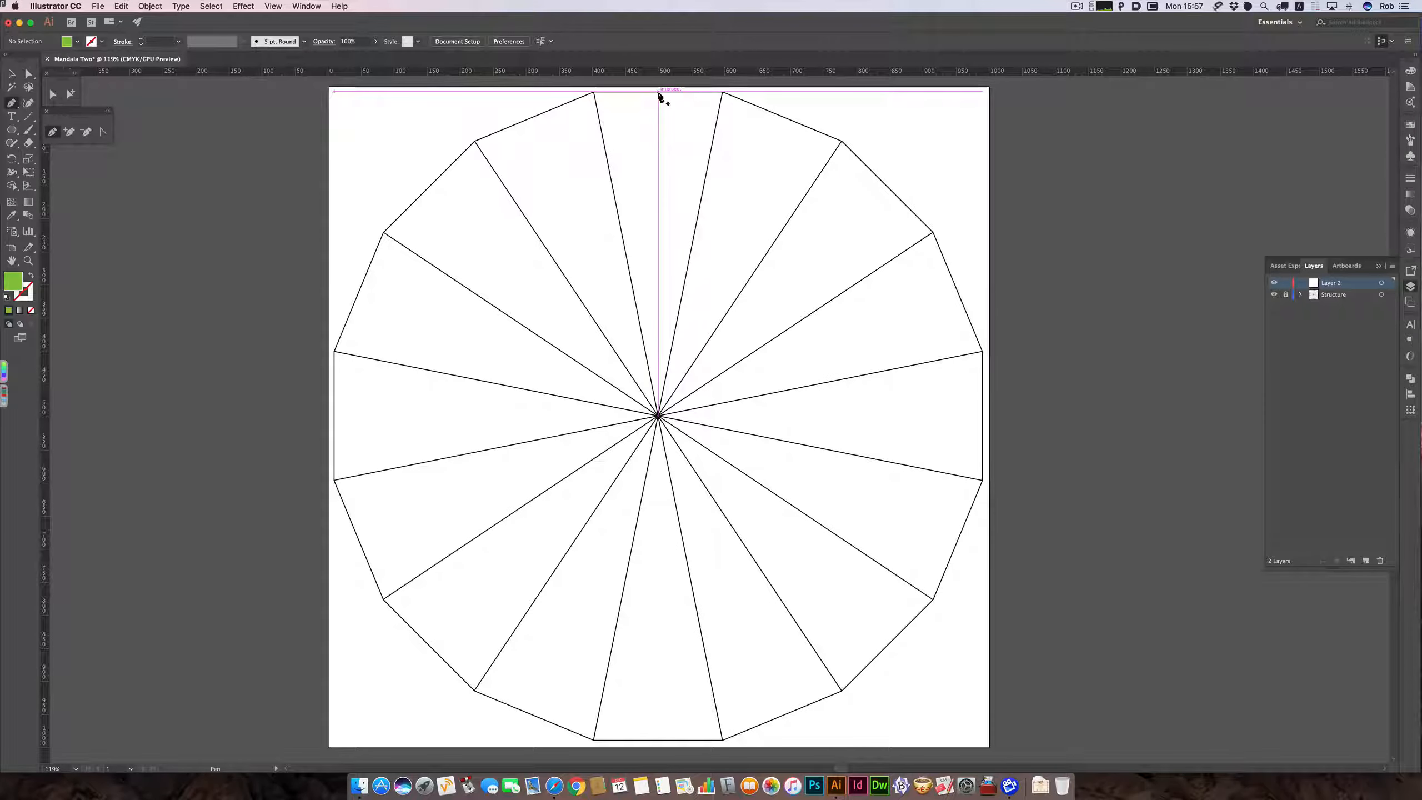
left_click(659, 92)
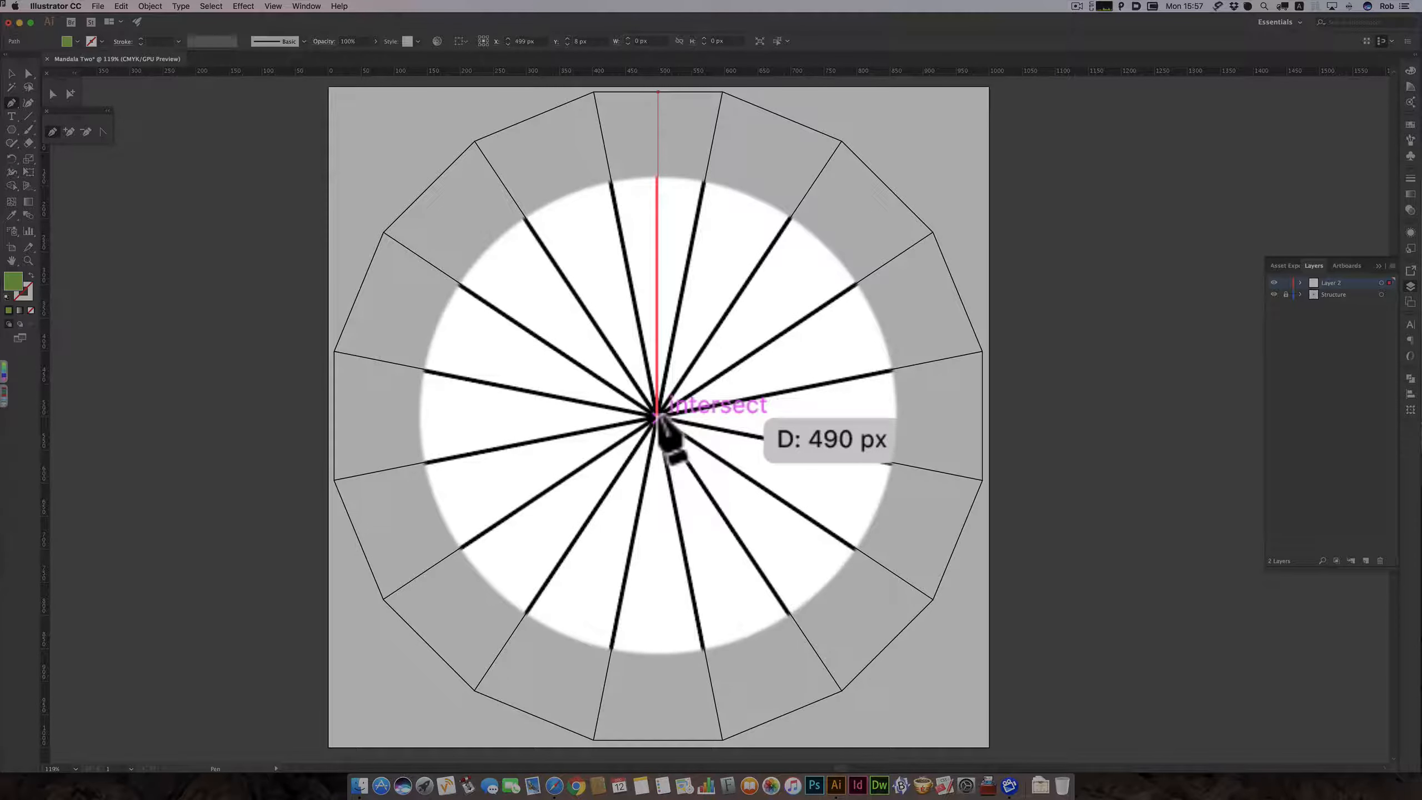
left_click(658, 415)
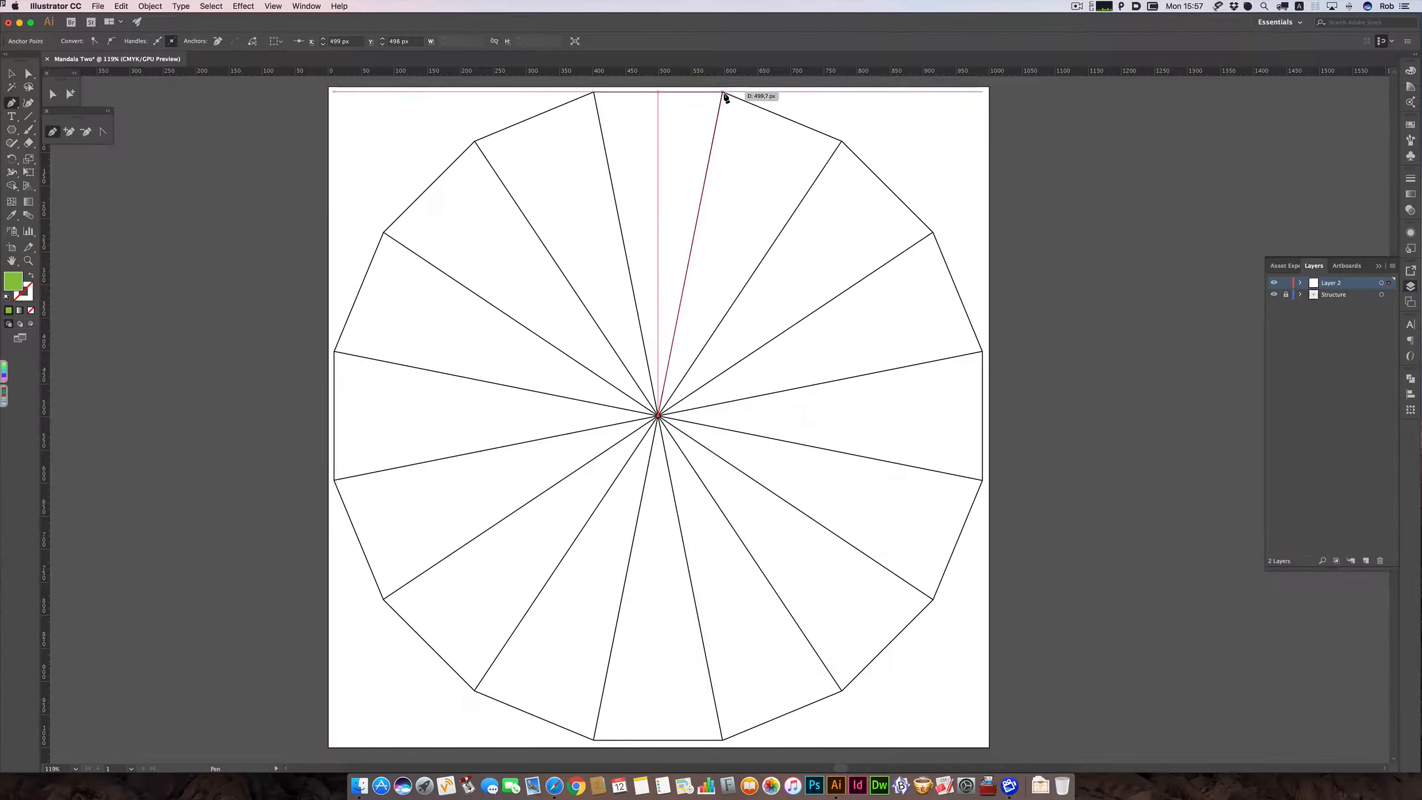
left_click(723, 93)
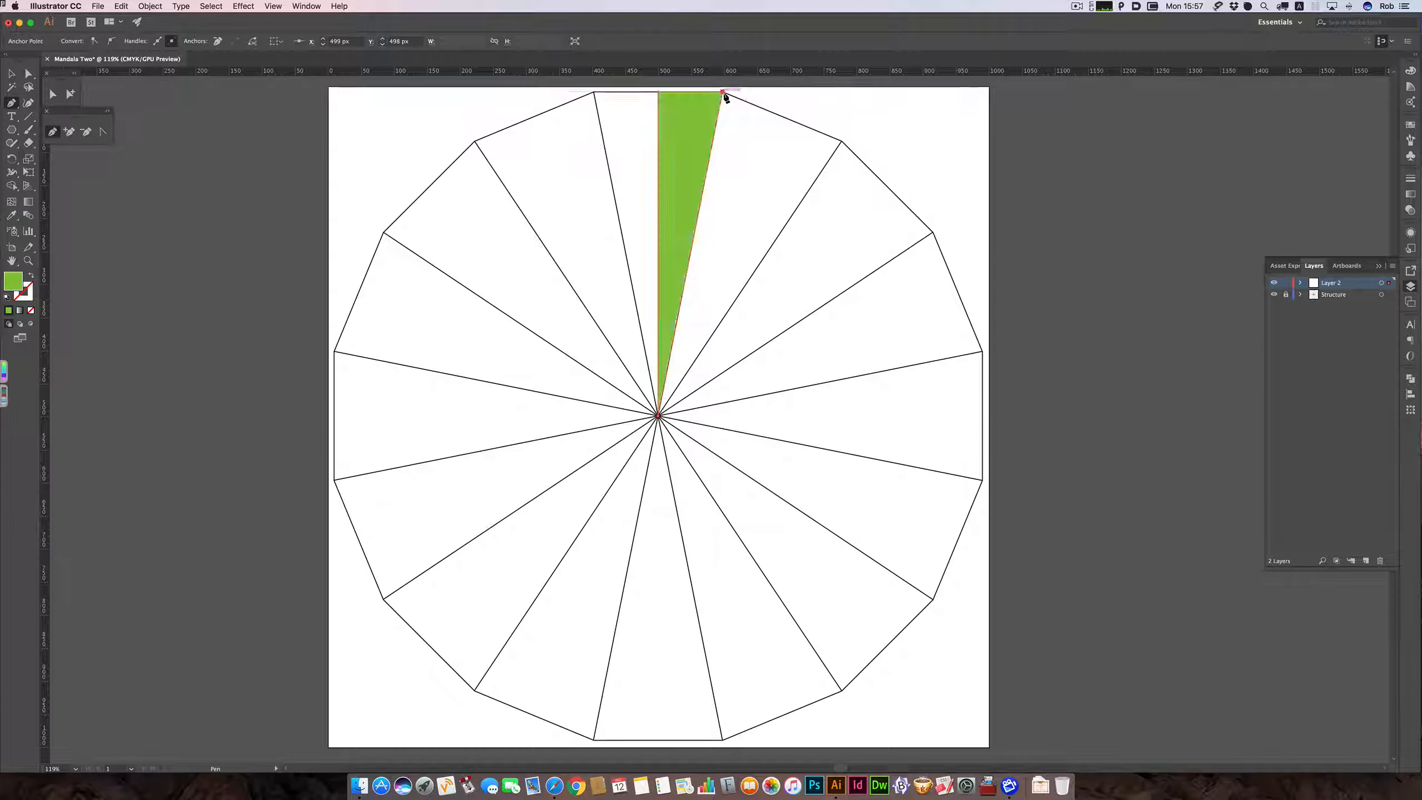
left_click(659, 93)
Start a new symbol from the green triangle and name it Section_One.
key("v")
left_click(697, 150)
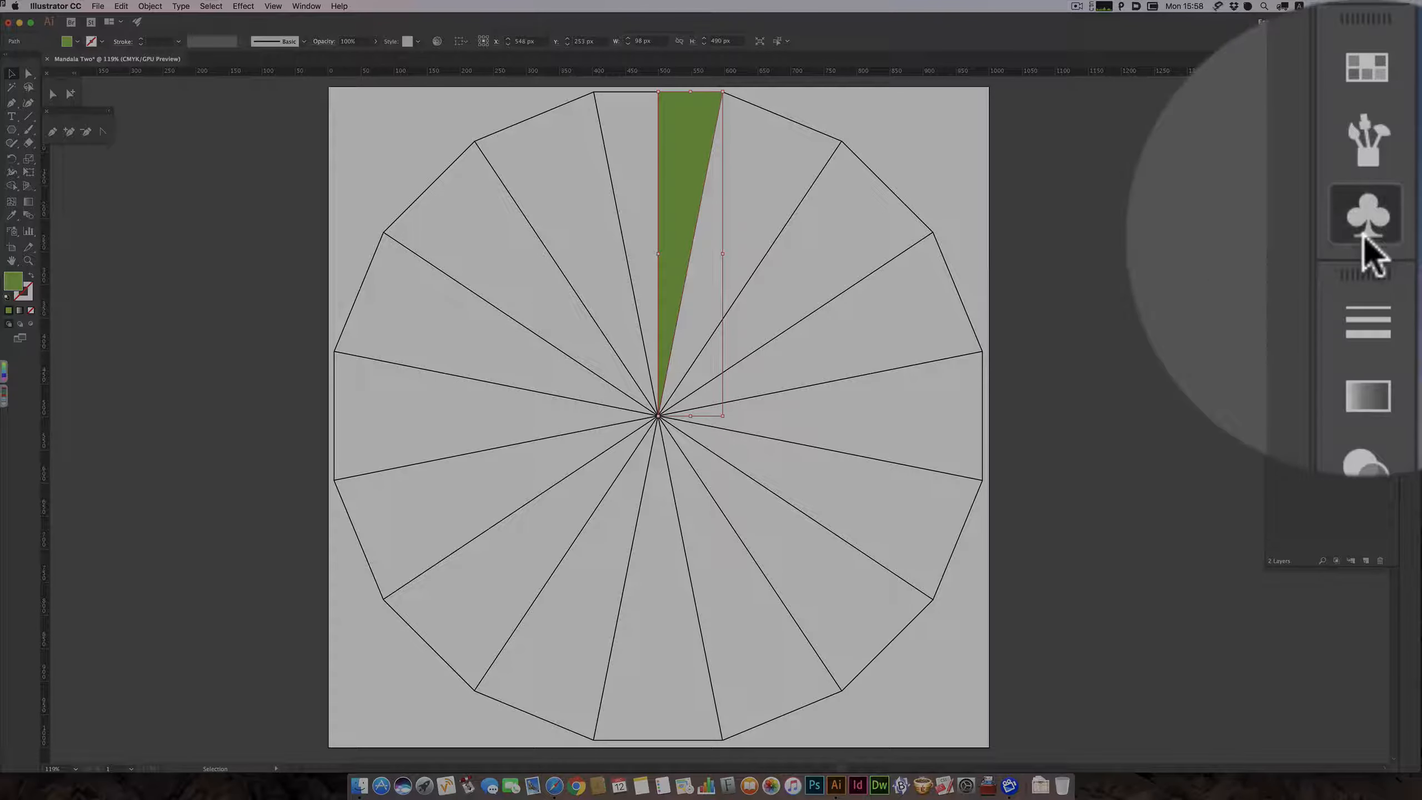
left_click(1411, 158)
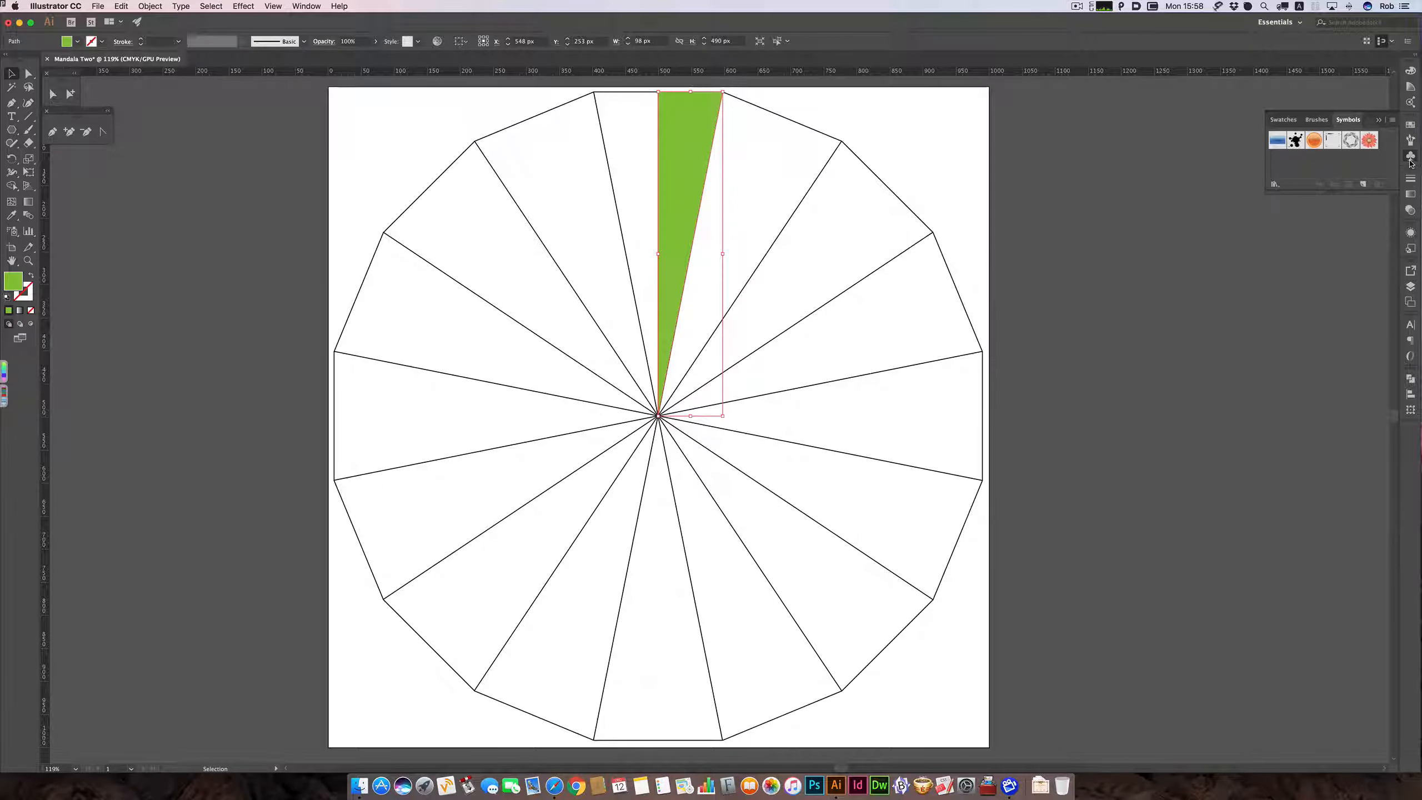
left_click(1392, 120)
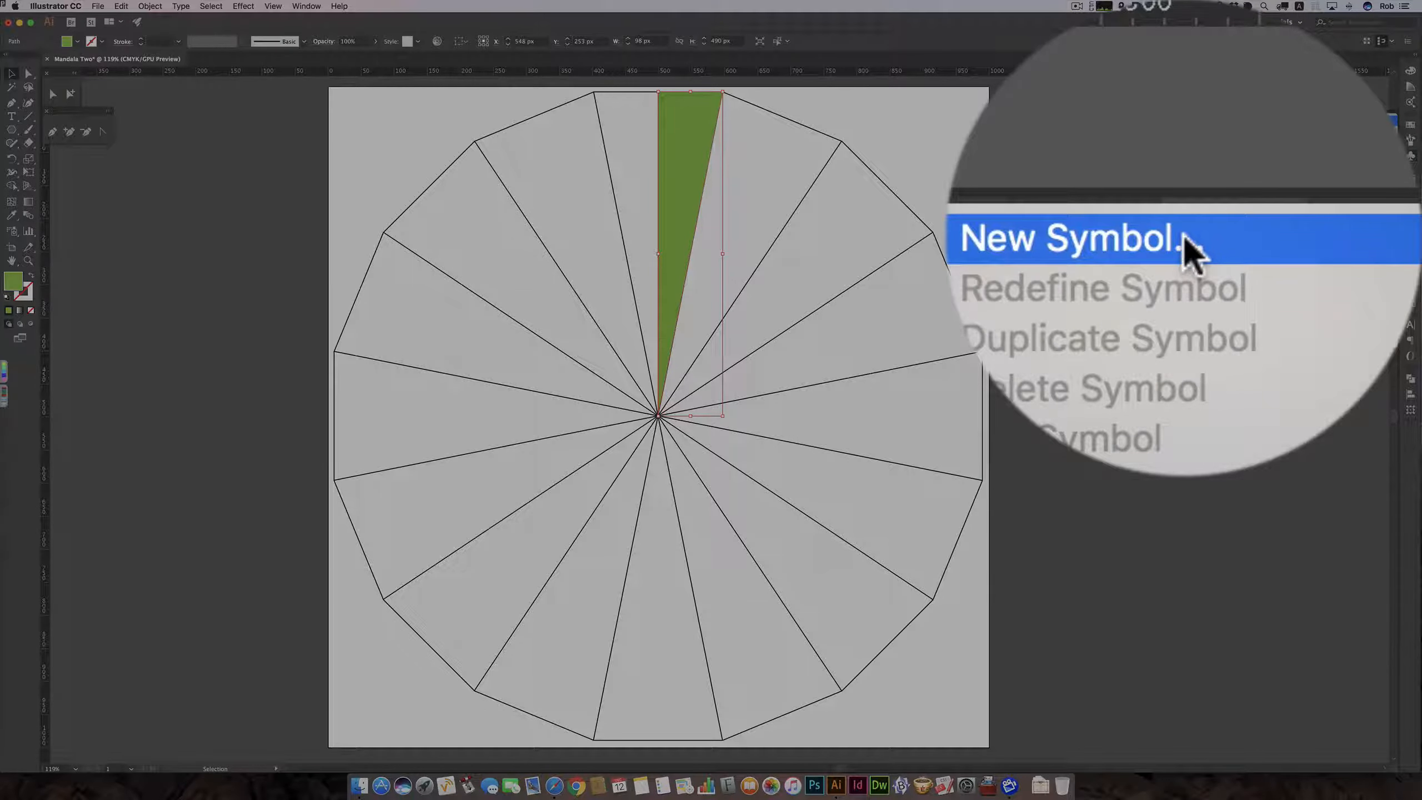
left_click(1337, 124)
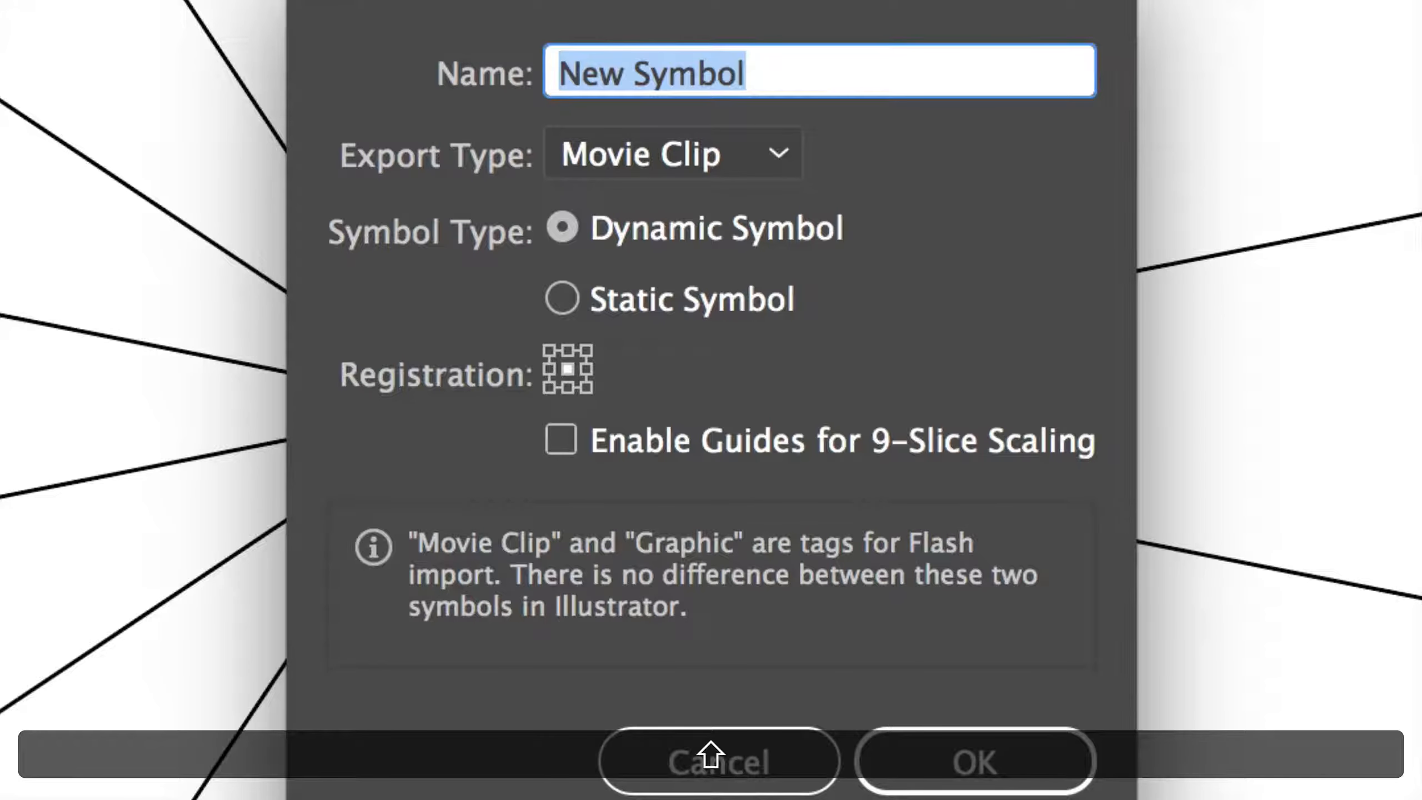
type("Secti")
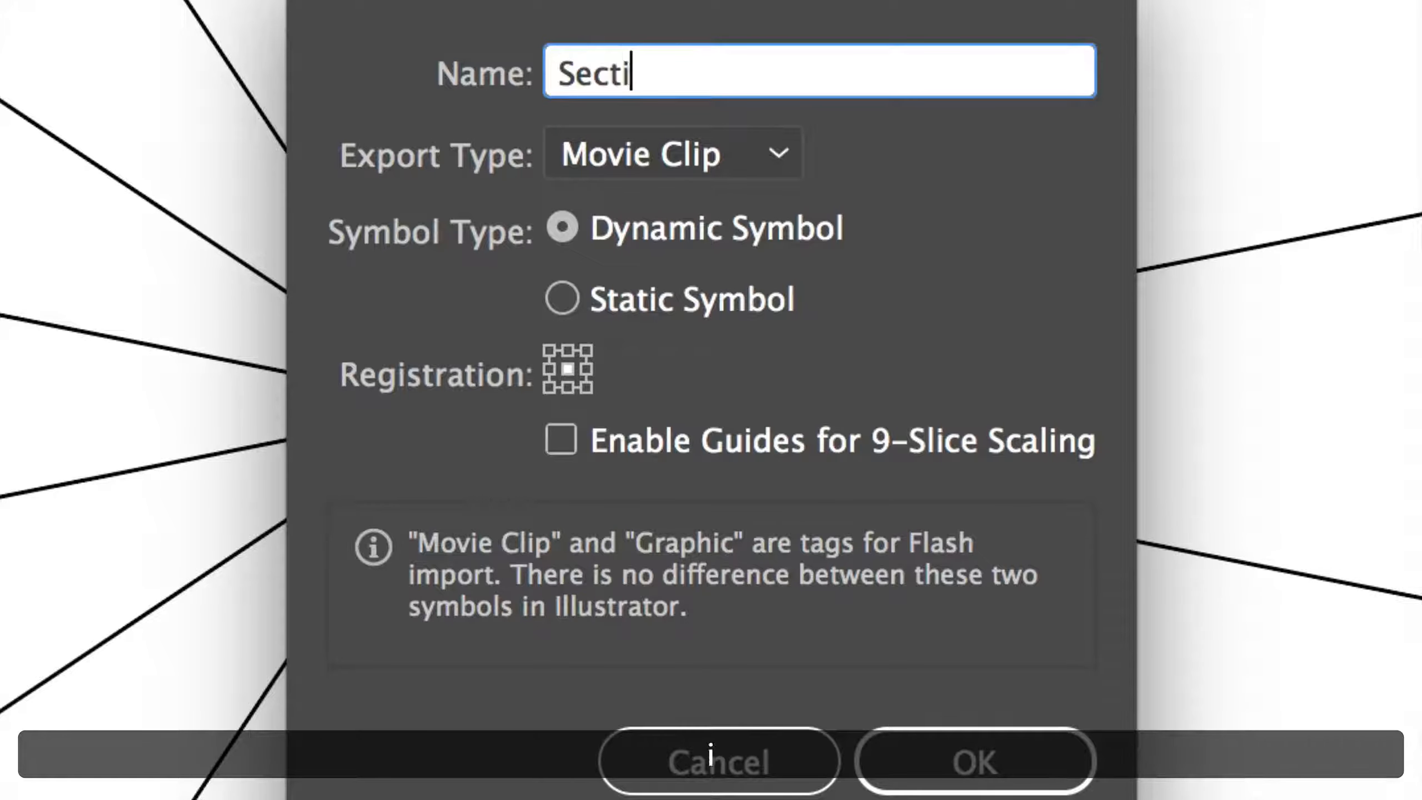
type("on_One")
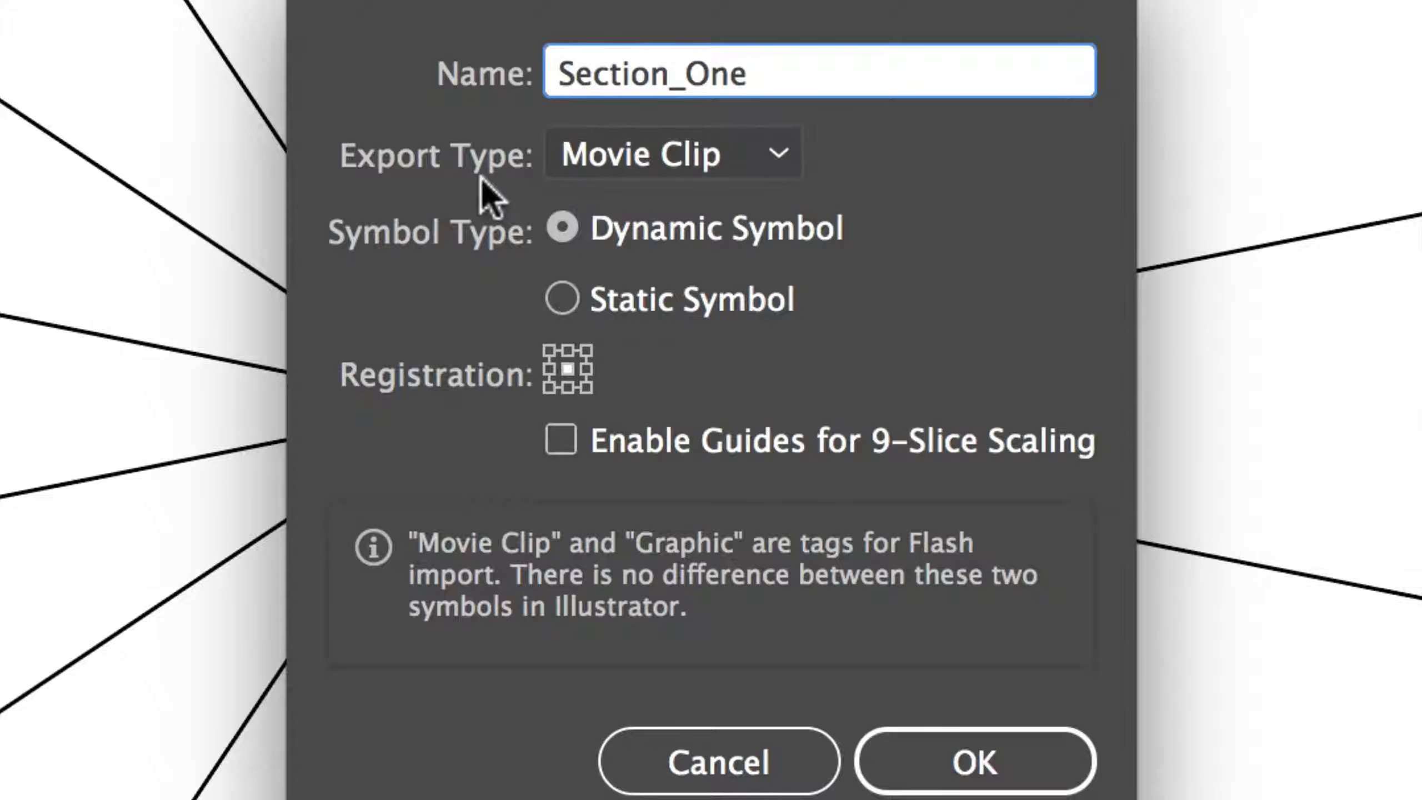
Set the new symbol's export type to Graphic and its symbol type to Static Symbol, and create it.
left_click(781, 160)
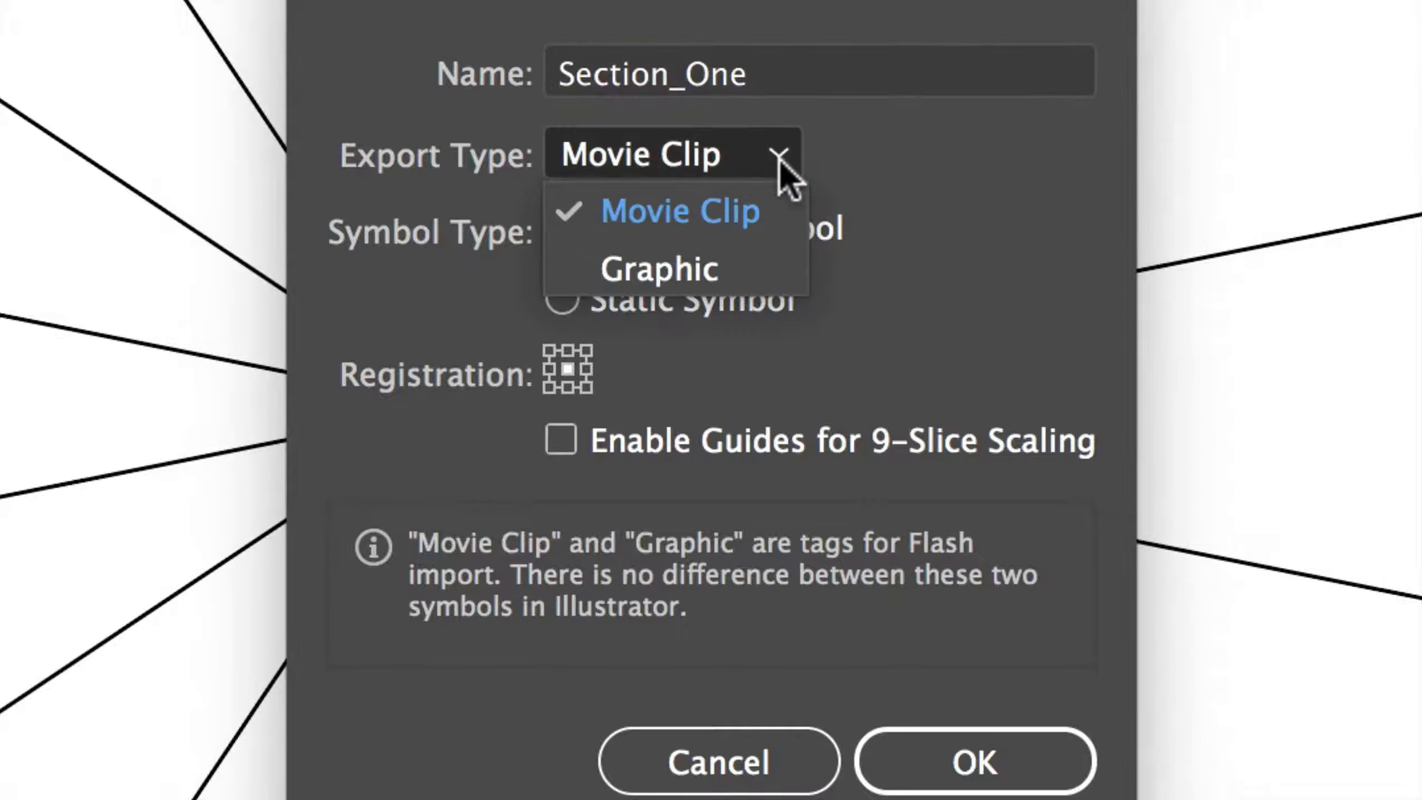
left_click(740, 277)
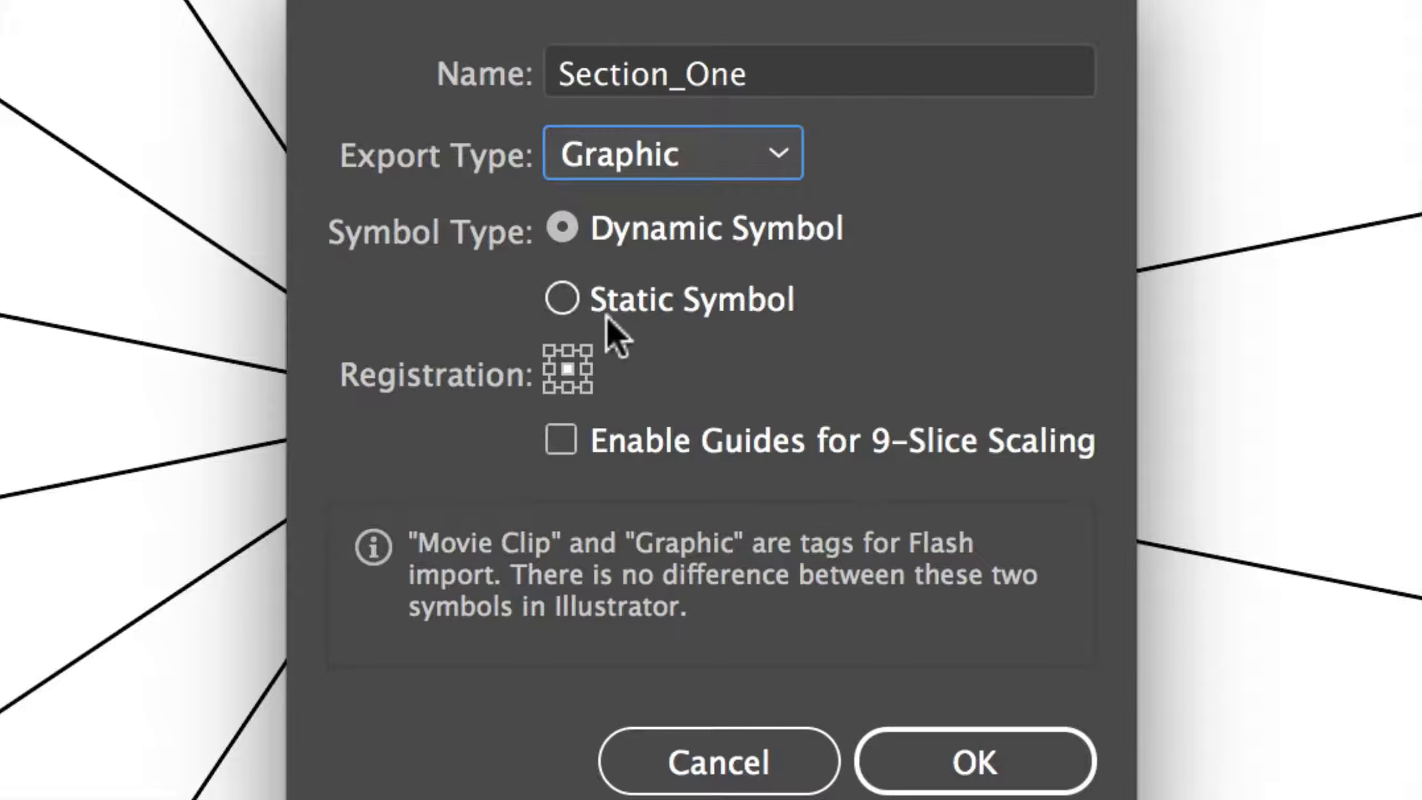
left_click(562, 299)
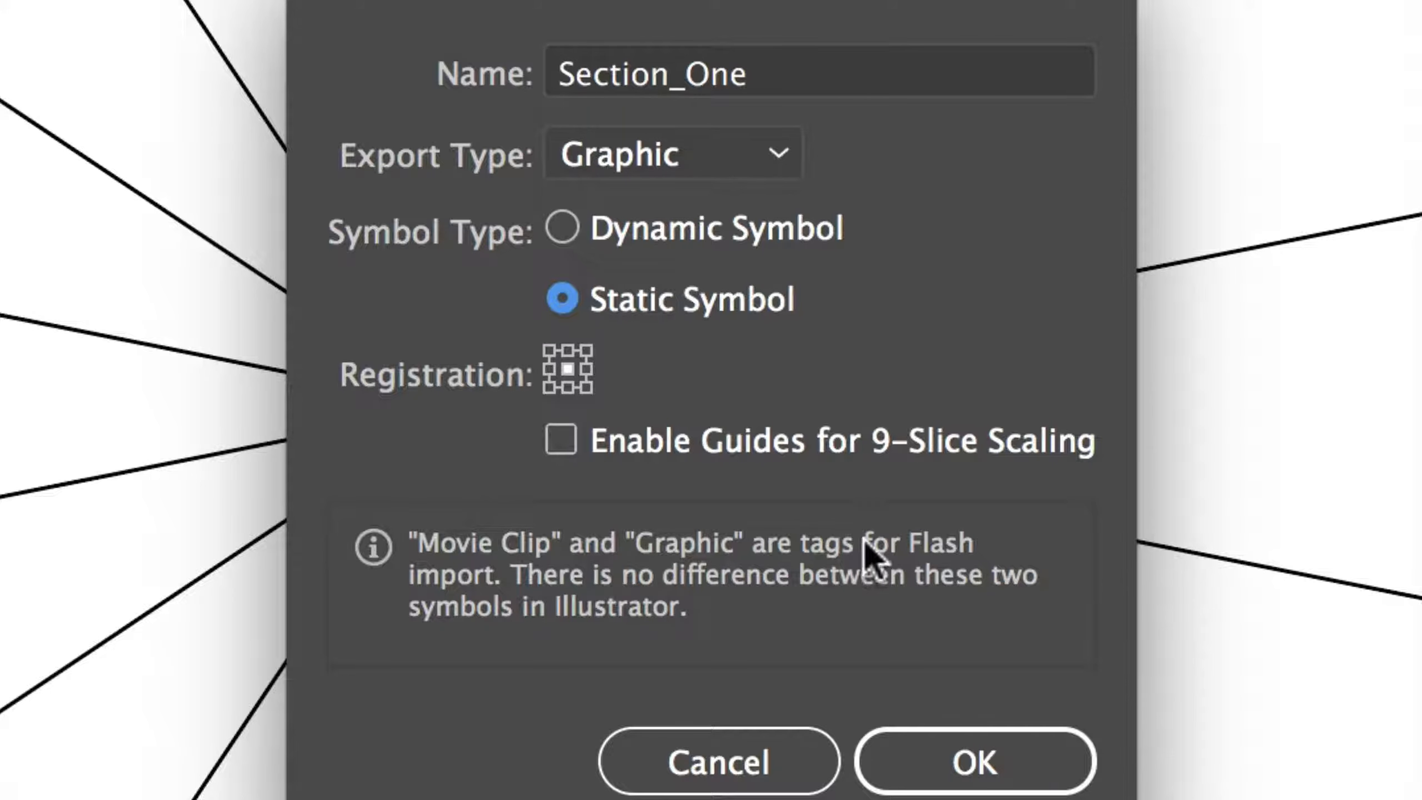
left_click(928, 748)
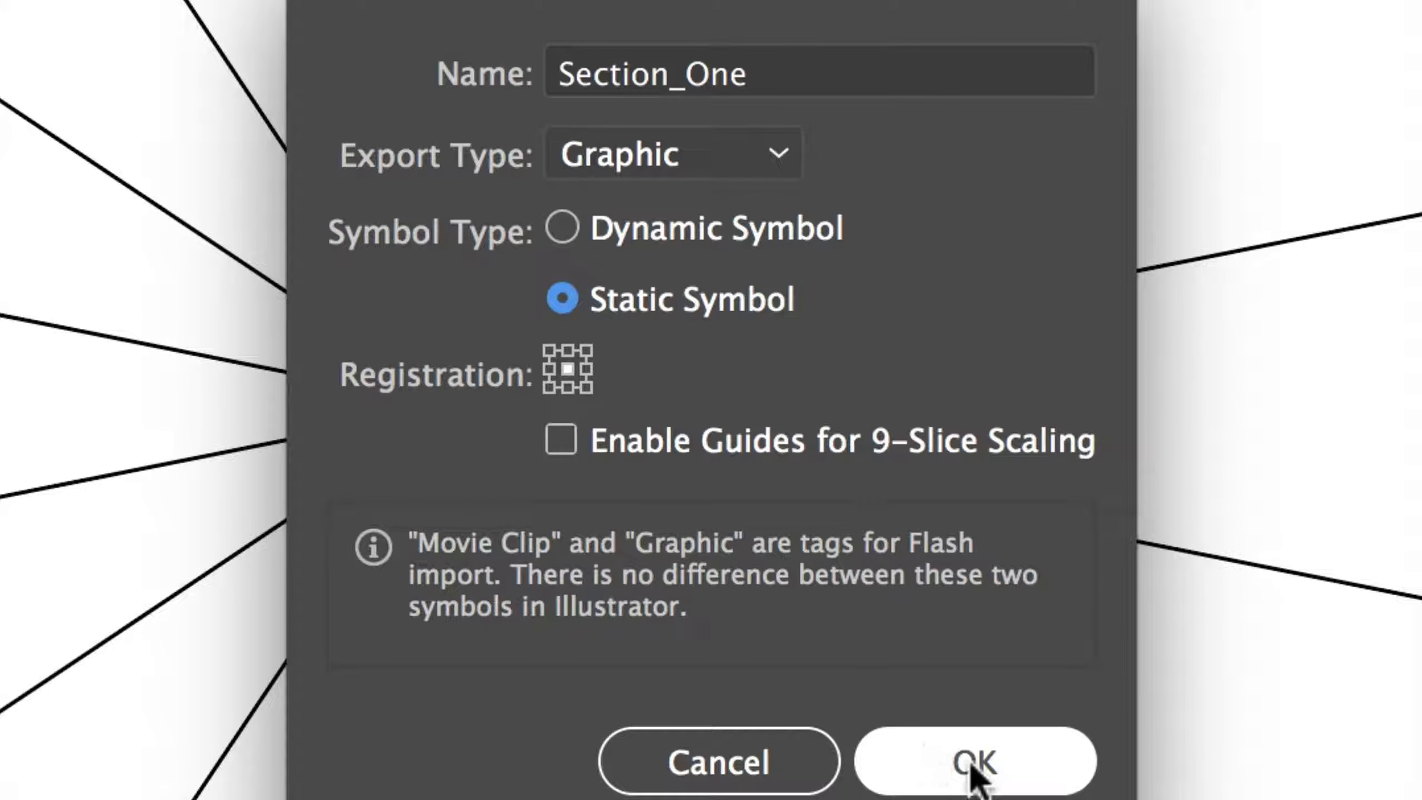
left_click(972, 767)
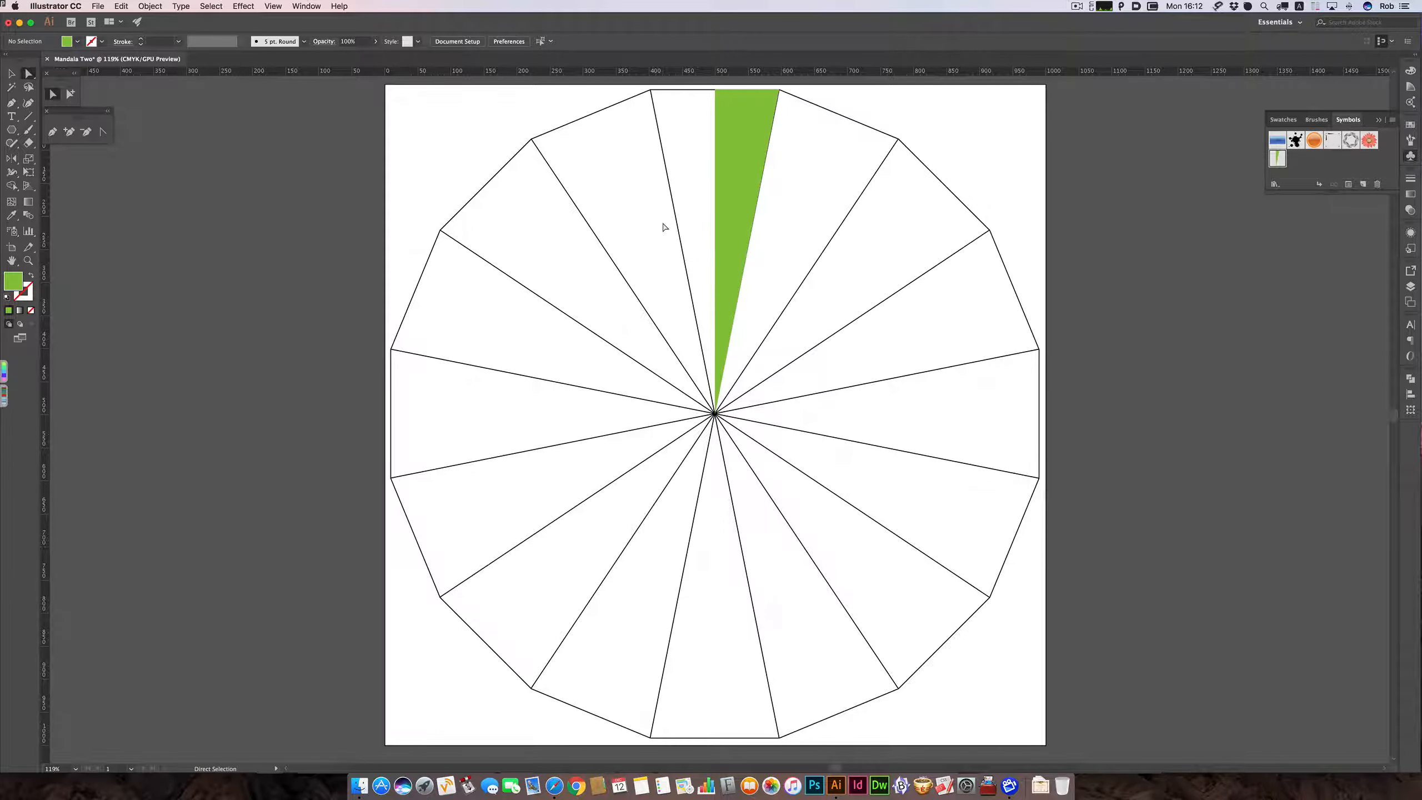
Add a new layer above Layer 2 and hide Layer 2 with the triangle.
left_click(1411, 287)
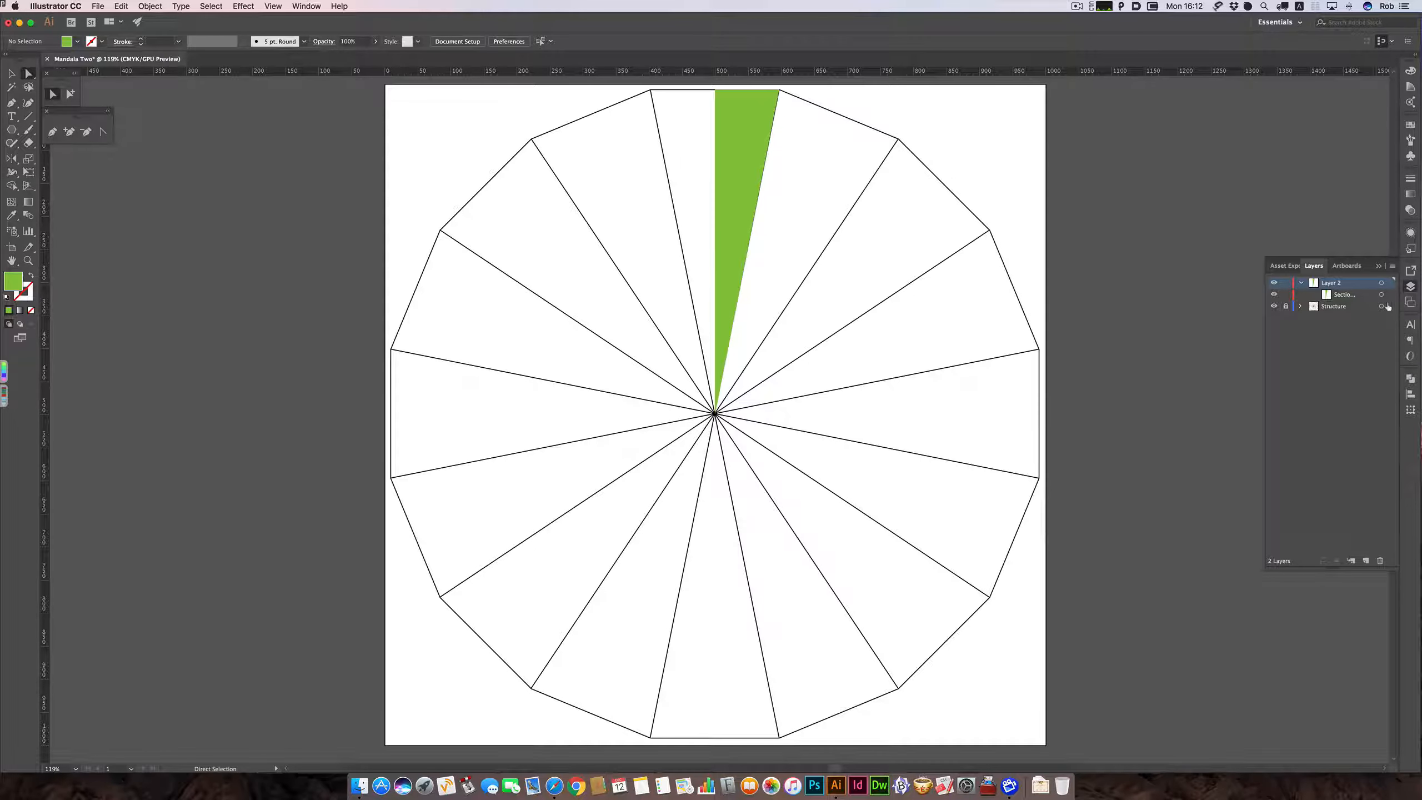
left_click(1366, 559)
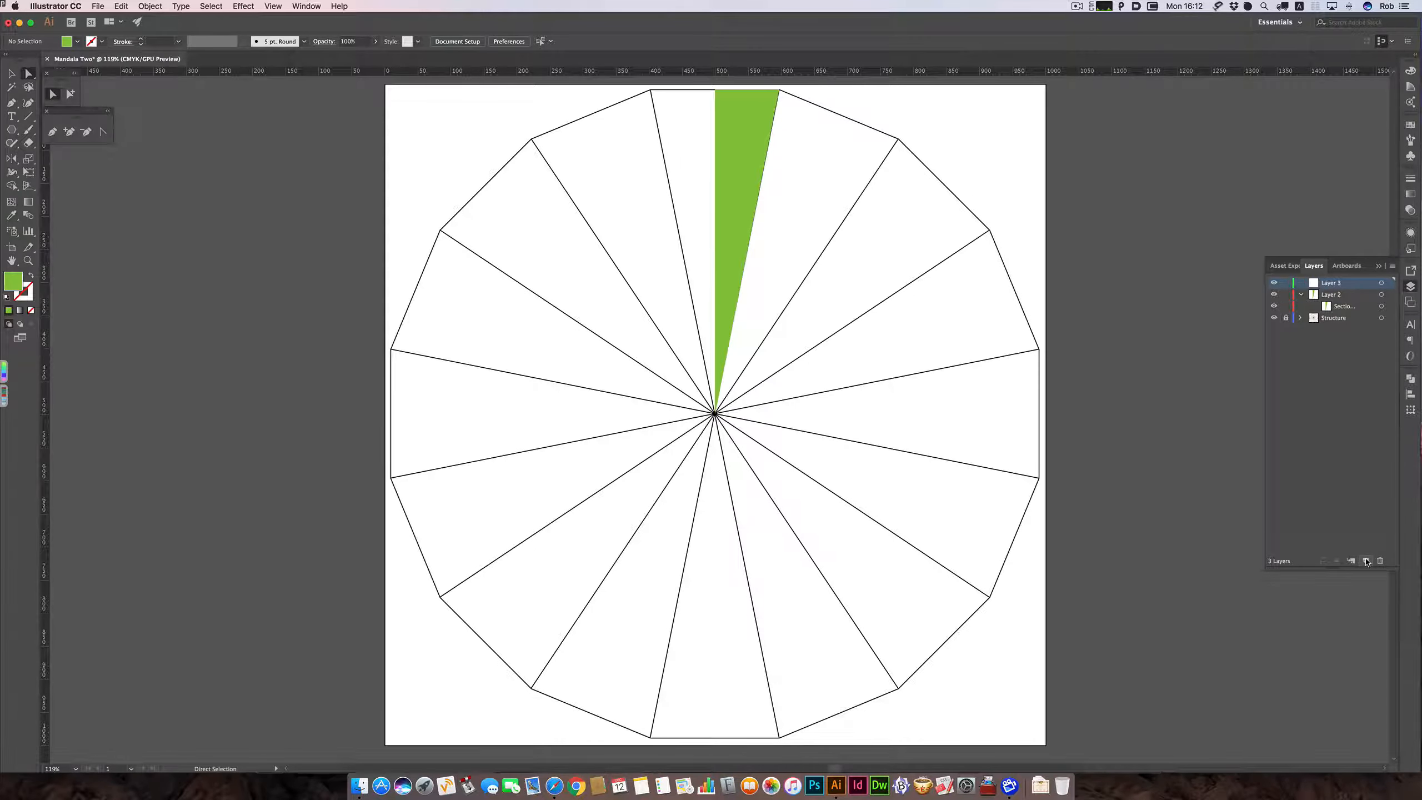
left_click(1275, 295)
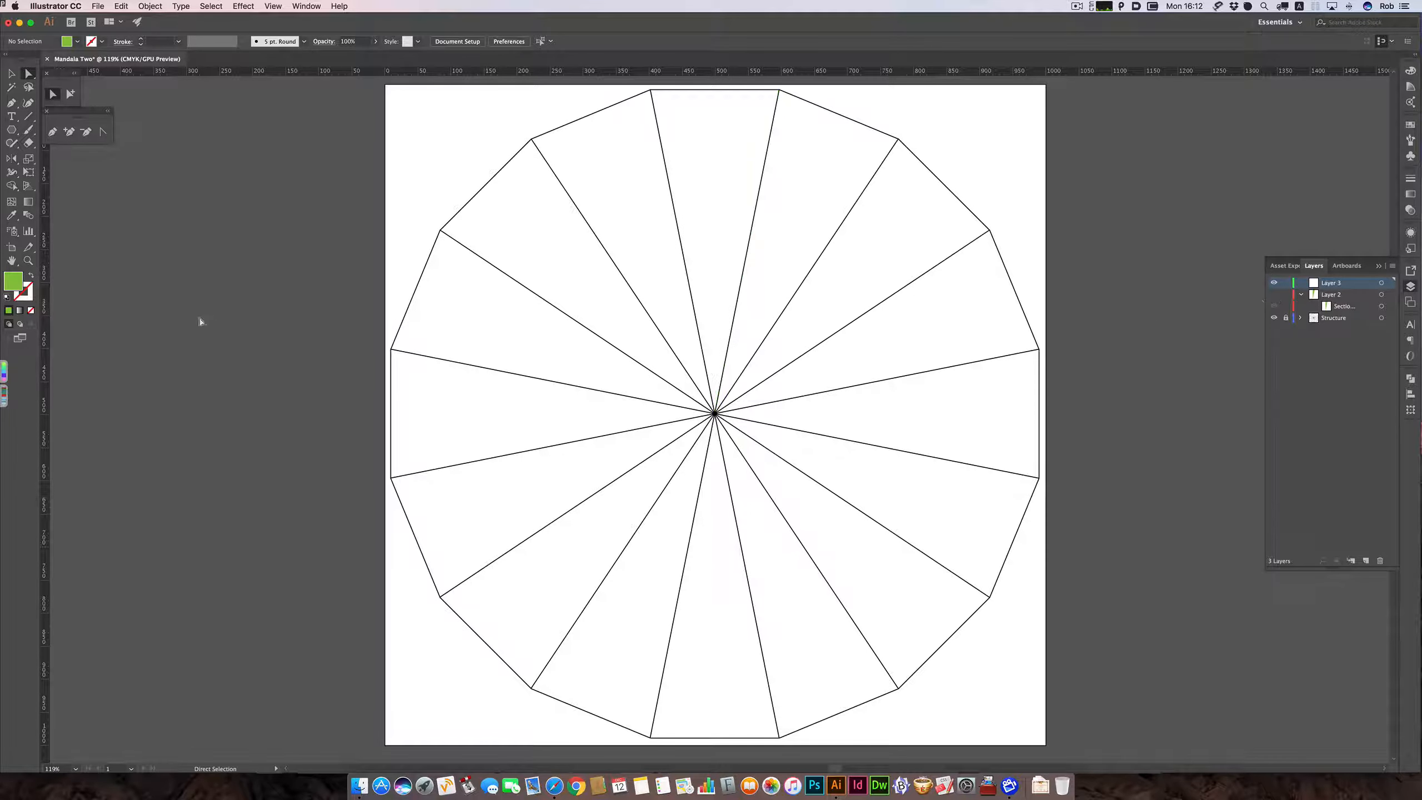
Place a vertical and a horizontal guide crossing exactly at the polygon's centre on the new layer.
left_click_drag(45, 350, 714, 372)
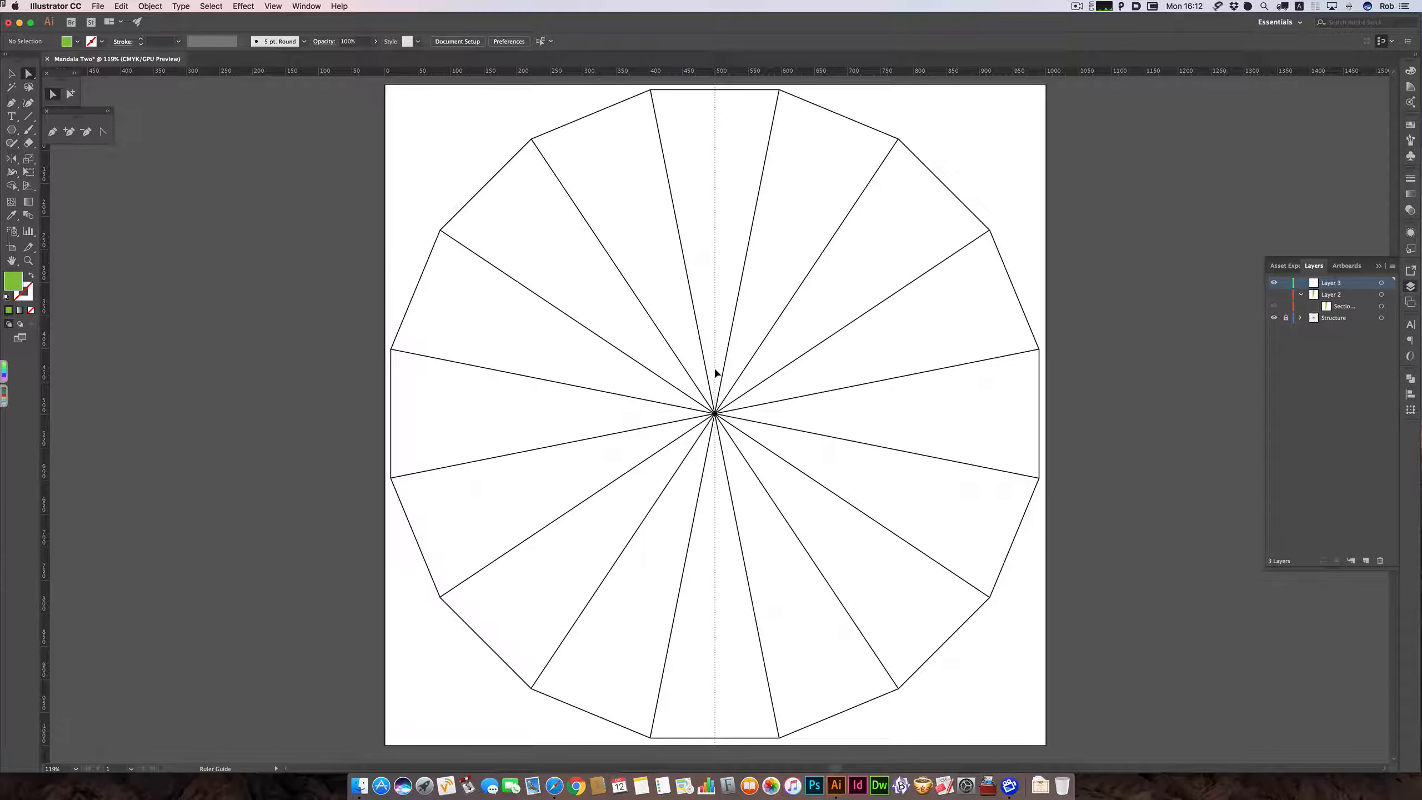
left_click_drag(715, 373, 1145, 424)
key("super+space")
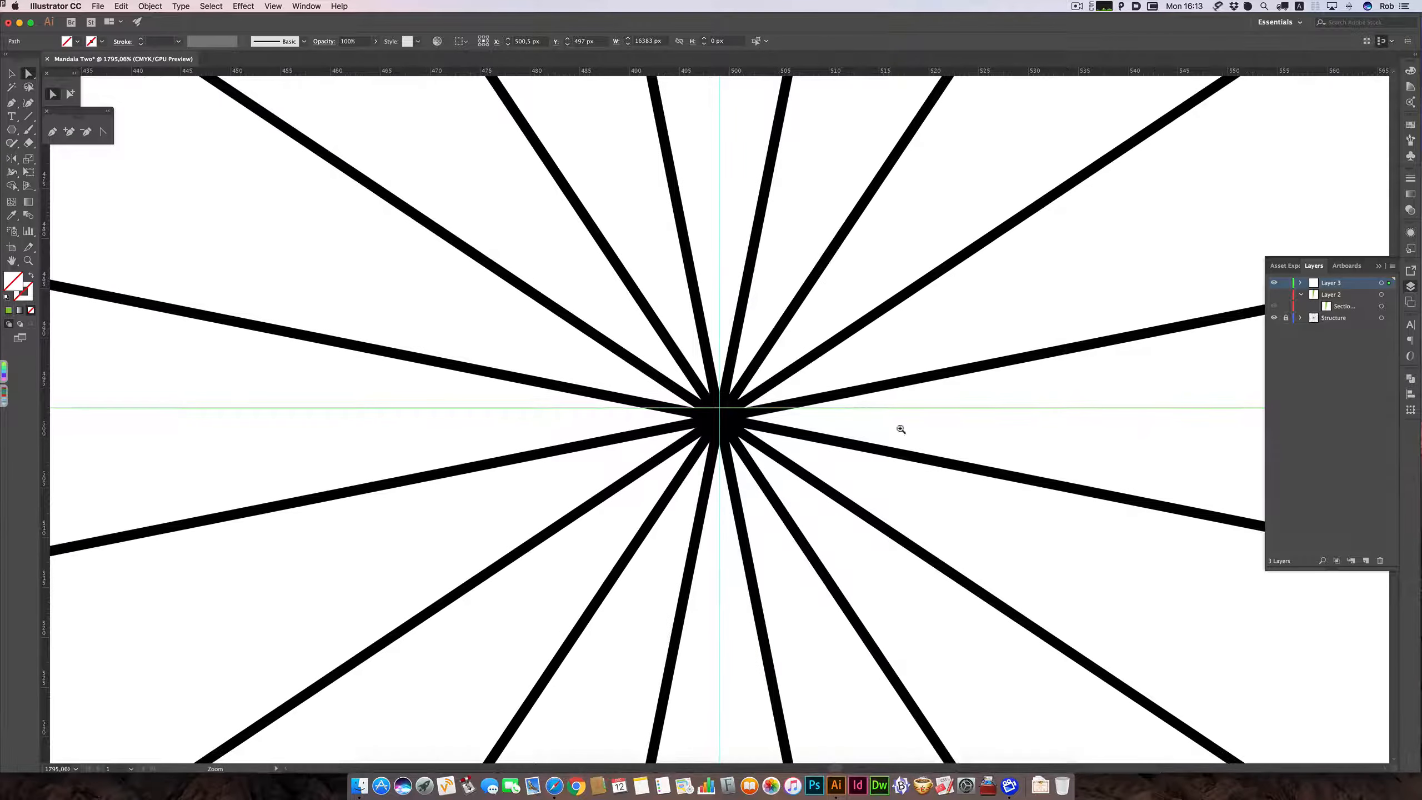
left_click_drag(738, 426, 817, 435)
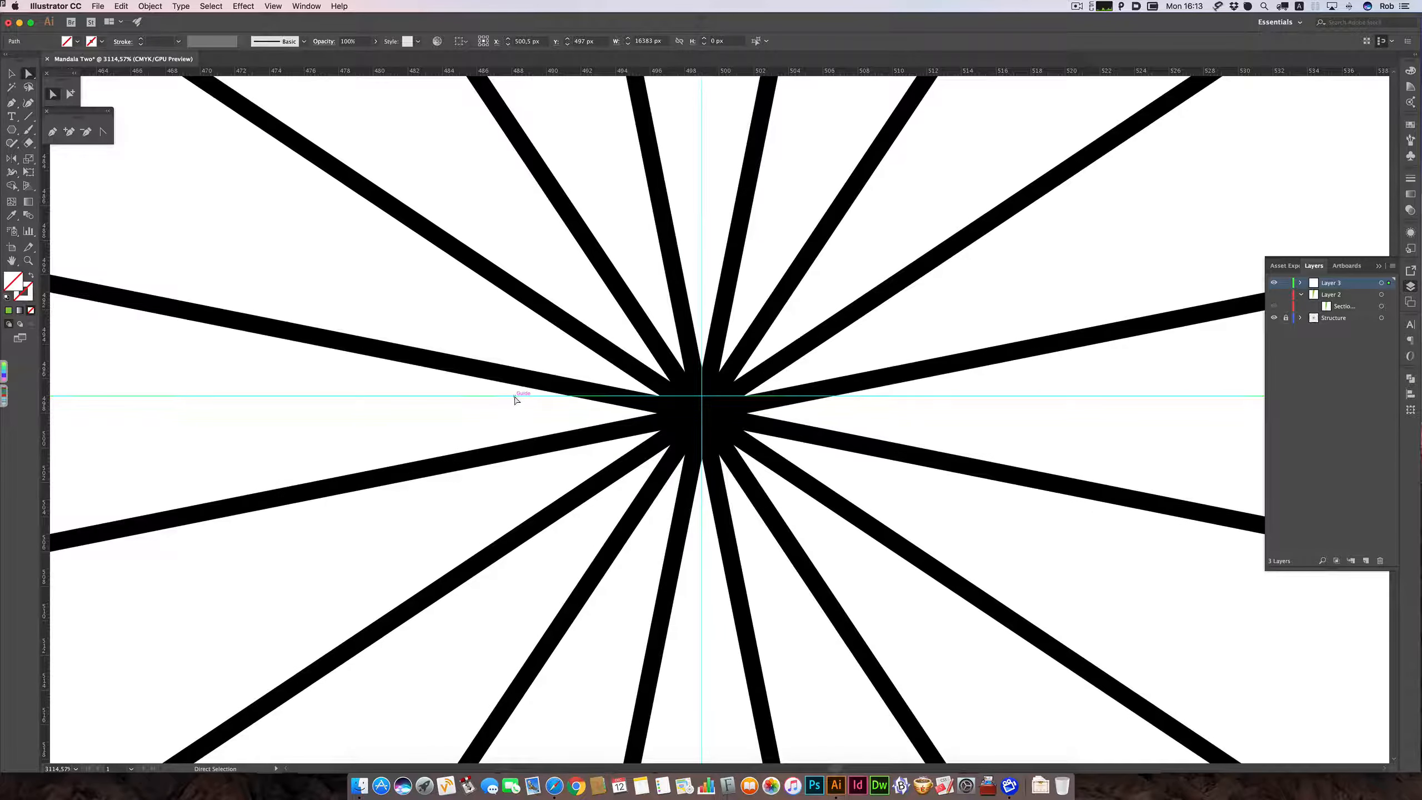
left_click_drag(514, 398, 517, 413)
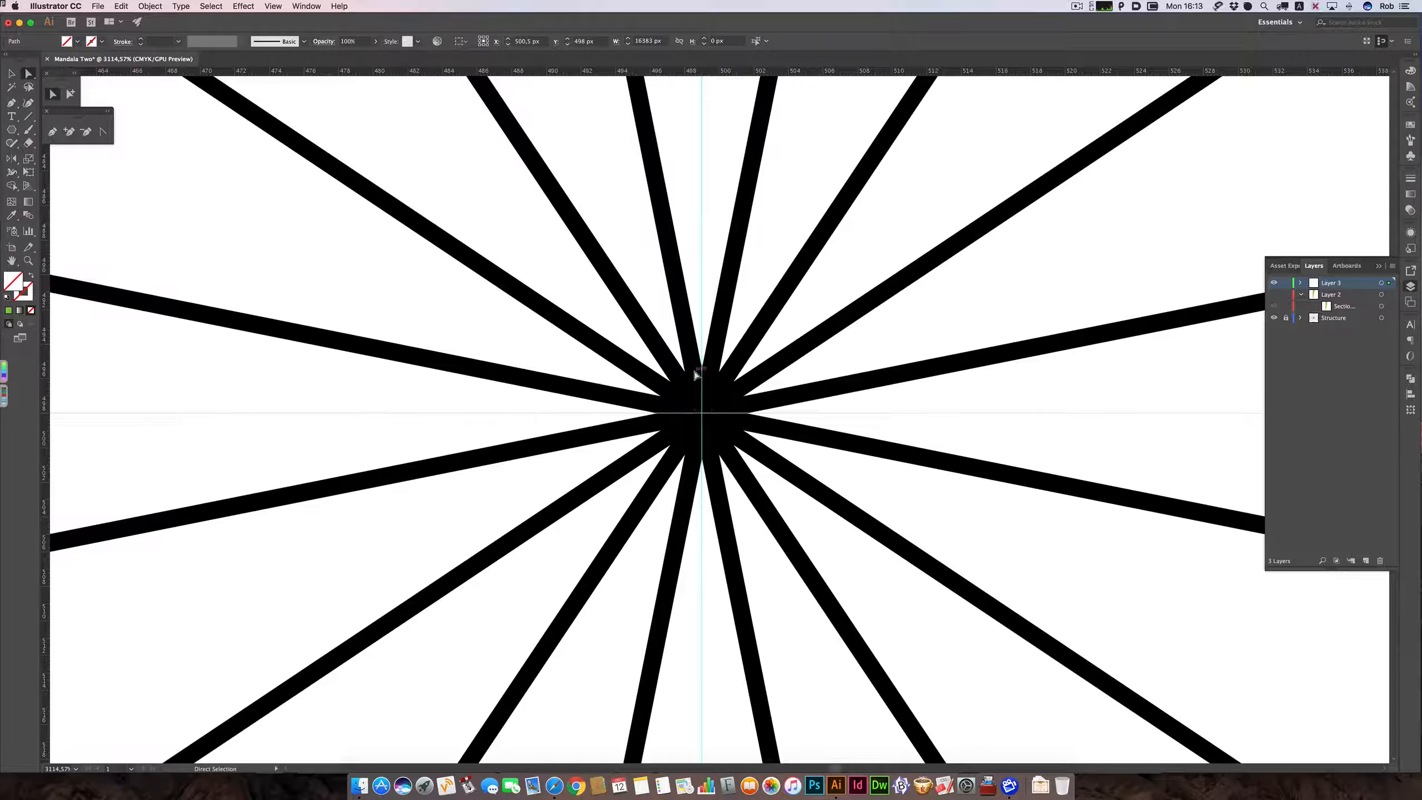
Show Layer 2 and open the Section_One symbol for editing, down to its triangle path.
left_click(1273, 294)
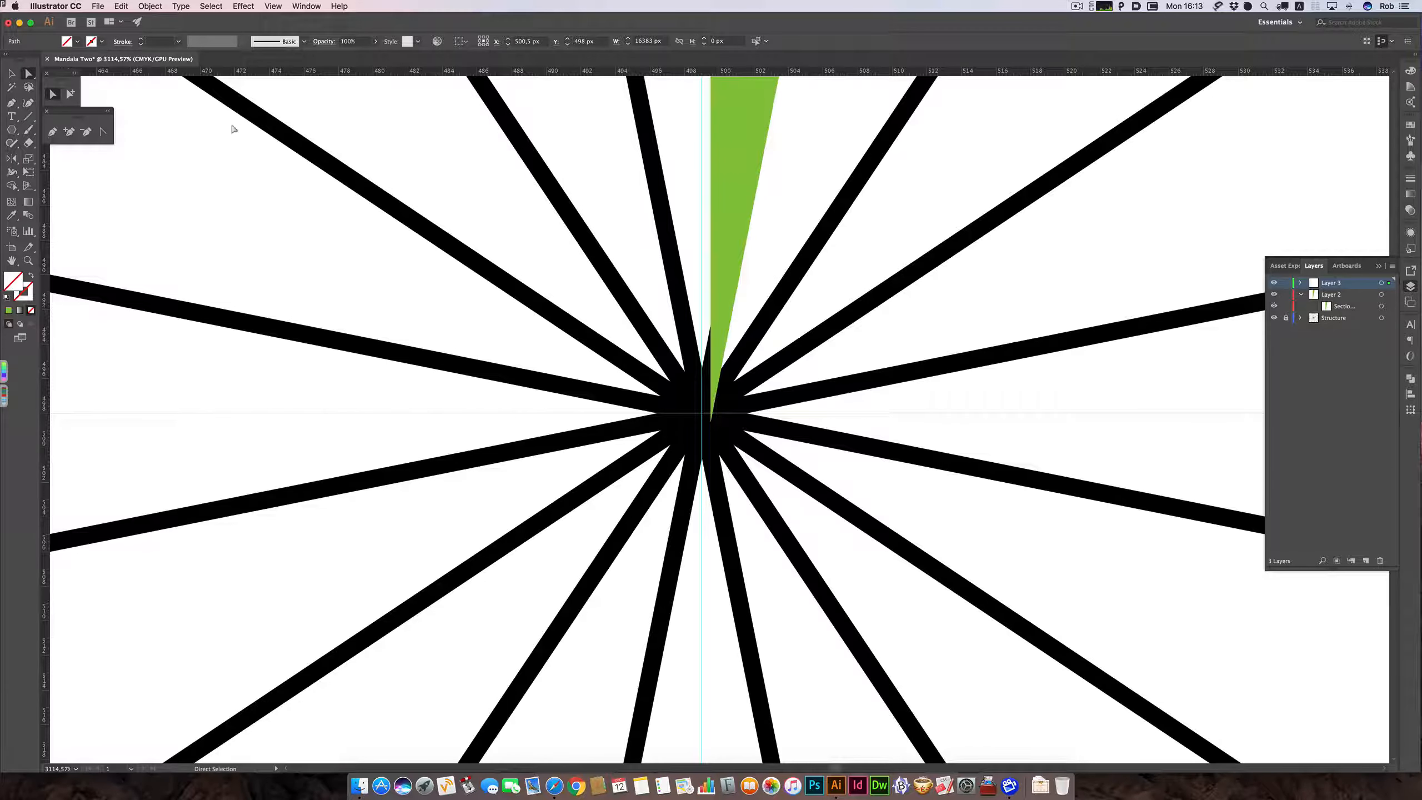
key("v")
left_click(744, 221)
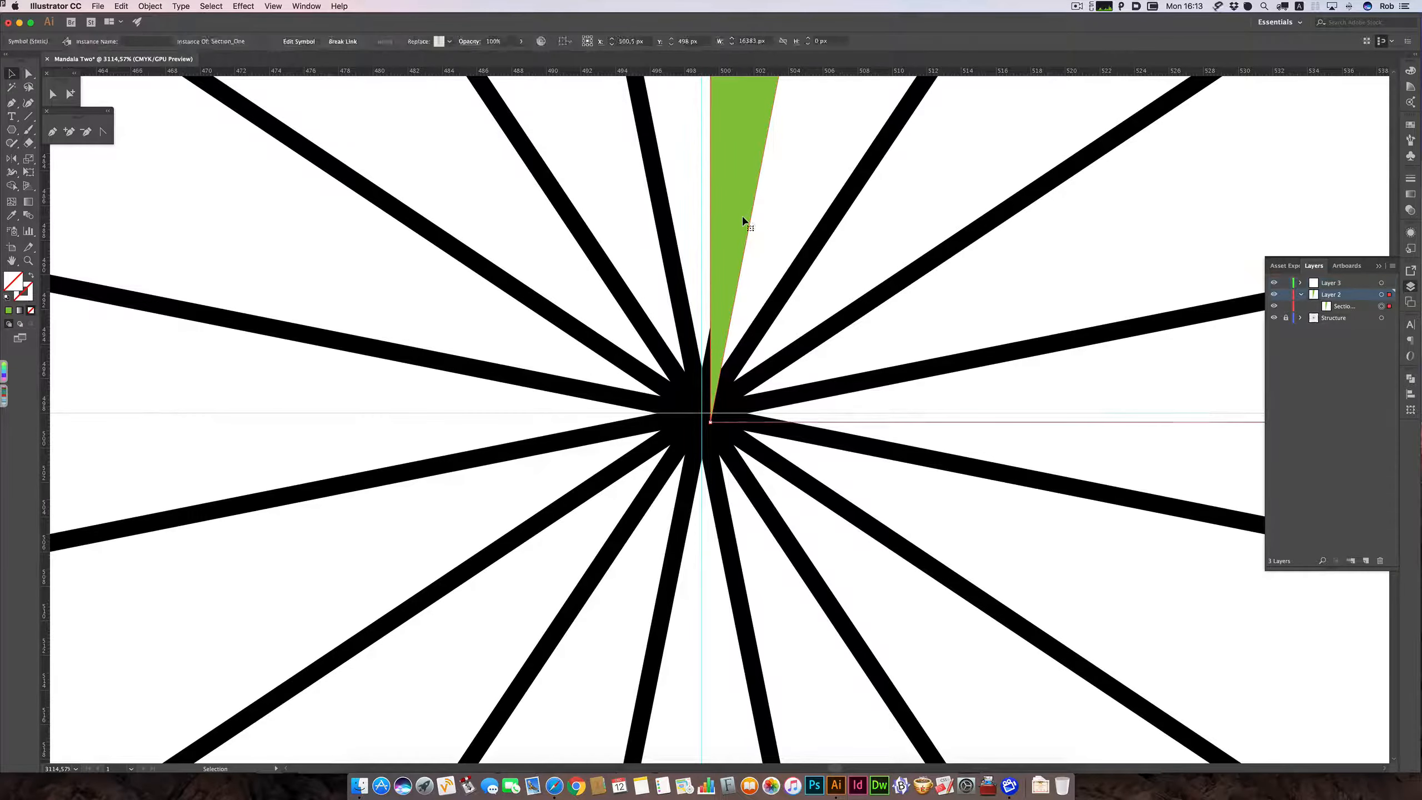
double_click(743, 221)
left_click(743, 221)
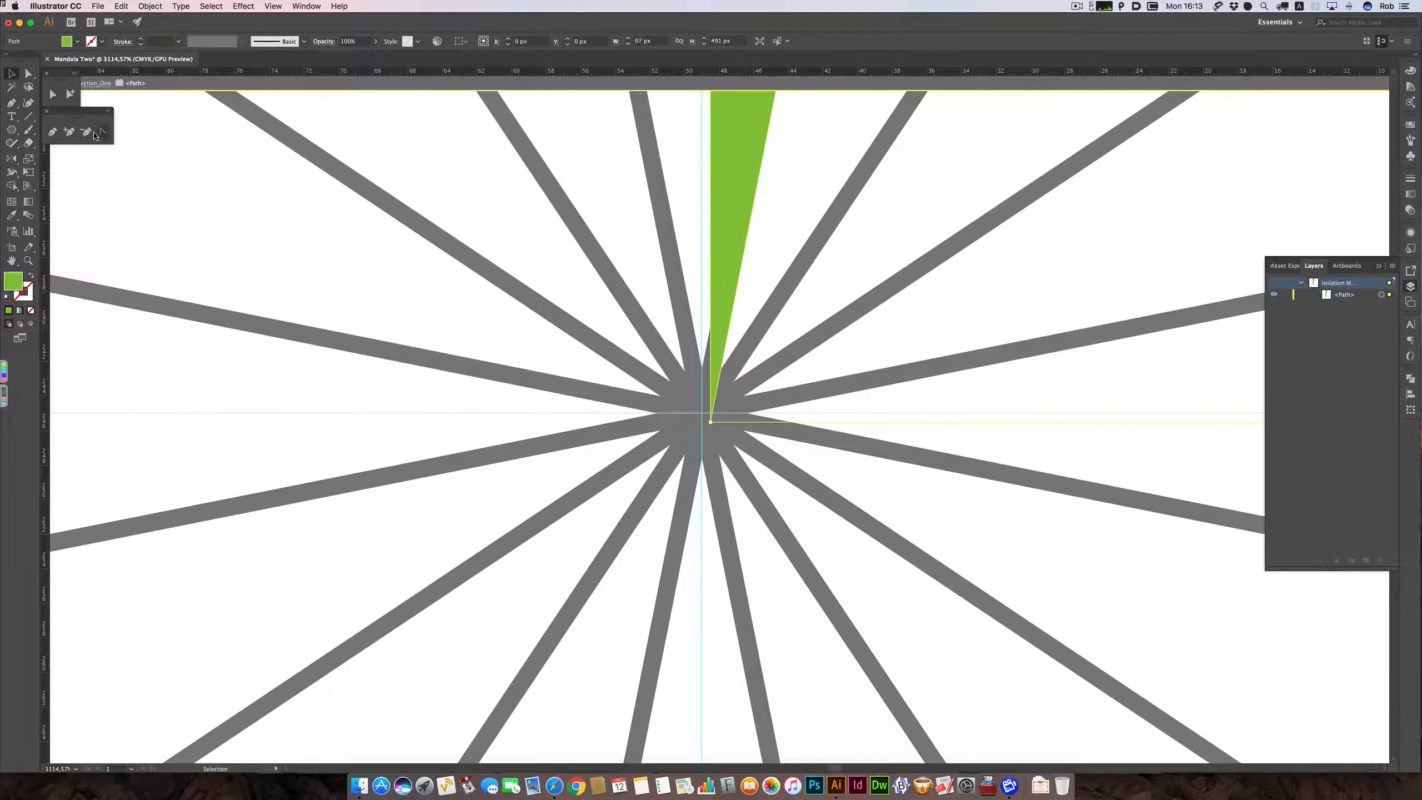
Move the triangle path so its tip sits on the crossing of the guides, and leave symbol editing.
key("a")
left_click_drag(707, 421, 706, 429)
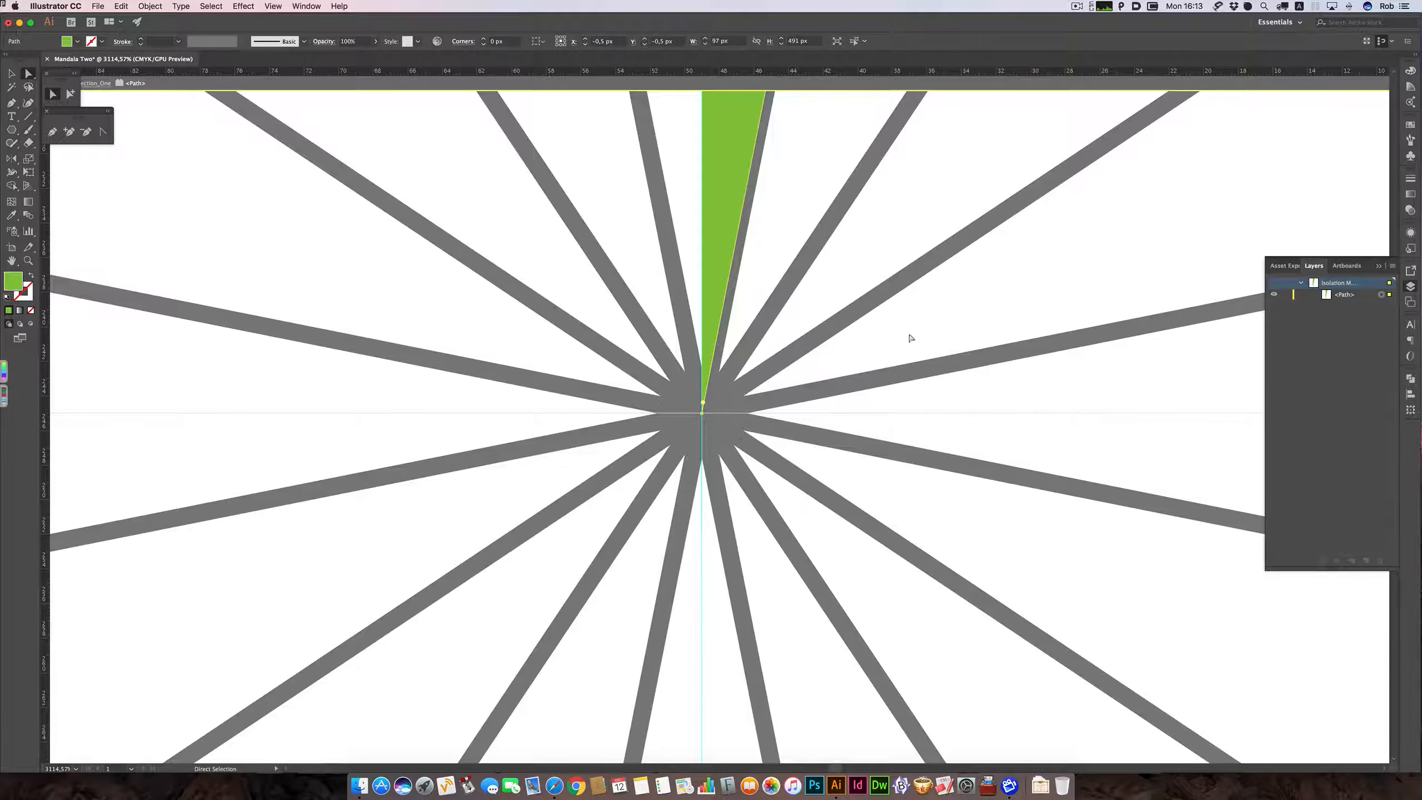
left_click(682, 407, "alt")
left_click(683, 407, "alt")
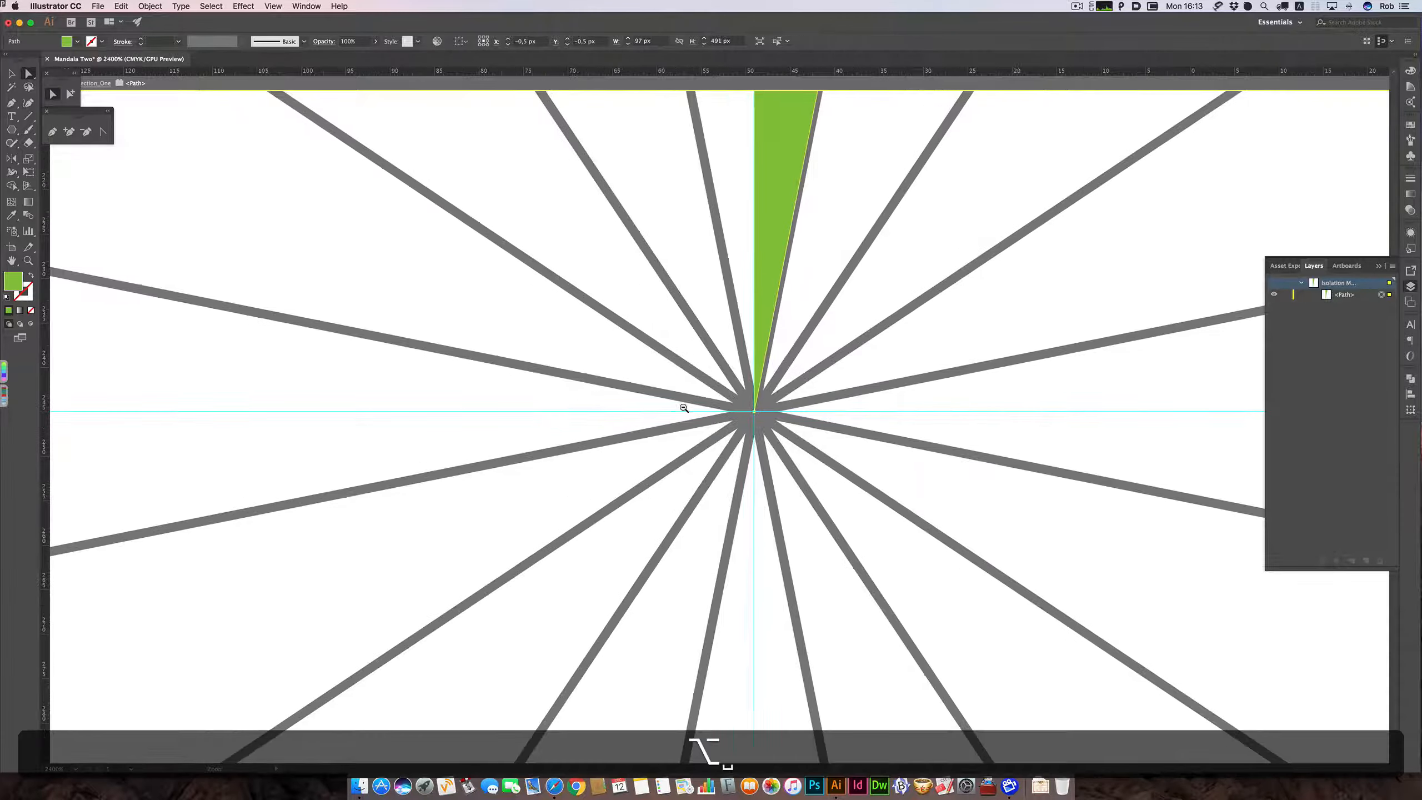
left_click(683, 408, "alt")
left_click(683, 407, "alt")
left_click(683, 408, "alt")
left_click(683, 407, "alt")
left_click(682, 407, "alt")
left_click(683, 406, "alt")
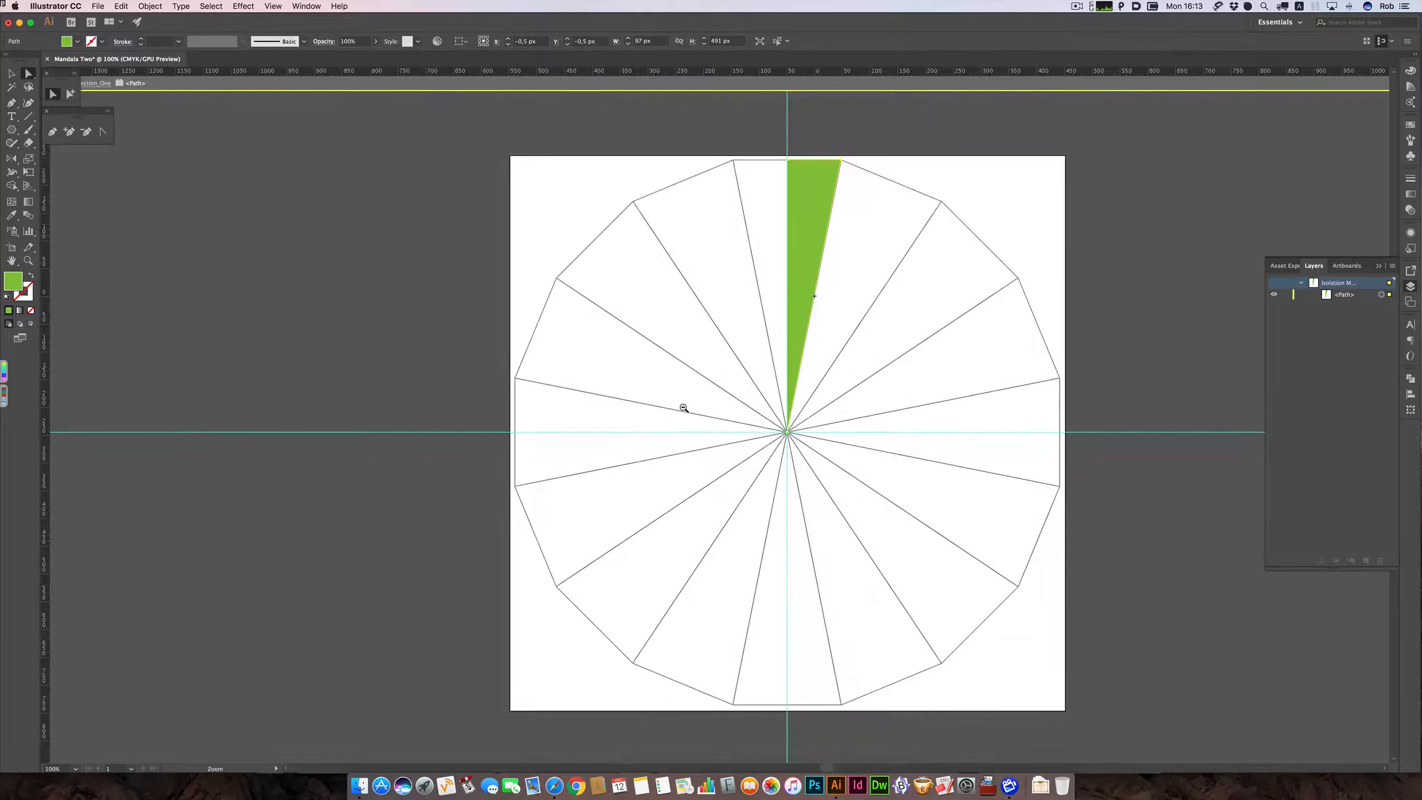
double_click(489, 329)
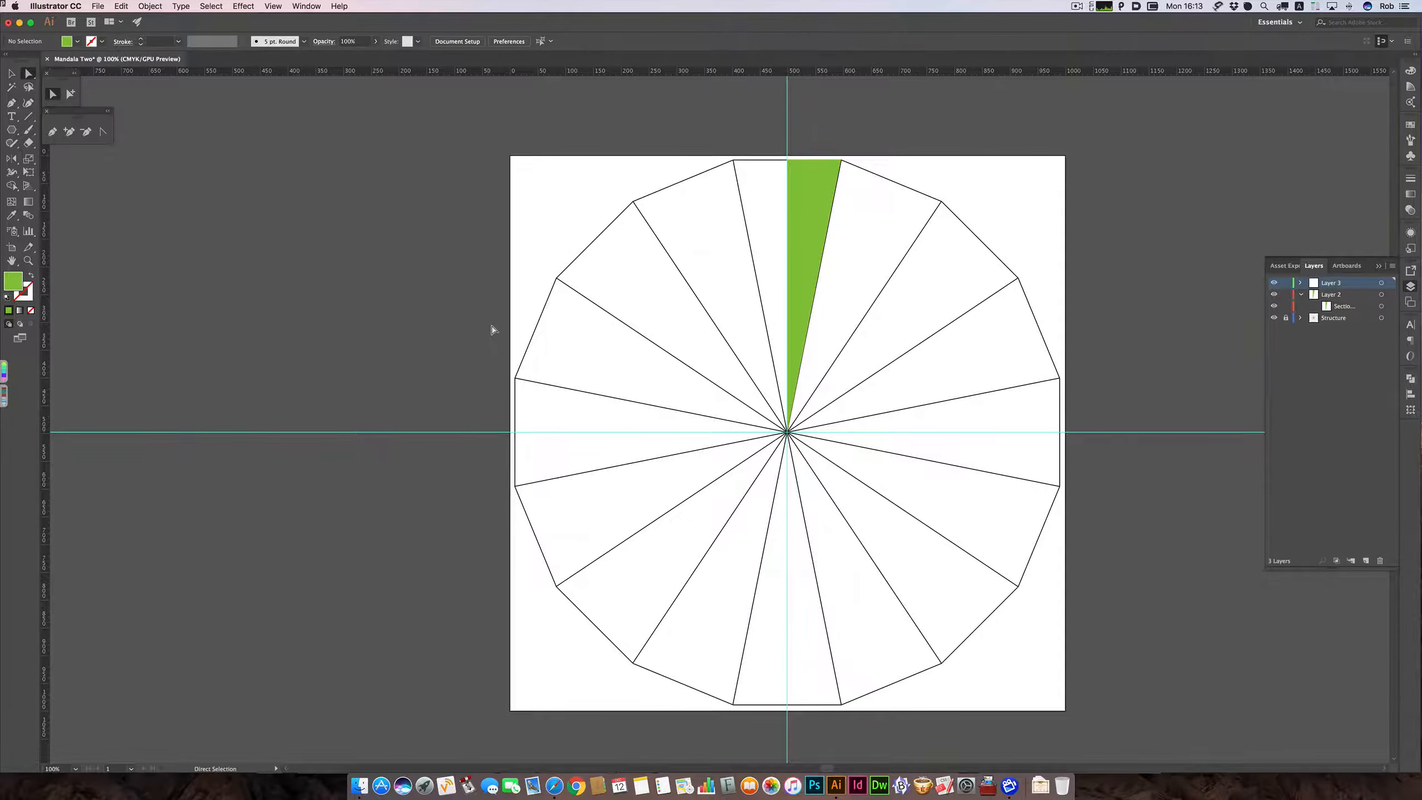
Copy the Section_One instance and paste the duplicate in front at the same place.
scroll(494, 329, "right", 3)
scroll(496, 329, "right", 3)
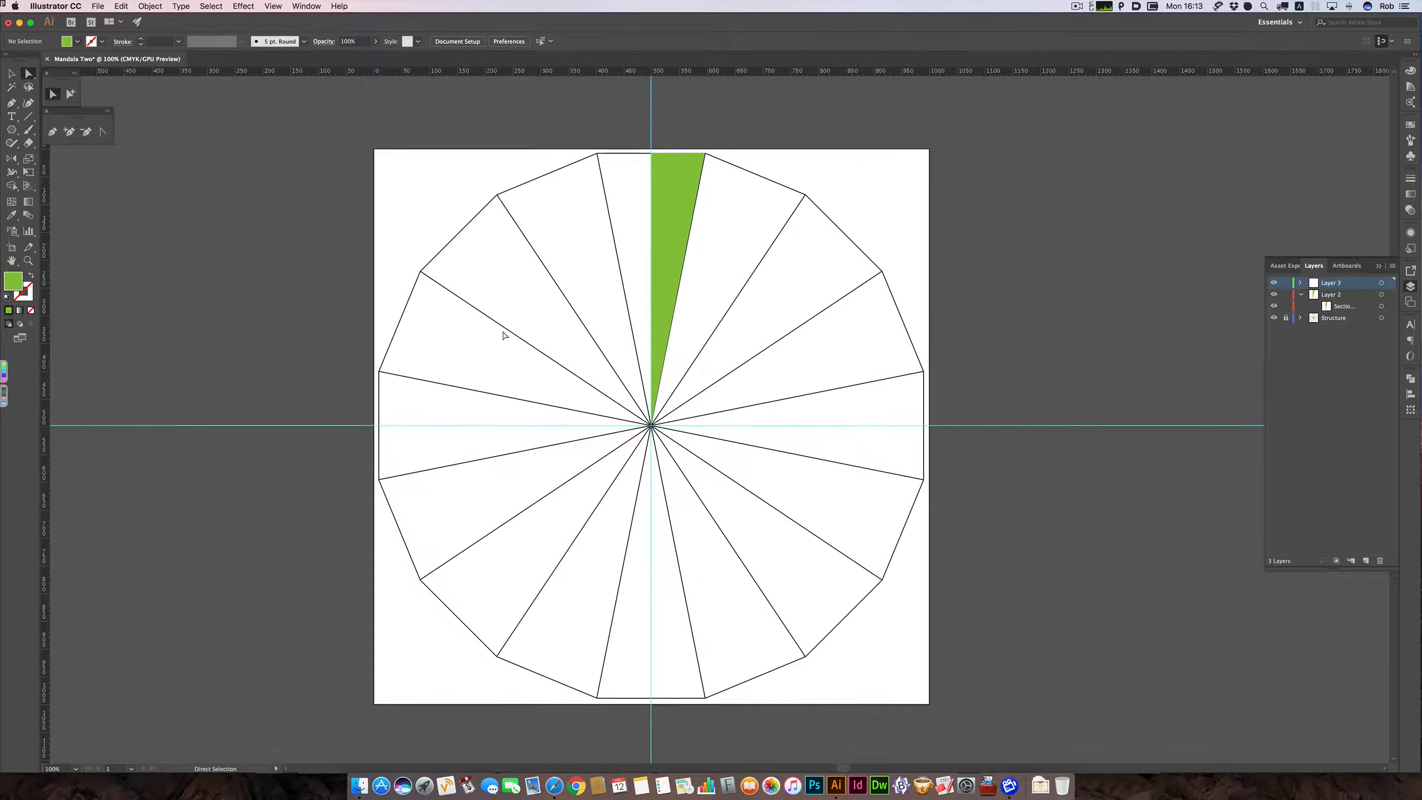
left_click(666, 164)
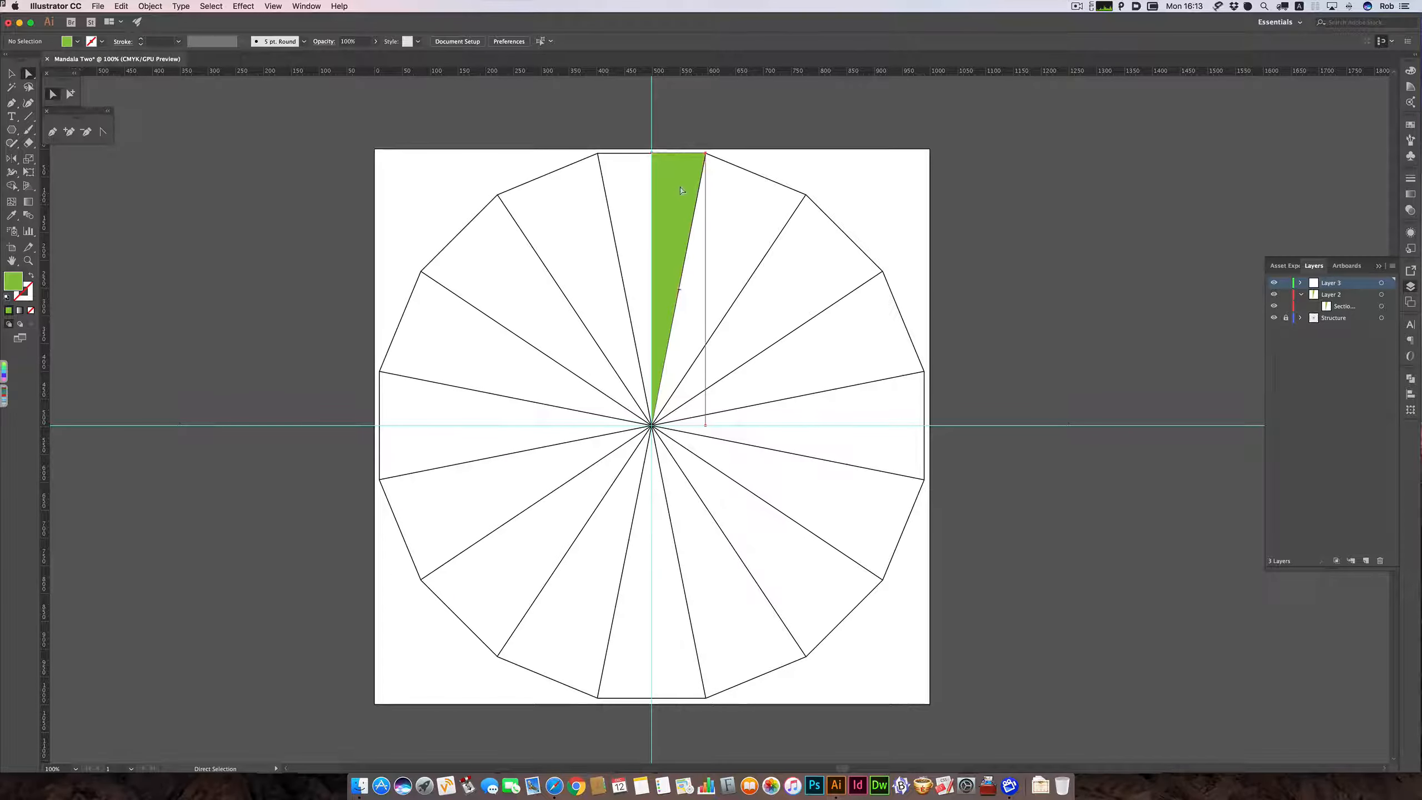
left_click(1410, 156)
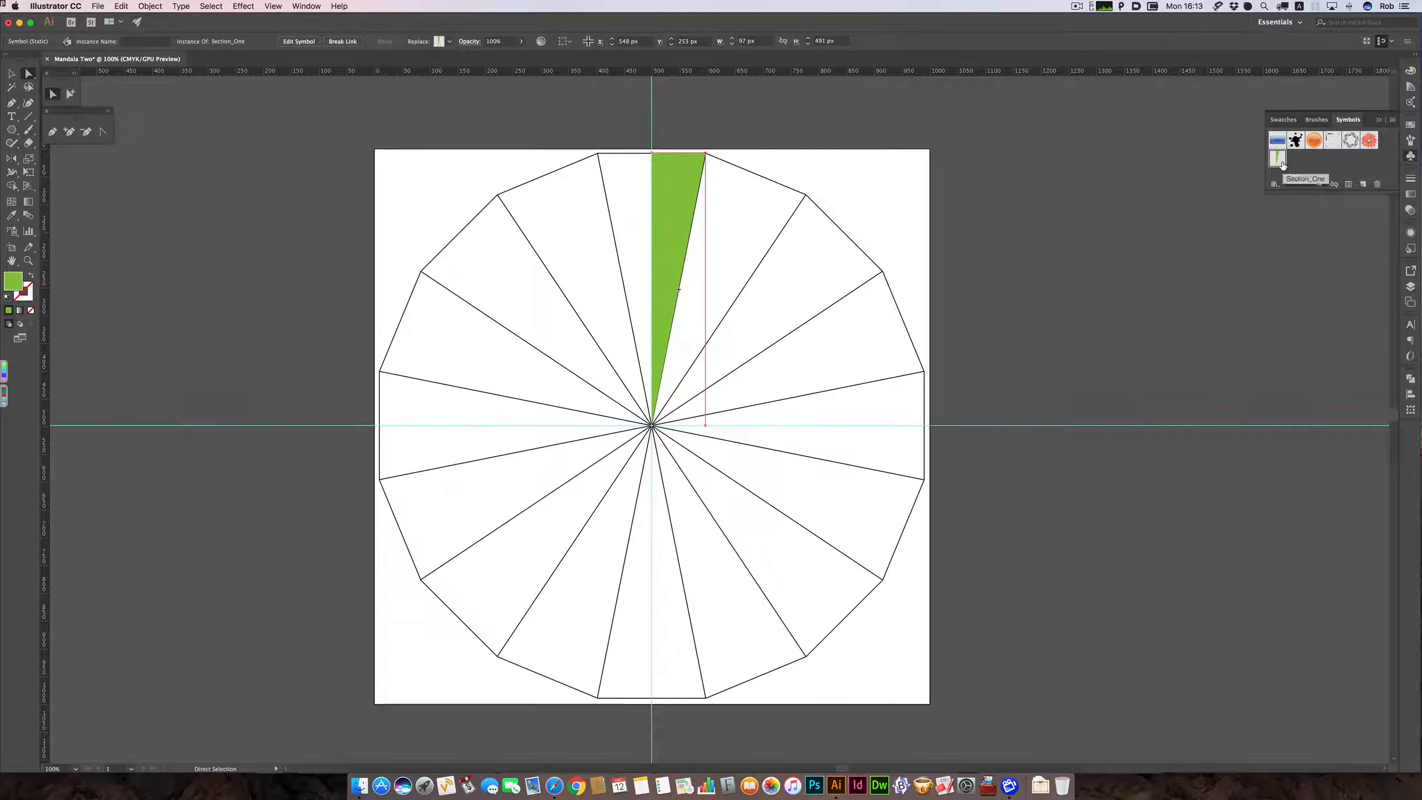
key("super+c")
key("super+f")
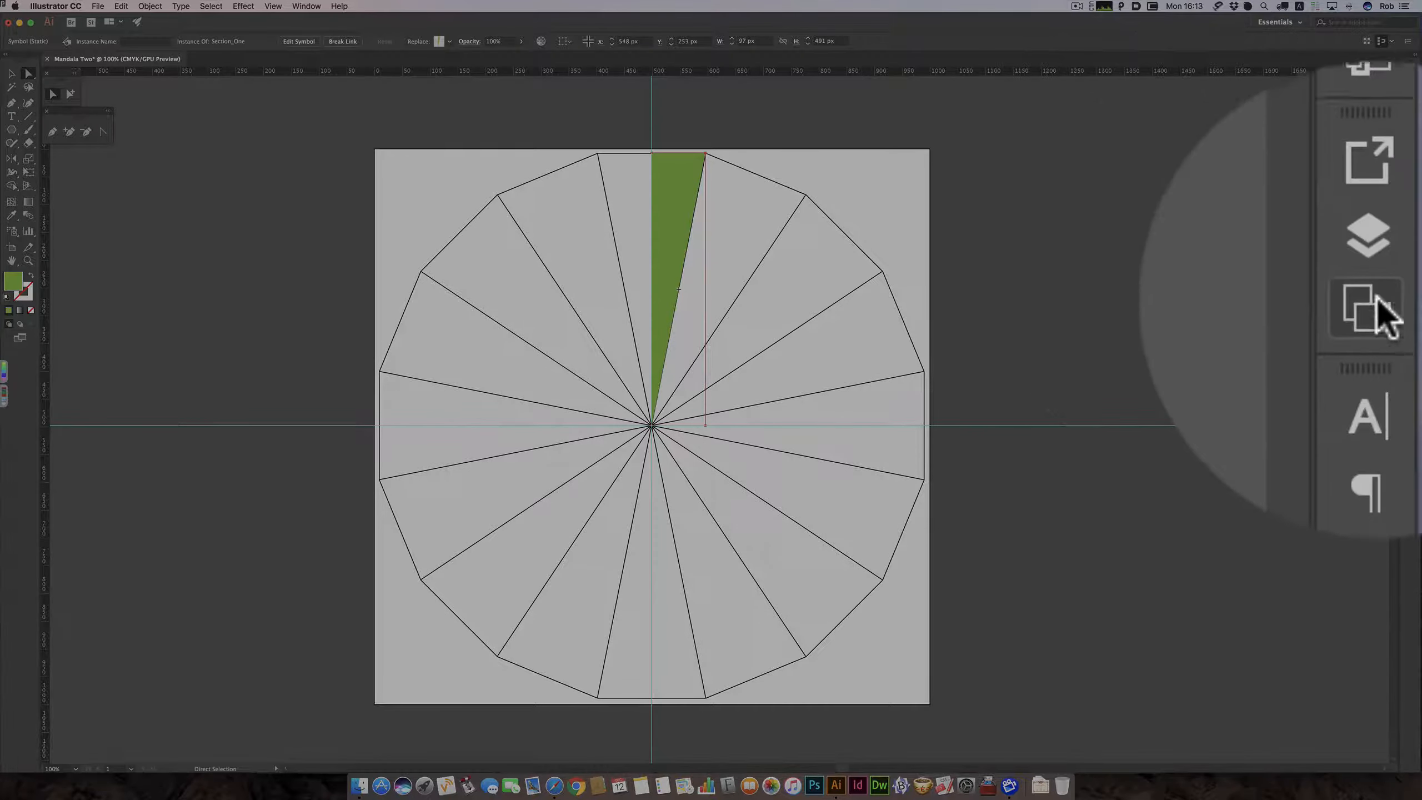
left_click(1411, 286)
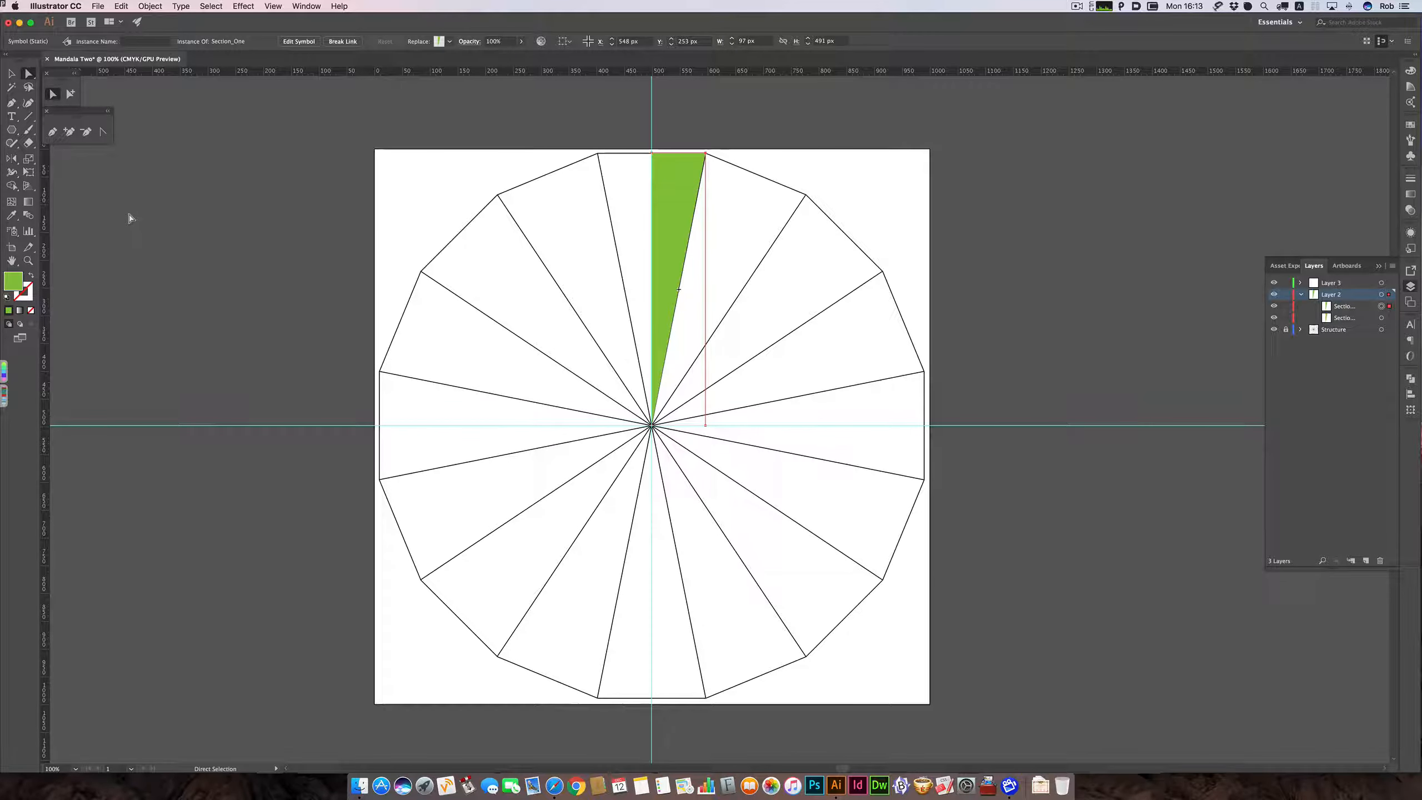
Reflect the duplicate triangle across the vertical guide, using the polygon's centre as the reference point.
key("o")
key("super+space")
left_click_drag(652, 424, 911, 460)
left_click_drag(643, 464, 695, 451)
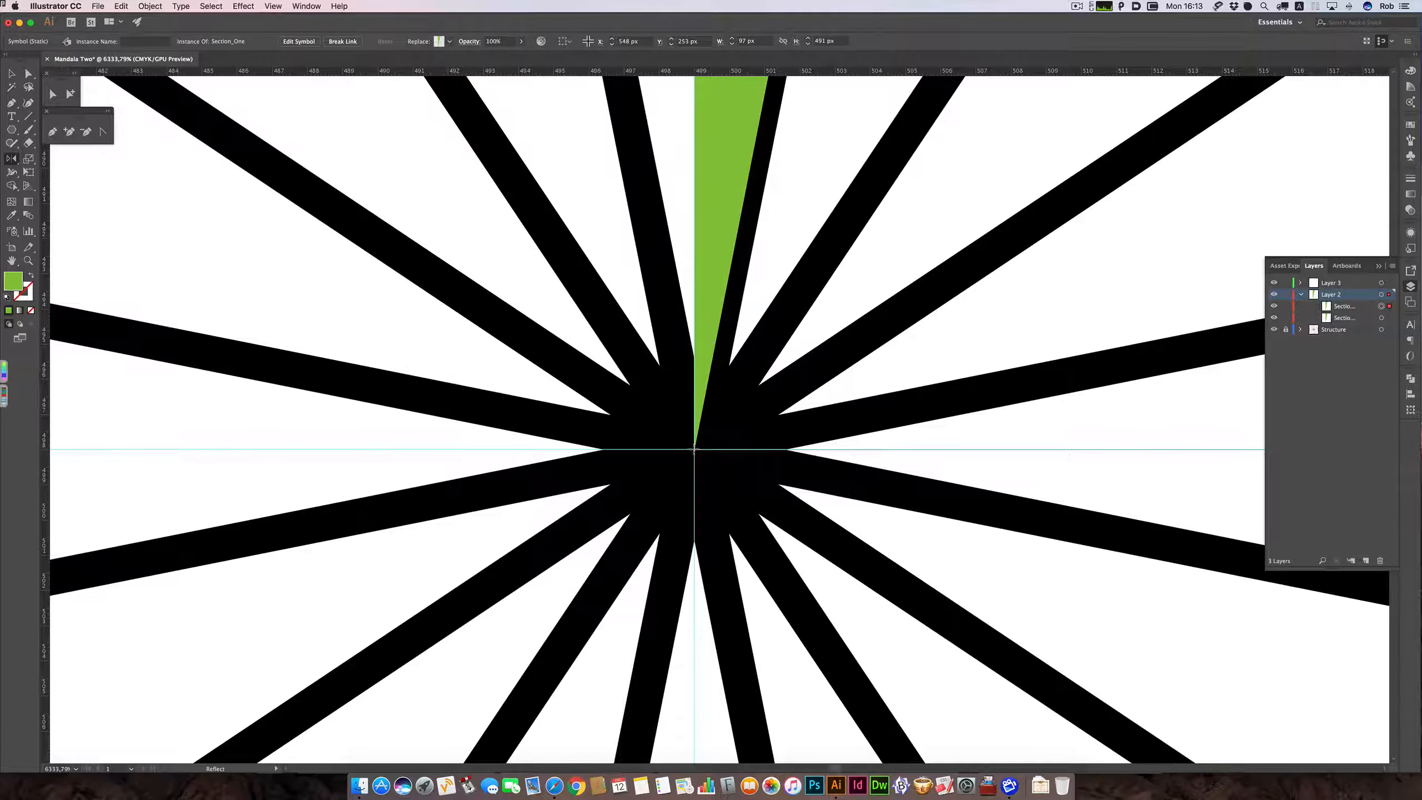
left_click(695, 449)
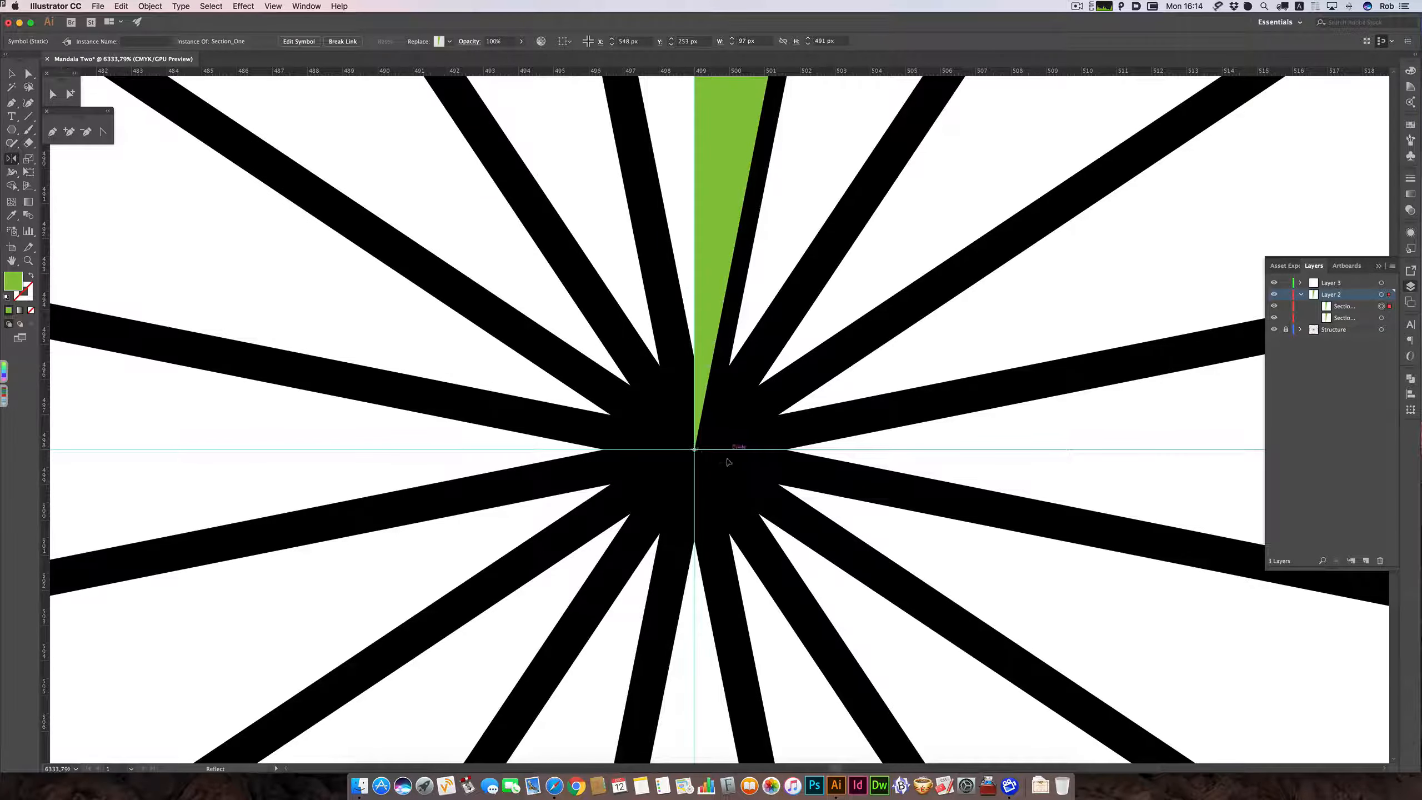
left_click(728, 236, "alt+super")
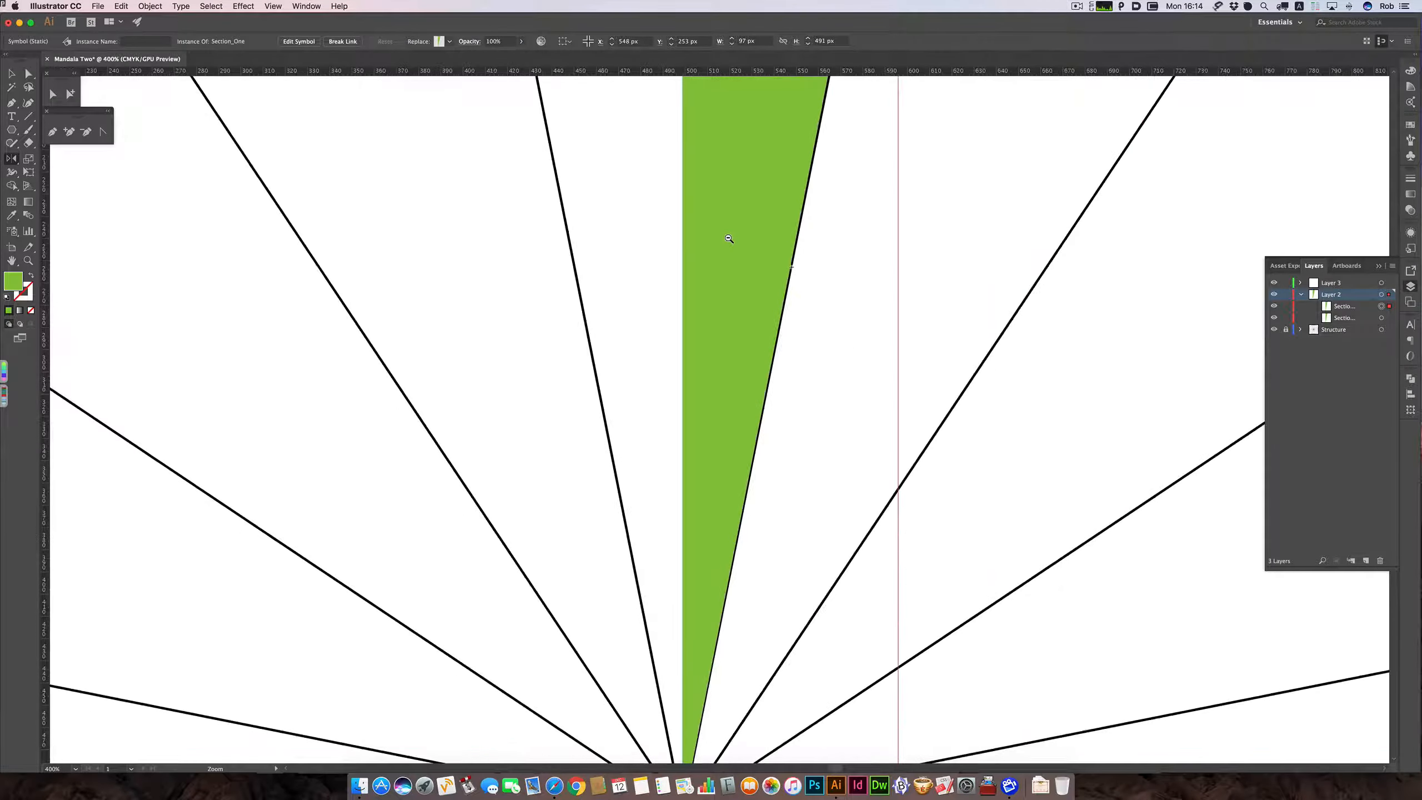
left_click(728, 236, "alt+super")
scroll(709, 344, "down", 2)
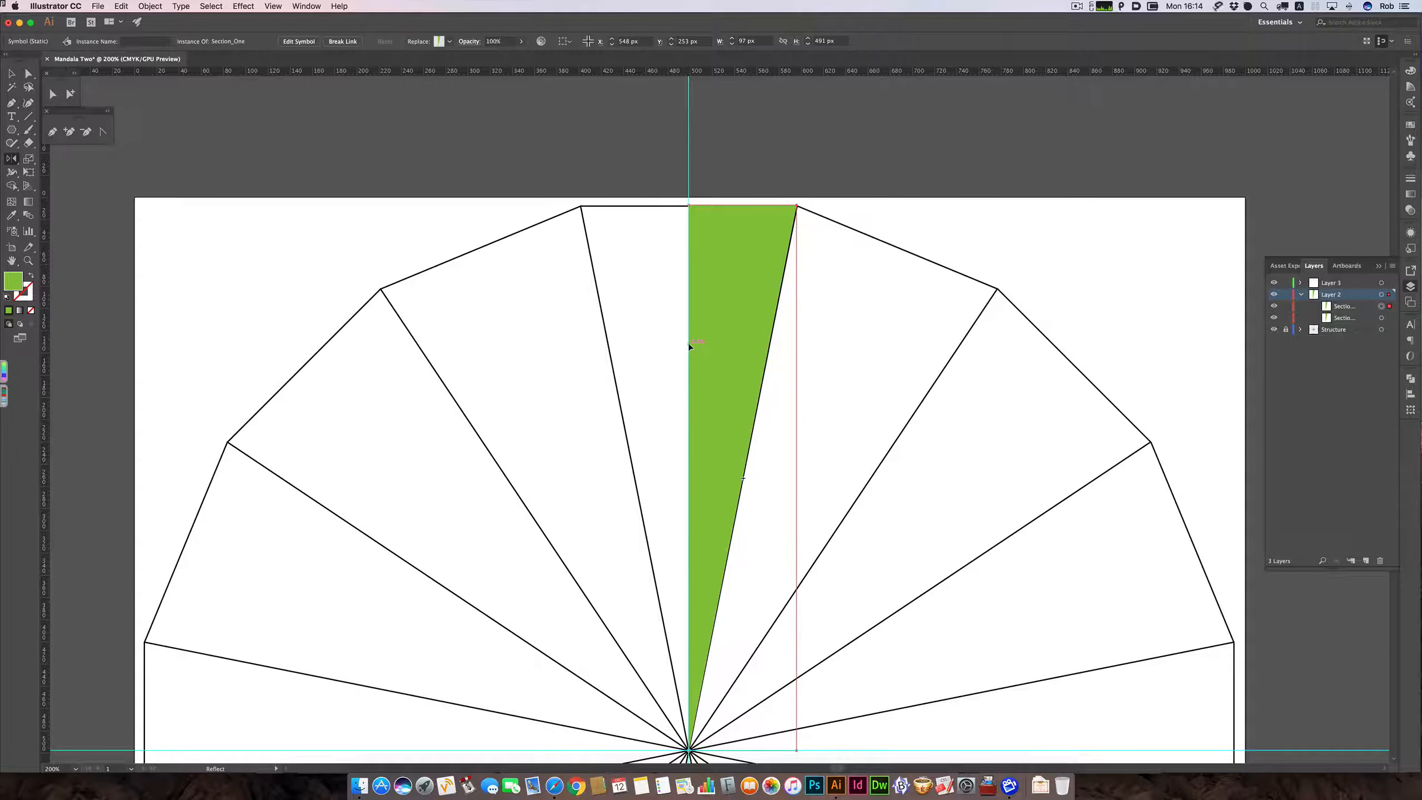
left_click_drag(689, 342, 690, 347)
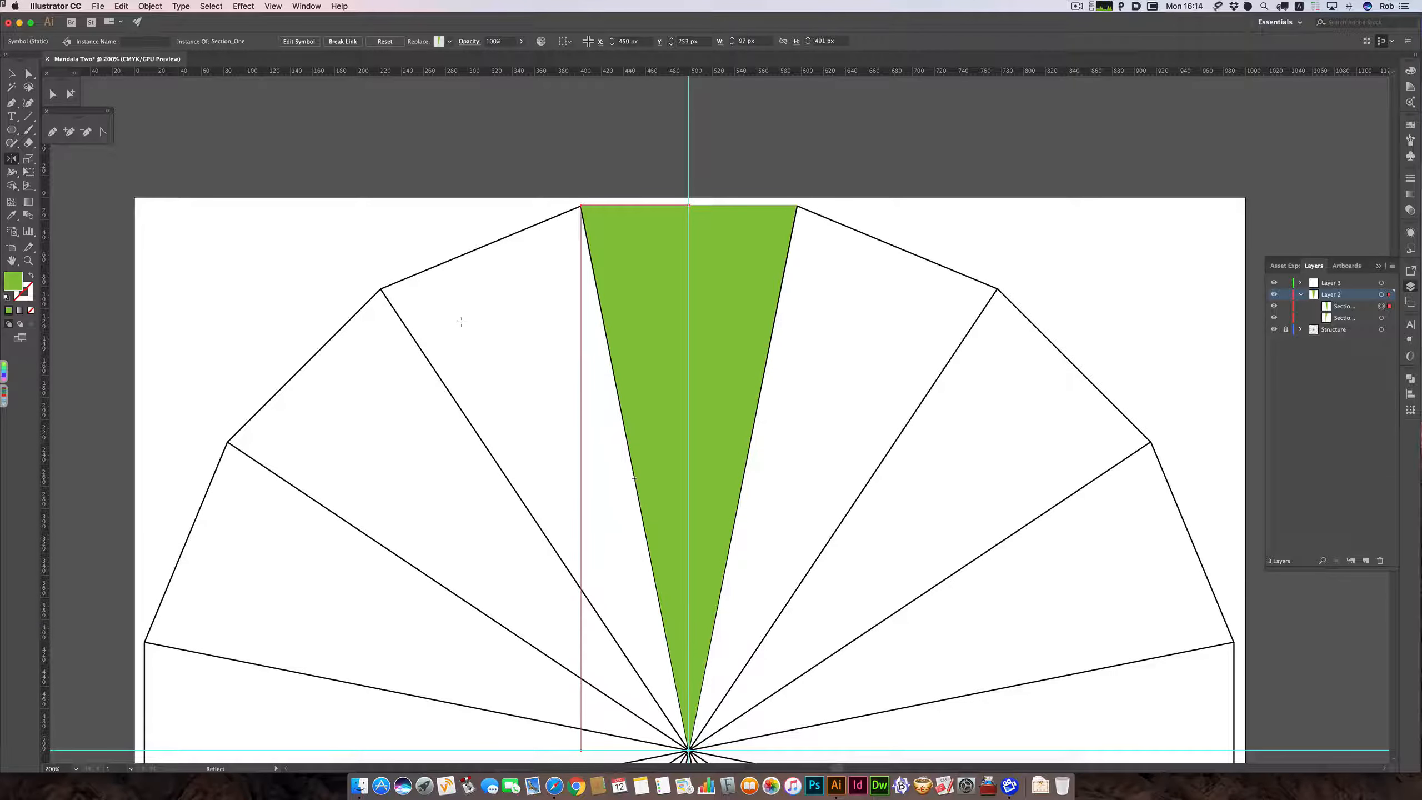
Group the two mirrored Section_One instances together.
scroll(510, 340, "down", 4)
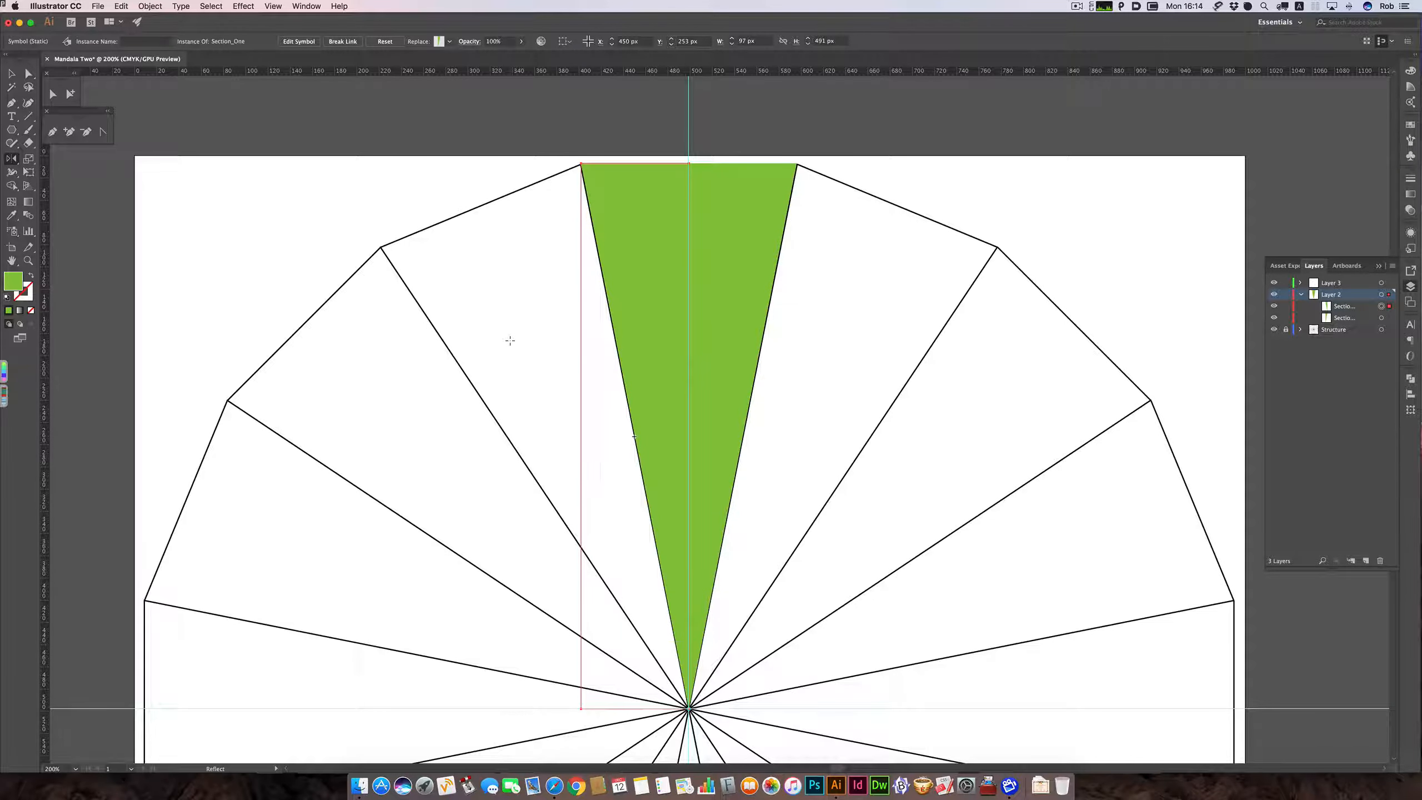
key("super")
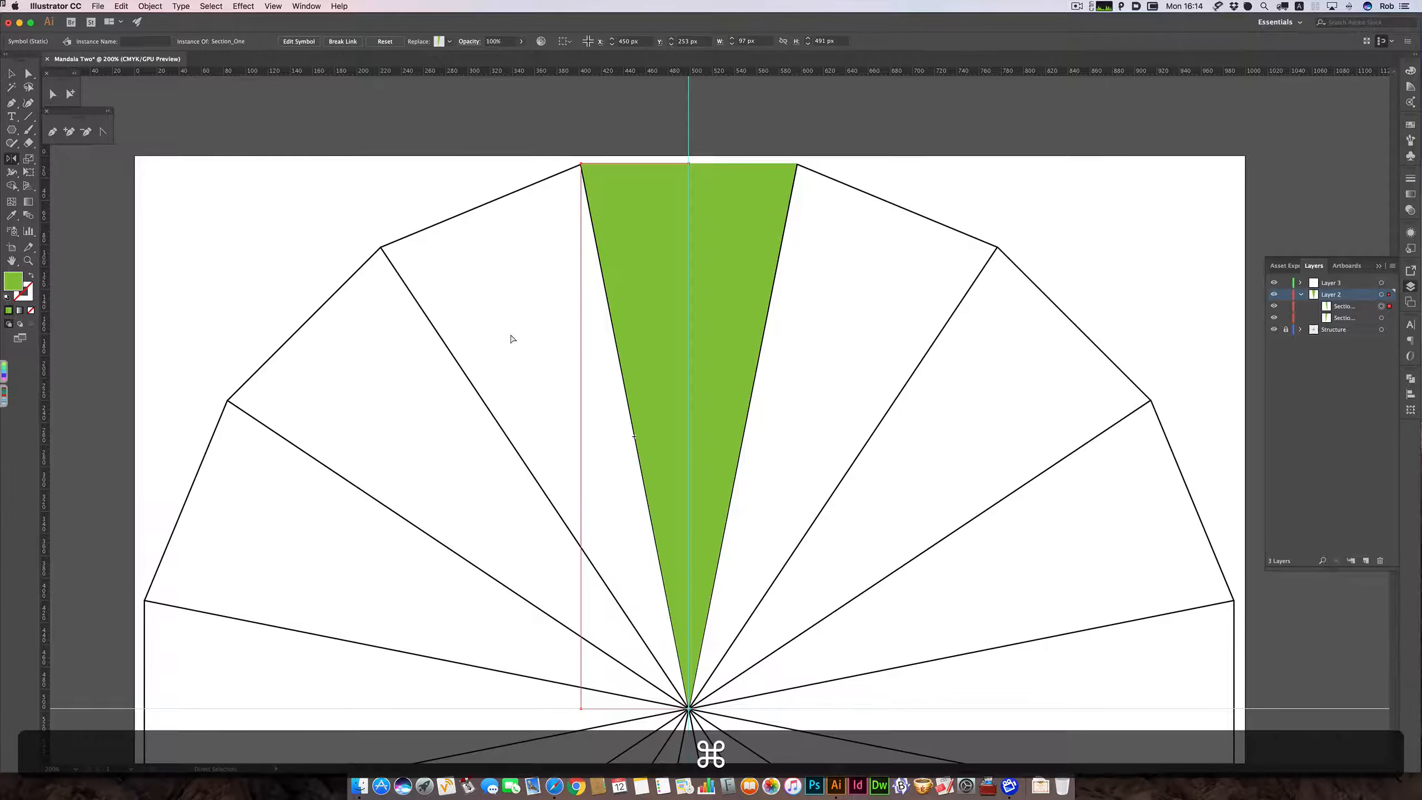
key("super+g")
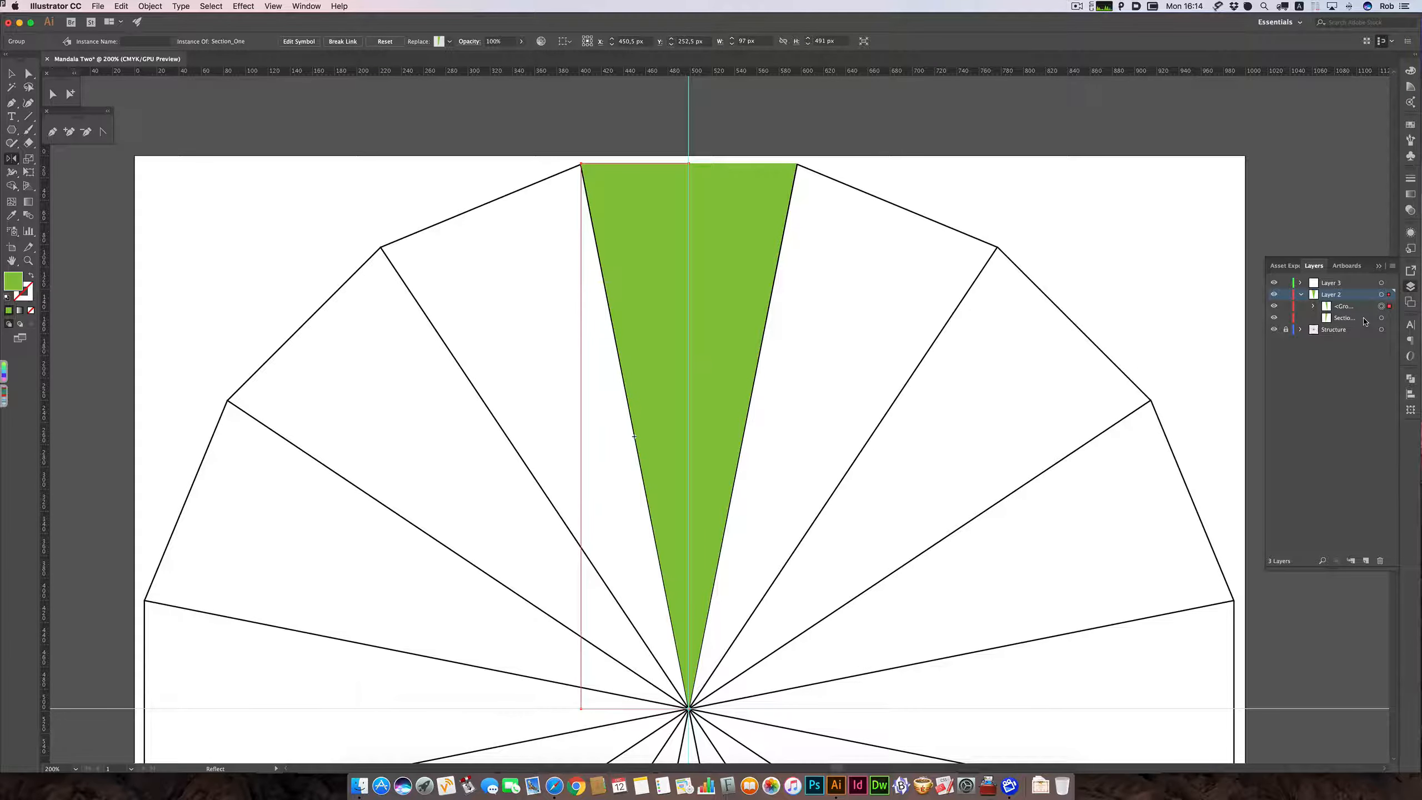
key("super+z")
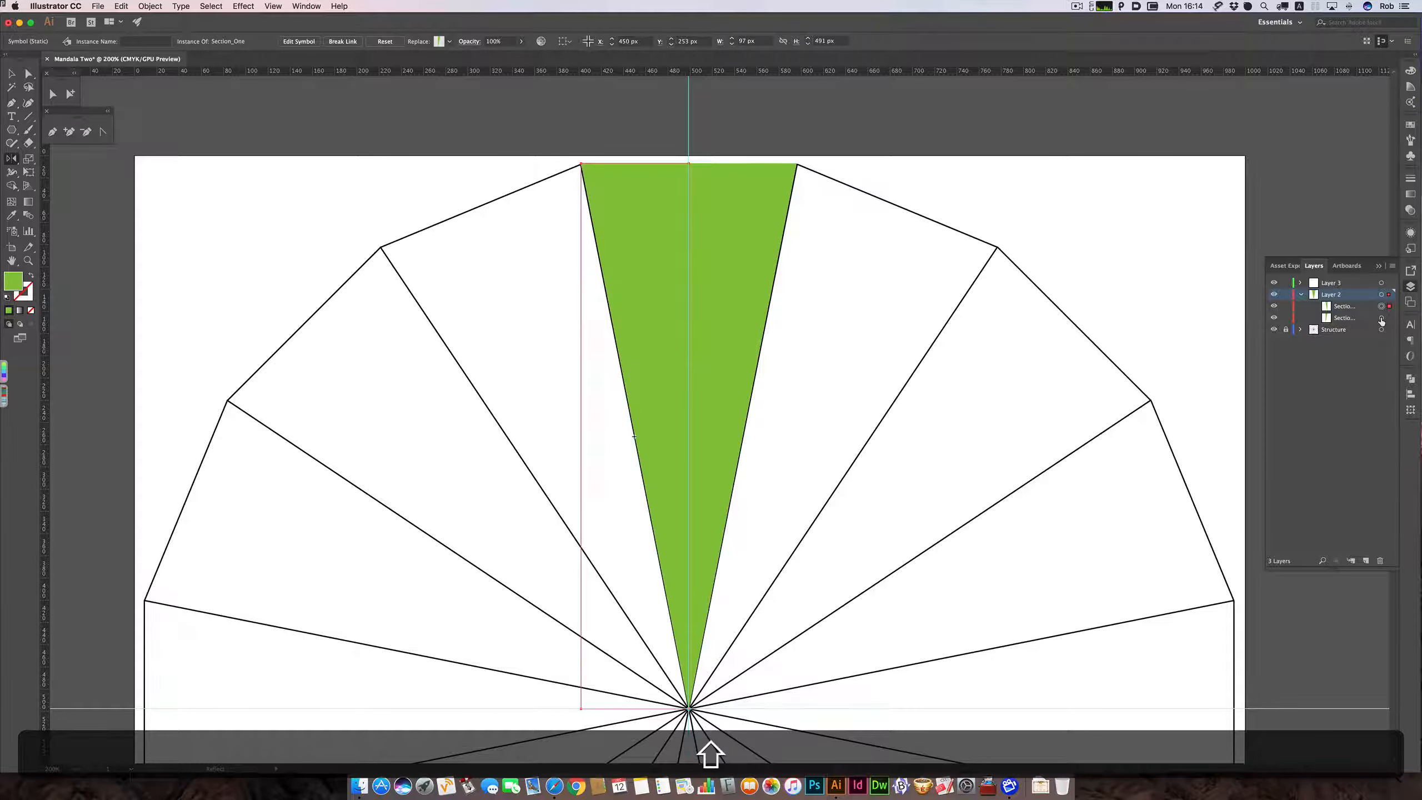
left_click(1381, 318, "shift")
key("super+g")
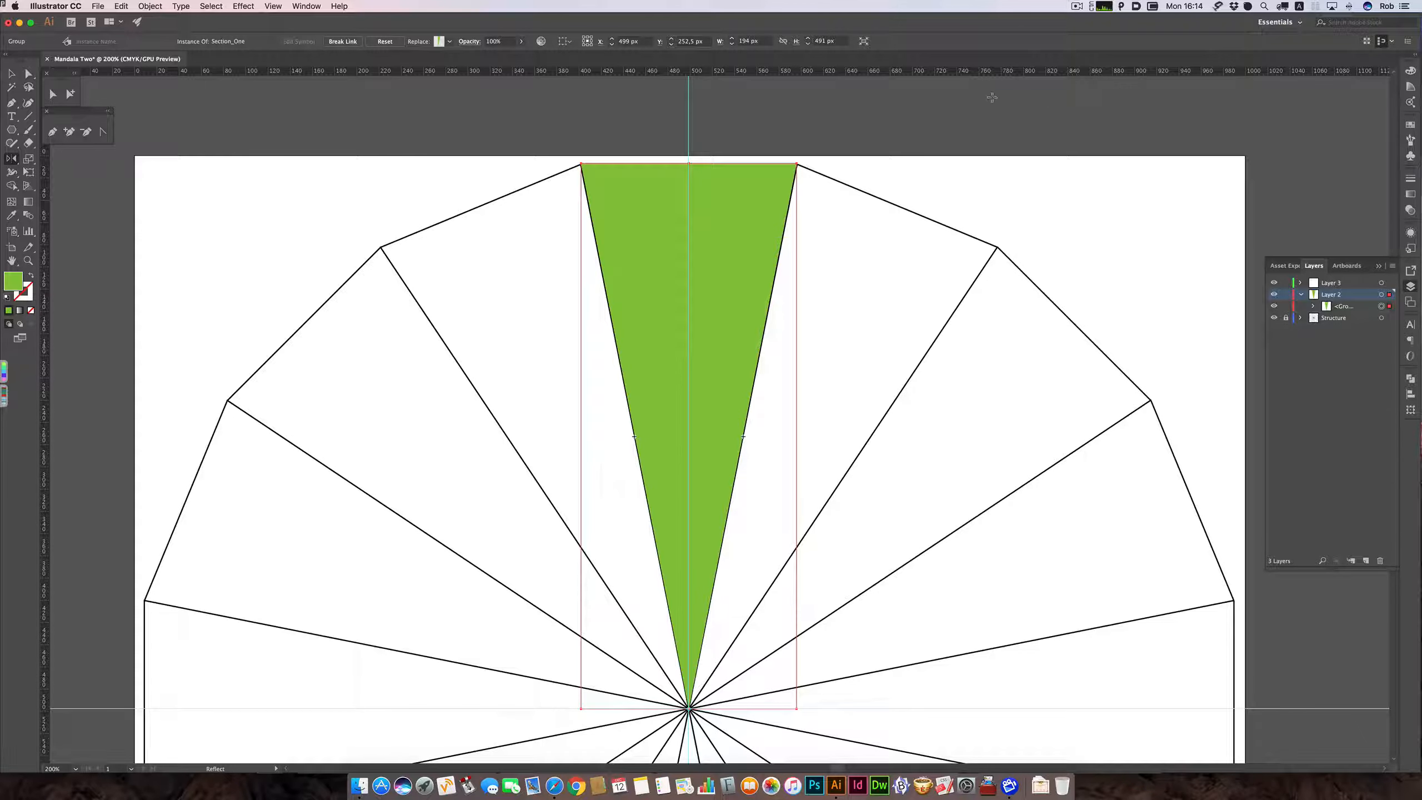
Rotate a copy of the grouped green section 45° clockwise around the polygon's centre, leaving one section empty between them.
left_click(638, 450, "alt+super")
left_click(639, 450, "alt+super")
left_click(695, 454, "alt+super")
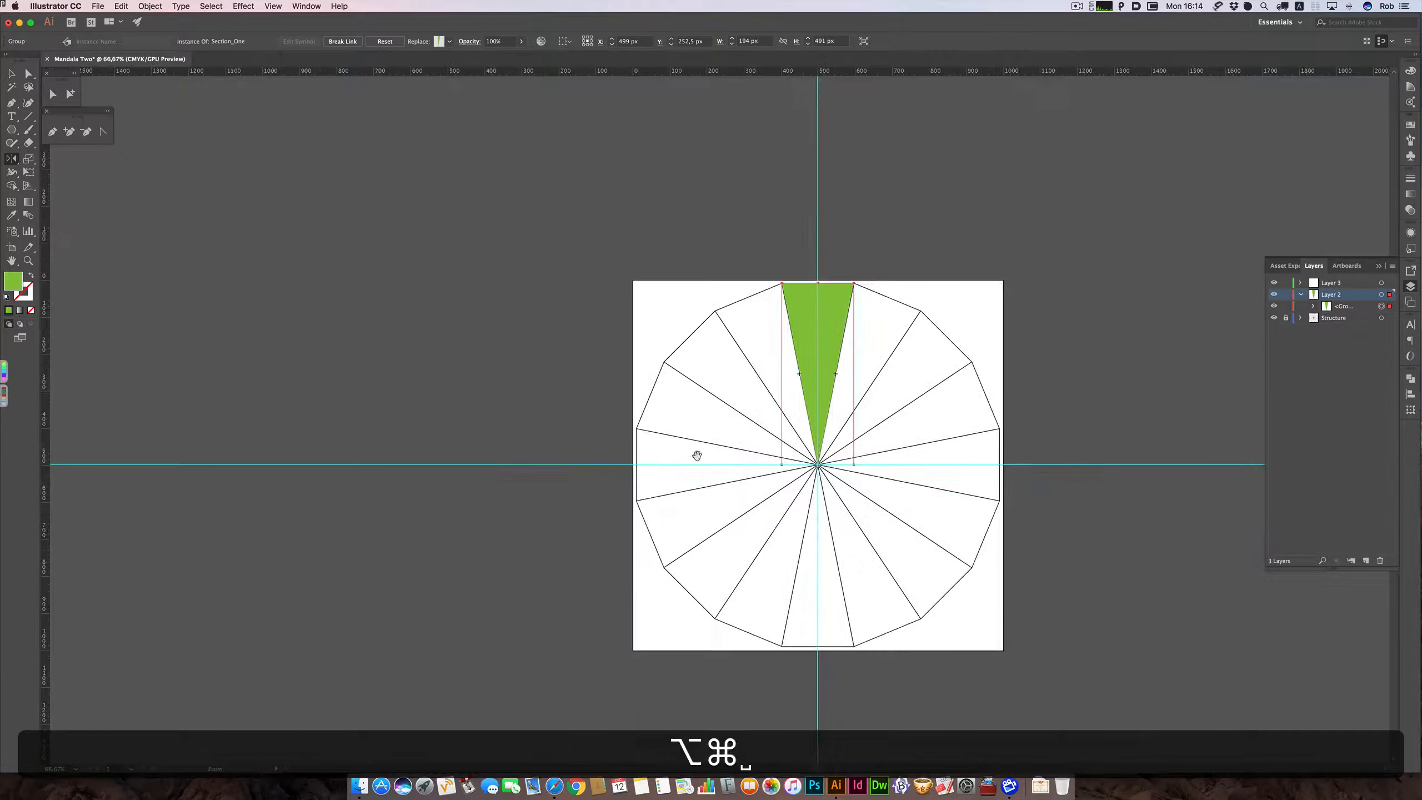
left_click(781, 457, "super")
left_click_drag(781, 454, 816, 423)
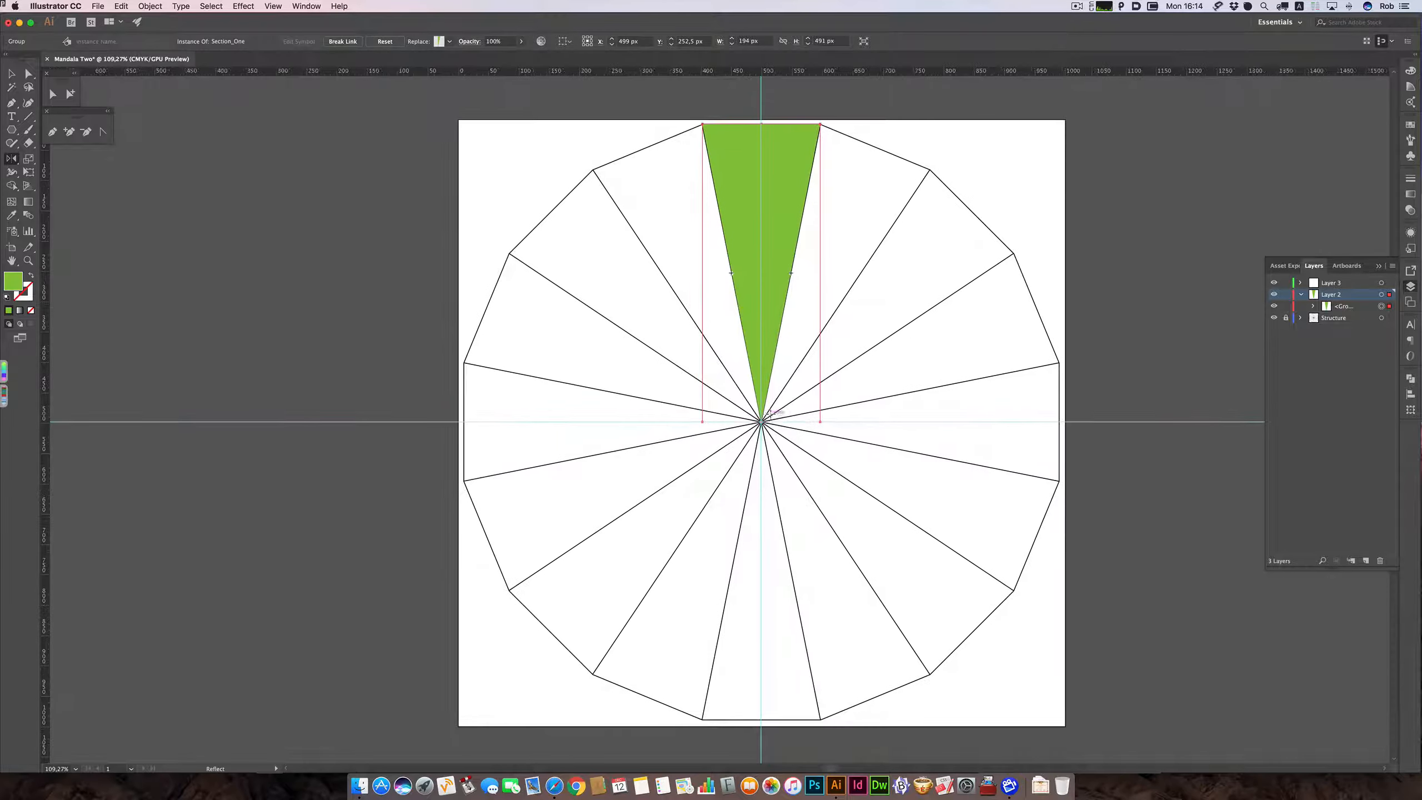
scroll(770, 414, "right", 5)
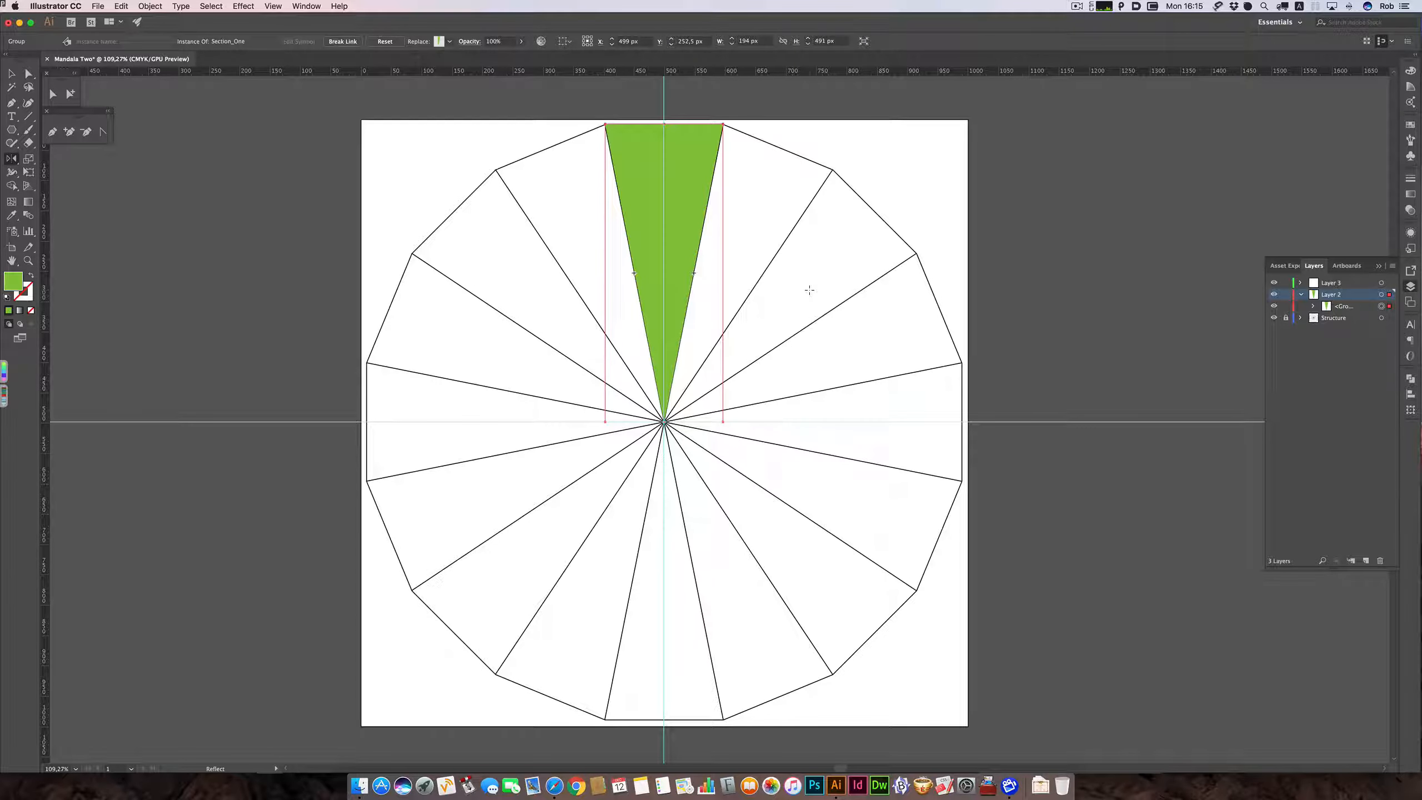
key("r")
key("super+space")
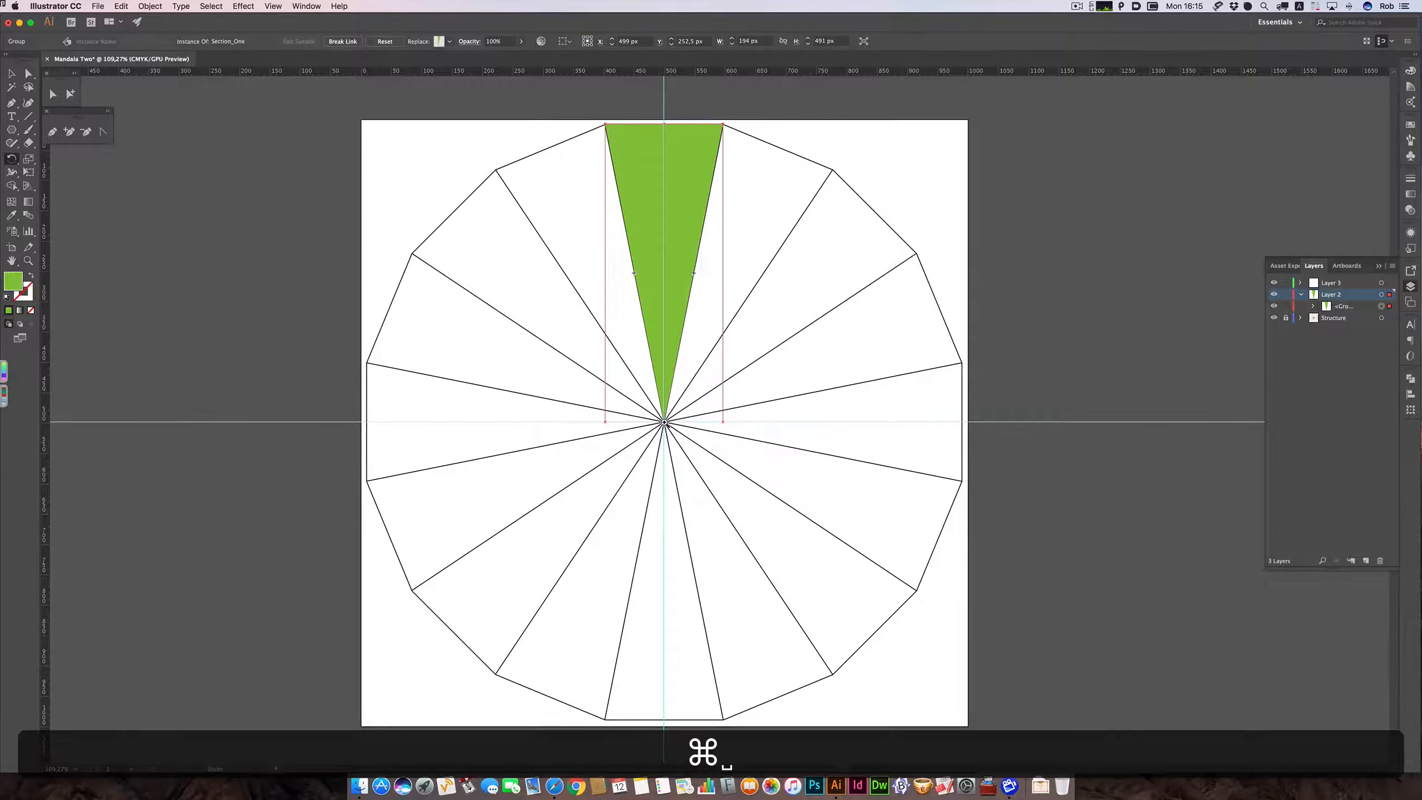
left_click_drag(663, 421, 1006, 422)
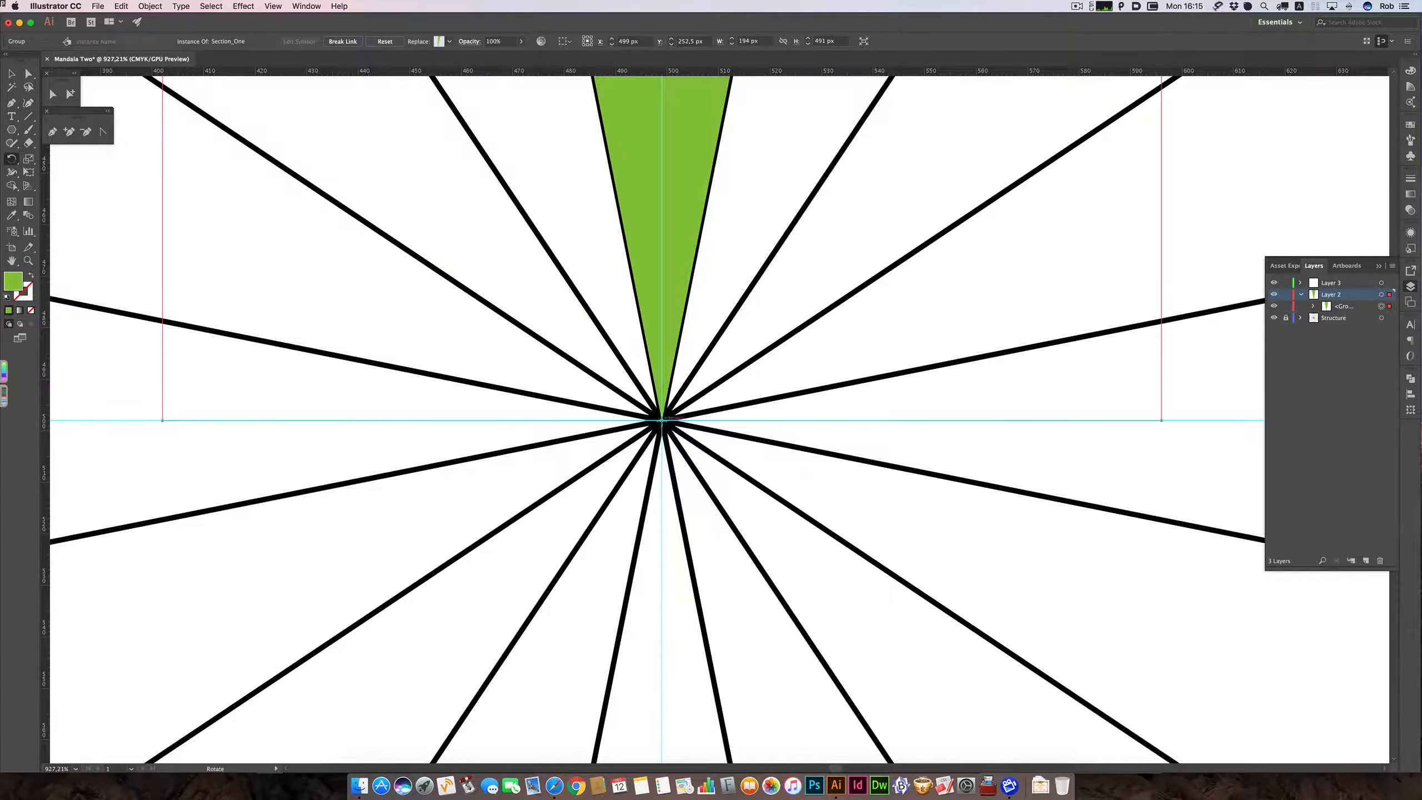
key("super+alt+space")
left_click_drag(722, 315, 719, 316)
left_click(720, 316)
left_click(727, 318)
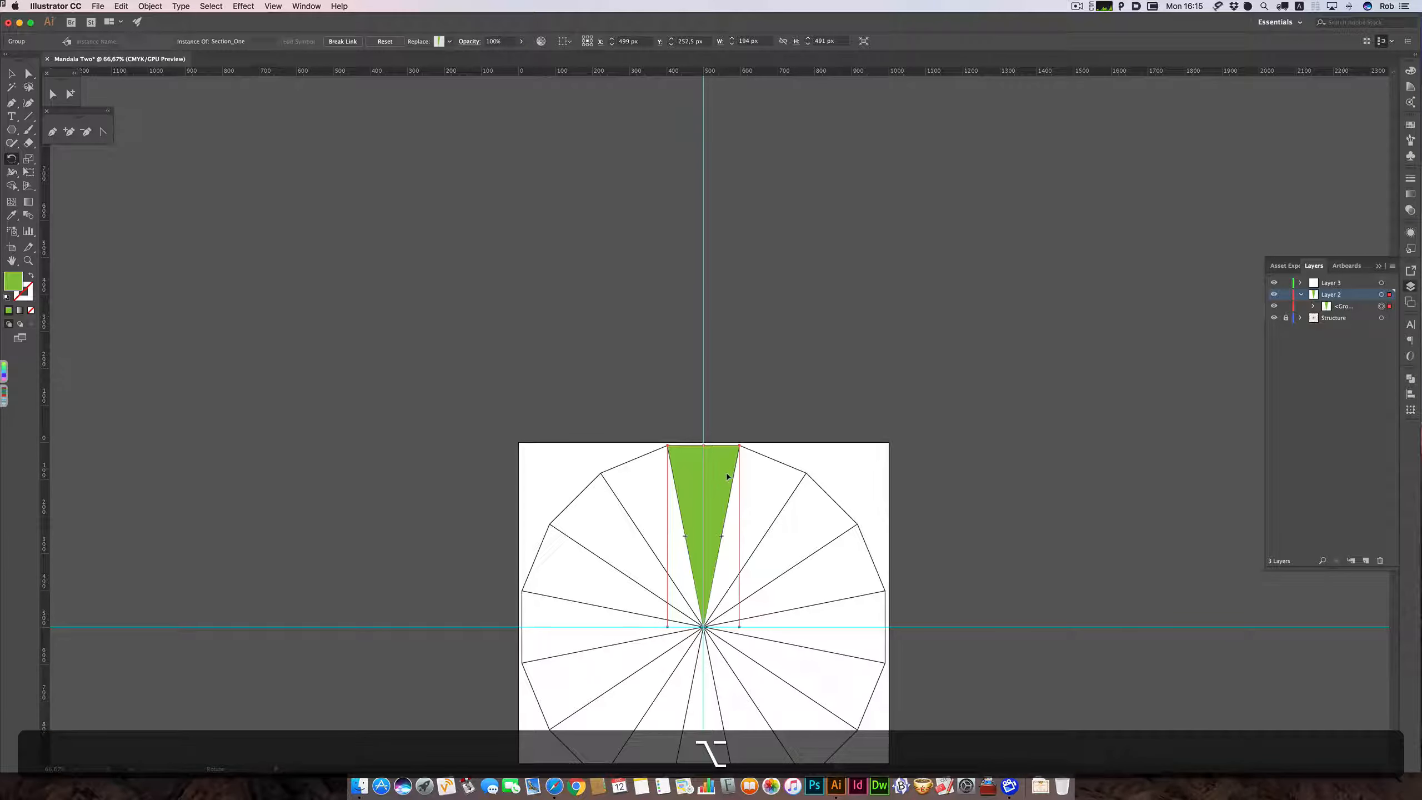
left_click_drag(727, 476, 806, 510)
scroll(879, 546, "down", 3)
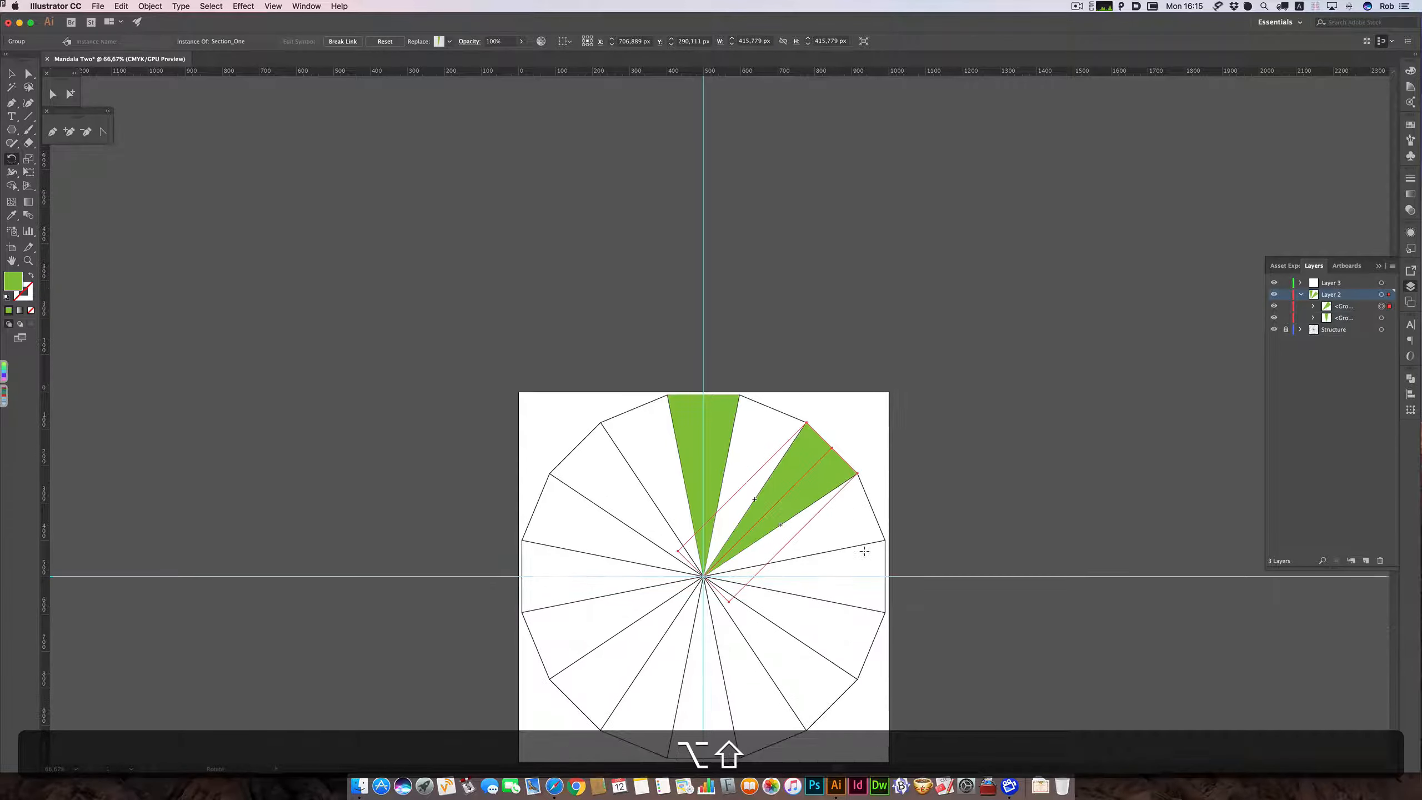
Repeat the rotated copy around the centre until eight green sections alternate with the empty ones.
scroll(860, 544, "down", 2)
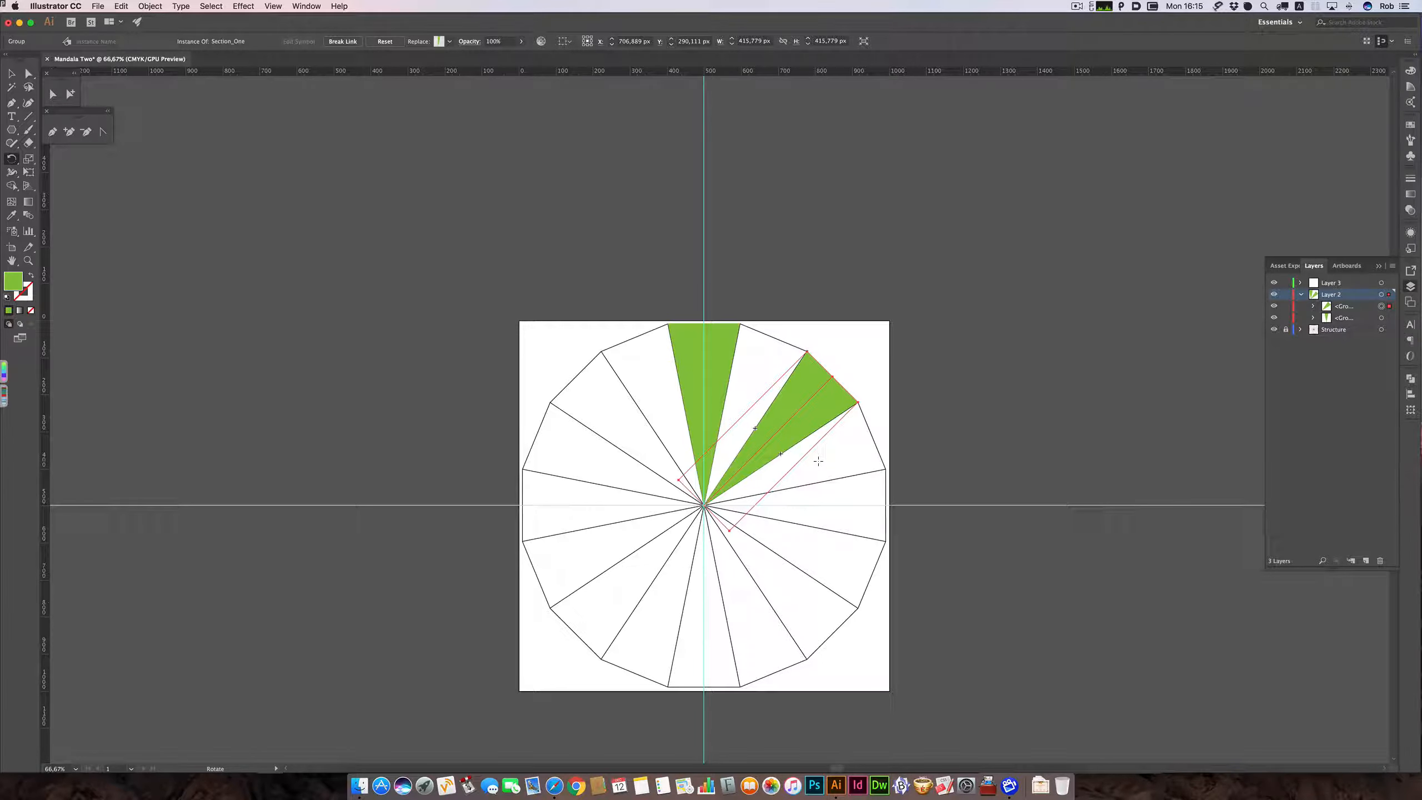
key("super")
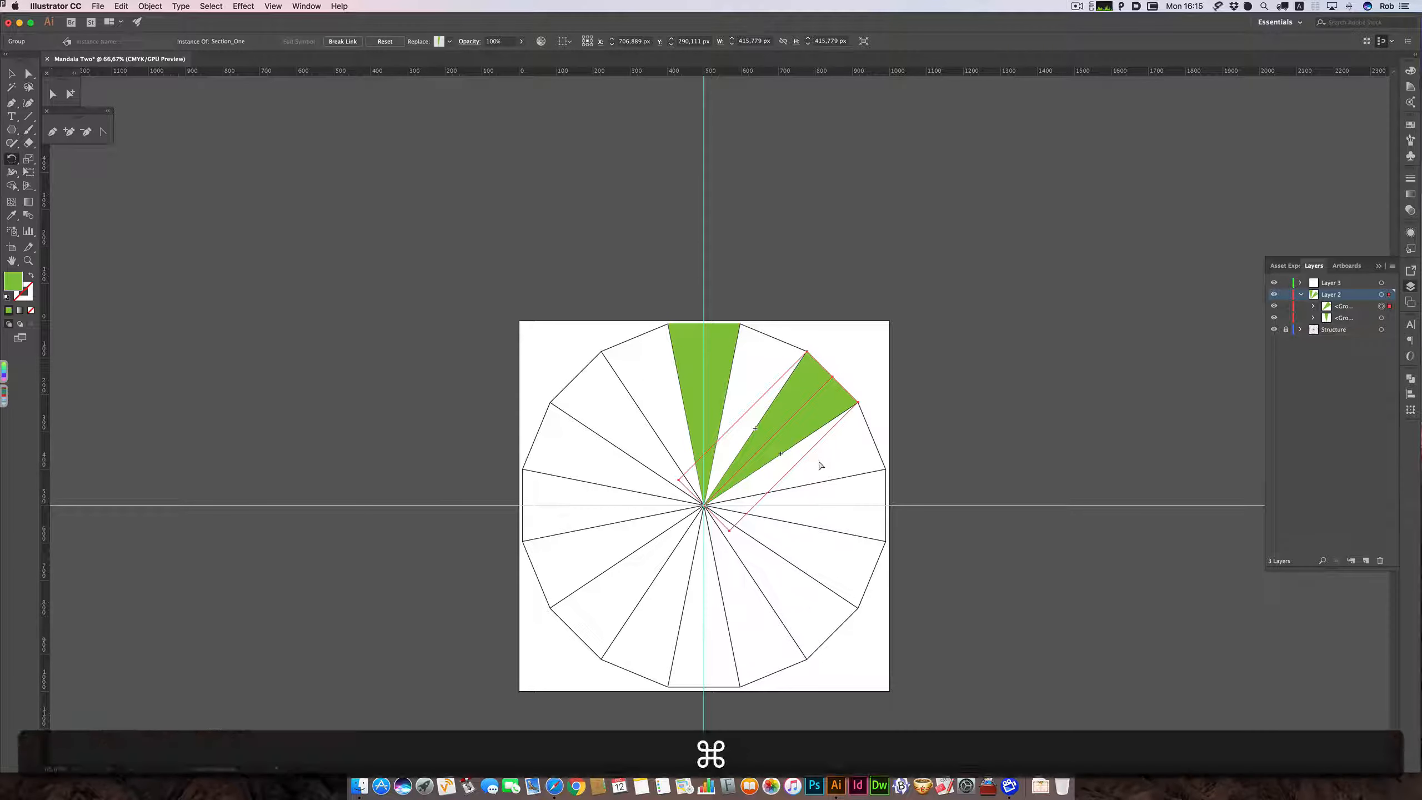
key("super+d")
key("super+d")
key("super+d")
key("super+d")
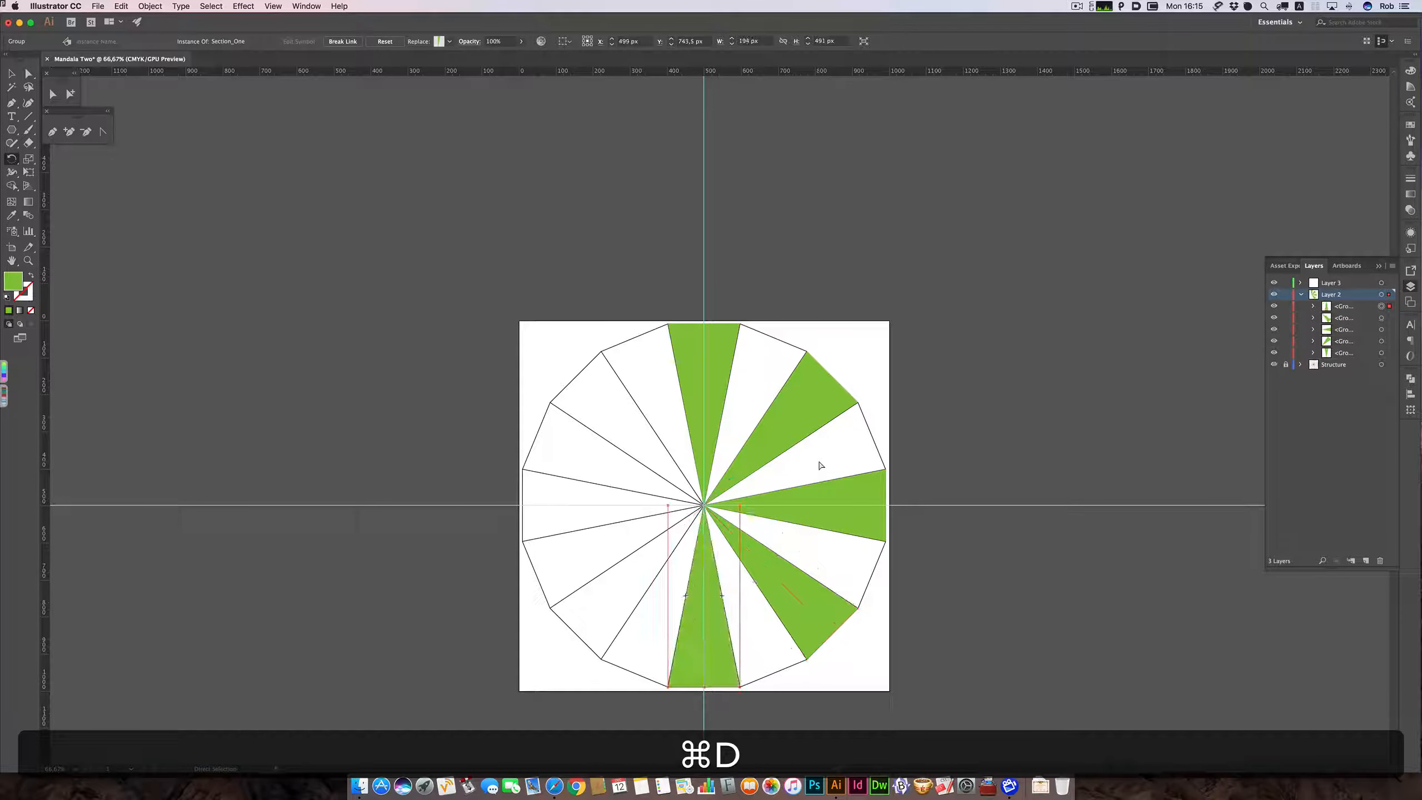
key("super+d")
key("super+d")
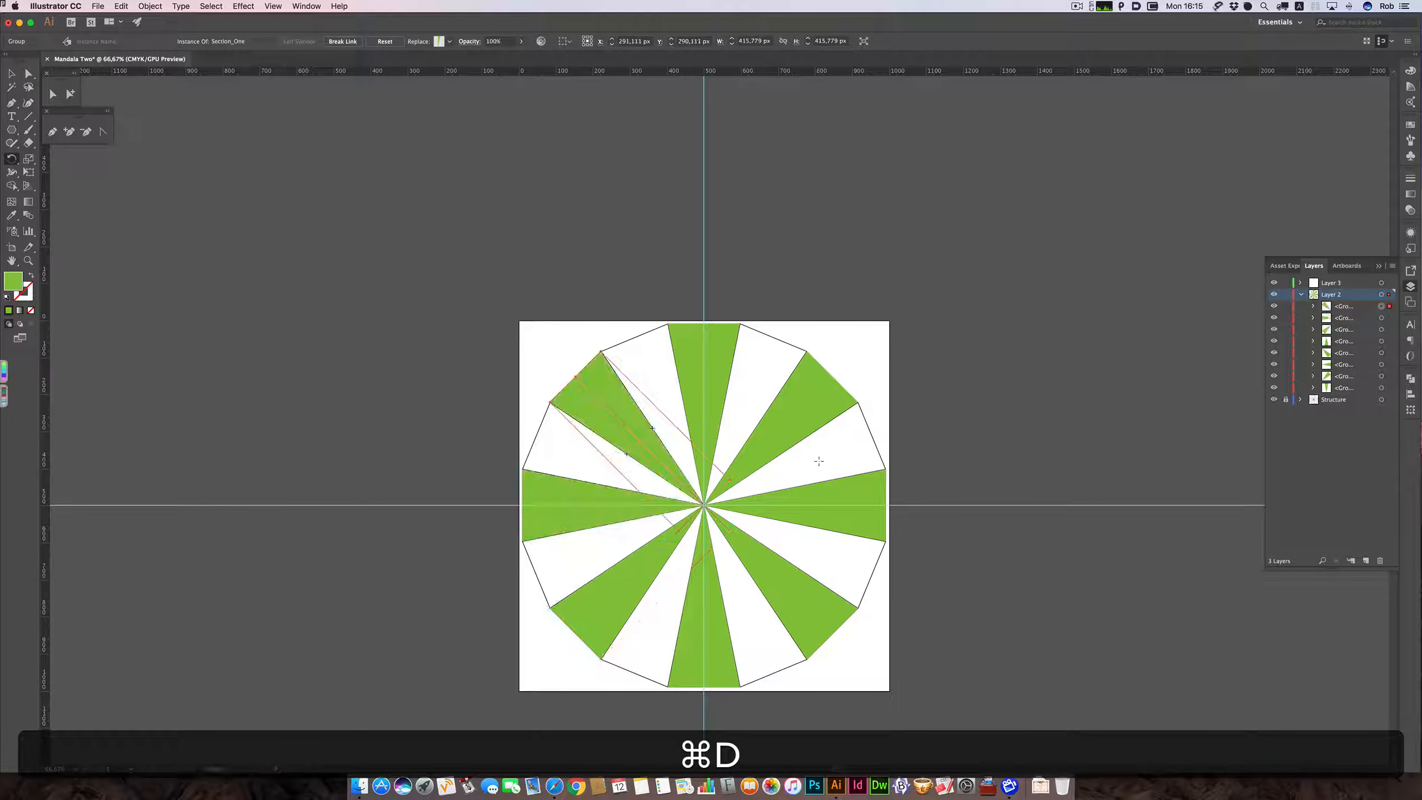
scroll(819, 461, "down", 3)
left_click(747, 461, "super")
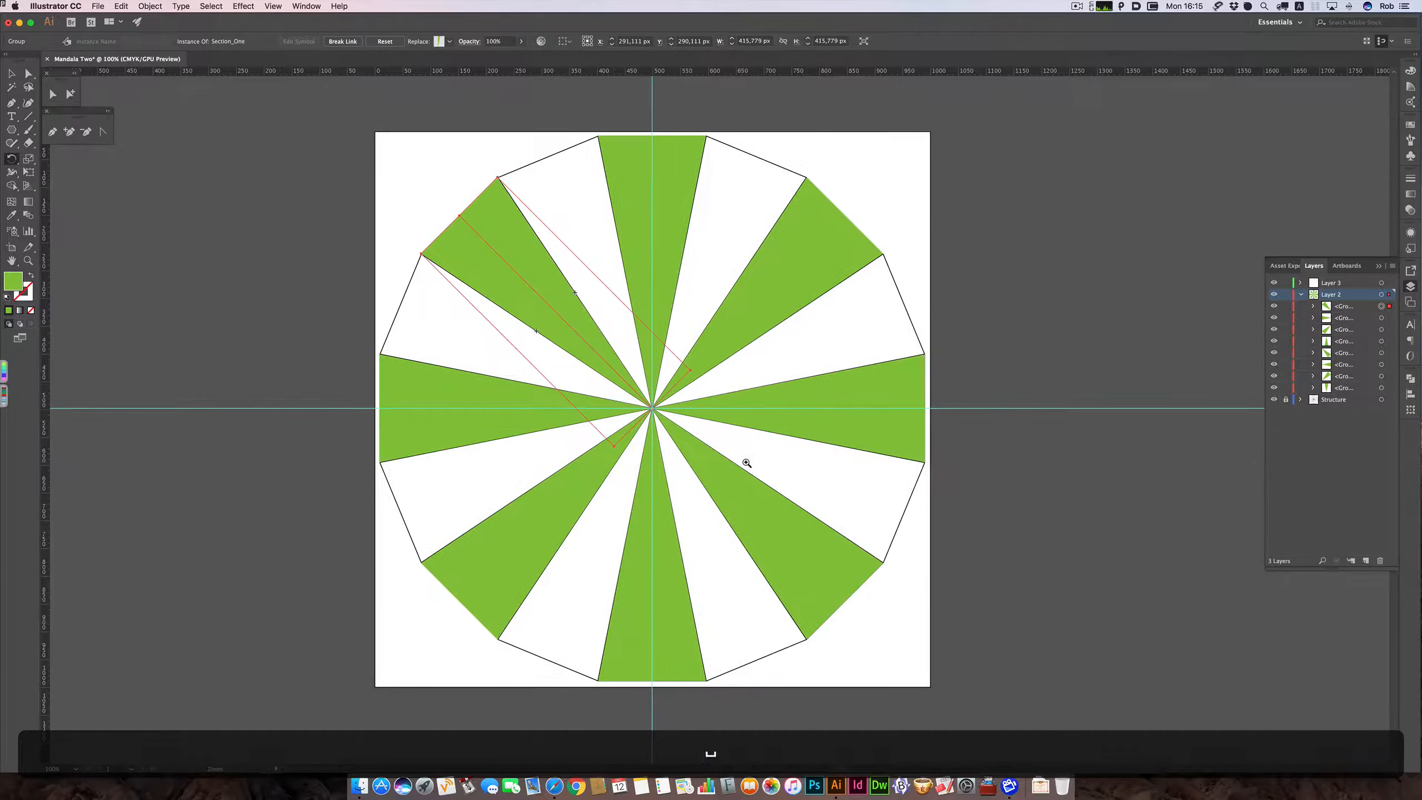
scroll(687, 443, "left", 2)
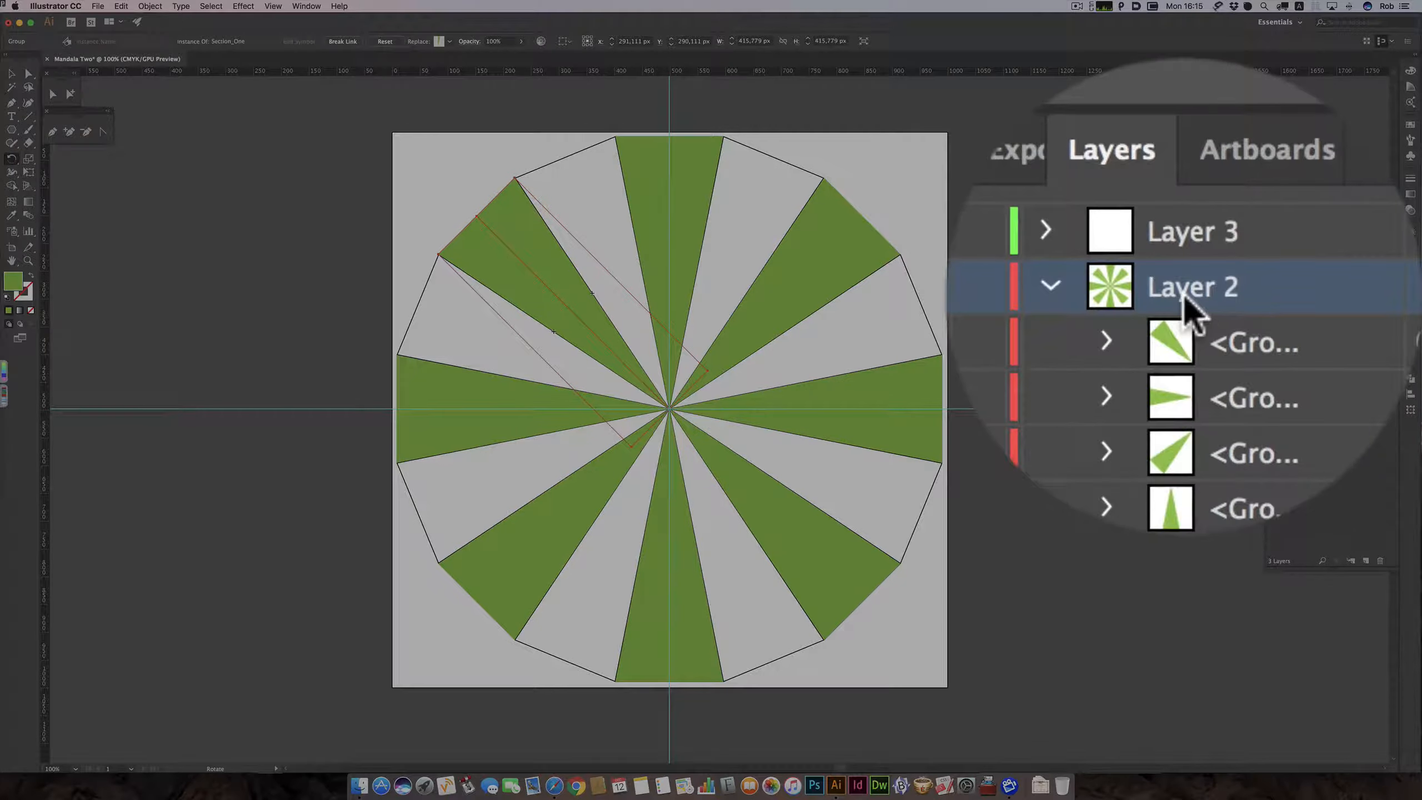
Rename Layer 2 as Section_One, then collapse and lock it.
double_click(1326, 293)
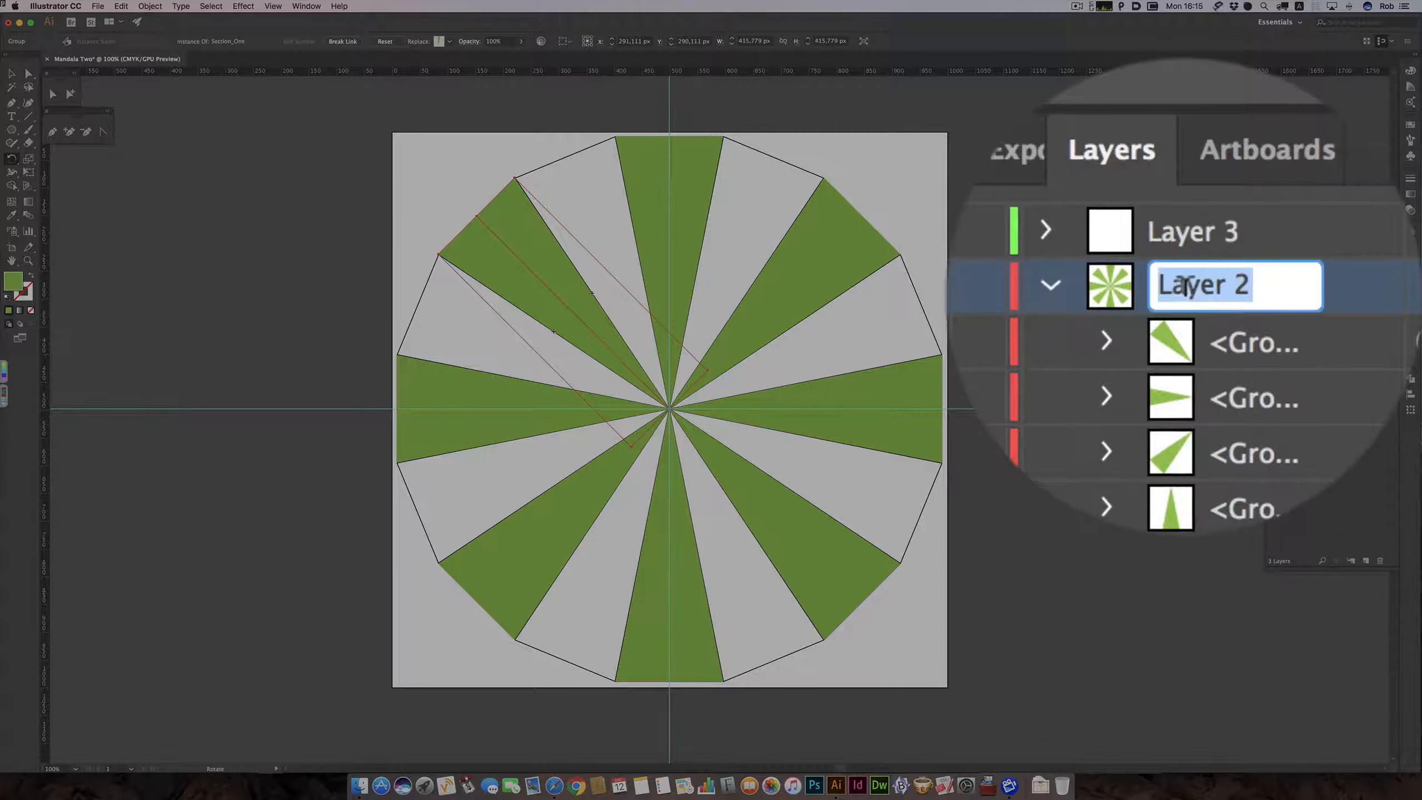
type("Section")
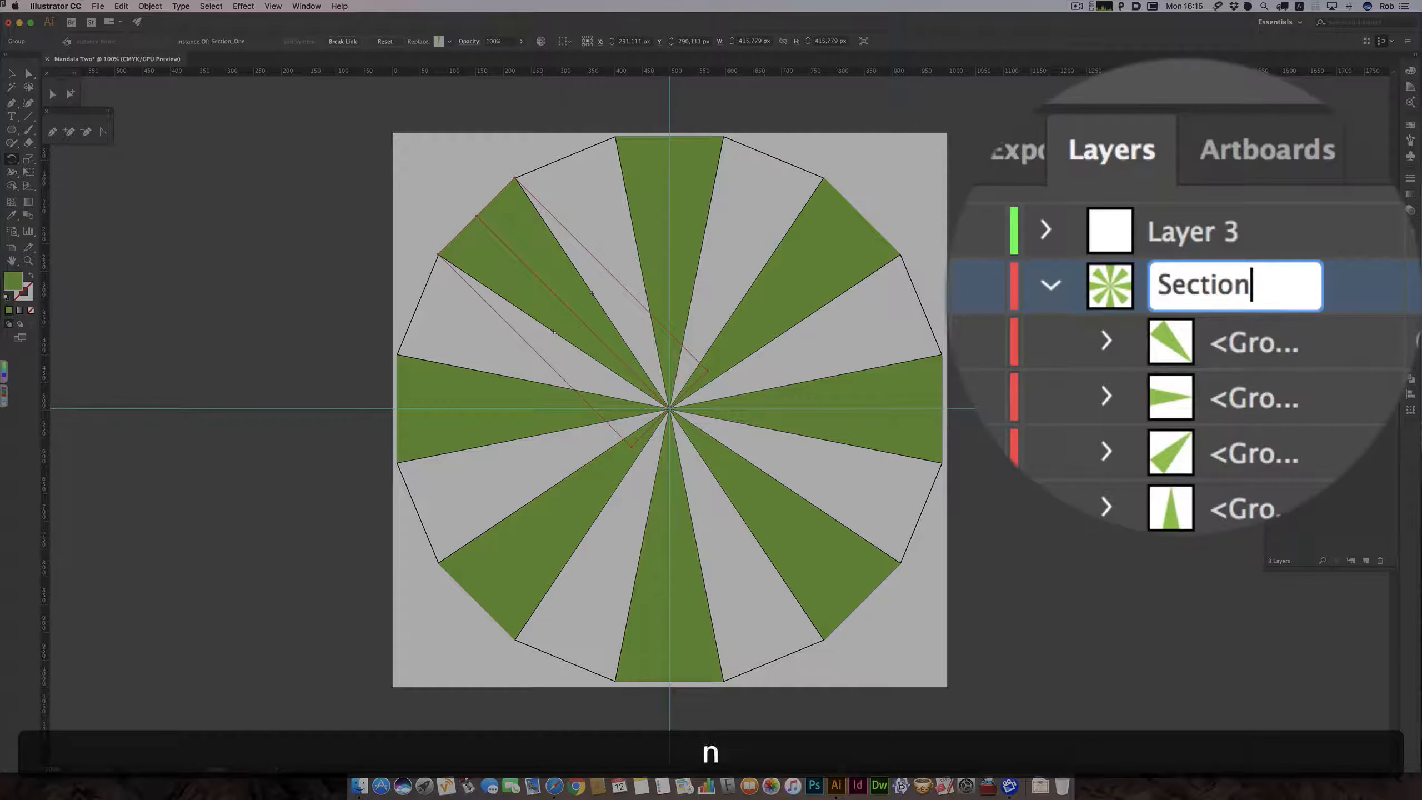
type("_One")
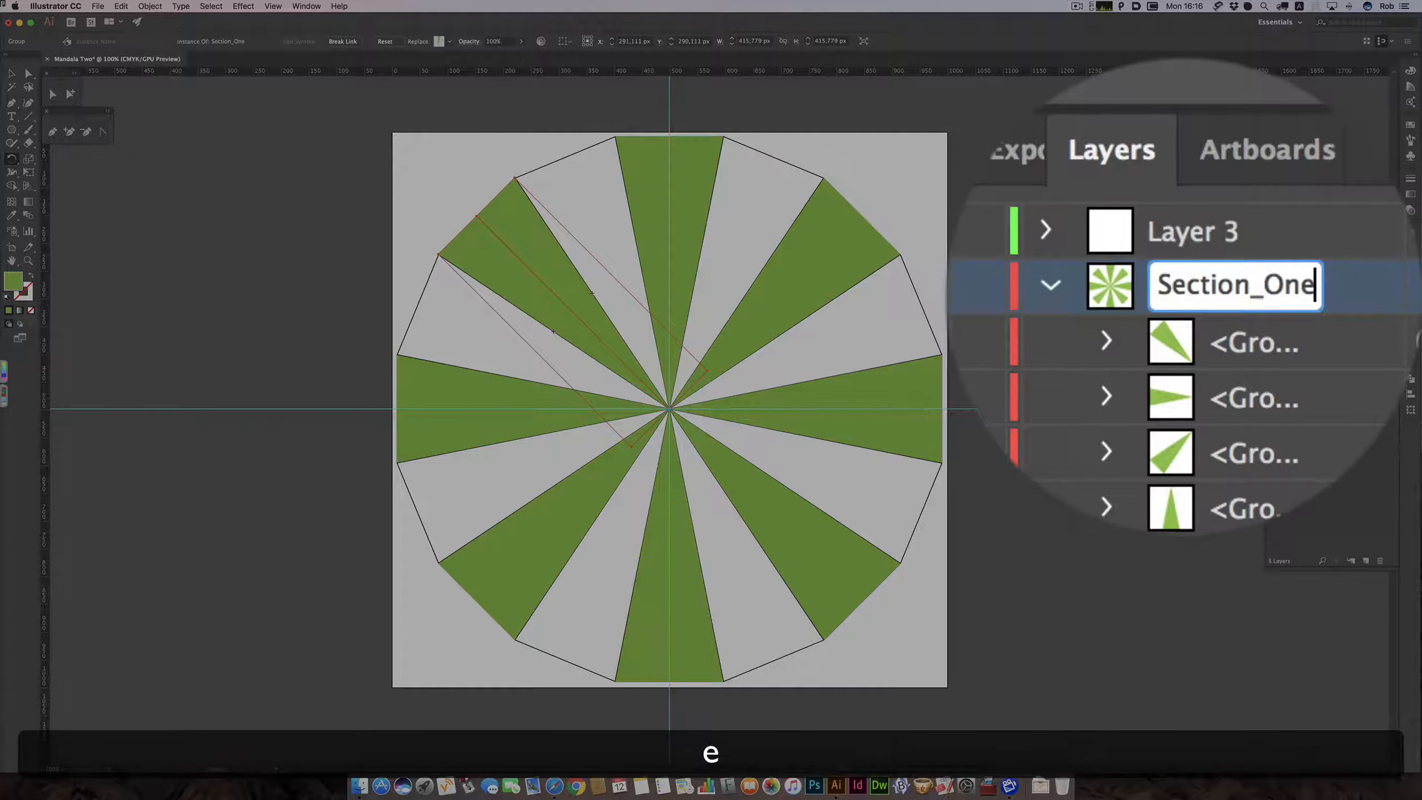
key("Return")
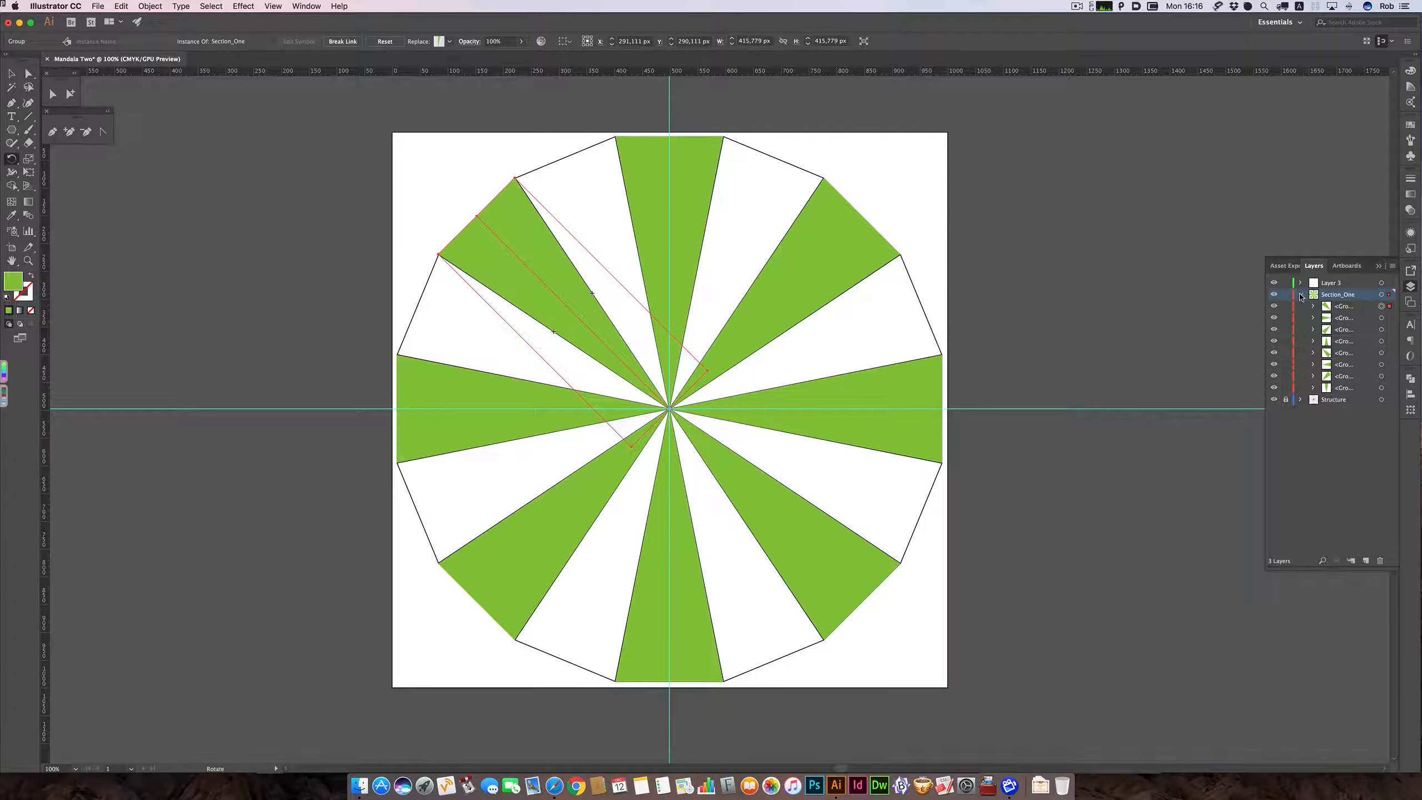
left_click(1300, 306)
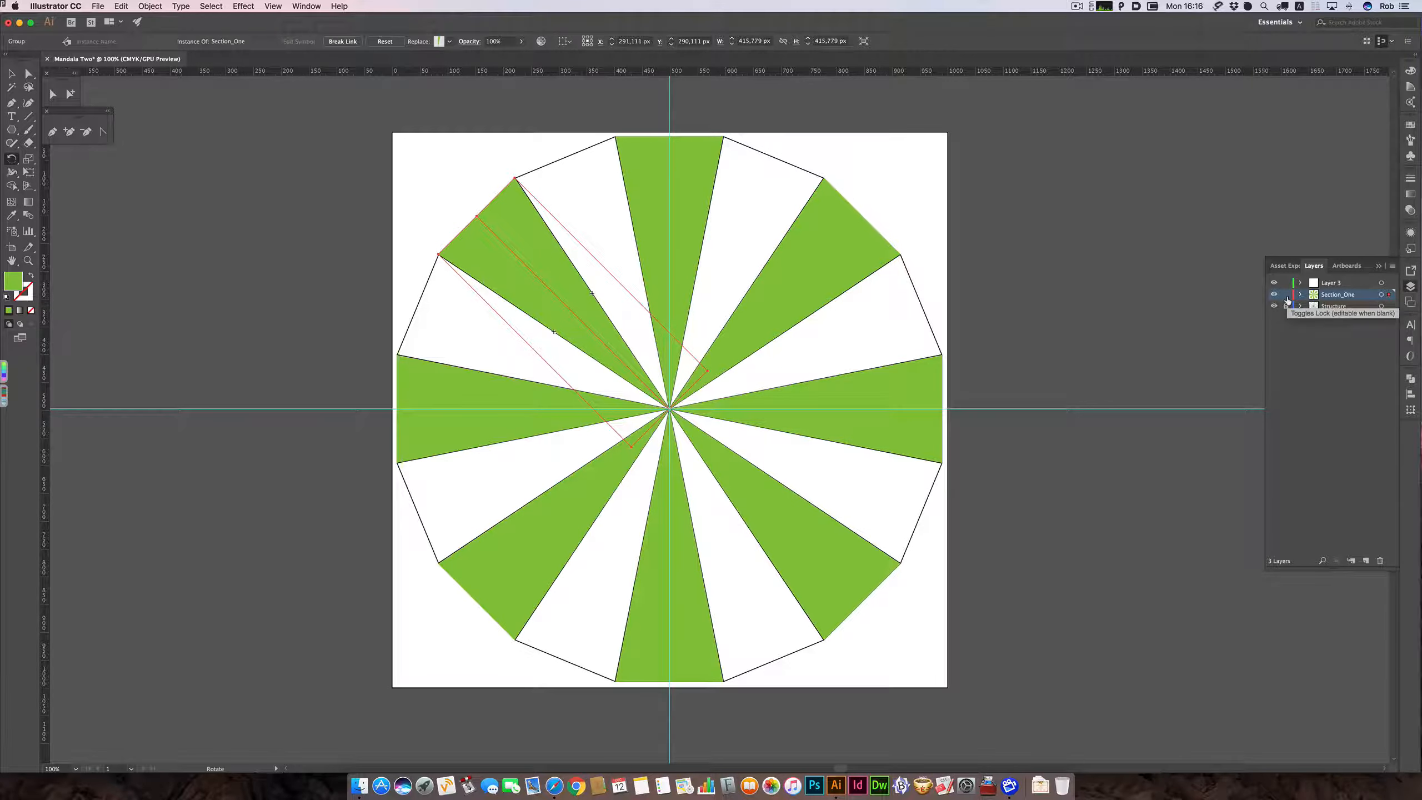
left_click(1286, 295)
Rename Layer 3 as Guides.
double_click(1325, 283)
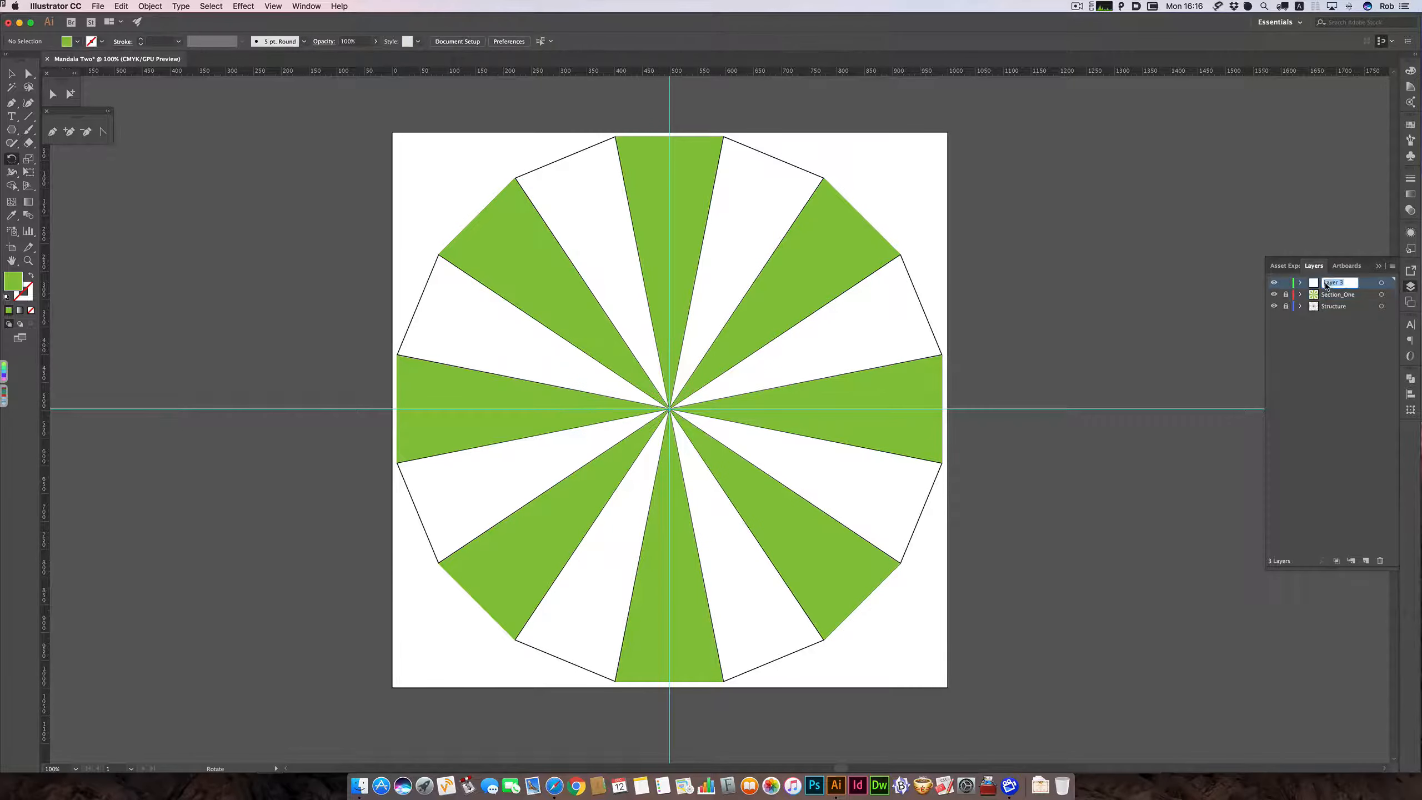
key("shift")
type("Guides")
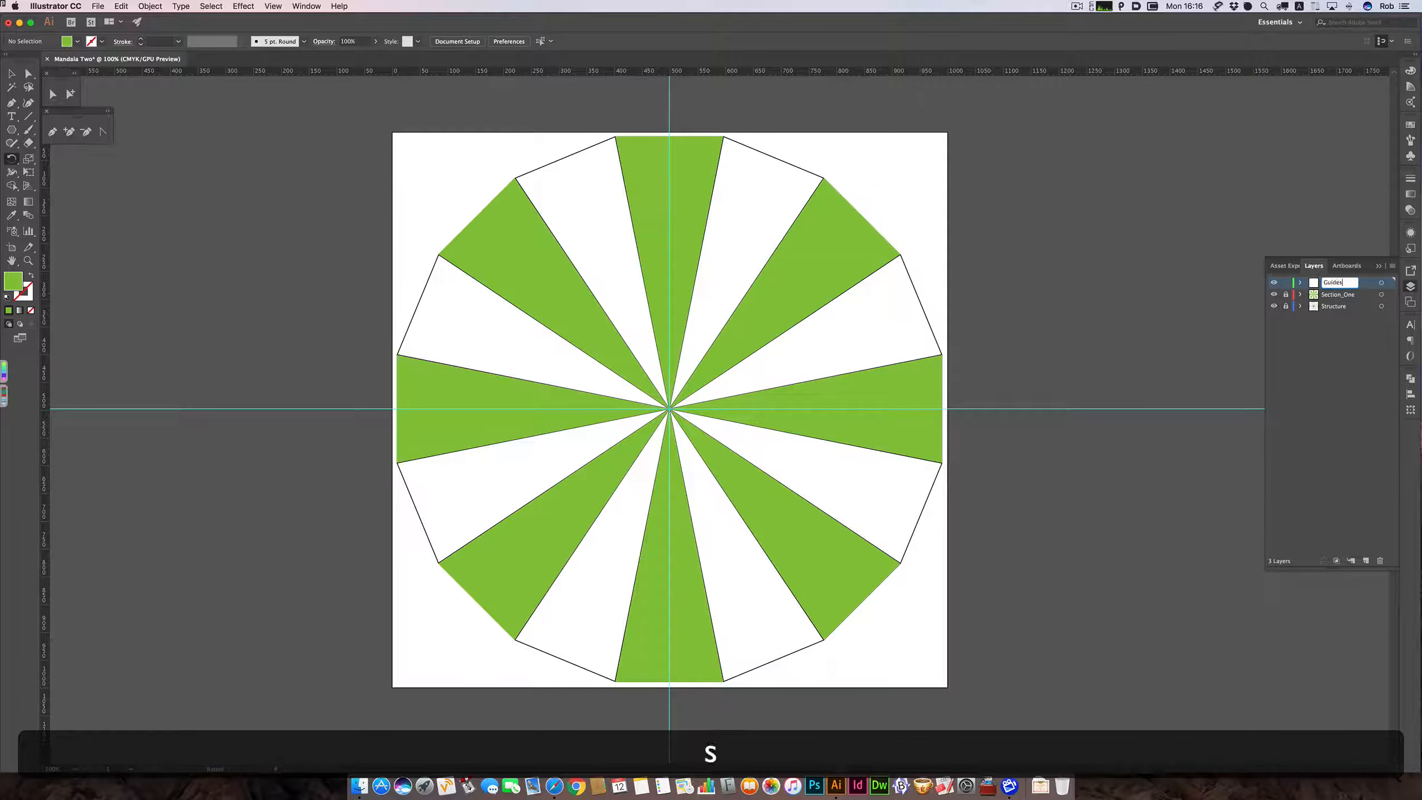
key("Return")
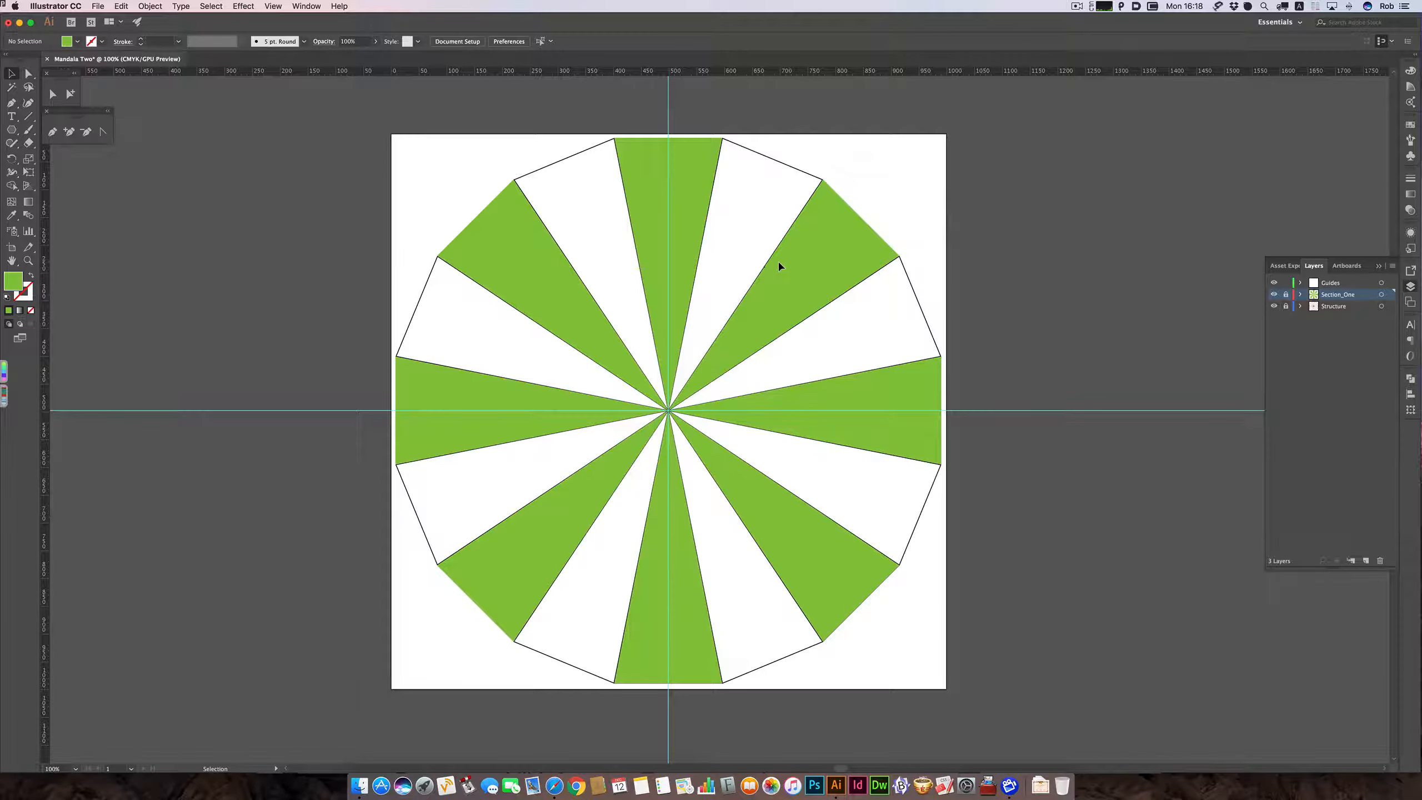
Copy the uppermost green section group, relock Section_One, and paste the copy in front on a new layer above it.
left_click(1286, 294)
left_click(687, 246)
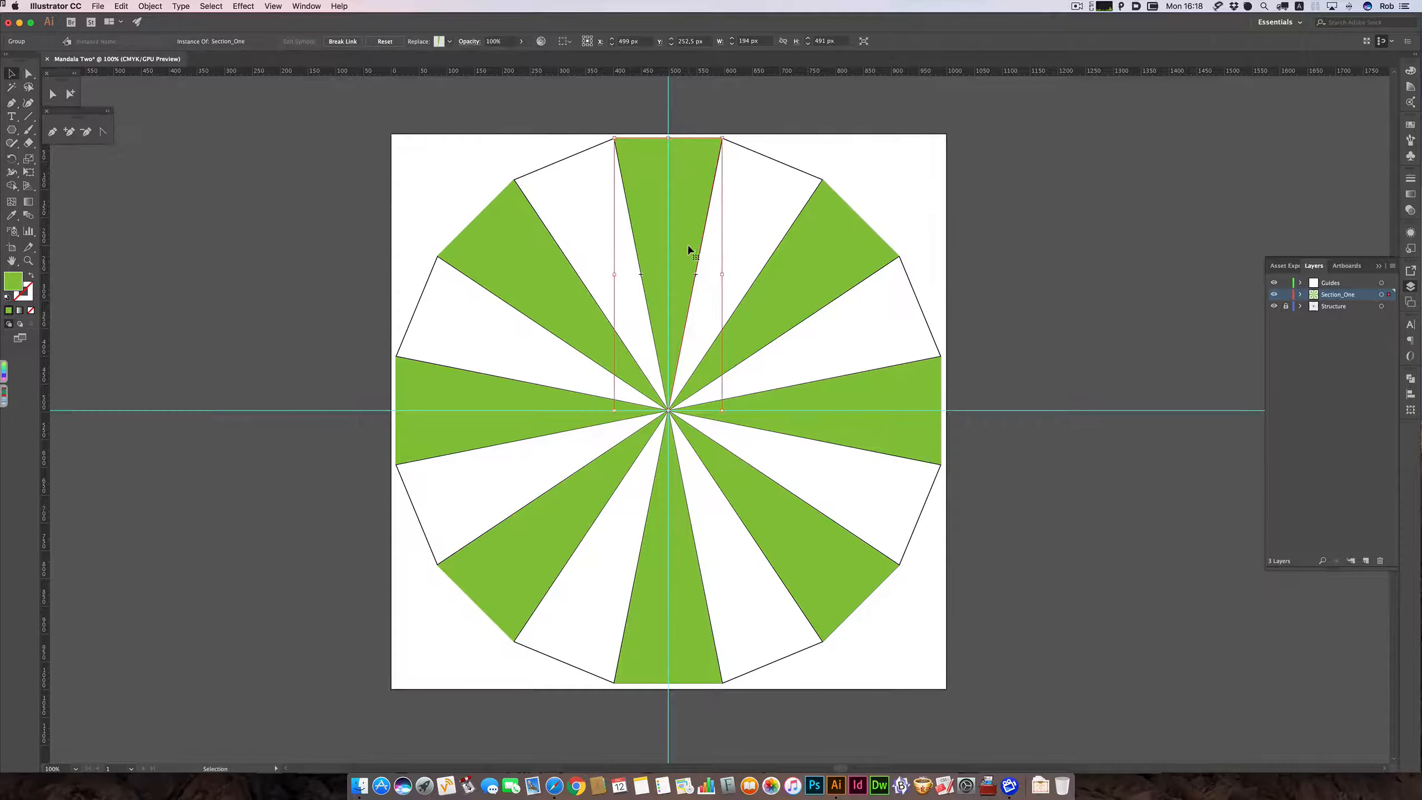
key("super+c")
left_click(1368, 561)
left_click(1285, 307)
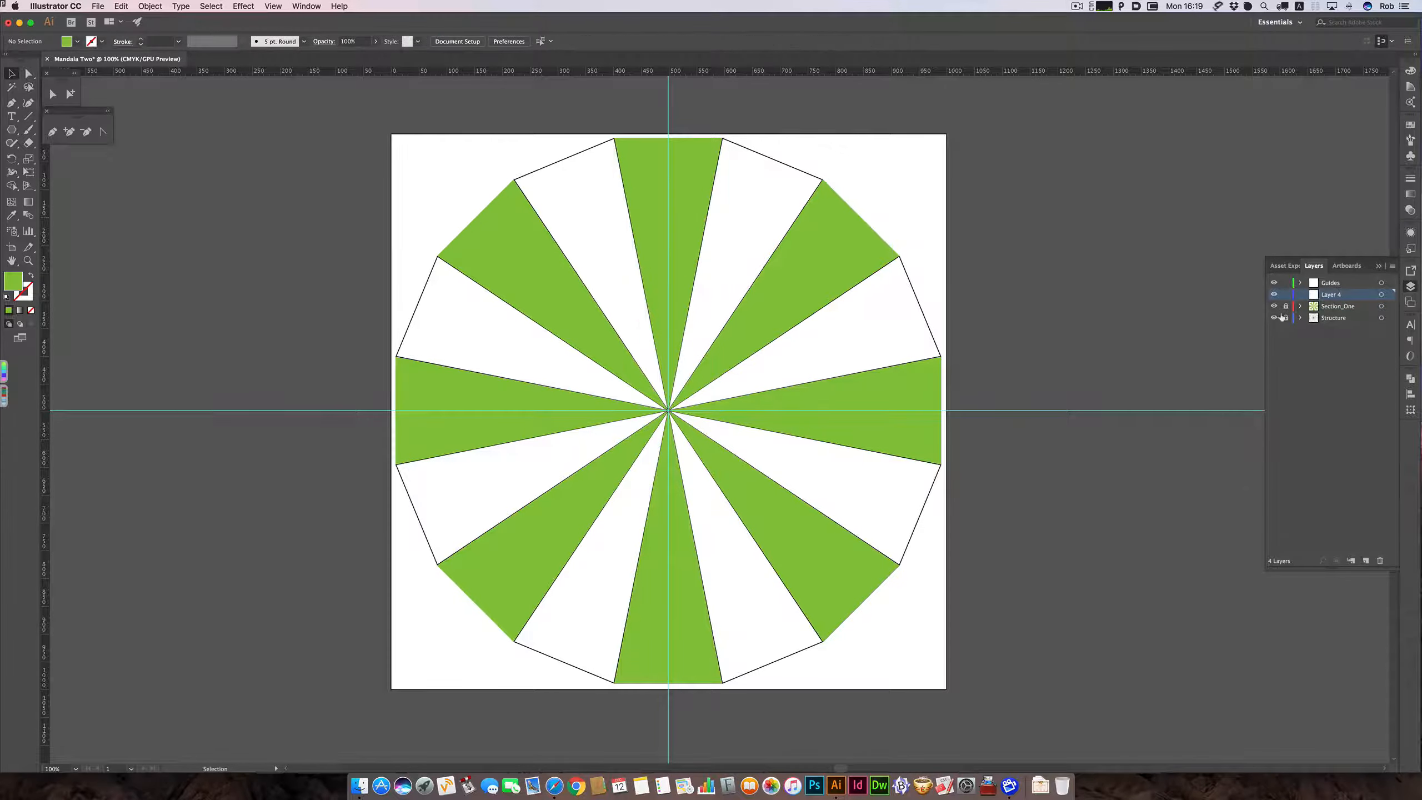
key("super+f")
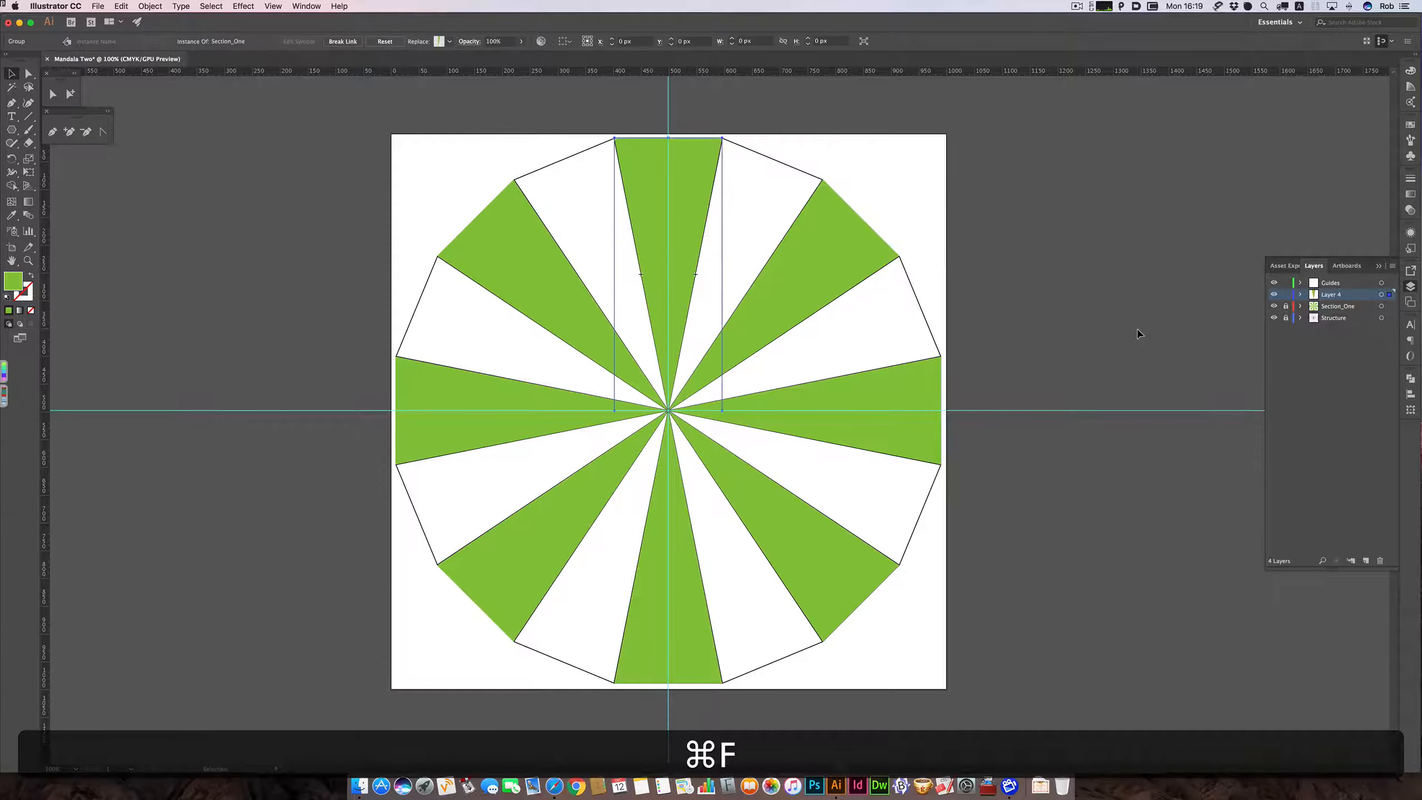
Rename the new layer holding the pasted section as Section_Two.
double_click(1326, 294)
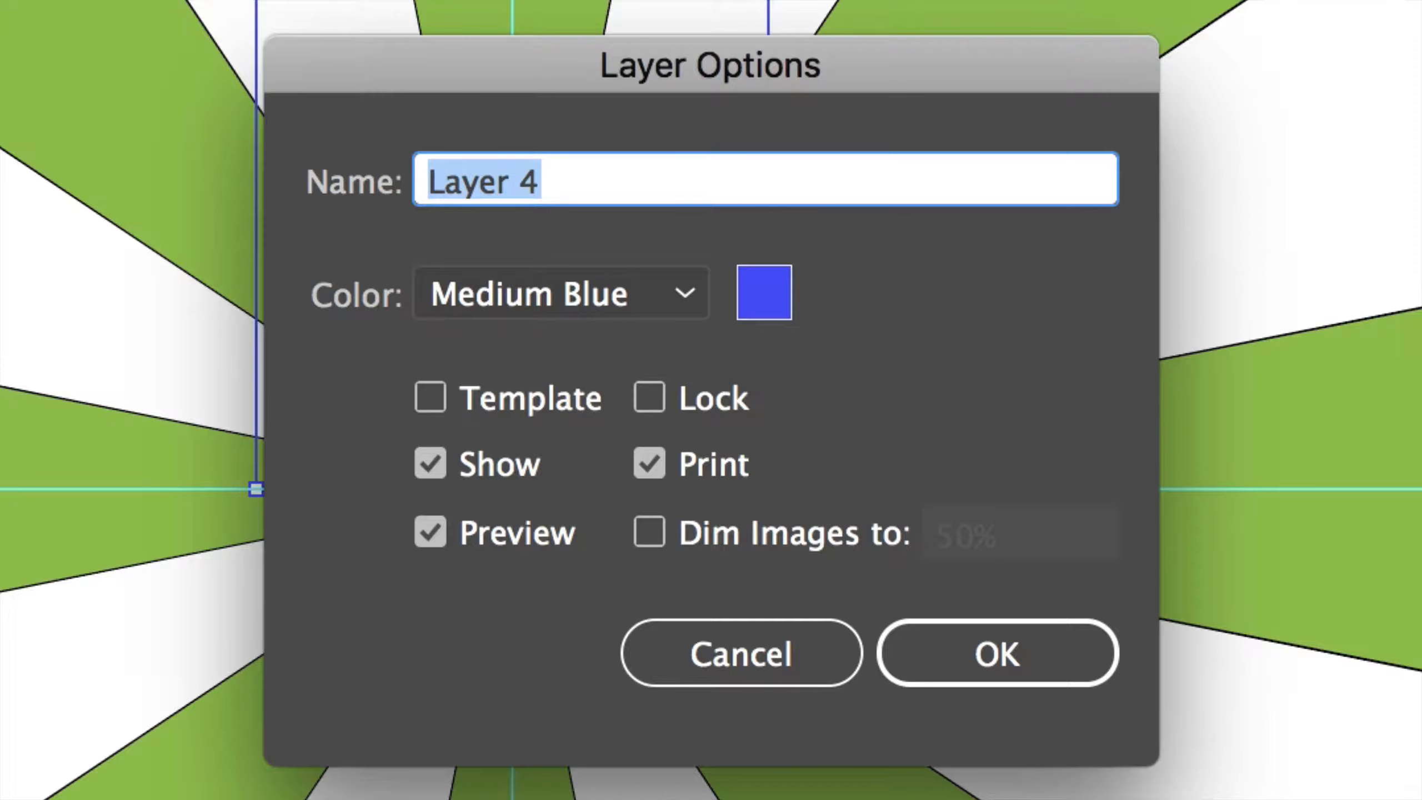
type("Section")
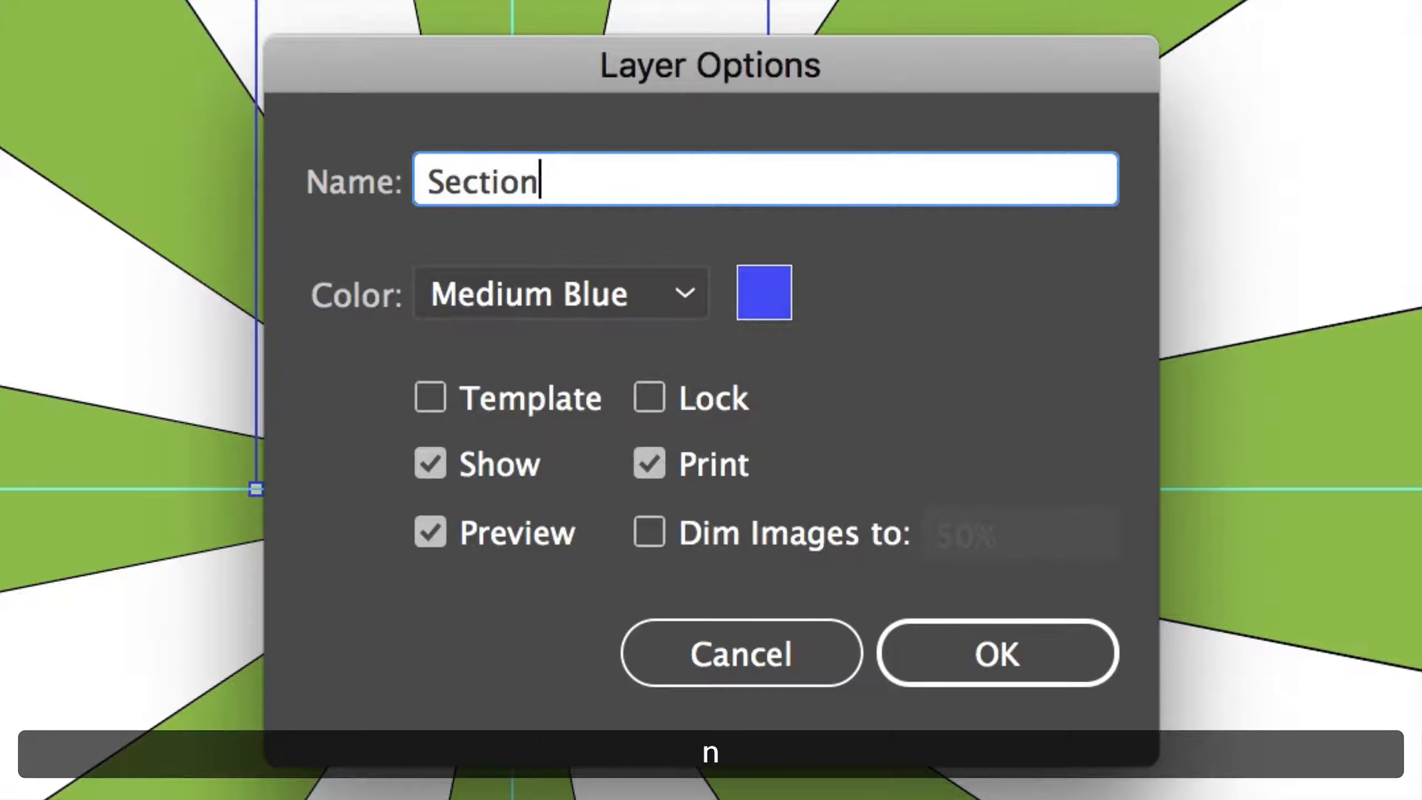
type("_Two")
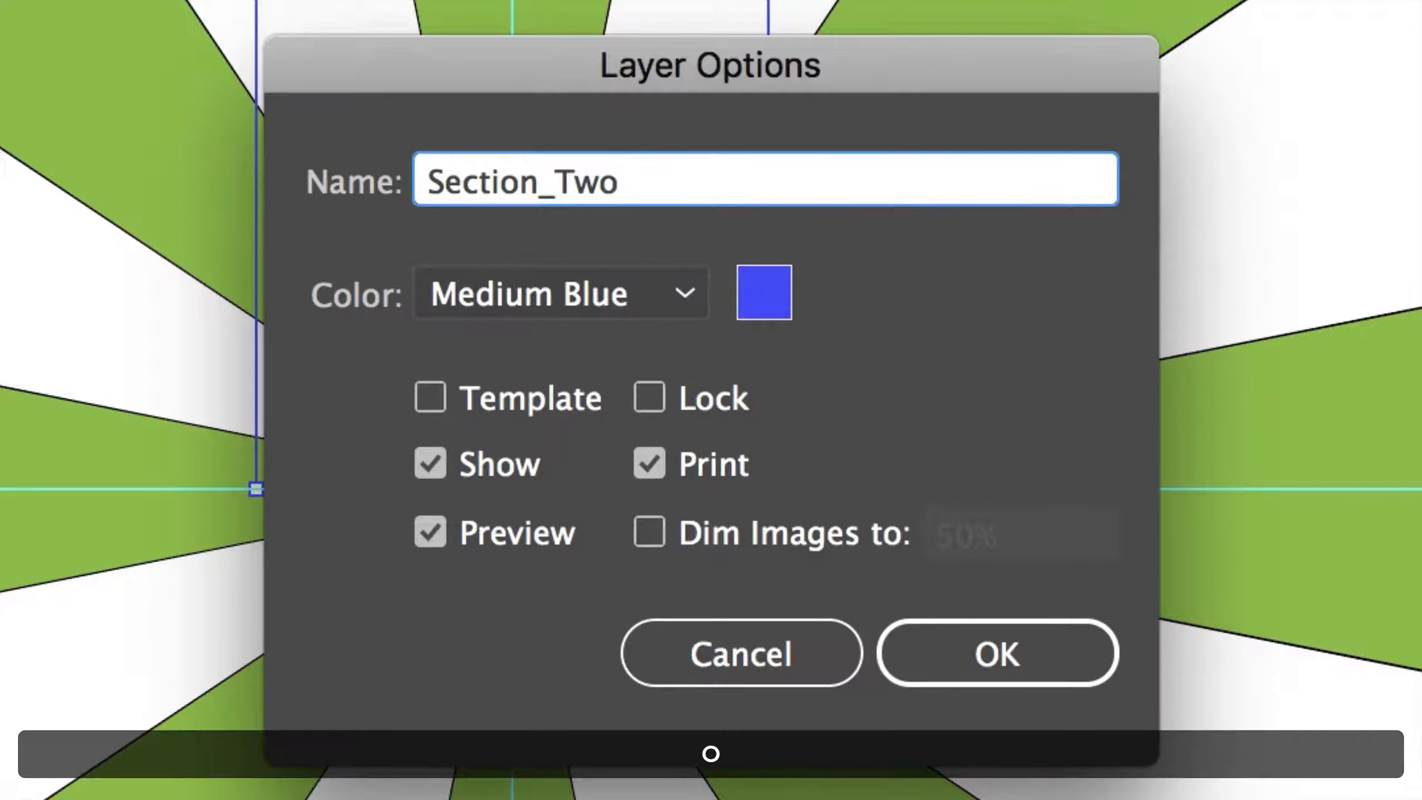
left_click(1078, 675)
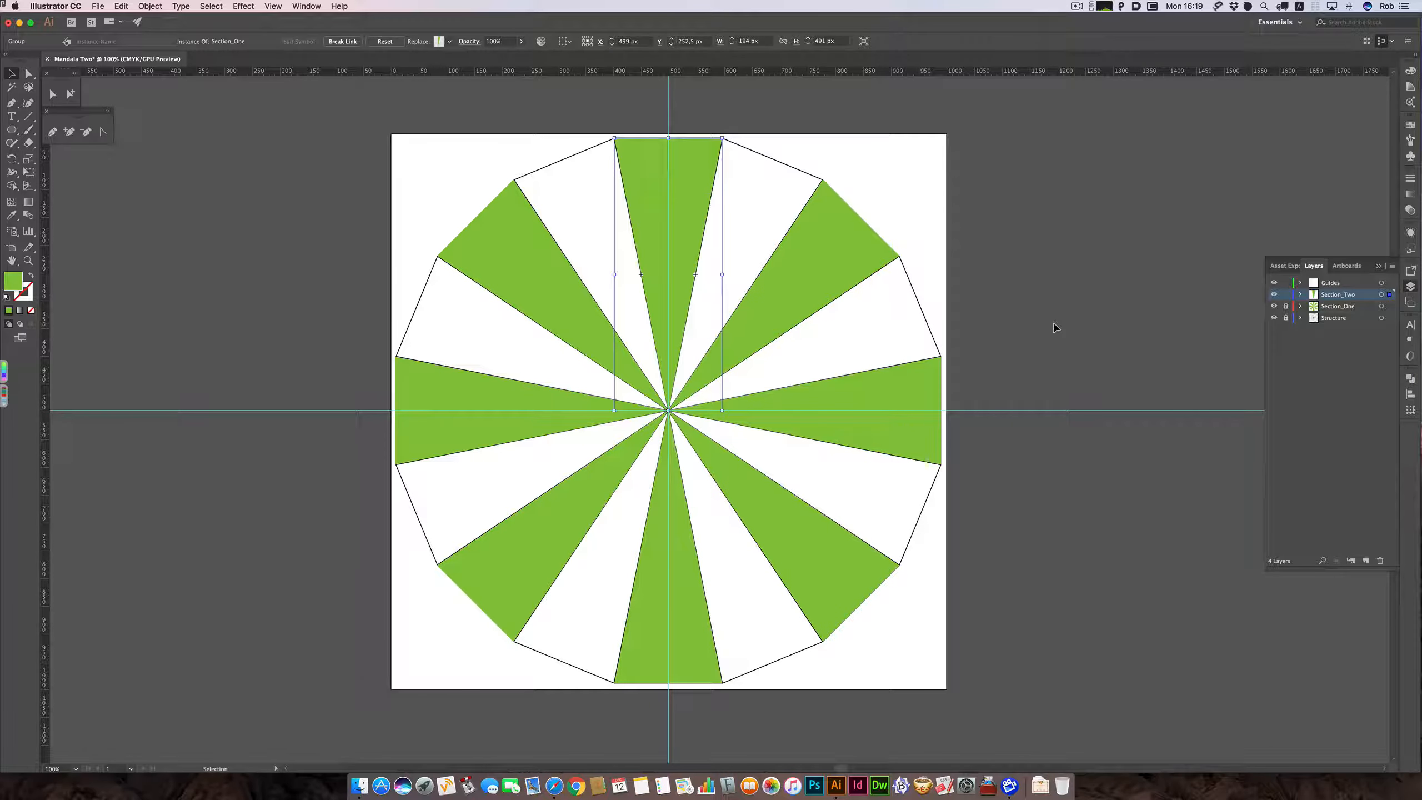
Rotate the pasted section group on Section_Two by -22.5° with Preview enabled.
left_click(1082, 6)
left_click(1088, 42)
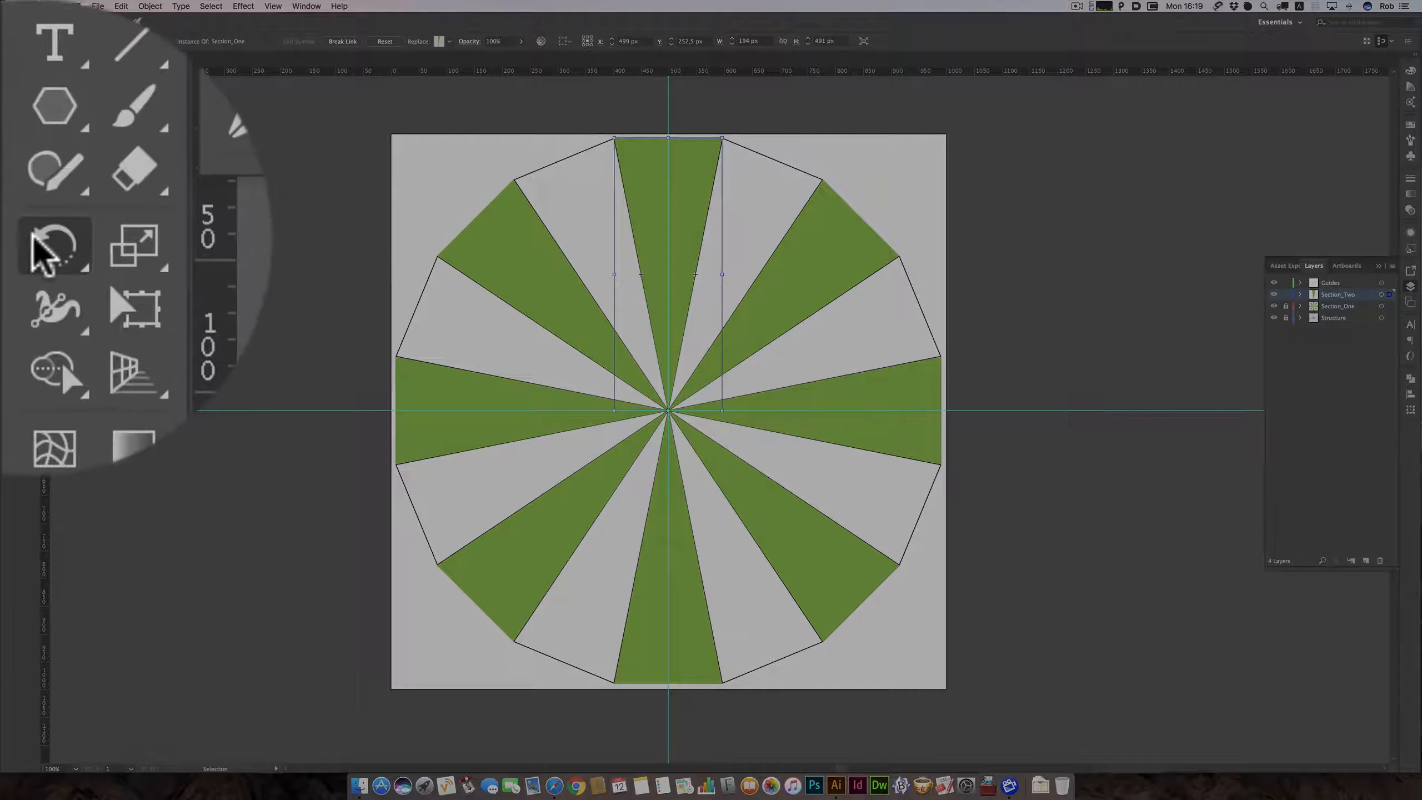
double_click(8, 157)
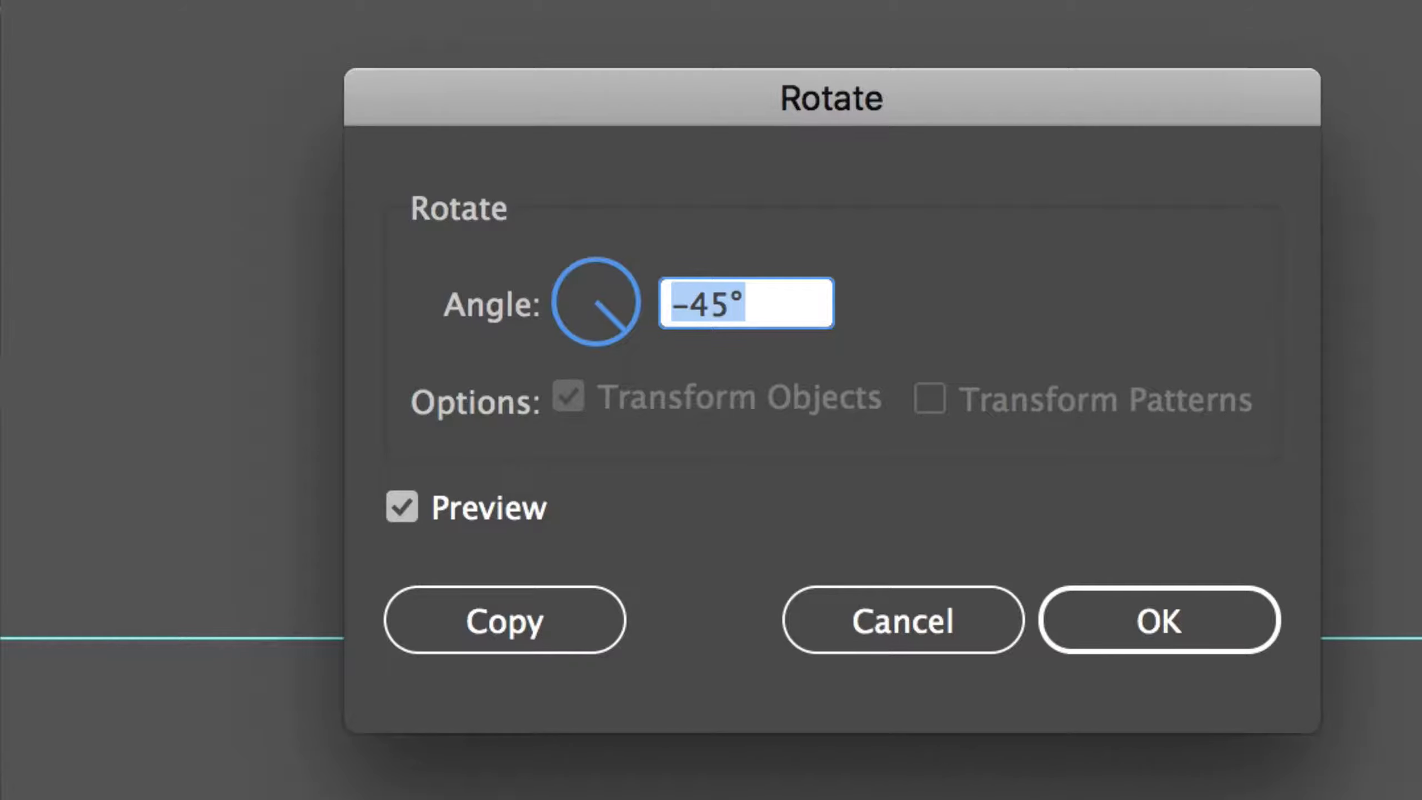
type("-22,5")
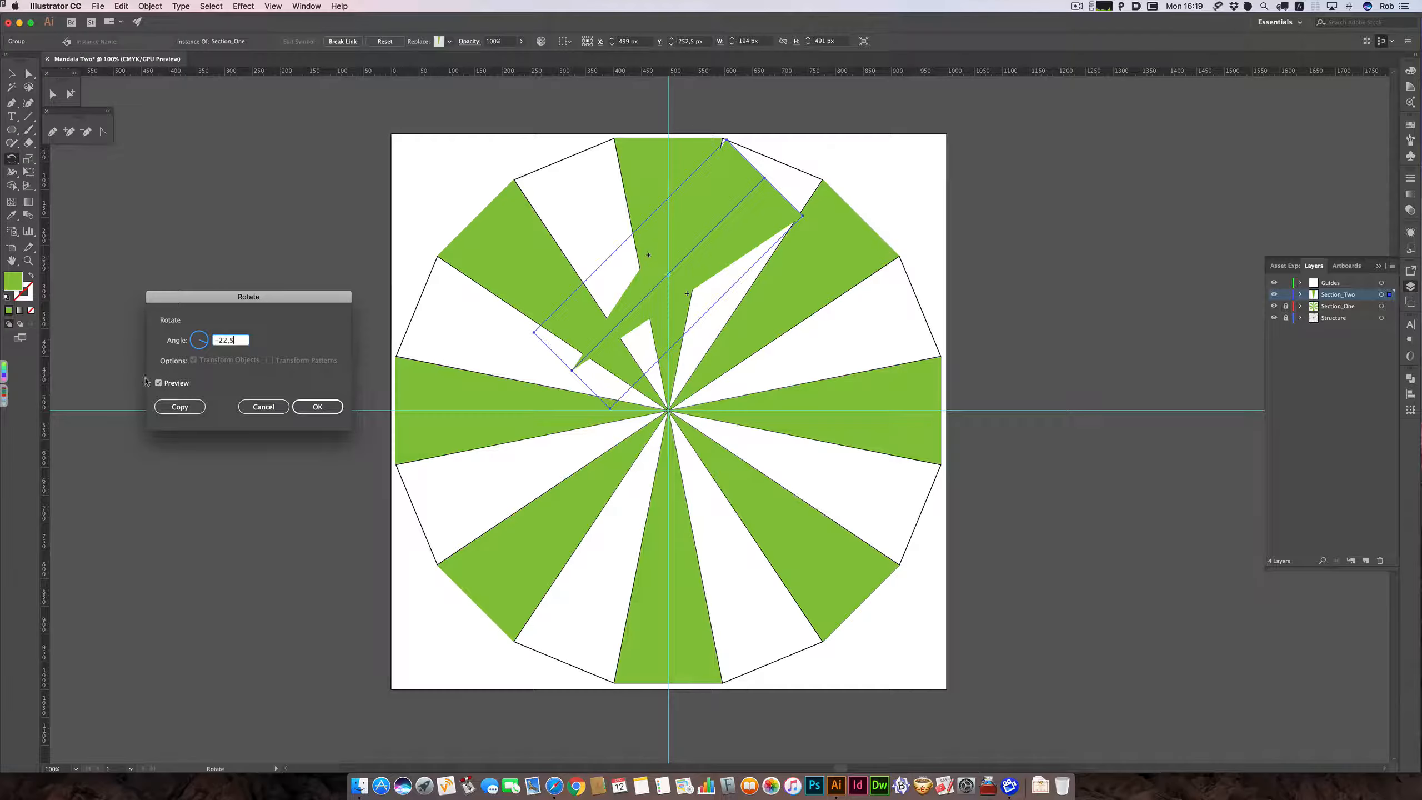
left_click(402, 507)
left_click(158, 384)
left_click(158, 384)
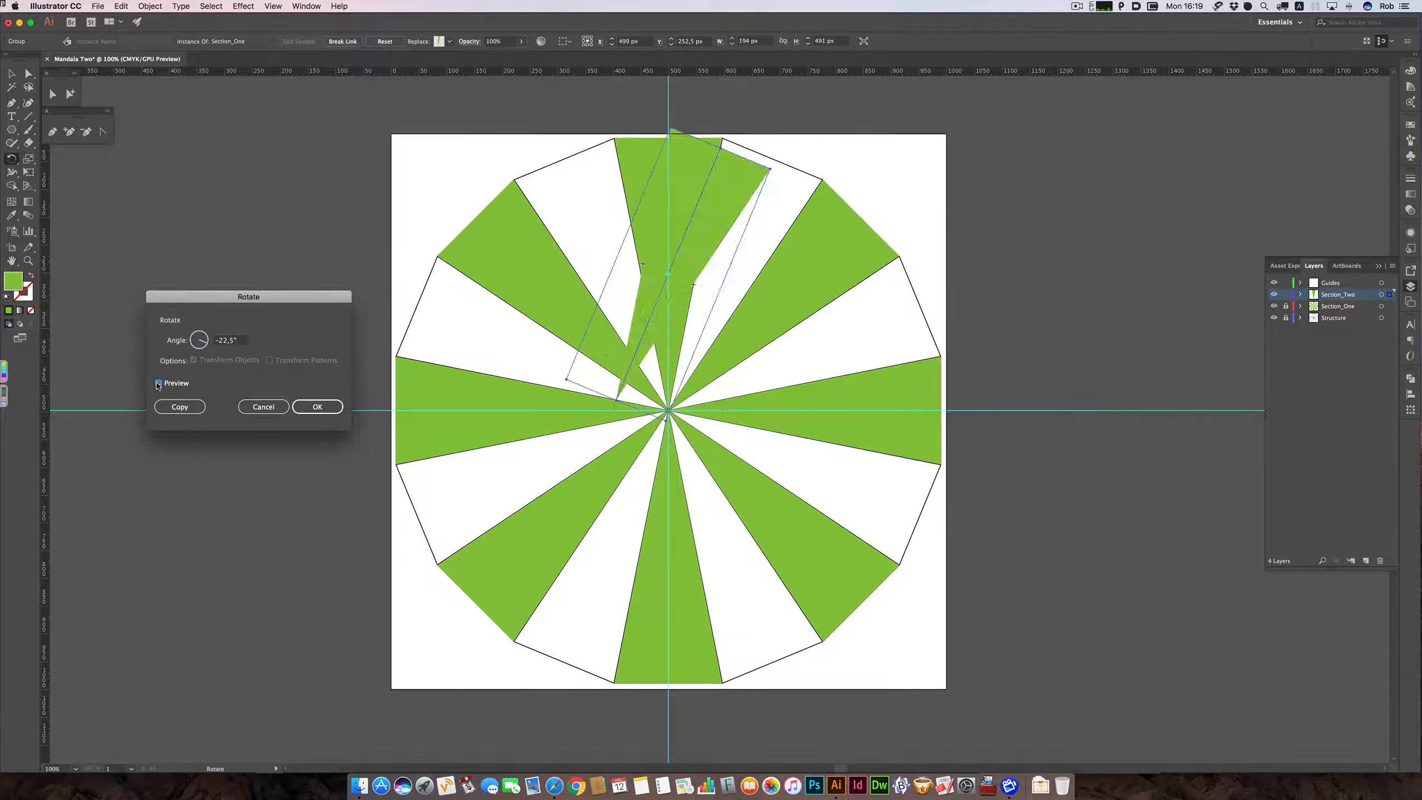
left_click(311, 411)
left_click(311, 411)
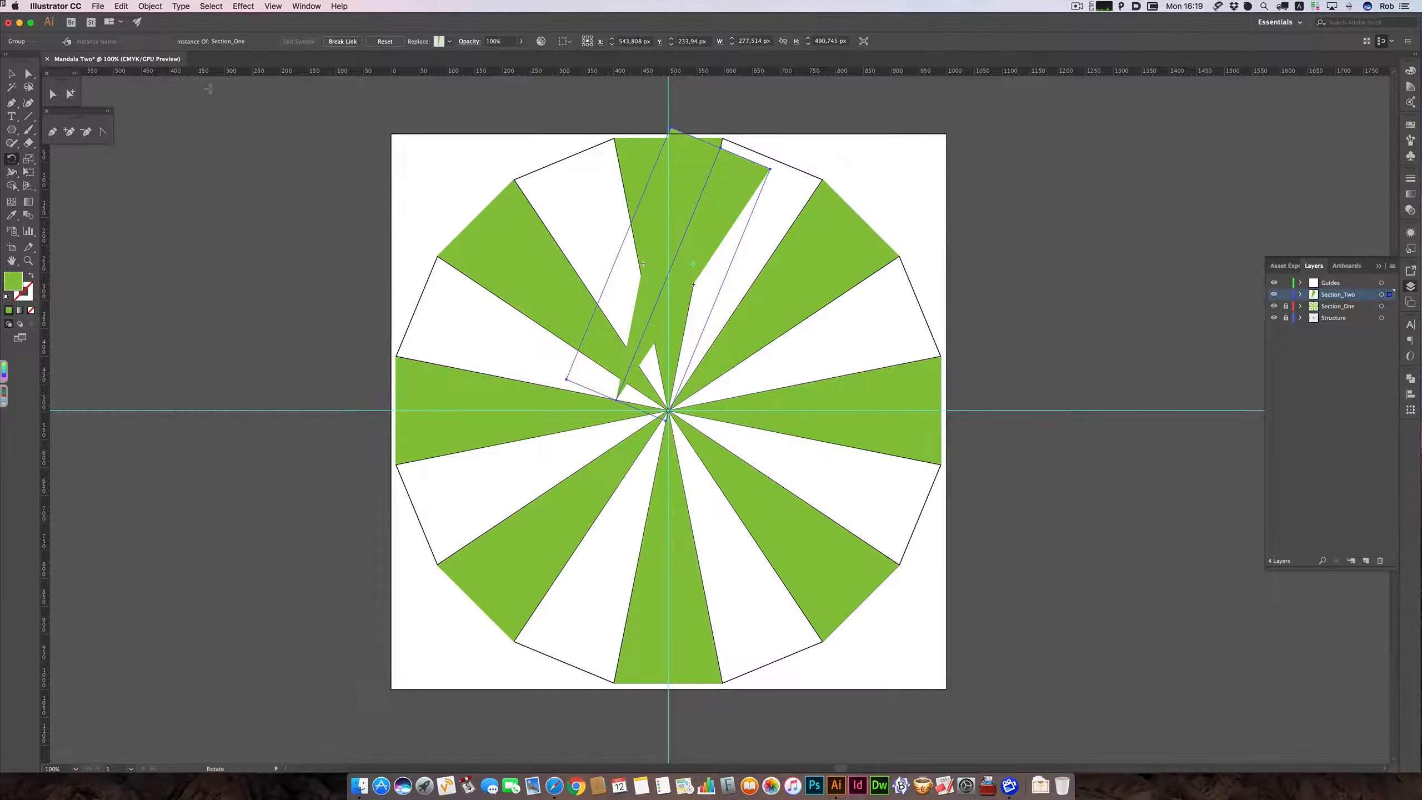
Move the rotated section into the empty wedge clockwise of the uppermost section, aligning its outer edge with the polygon's side.
key("v")
left_click_drag(717, 214, 764, 223)
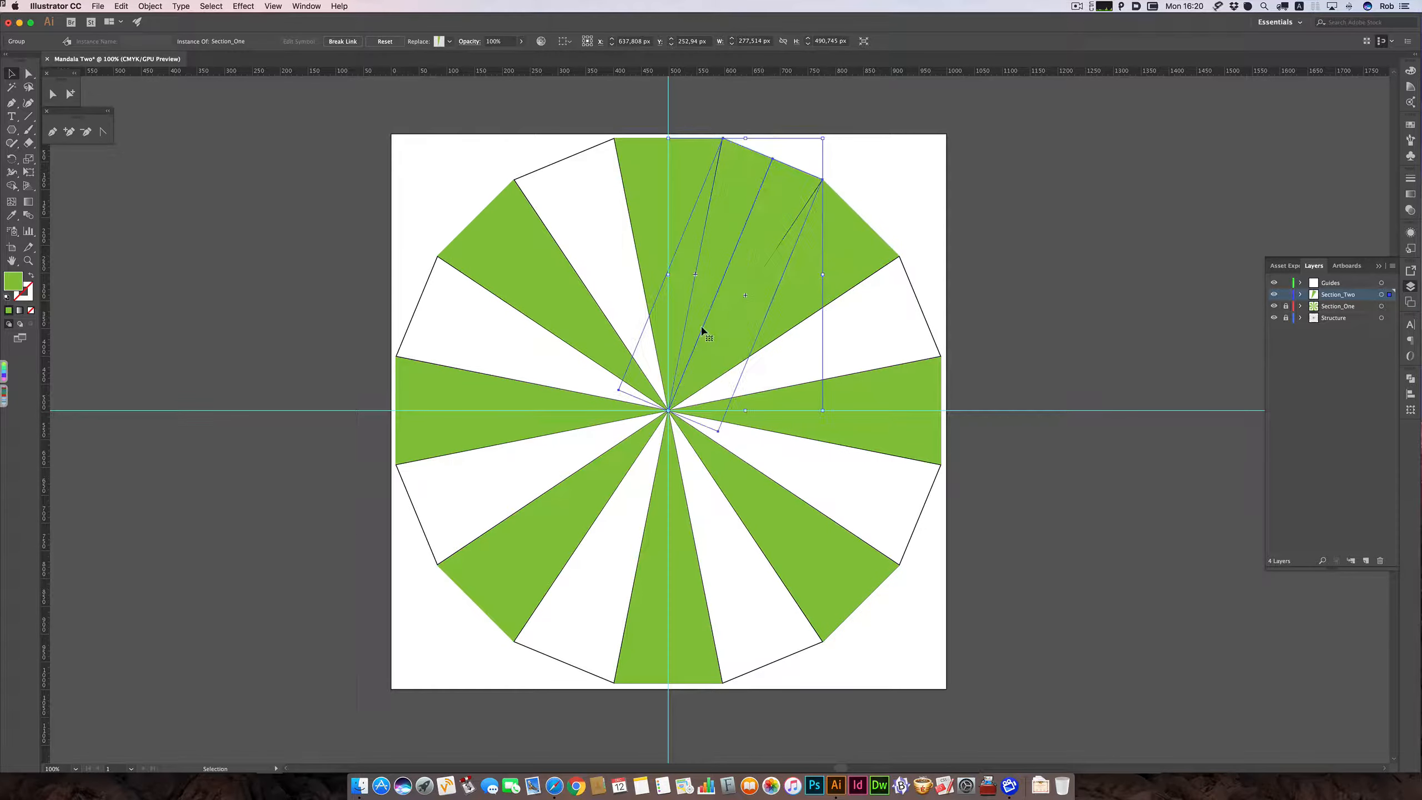
key("space")
left_click_drag(669, 411, 1143, 397)
left_click_drag(903, 379, 851, 369)
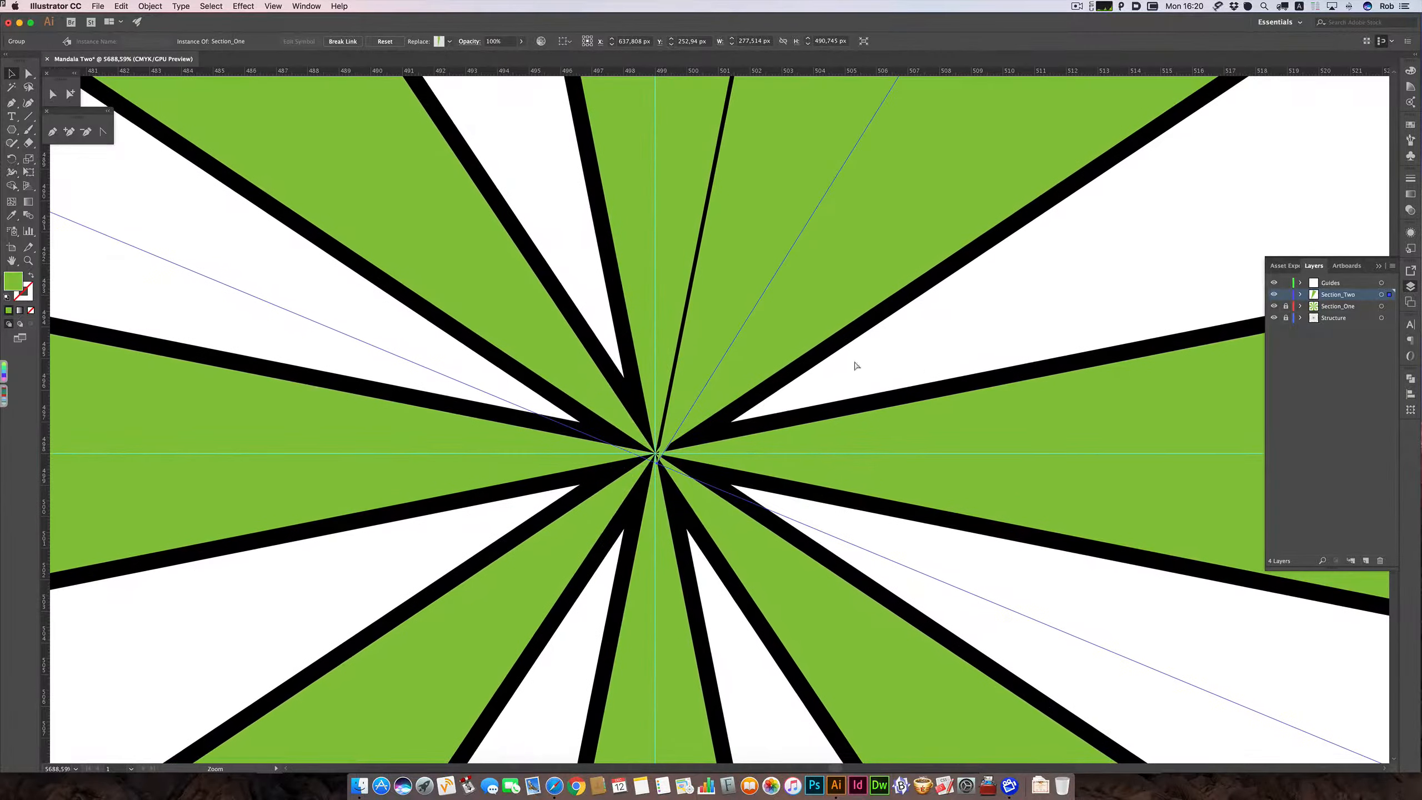
left_click(810, 324)
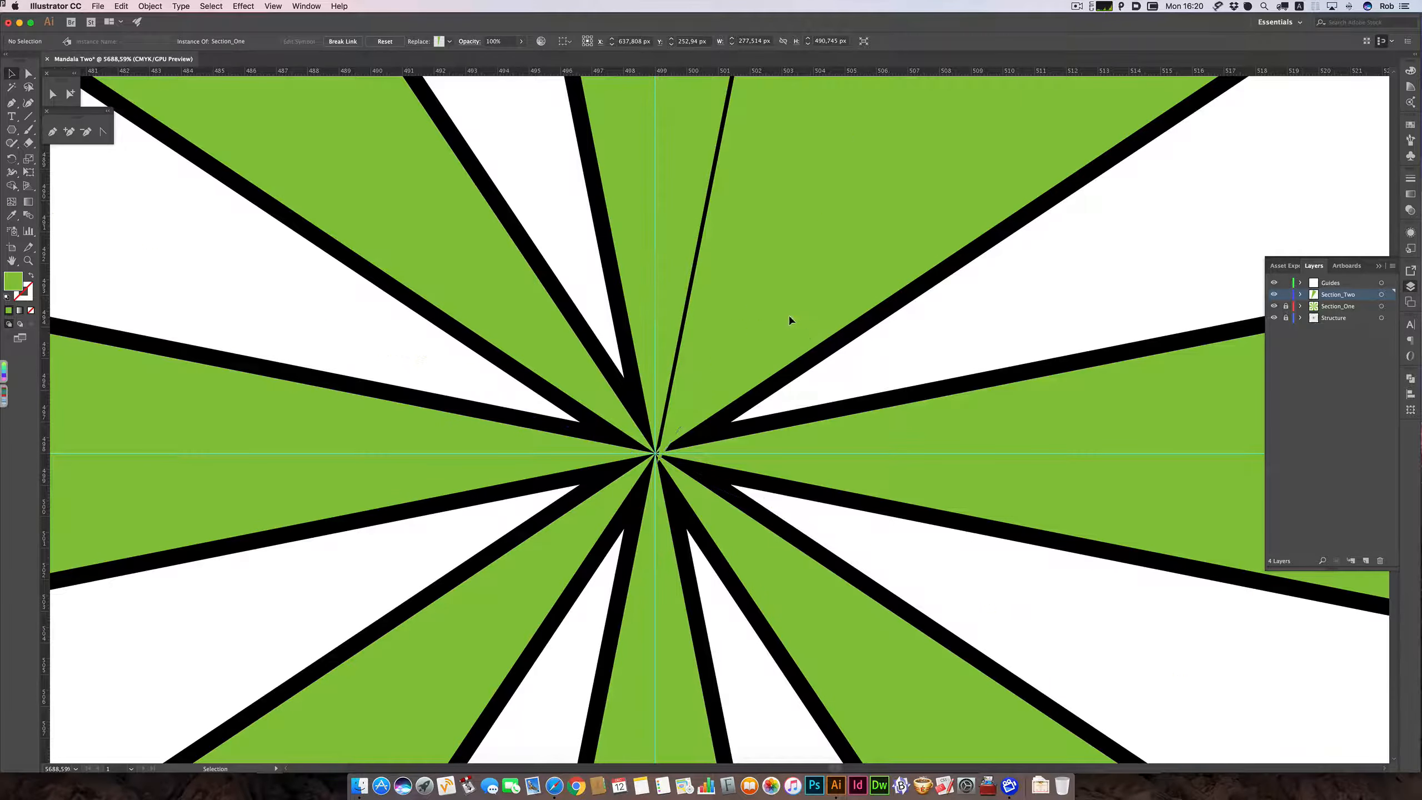
Turn off Snap to Pixel and Snap to Point, and move the rotated section's tip onto the centre where the guides cross.
left_click_drag(727, 330, 704, 379)
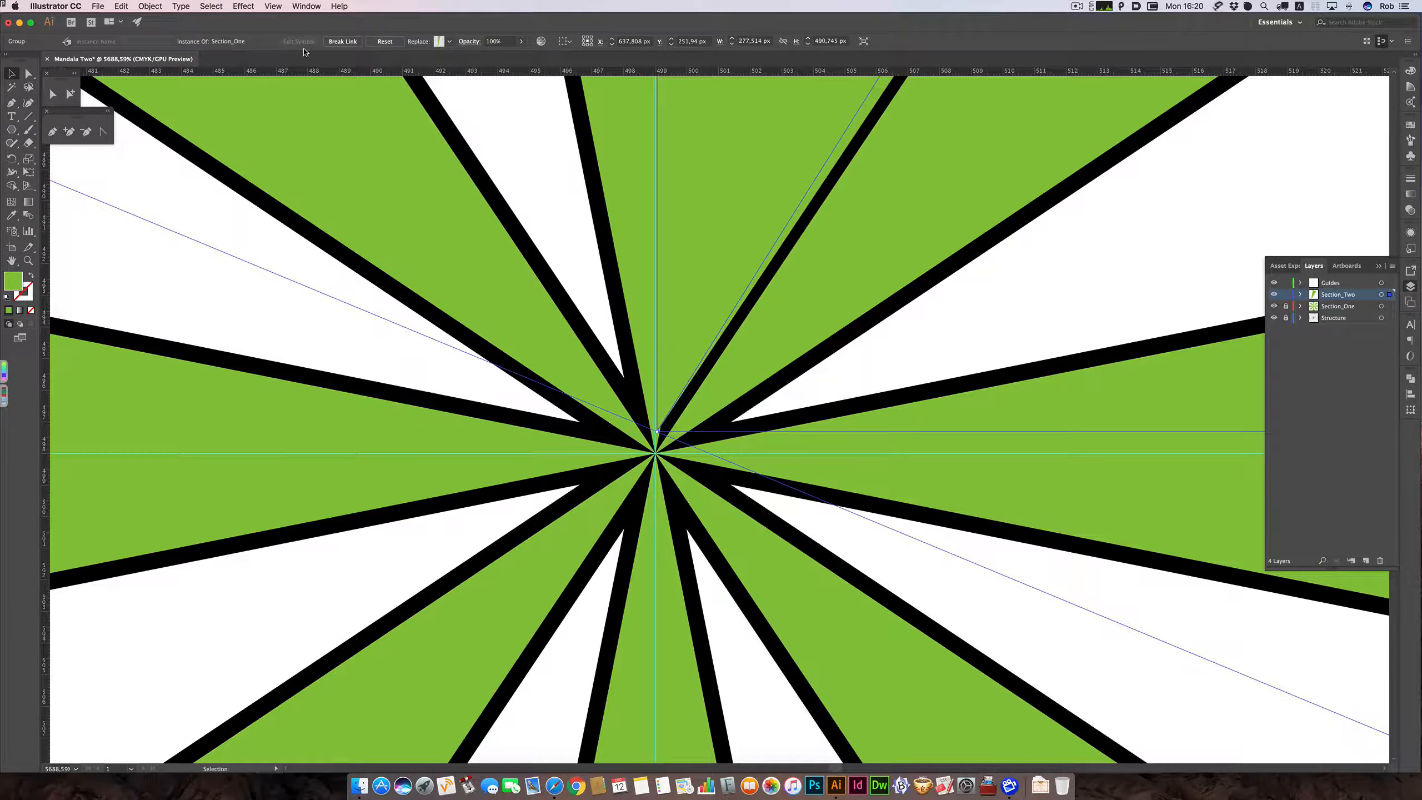
left_click(272, 7)
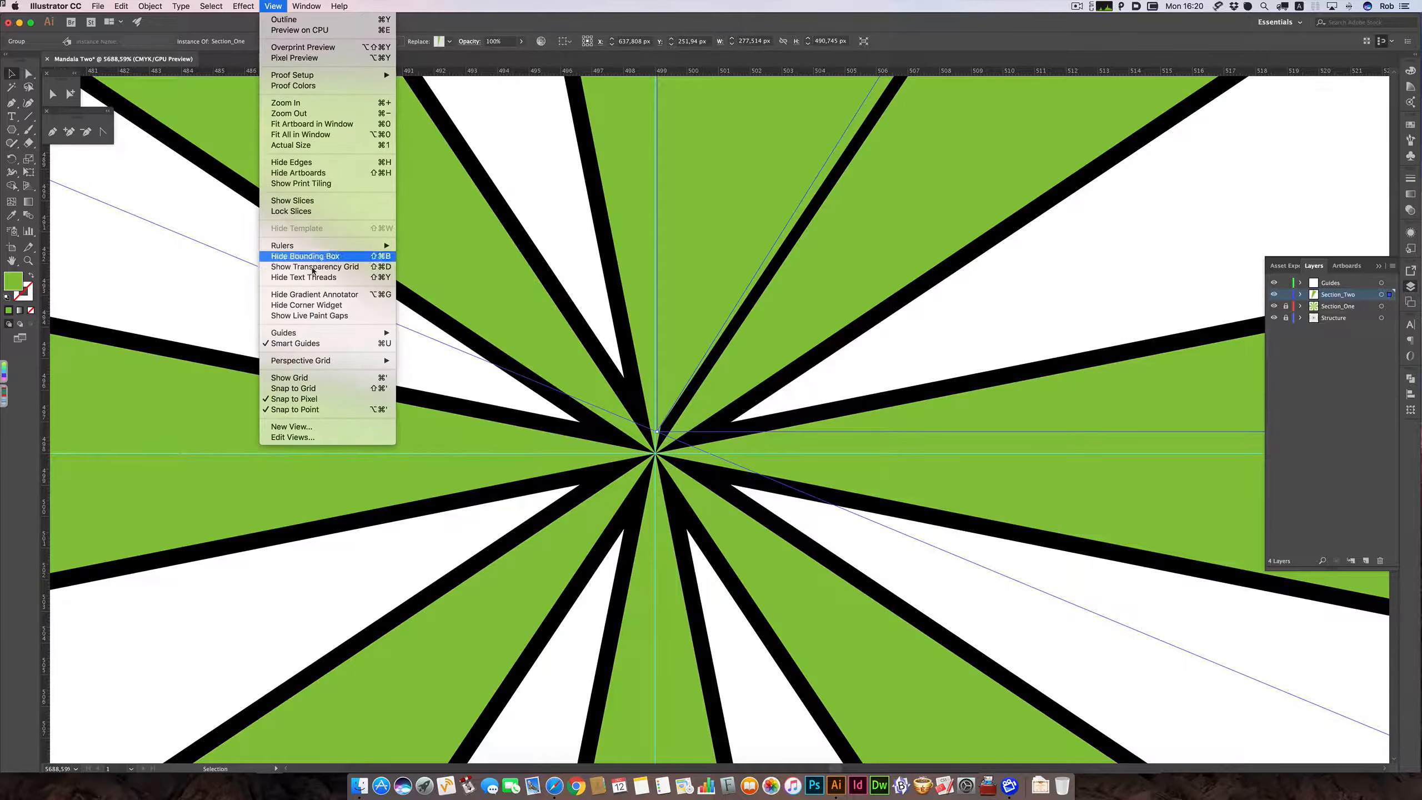
left_click(311, 399)
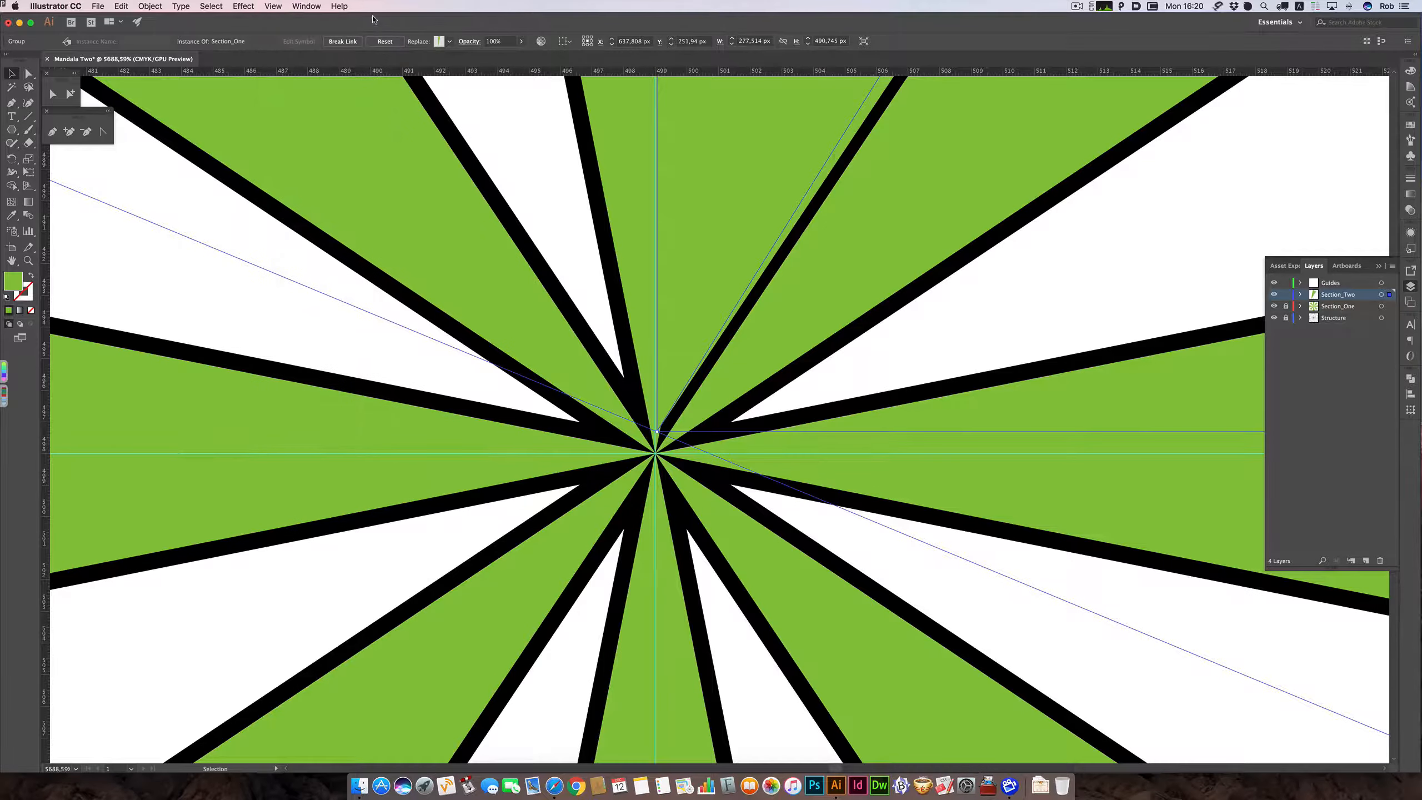
left_click(272, 7)
left_click(290, 410)
left_click_drag(726, 288, 730, 307)
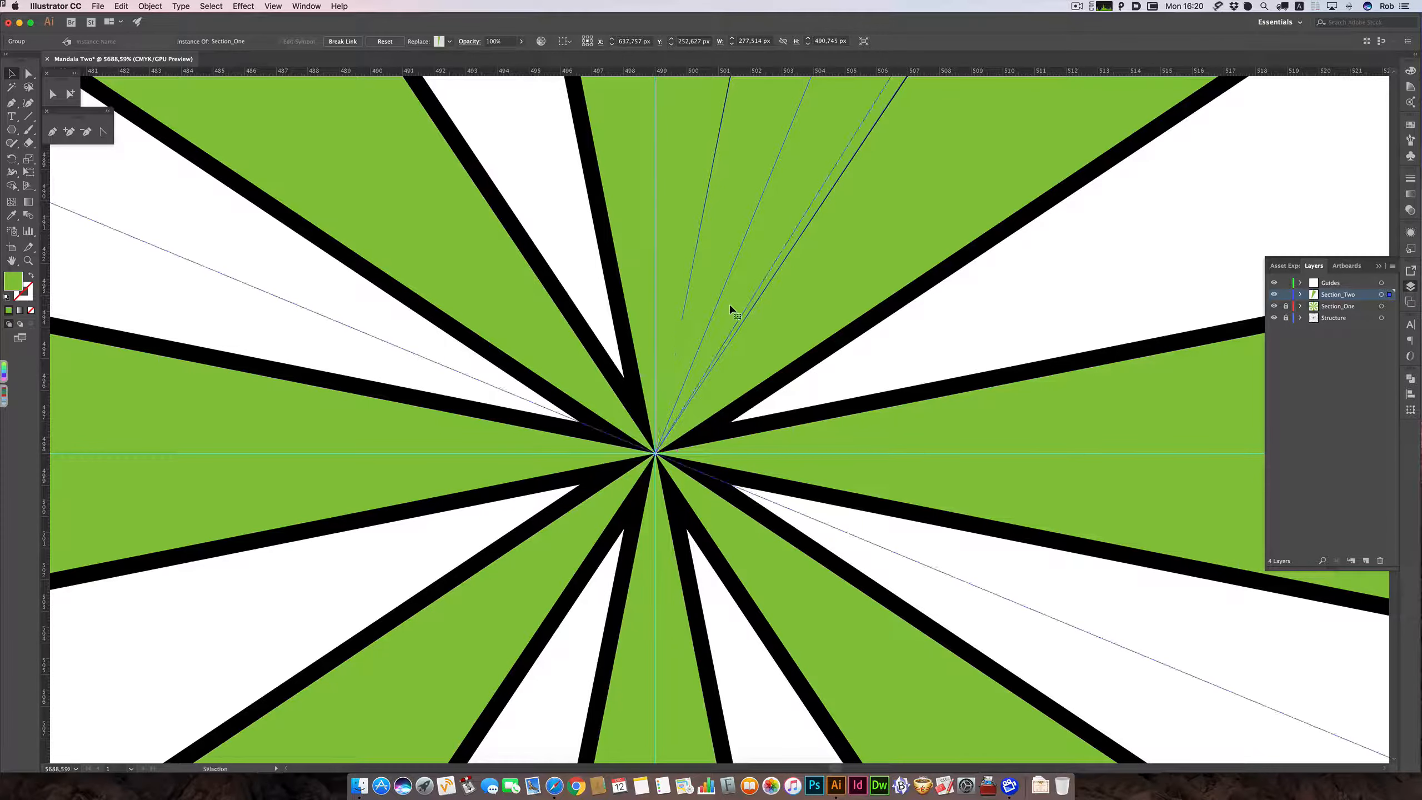
Examine the outer corner where the rotated section meets the uppermost section and the polygon outline.
left_click(749, 243, "alt")
left_click(749, 242, "alt")
left_click(748, 243, "alt")
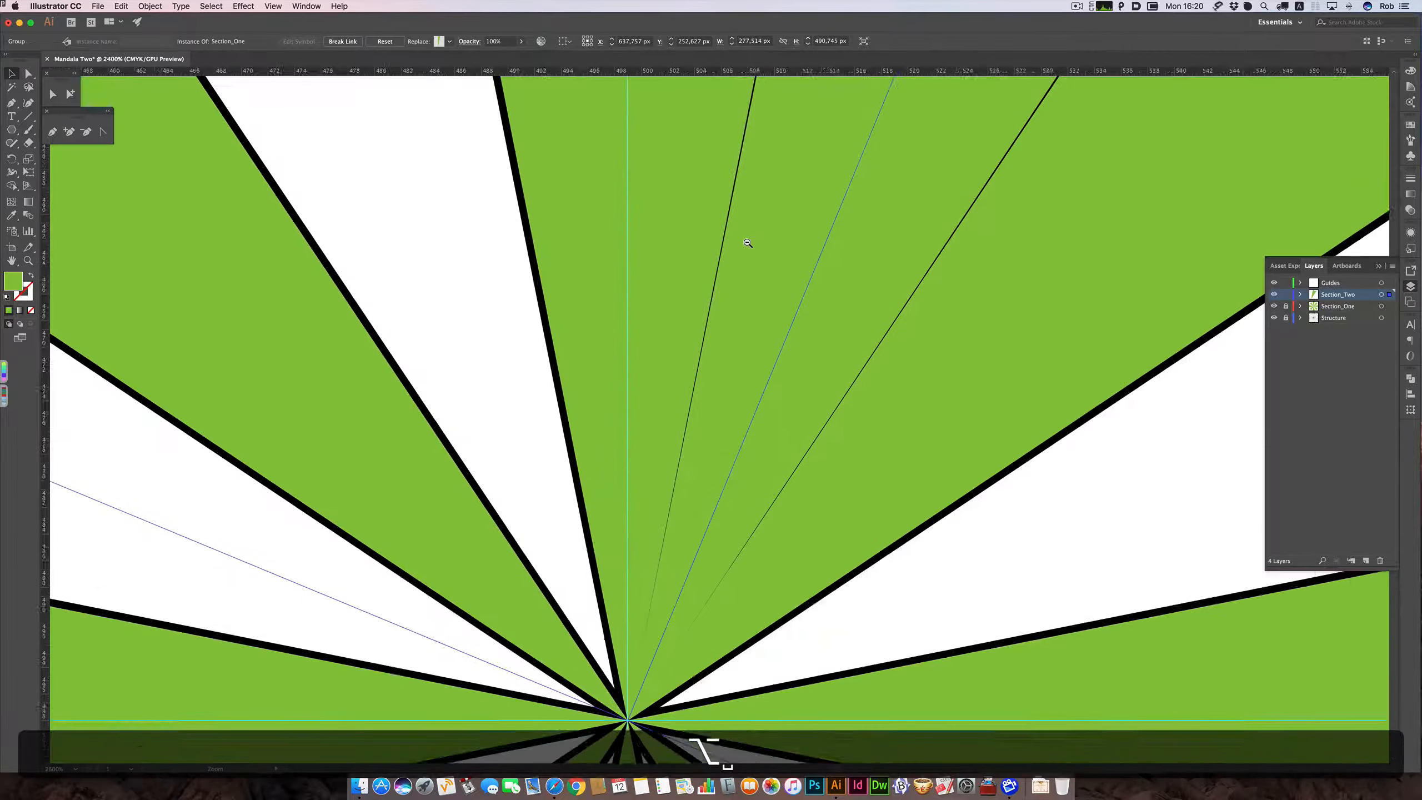
left_click(748, 242, "alt")
left_click(749, 243, "alt")
left_click(747, 243, "alt")
left_click(748, 242, "alt")
left_click(748, 242, "alt")
left_click(747, 243, "alt")
left_click(748, 243, "alt")
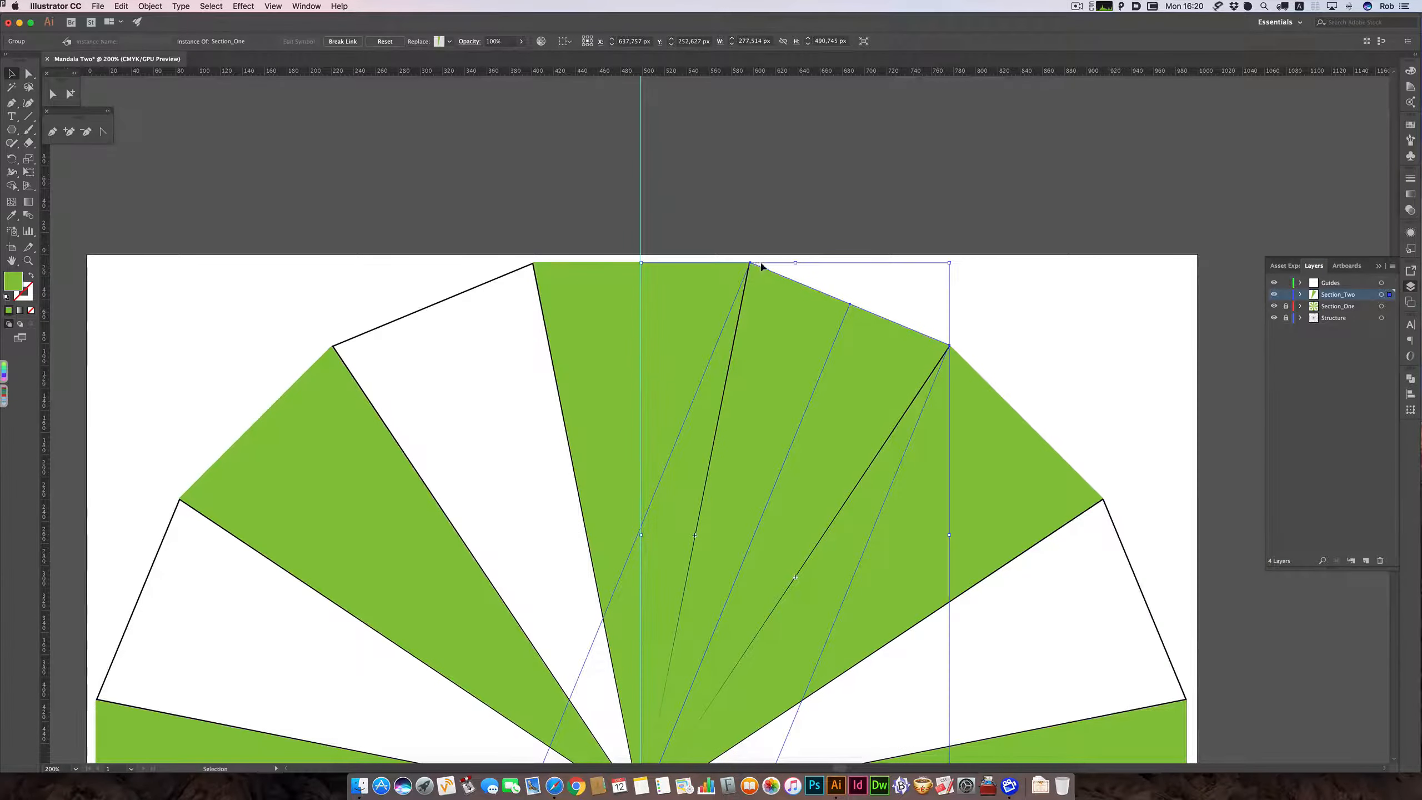
left_click_drag(753, 268, 828, 258)
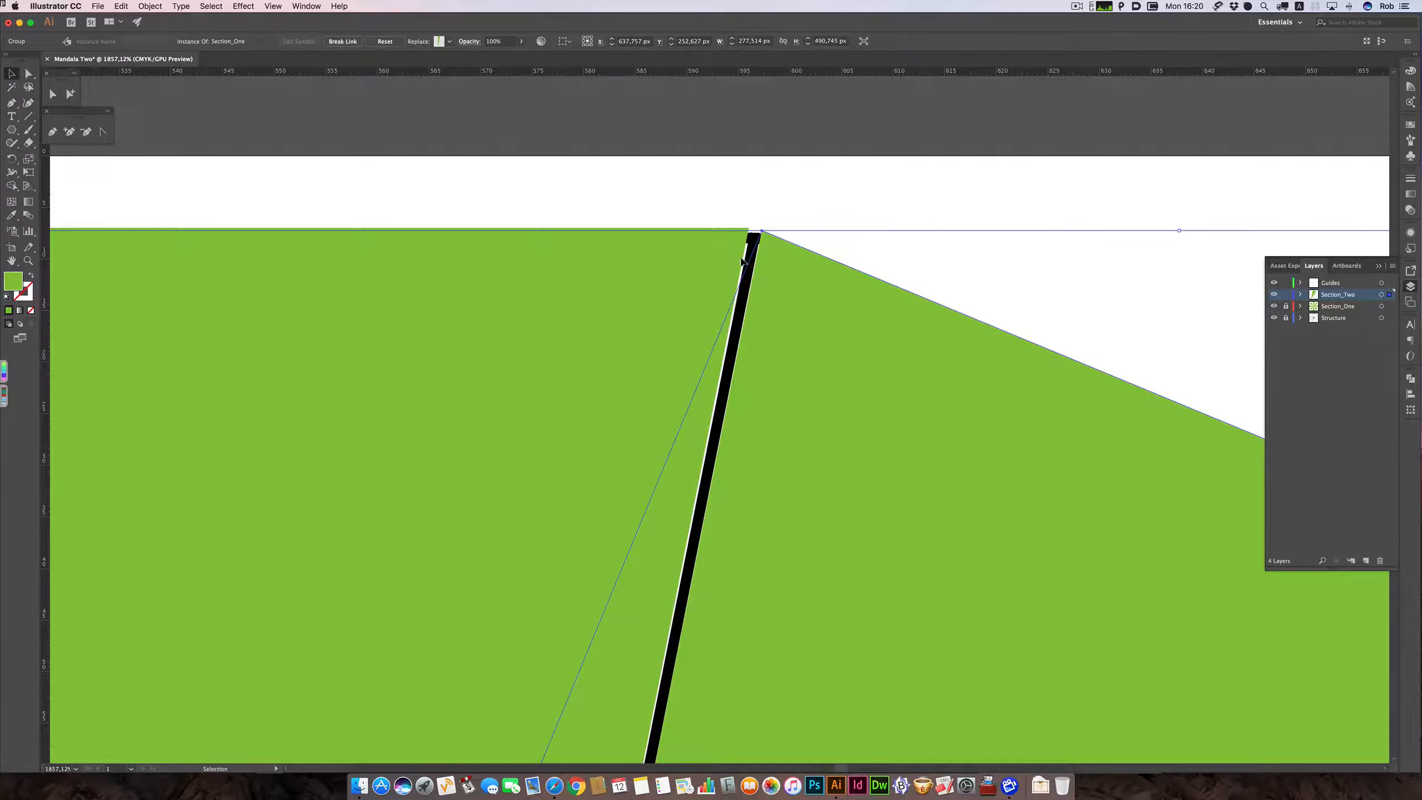
left_click(697, 258)
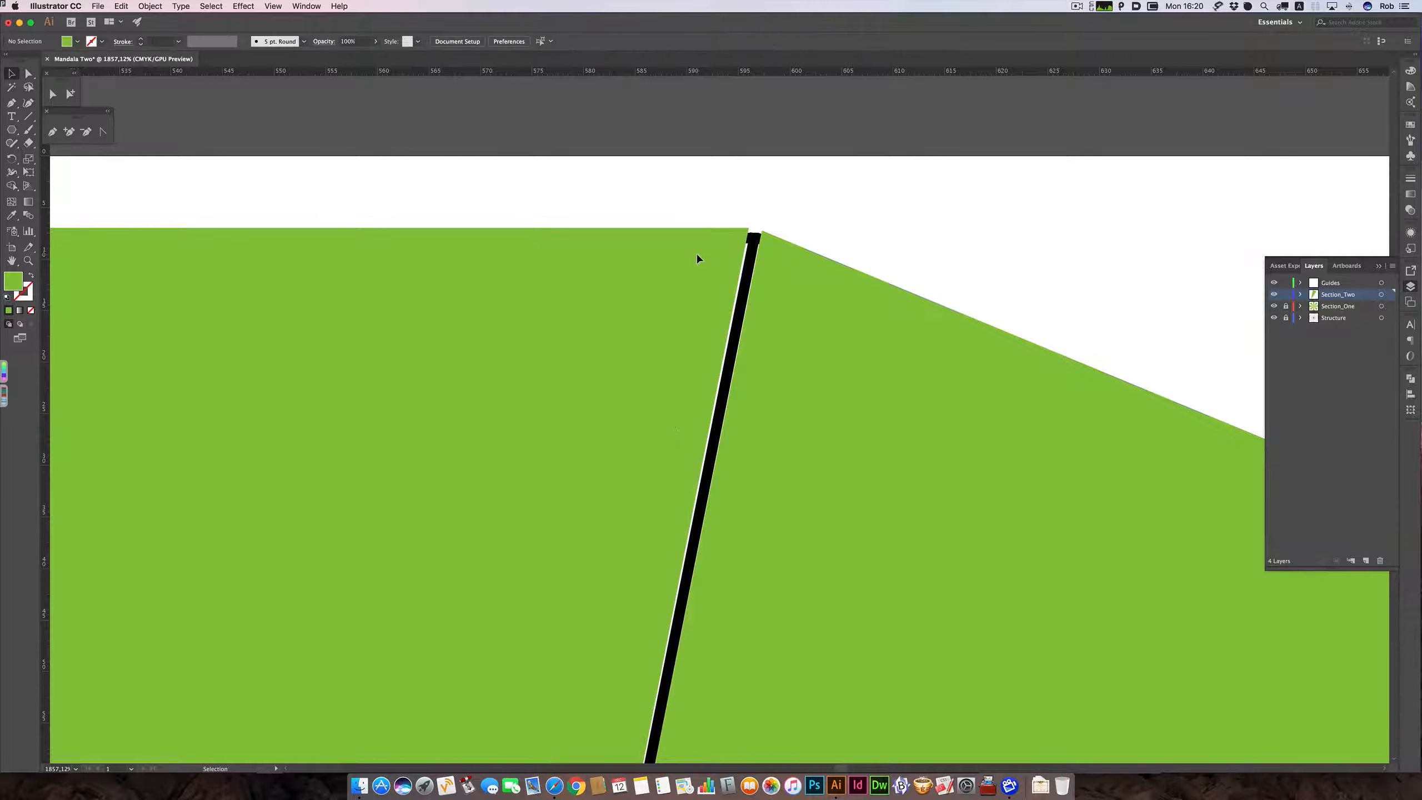
Unlock the Section_One layer and open the uppermost section's symbol for editing.
left_click(1286, 306)
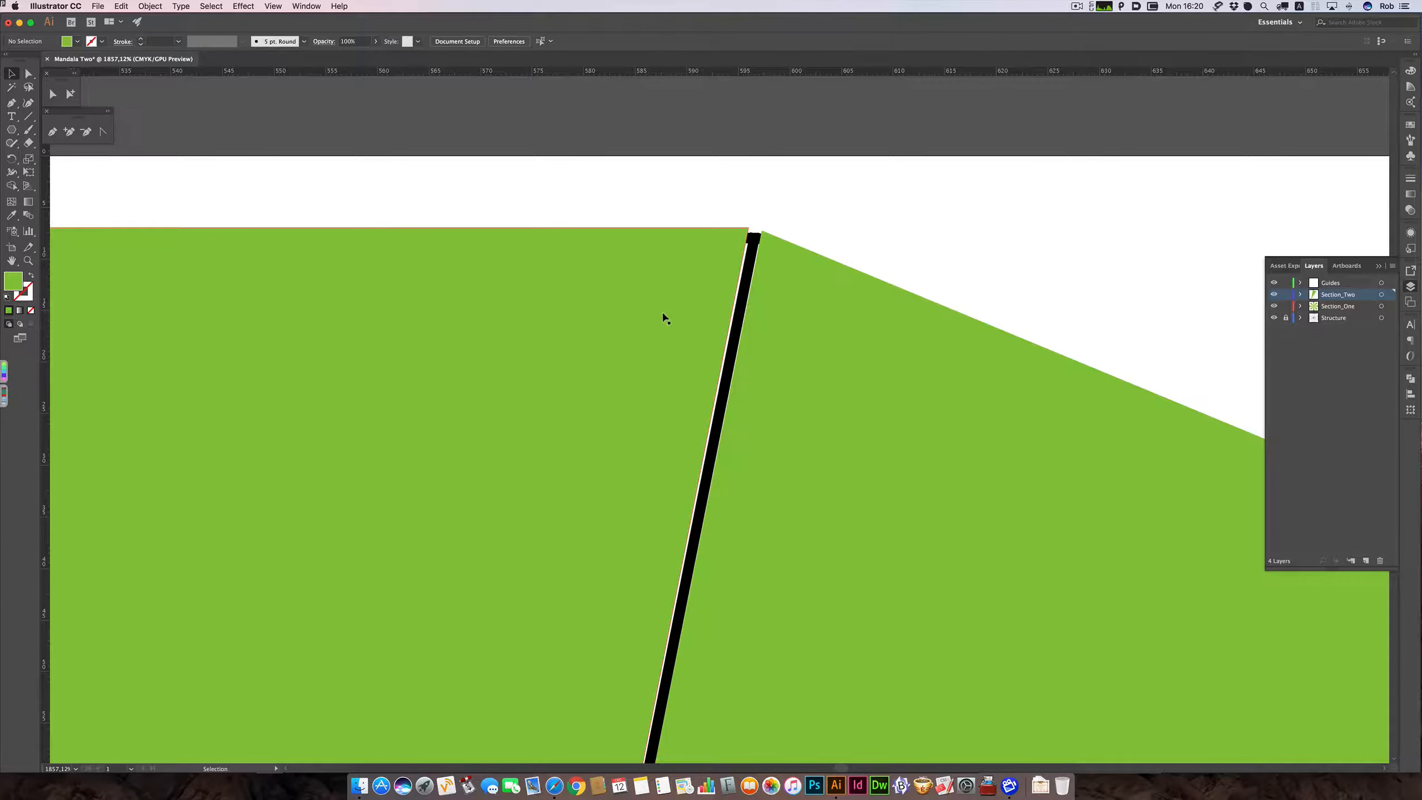
double_click(558, 316)
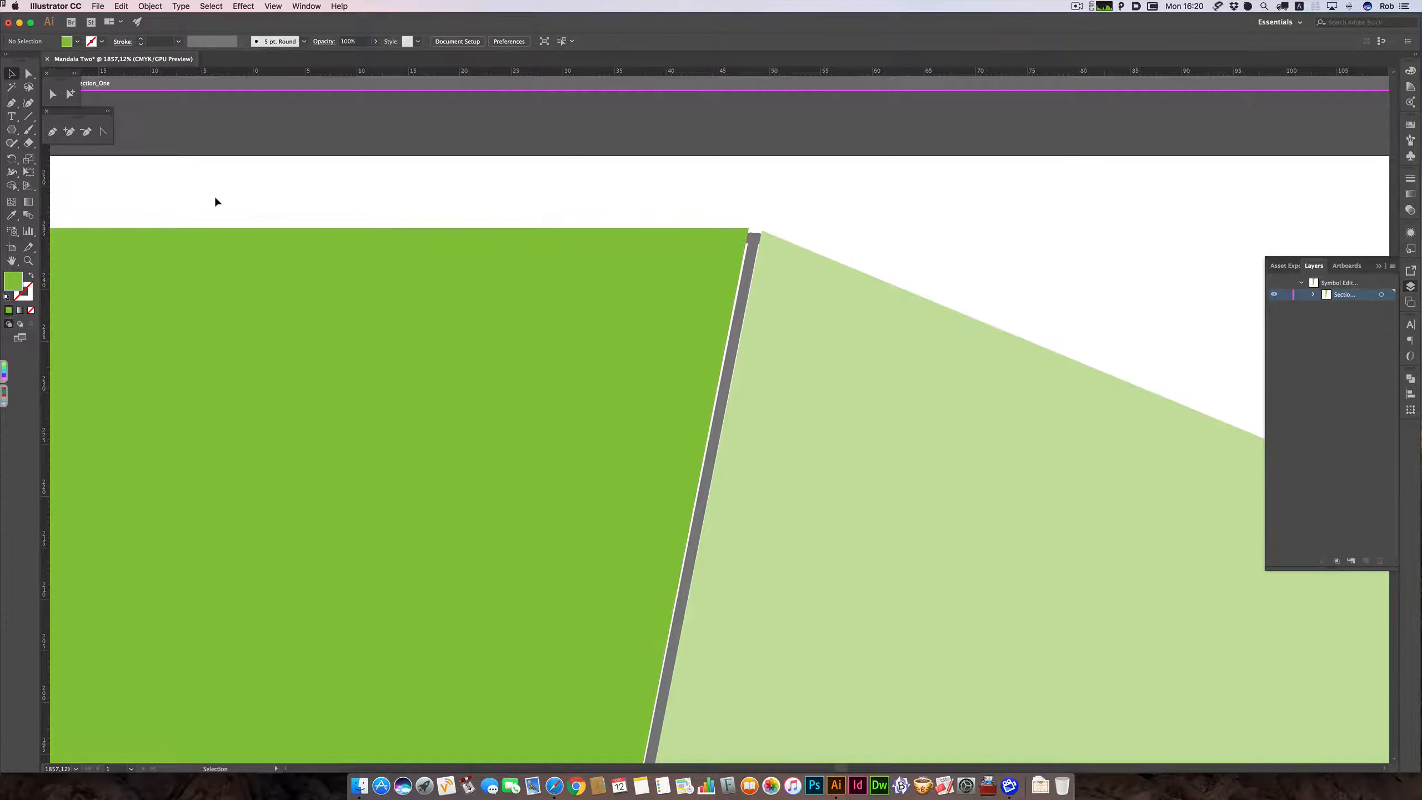
scroll(218, 199, "left", 15)
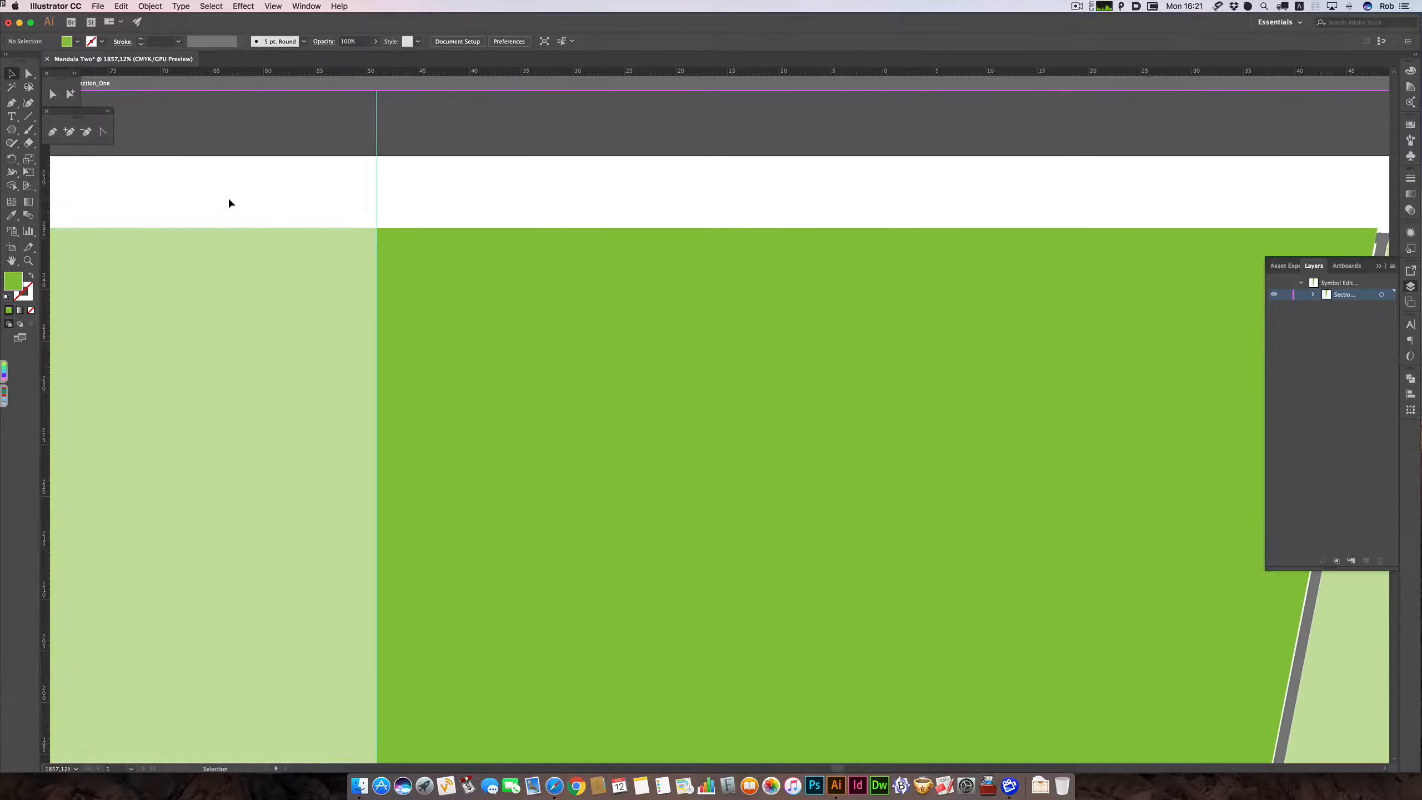
scroll(228, 200, "right", 2)
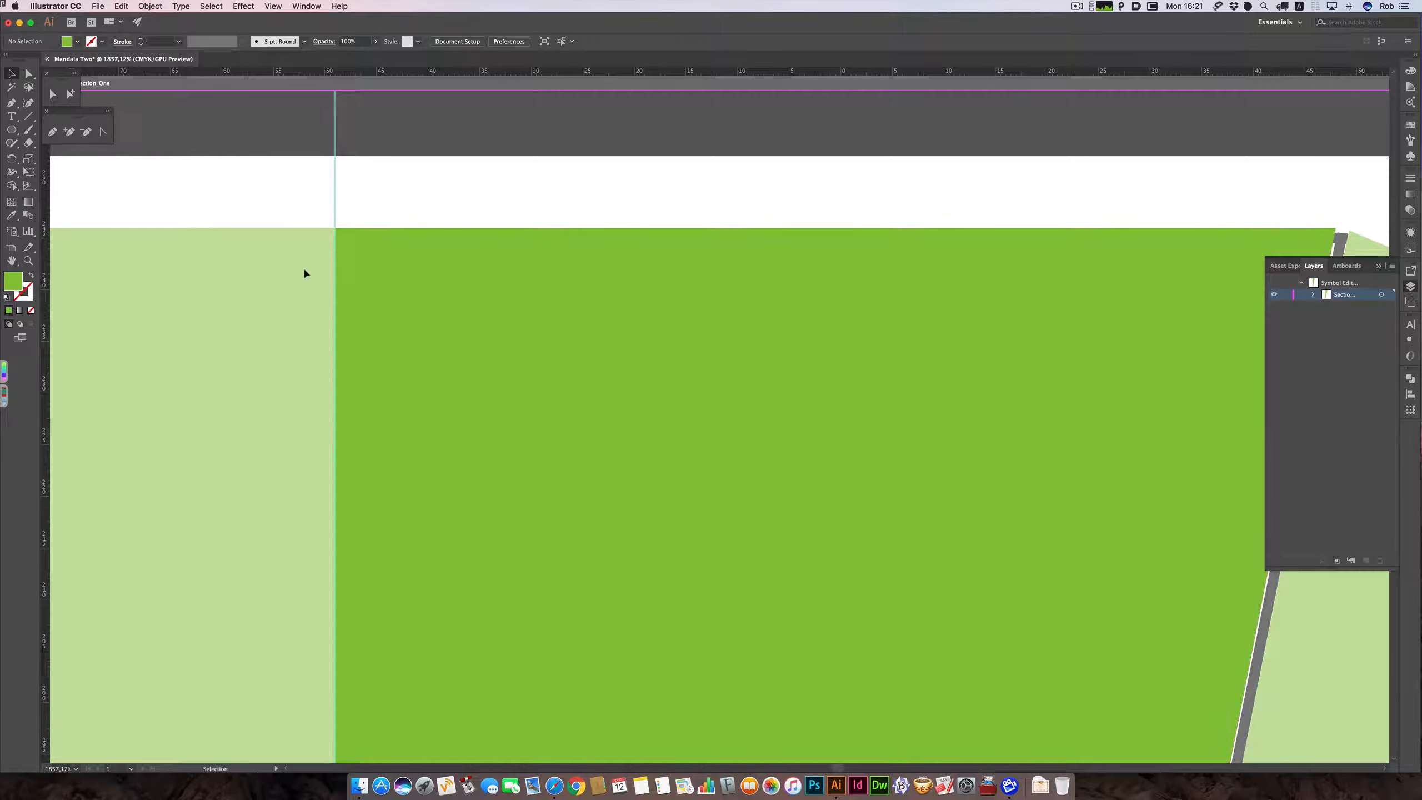
scroll(768, 292, "right", 10)
scroll(768, 292, "right", 1)
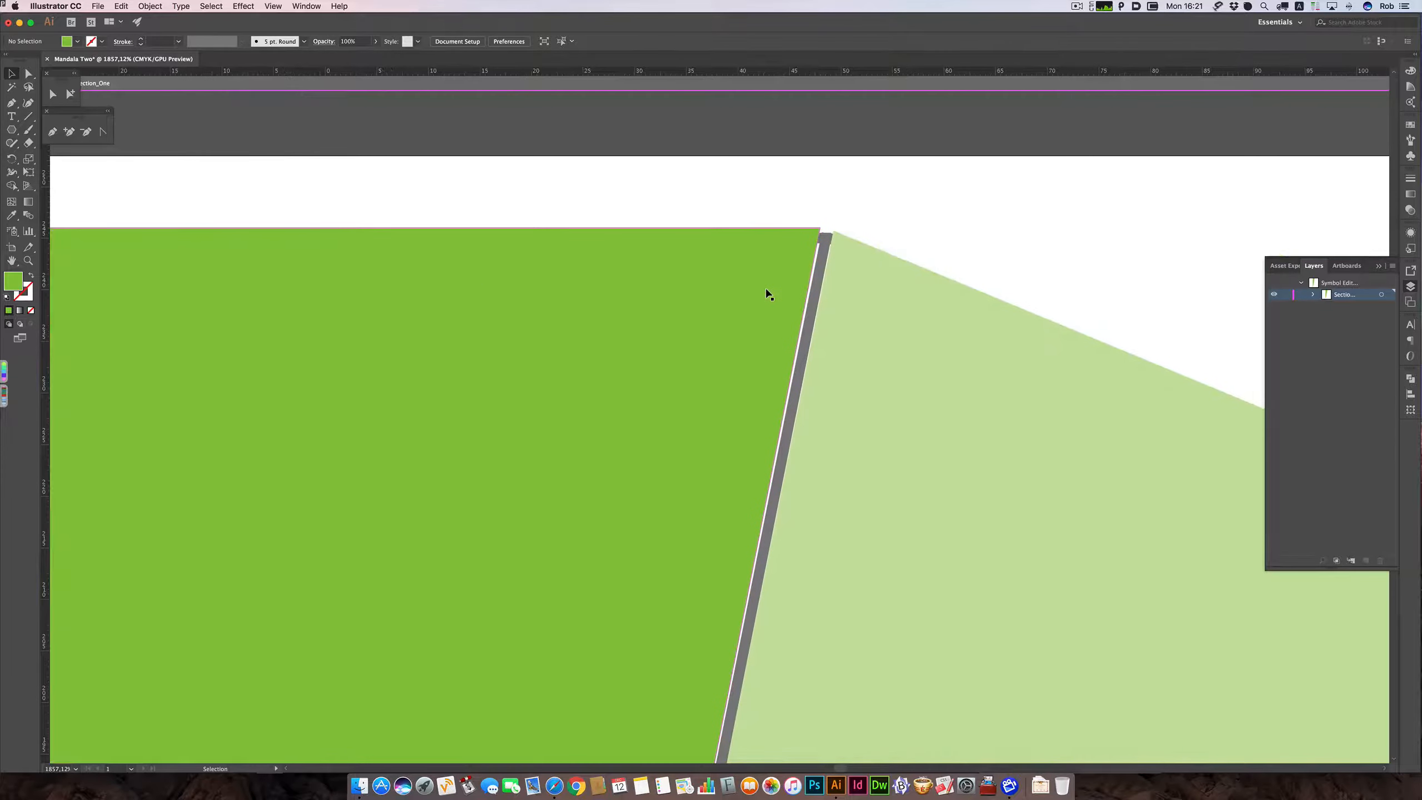
Move the symbol's two outer anchor points onto the polygon outline at about Y -245 px, and leave symbol editing.
left_click(821, 229)
left_click_drag(821, 231, 827, 242)
scroll(397, 249, "left", 15)
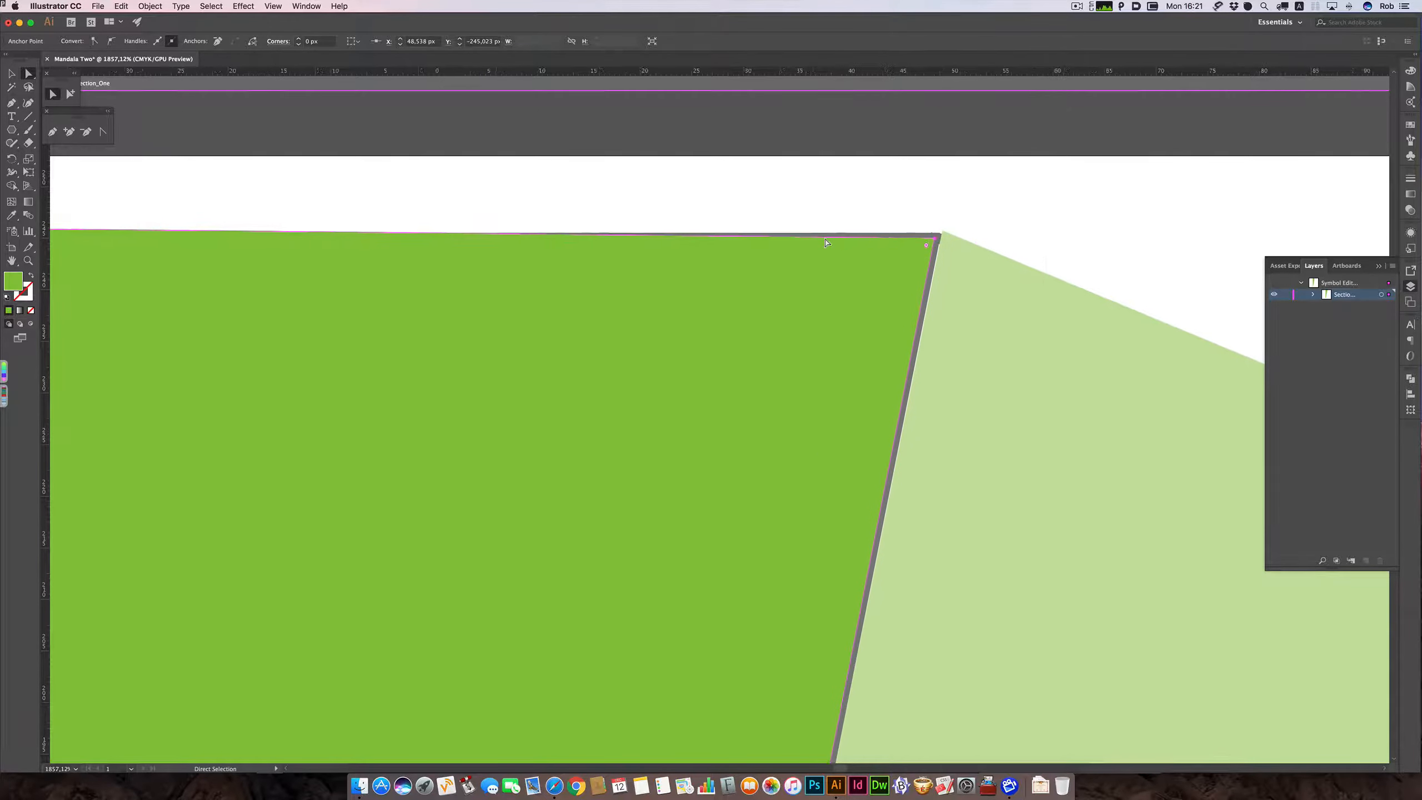
scroll(397, 248, "left", 3)
left_click_drag(291, 227, 291, 238)
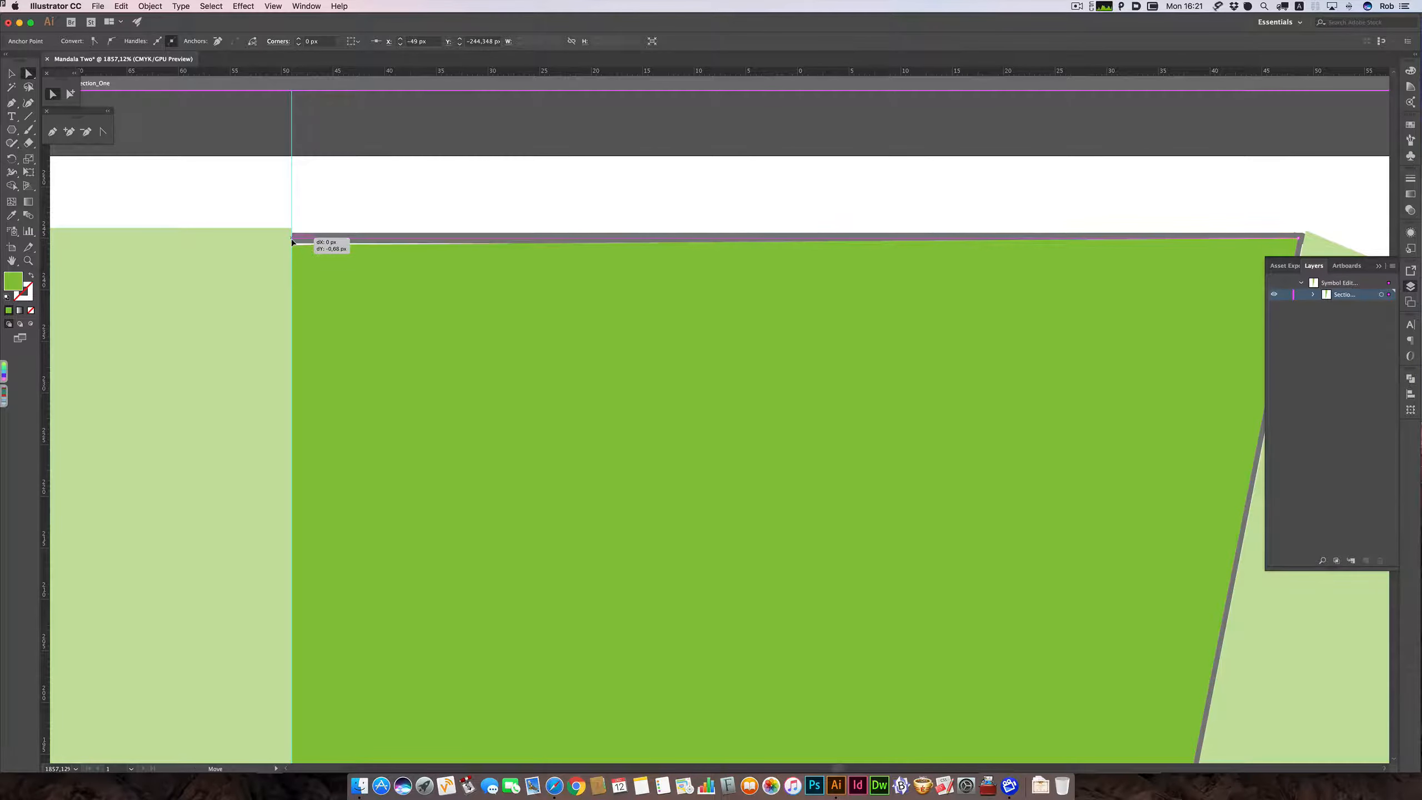
scroll(313, 294, "right", 18)
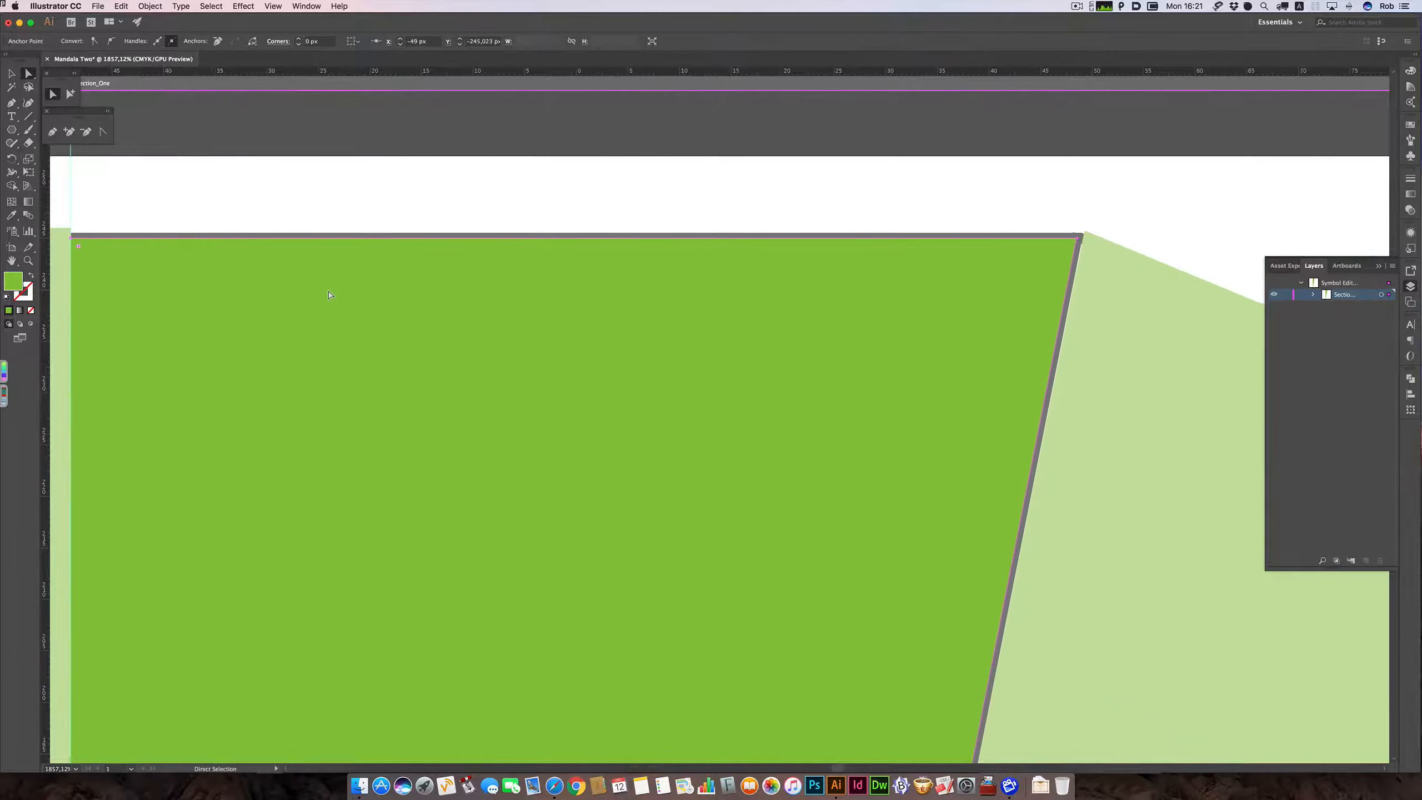
scroll(330, 295, "right", 1)
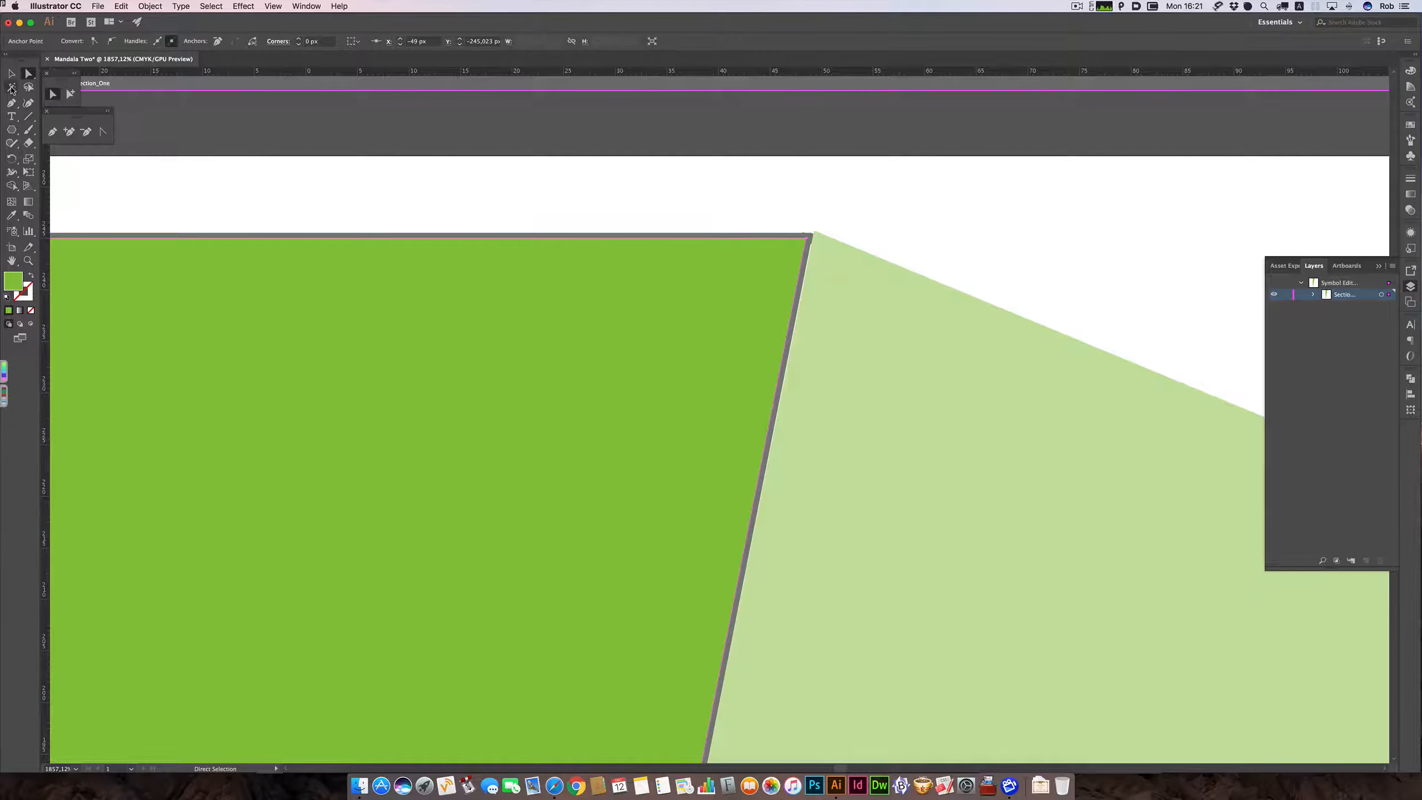
left_click(12, 74)
double_click(915, 213)
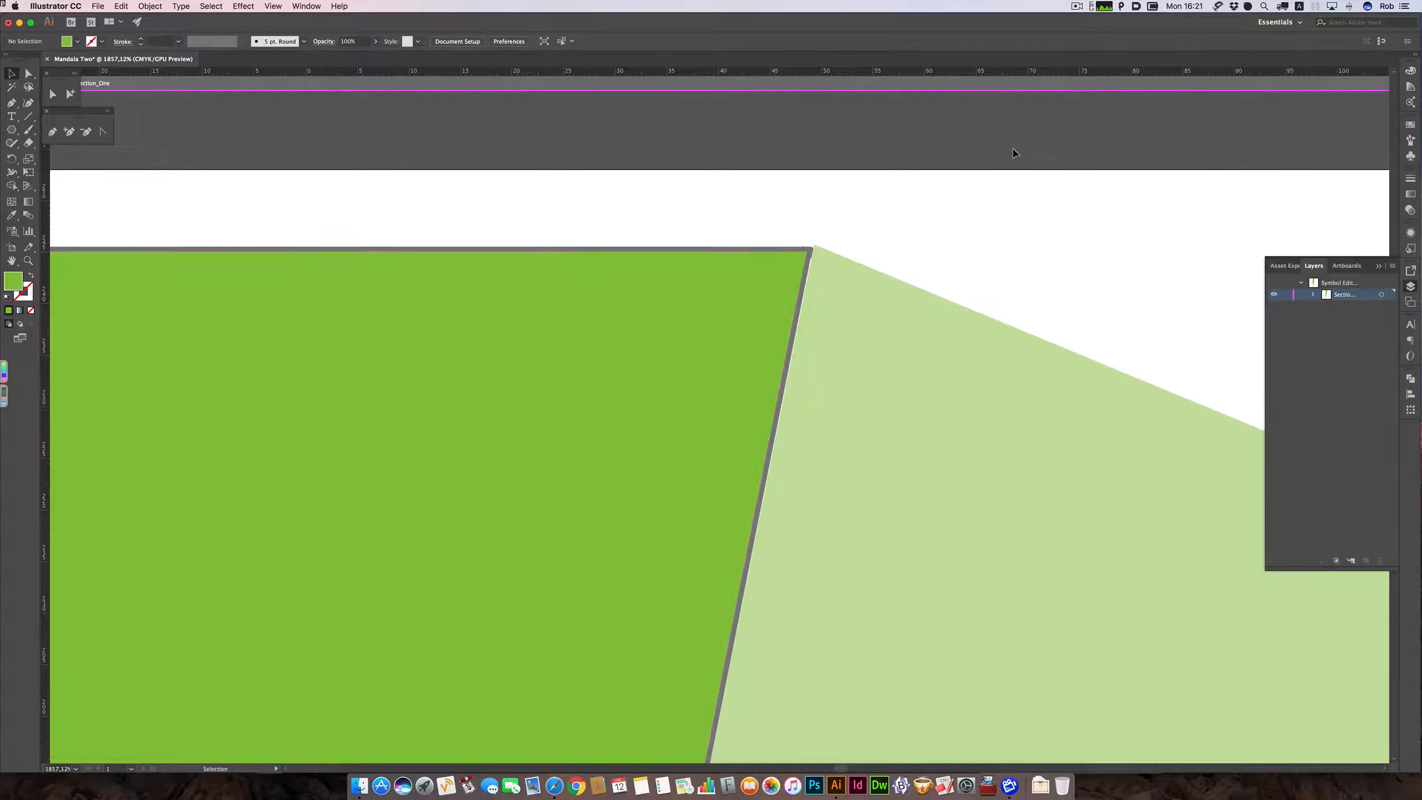
Select the remaining half section on the Section_Two layer and break its link to the symbol.
scroll(916, 212, "down", 5)
scroll(916, 212, "right", 2)
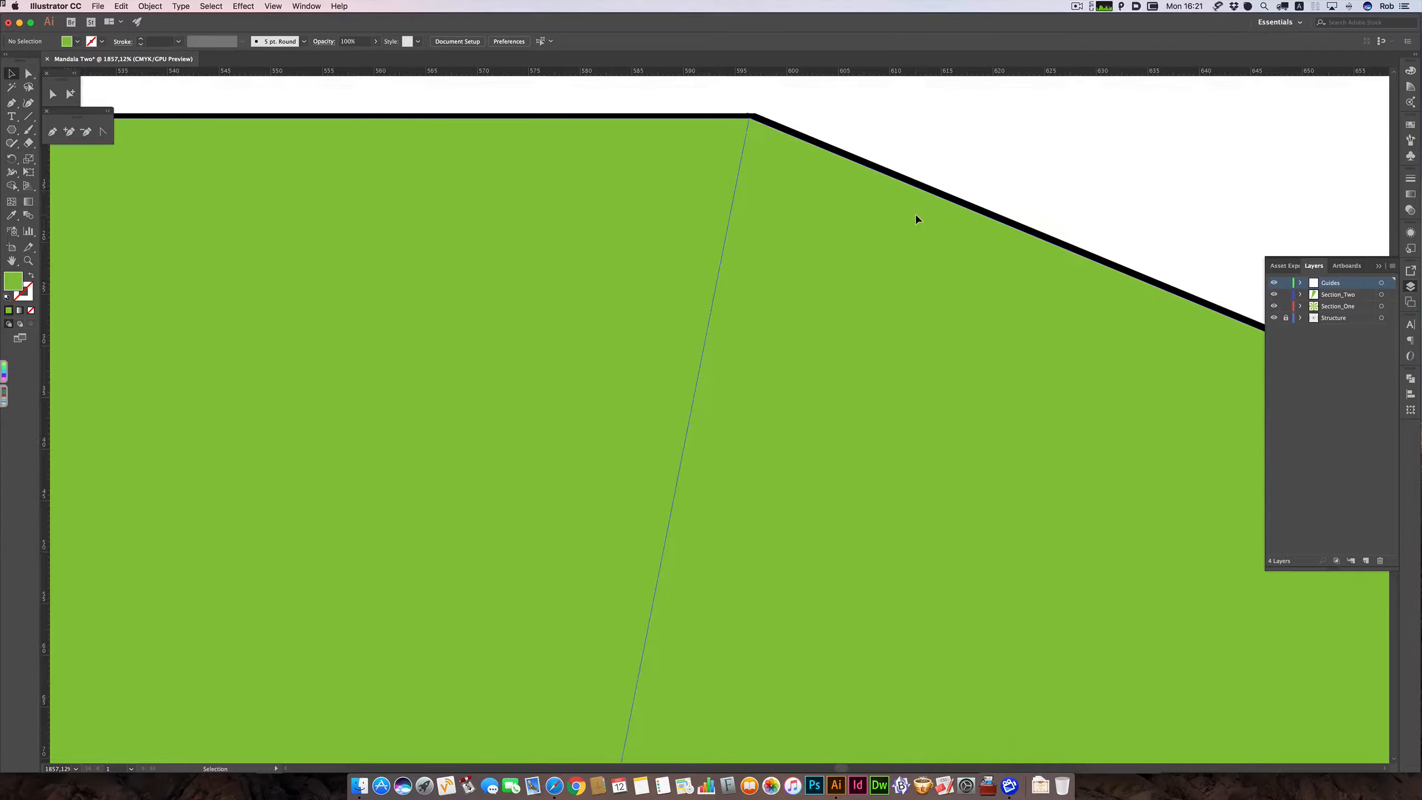
scroll(866, 295, "down", 8, "alt")
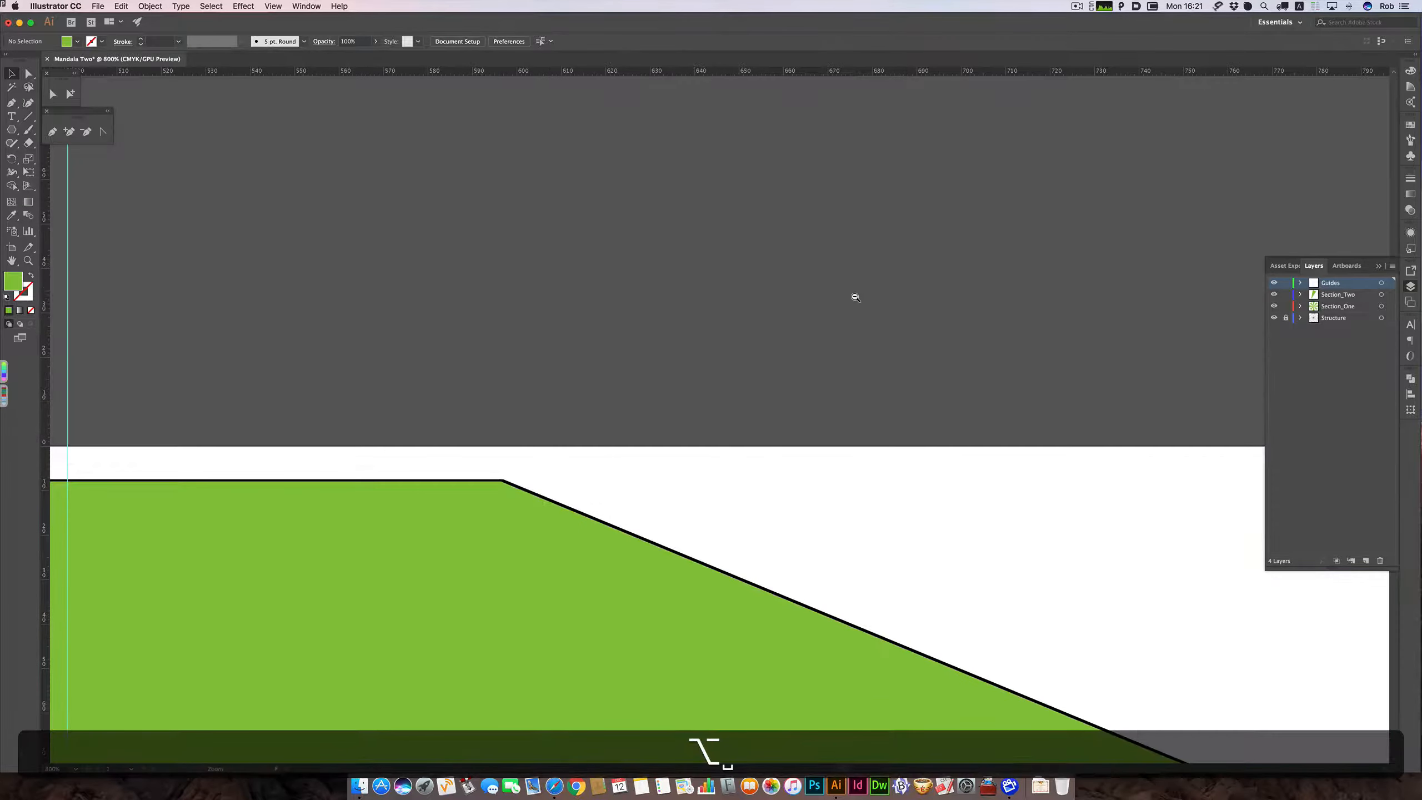
scroll(854, 302, "down", 15)
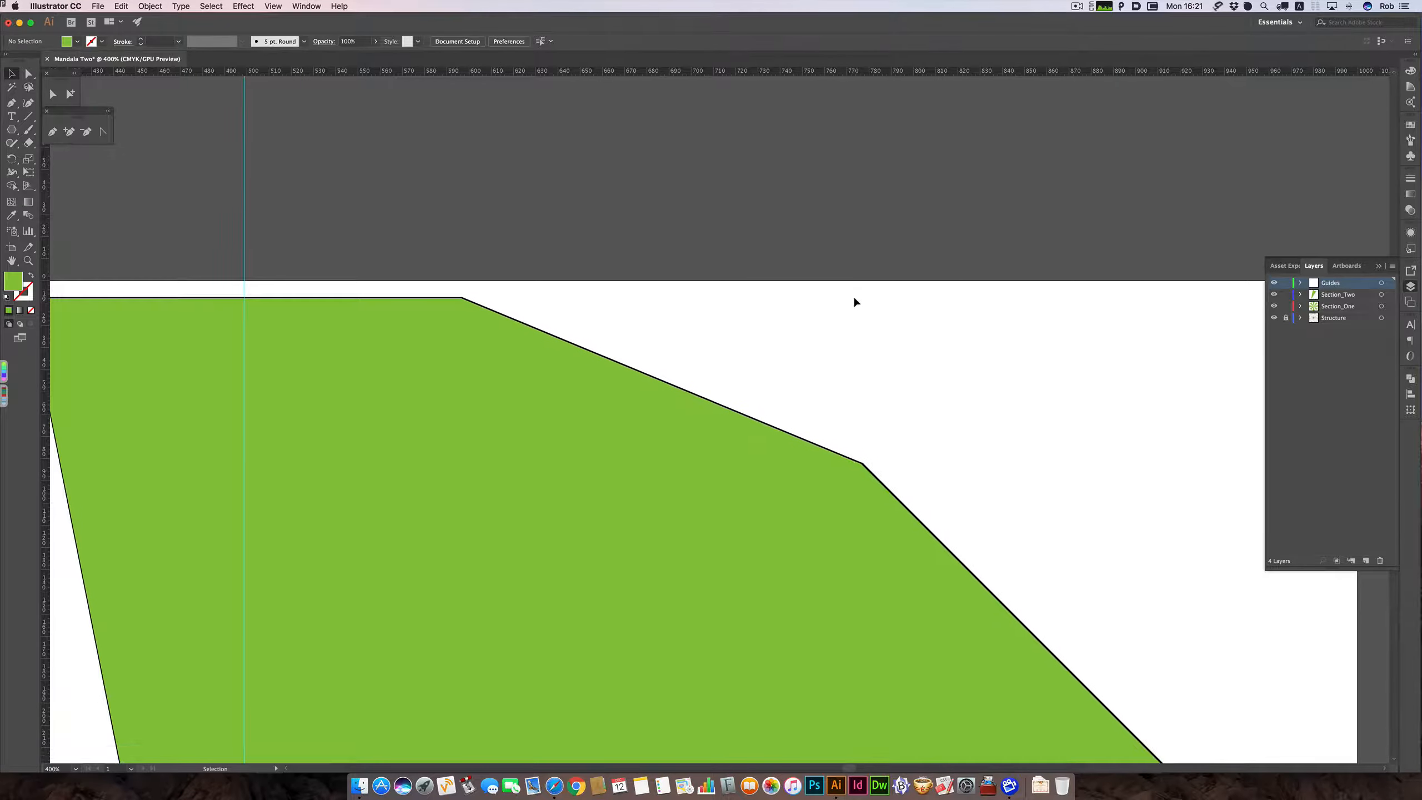
scroll(854, 302, "left", 3)
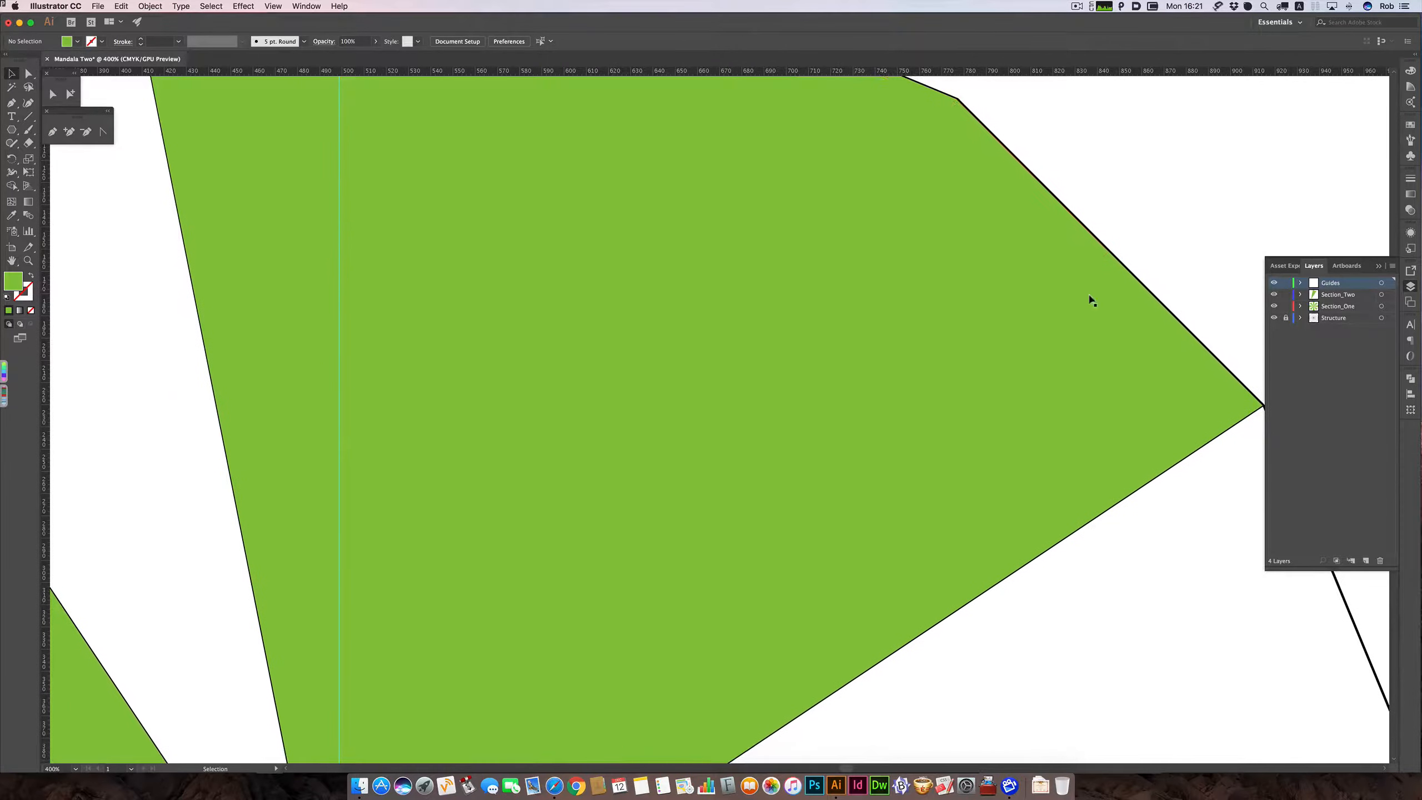
scroll(1089, 298, "down", 4, "alt")
scroll(896, 300, "left", 8)
scroll(896, 299, "down", 3)
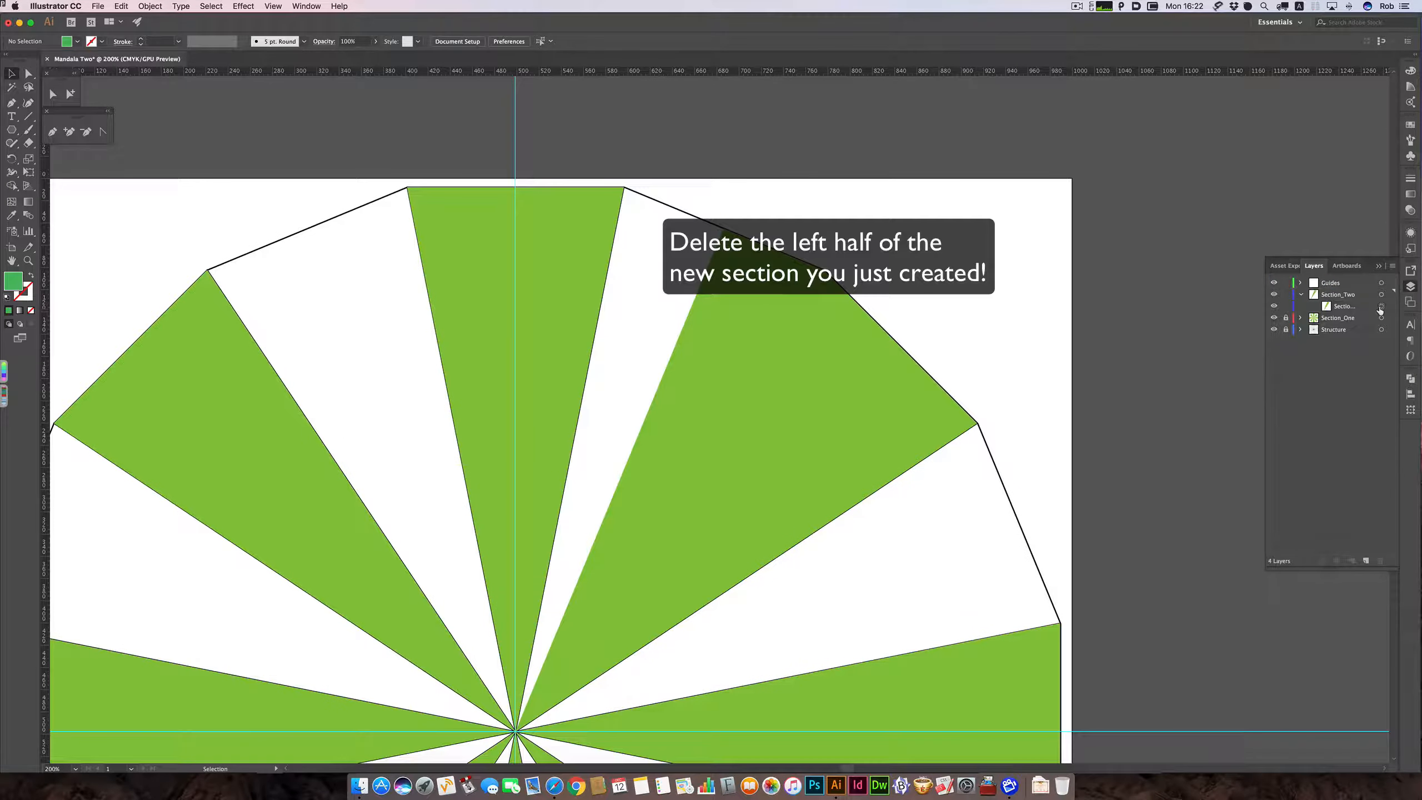
left_click(1381, 307)
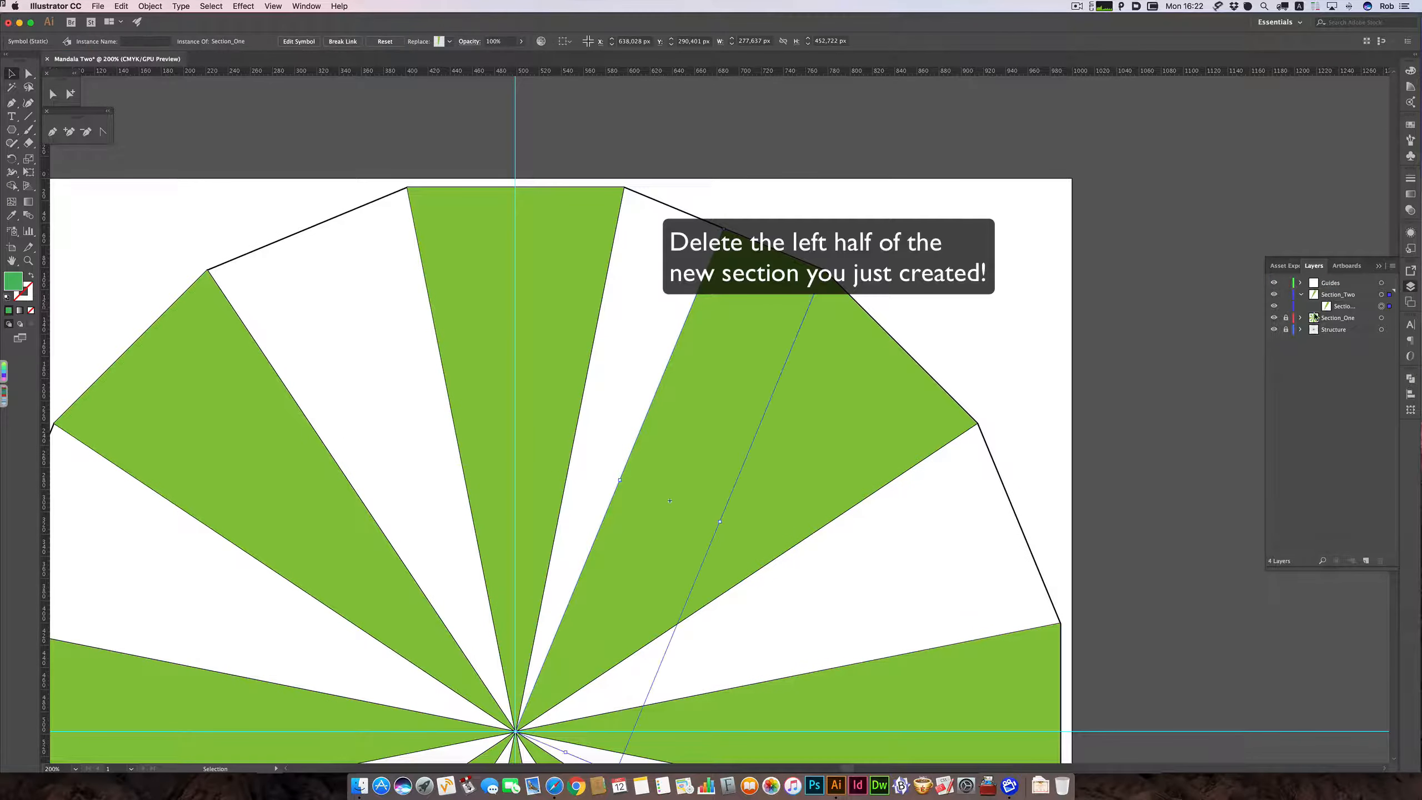
right_click(727, 312)
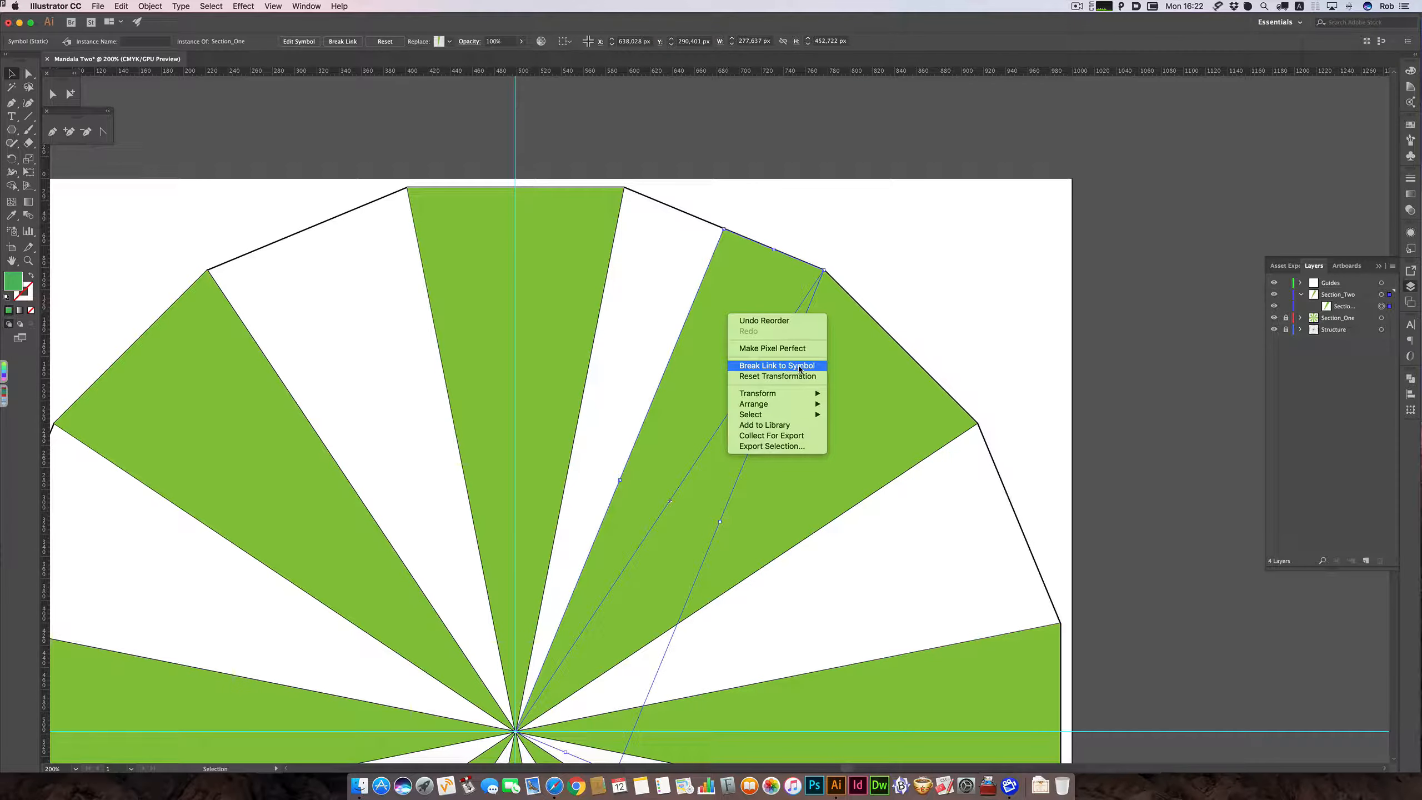
left_click(799, 367)
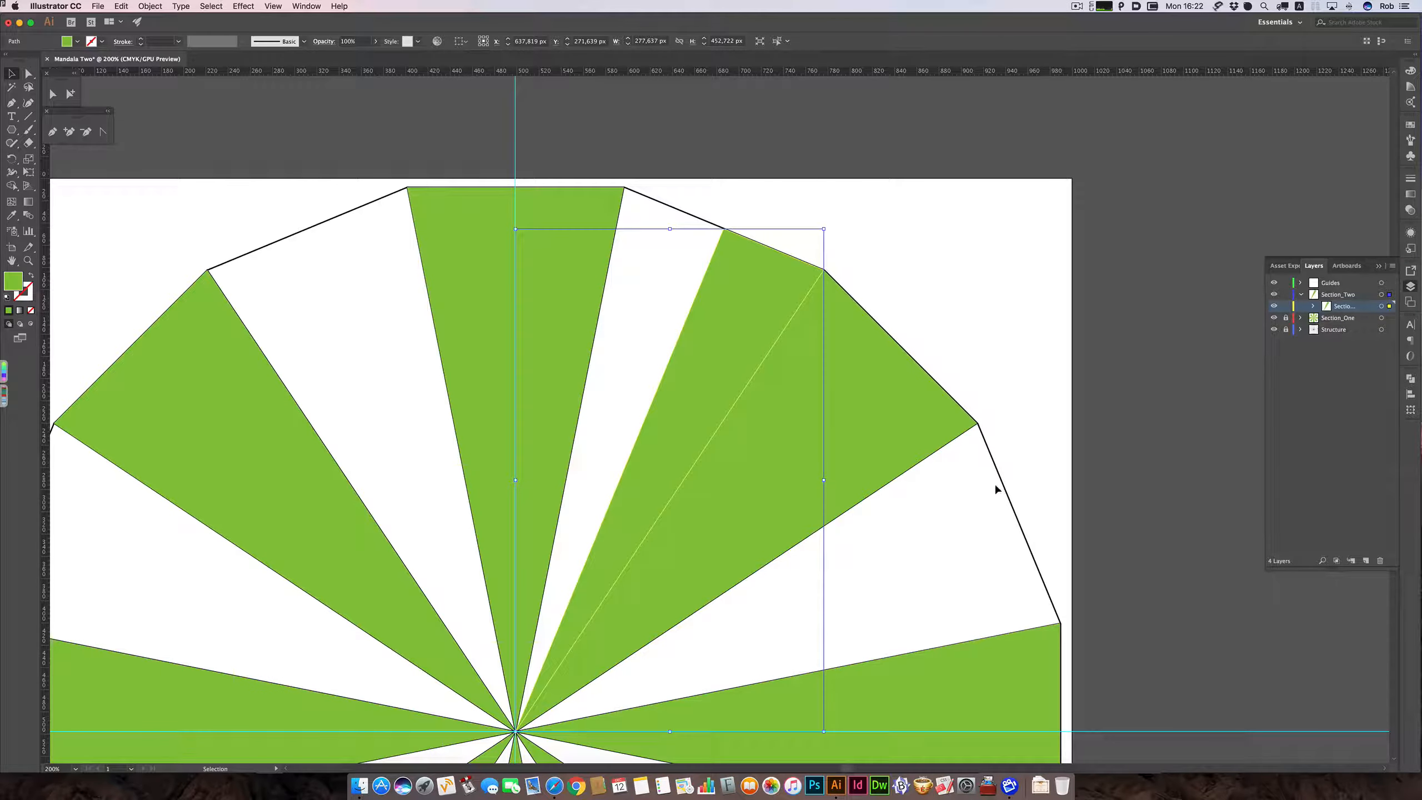
Fill the unlinked half section on the Section_Two layer with the dark green swatch C=85 M=10 Y=100 K=10.
left_click(78, 42)
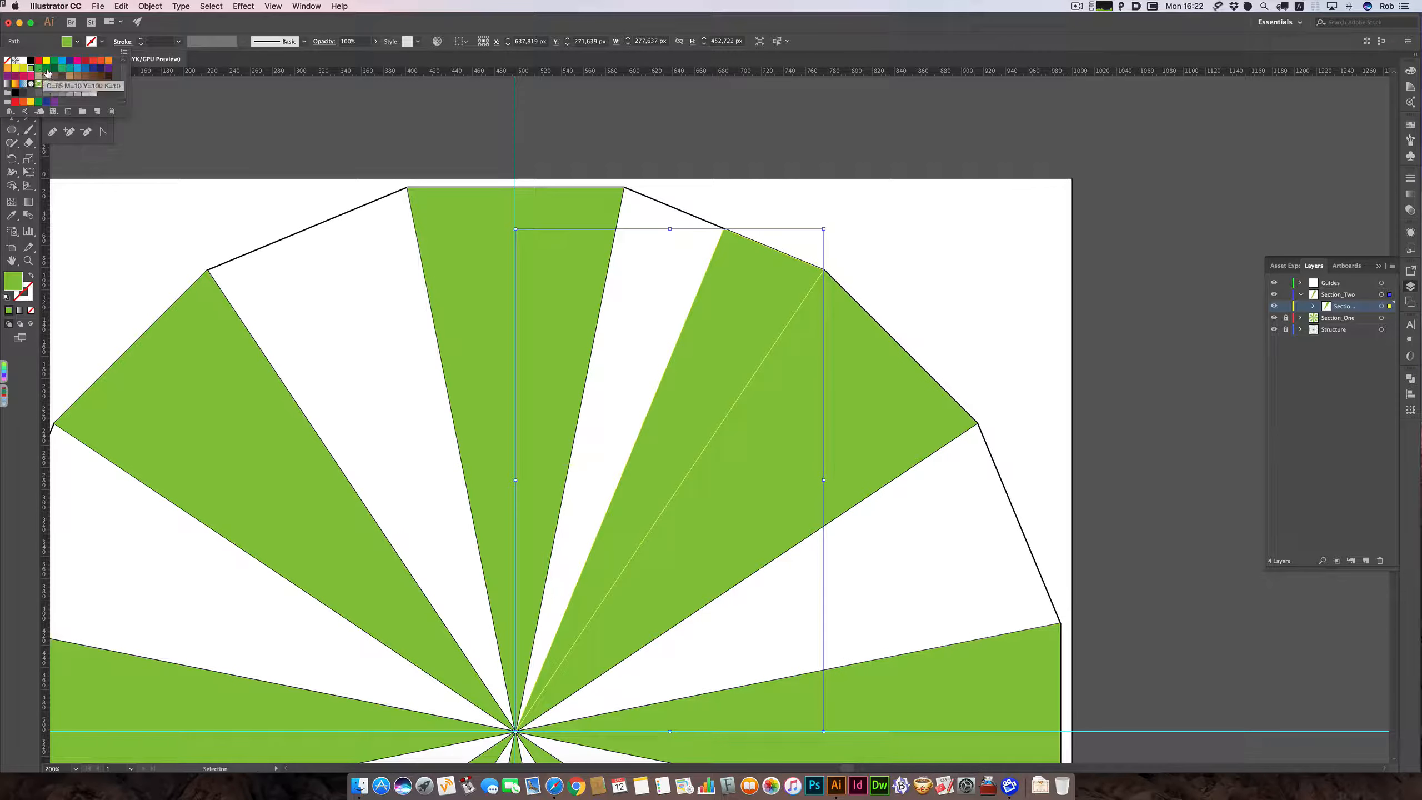
left_click(47, 68)
left_click(840, 144)
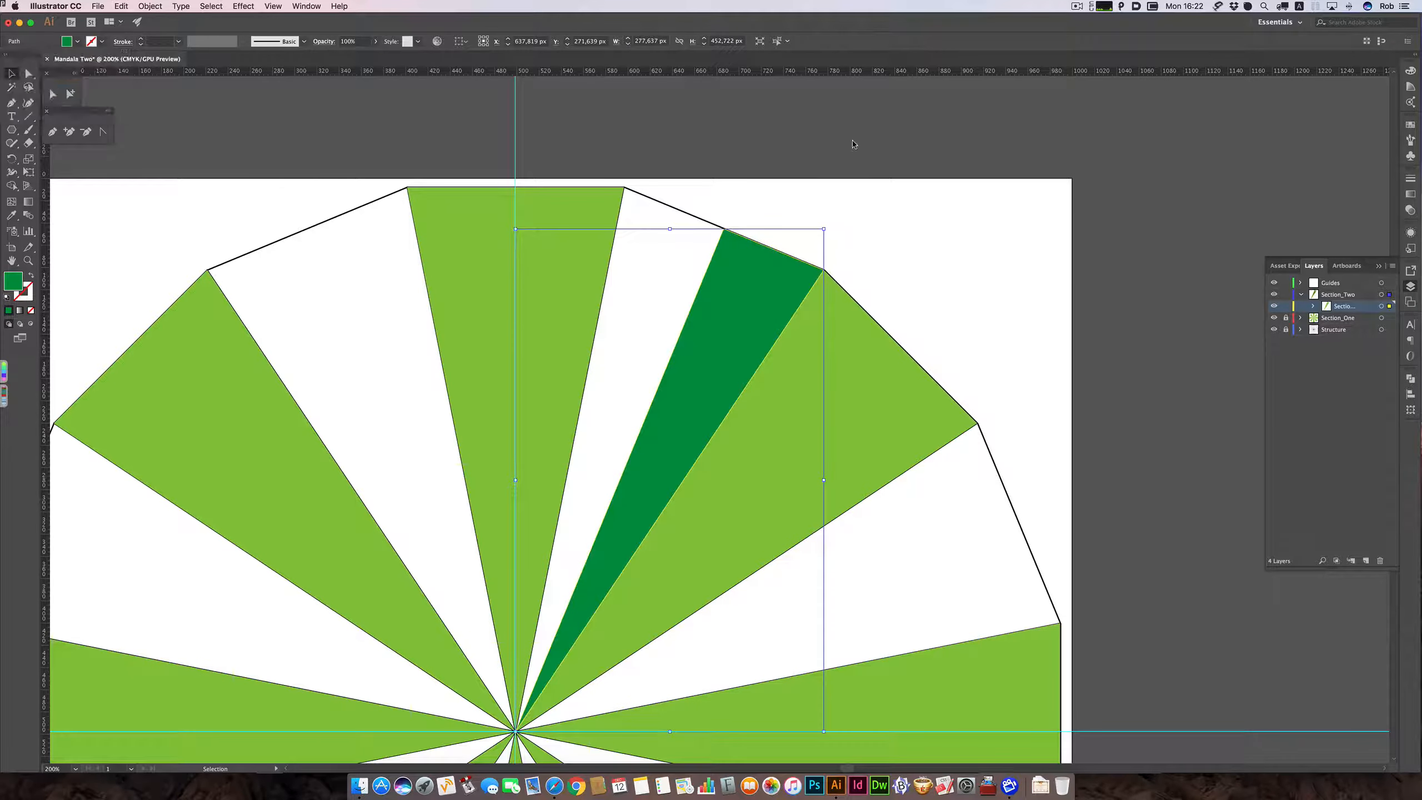
left_click(852, 145)
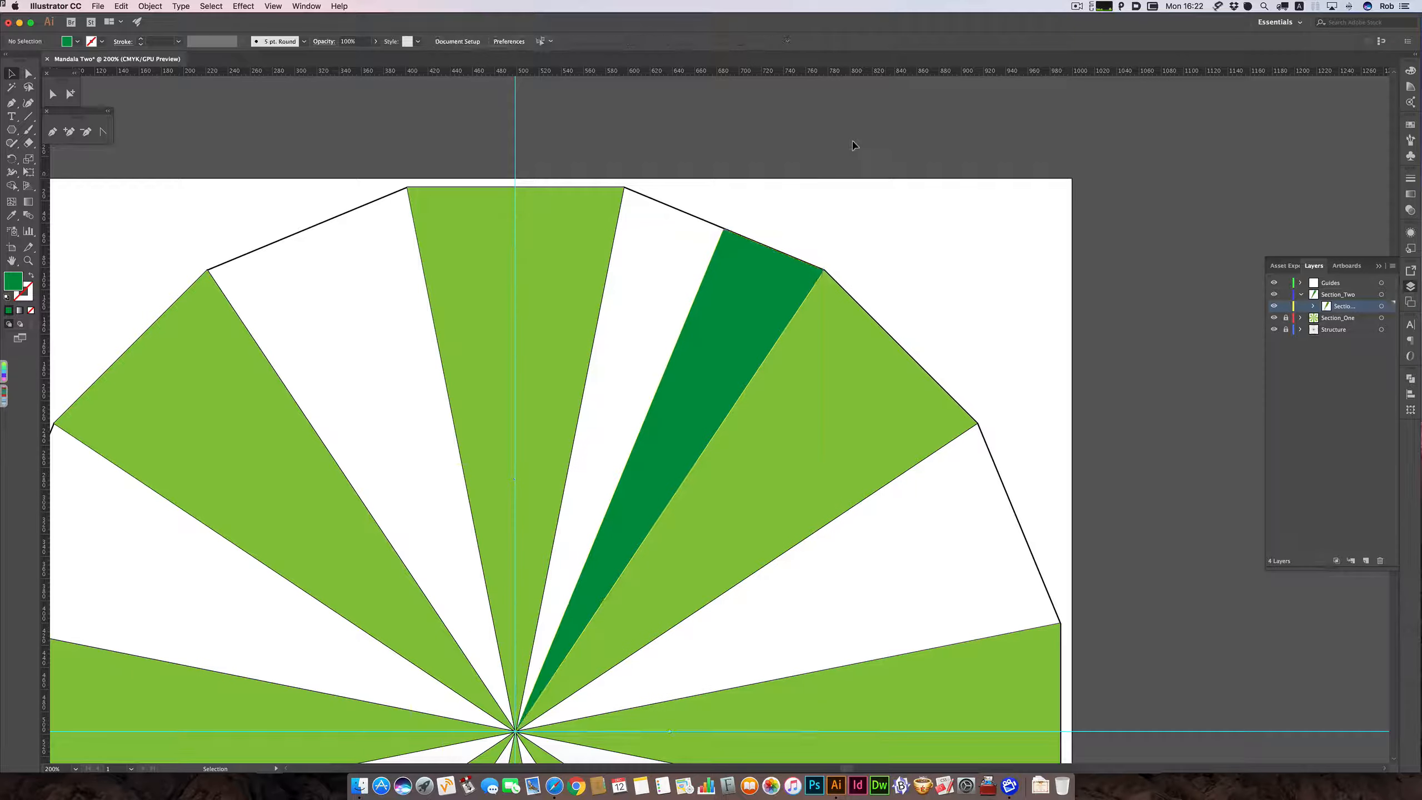
Create a symbol named Symbol_Two from the dark green half section, with export type Graphic and symbol type Static Symbol.
left_click(787, 266)
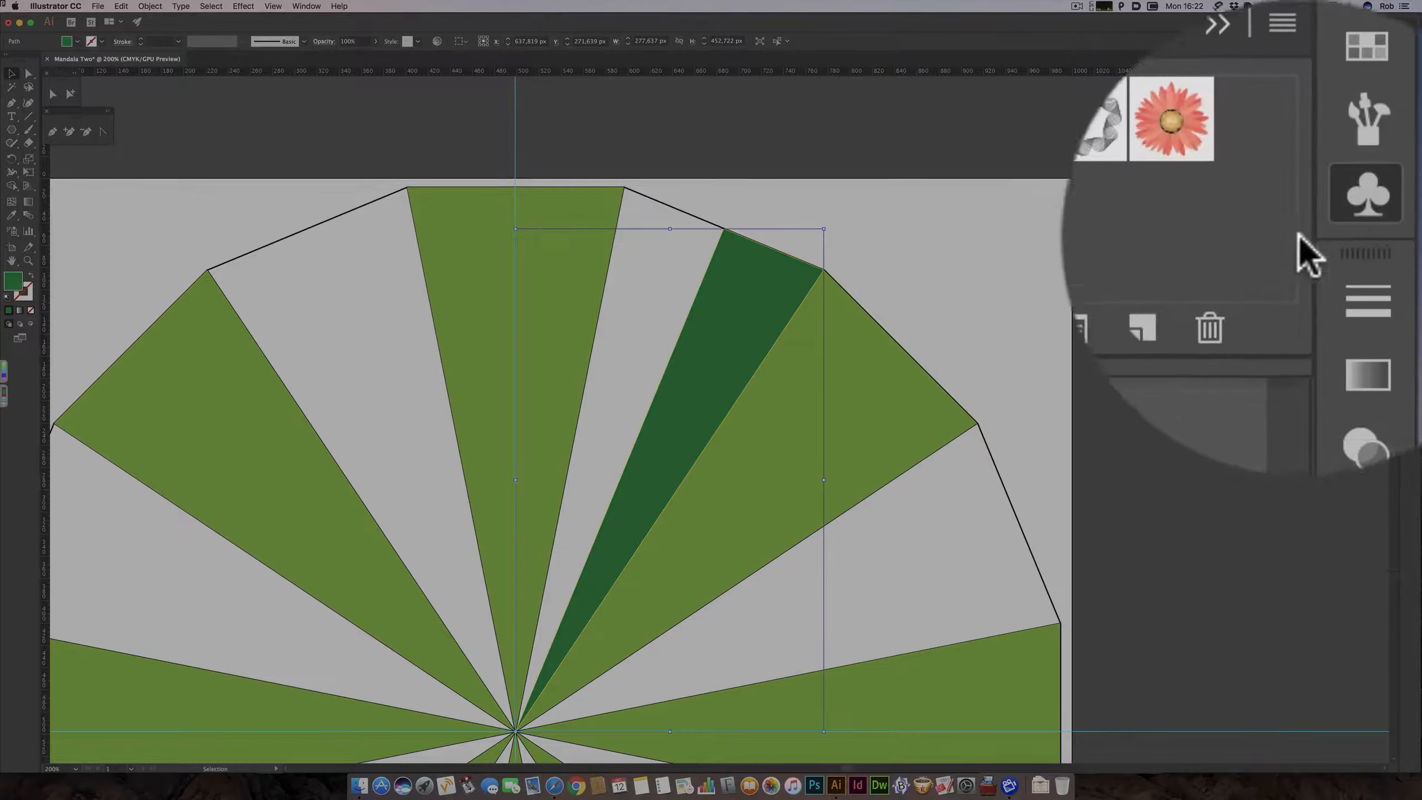
left_click(1287, 227)
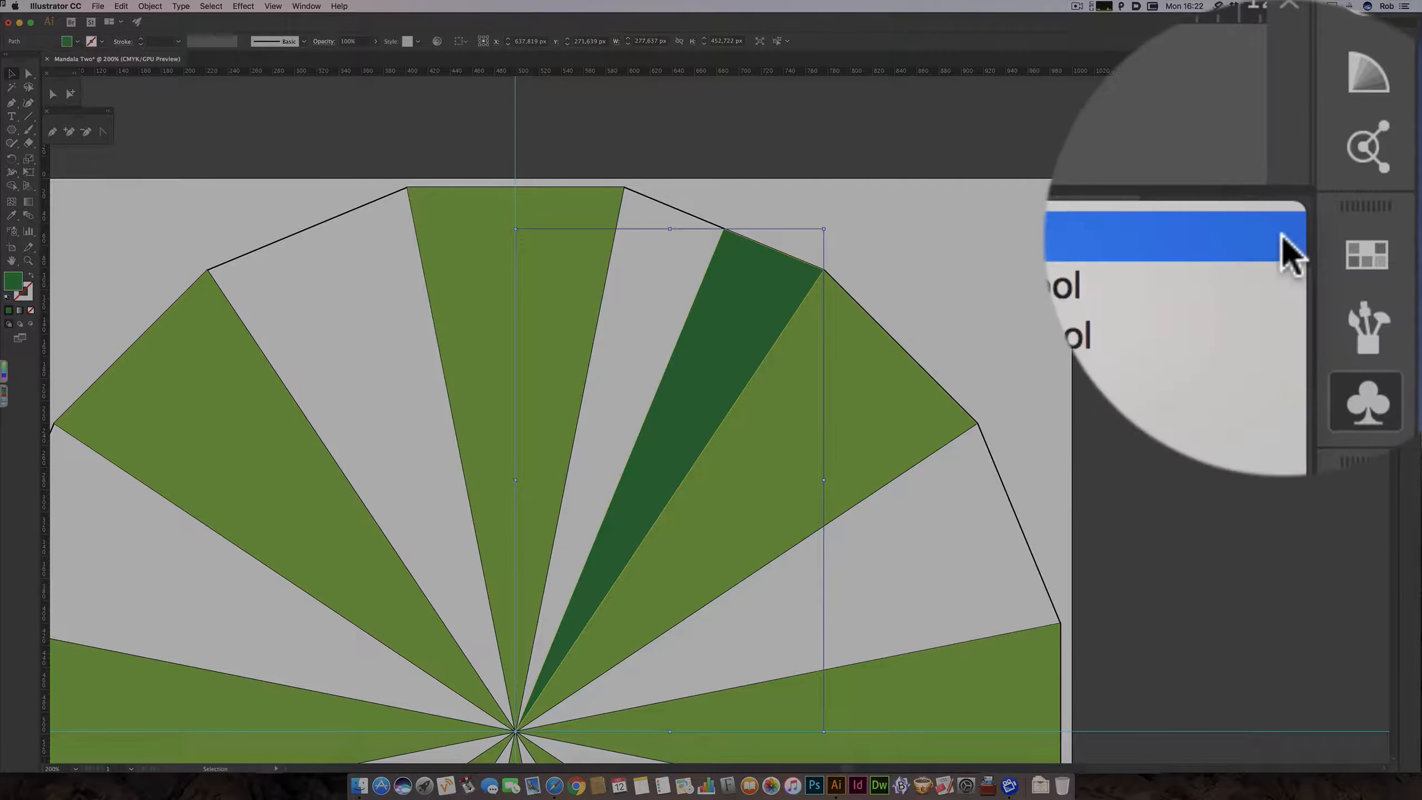
left_click(1106, 235)
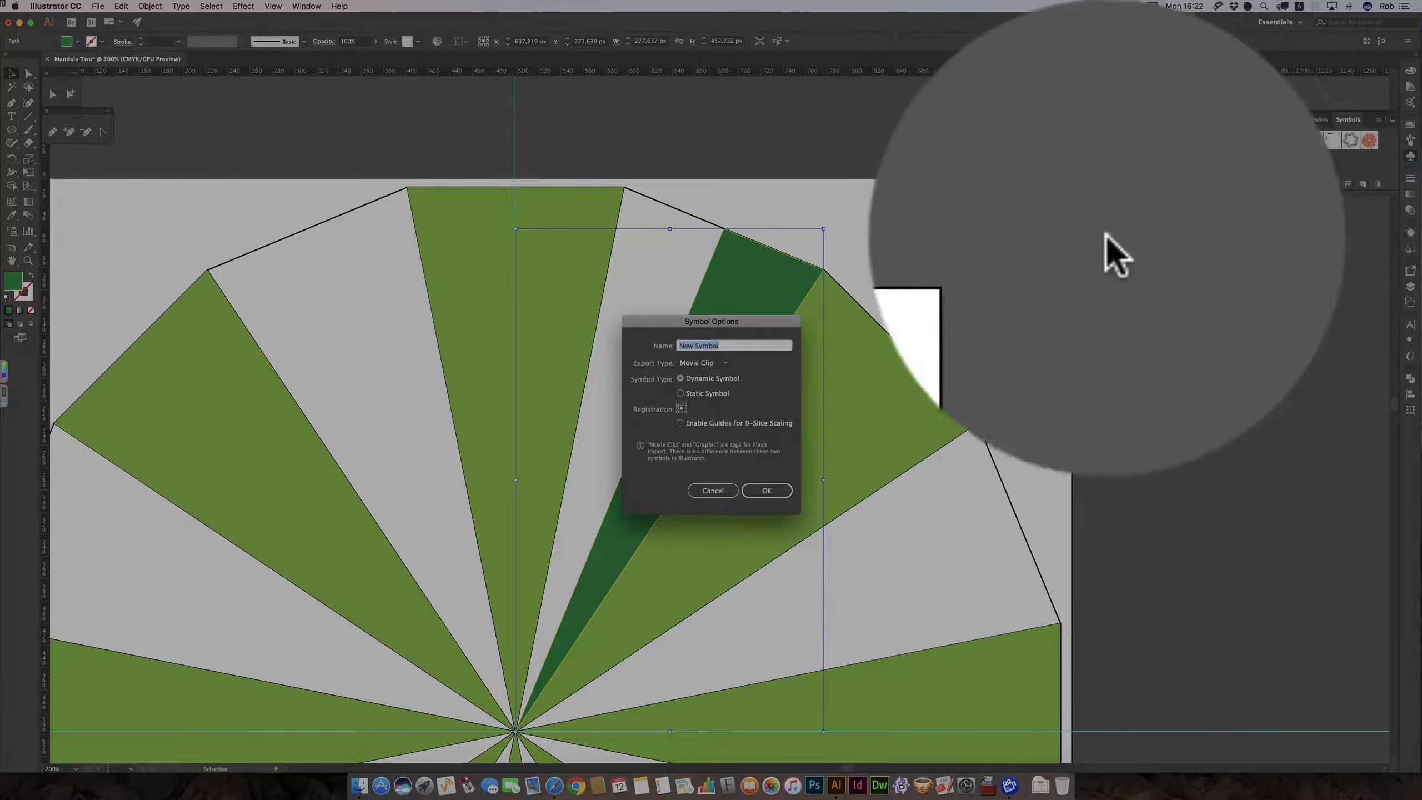
type("Symbol_")
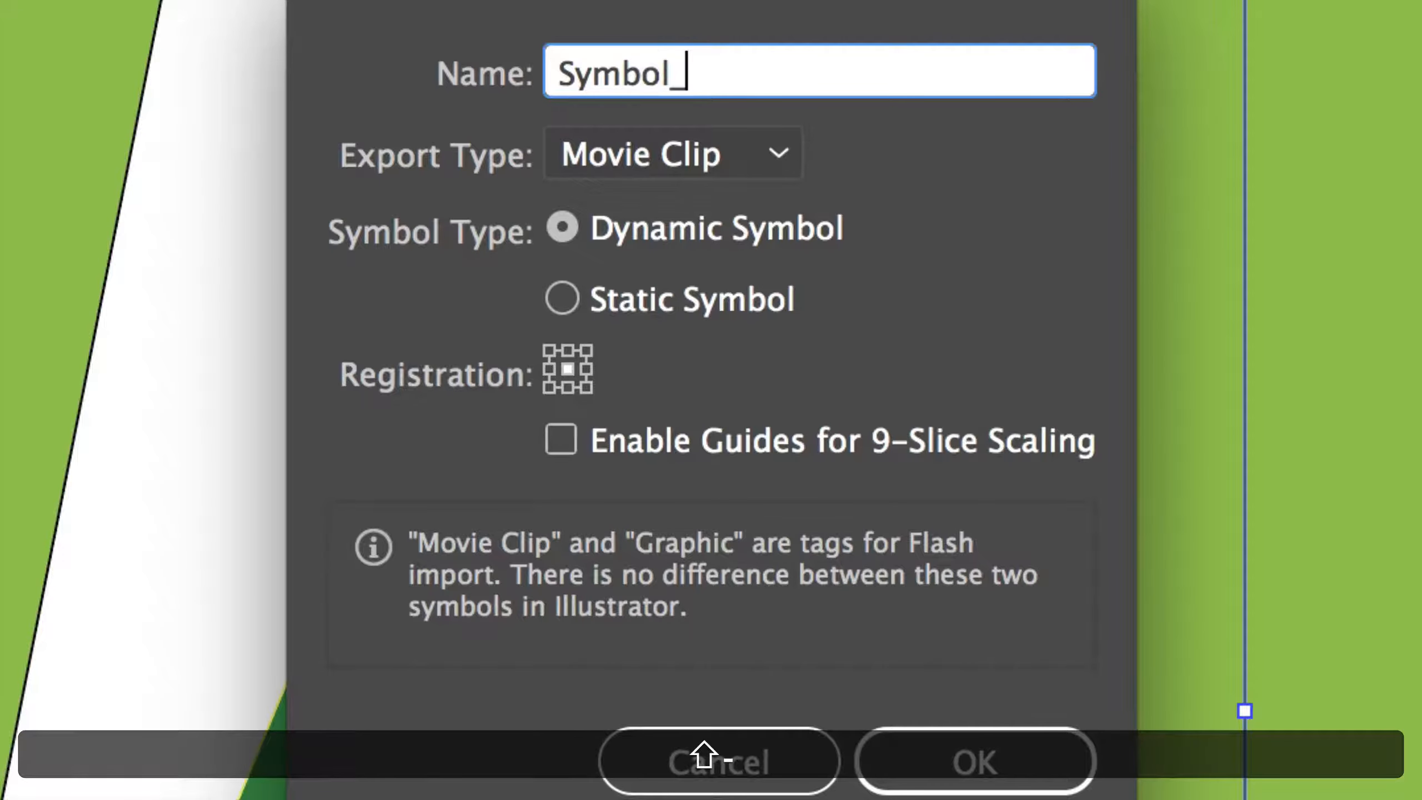
type("Tw")
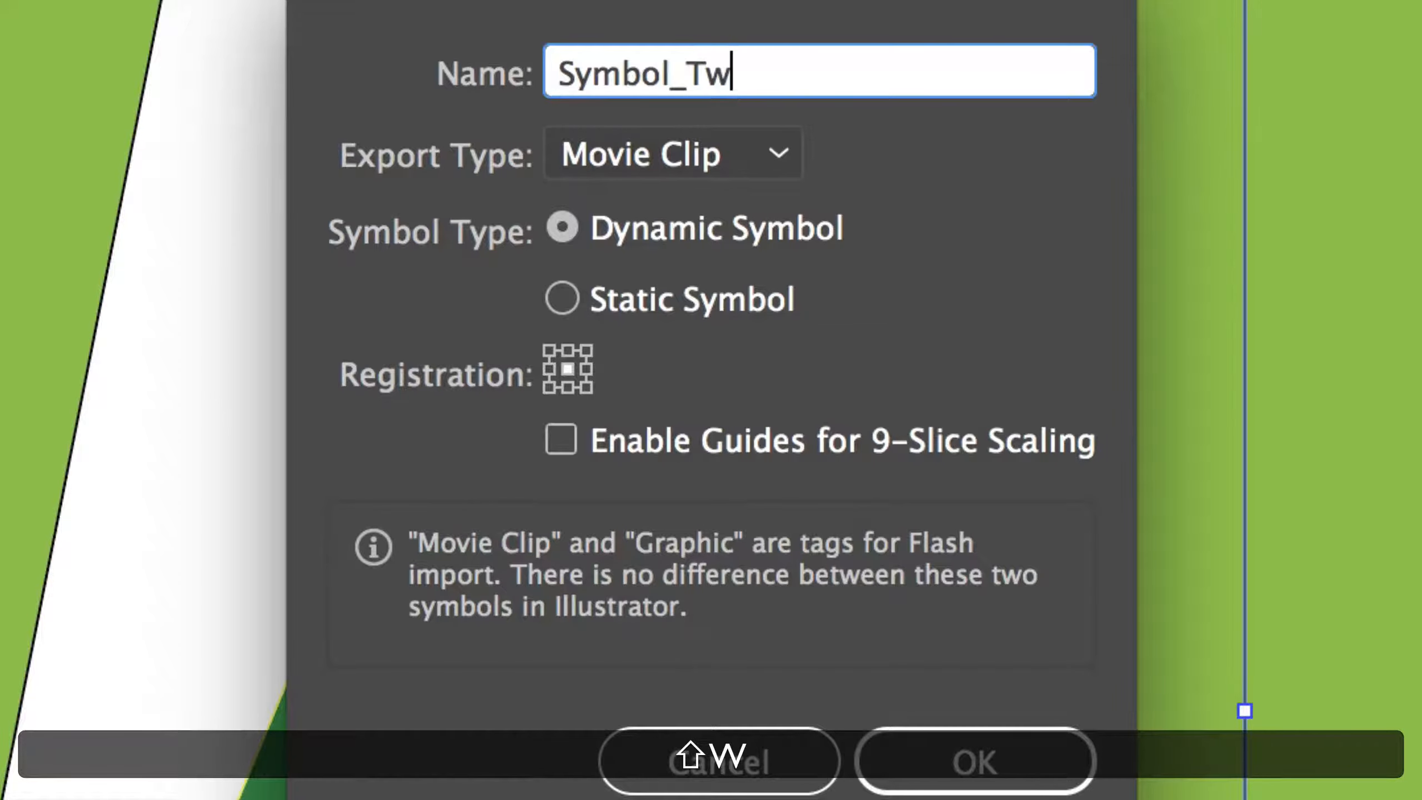
type("o")
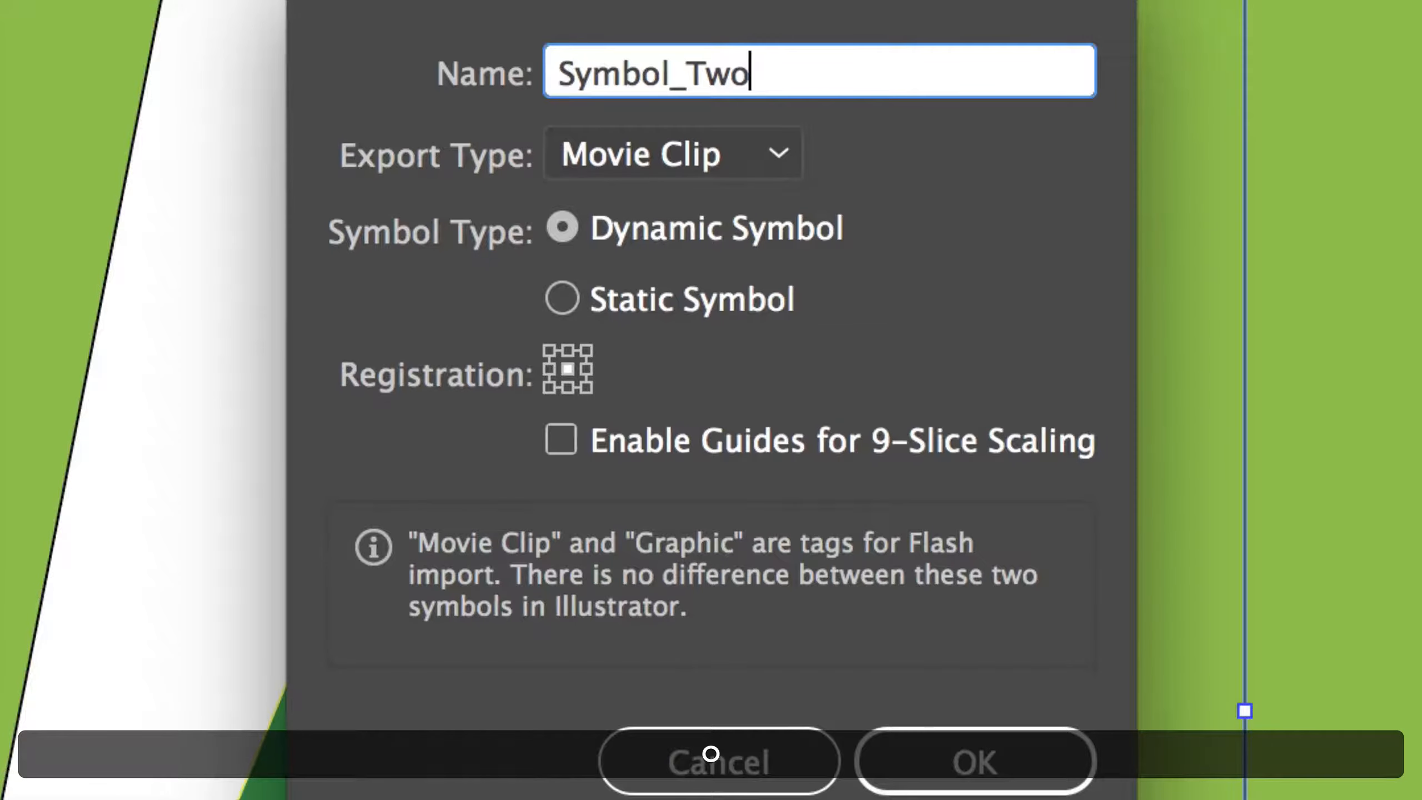
left_click(561, 299)
left_click(633, 153)
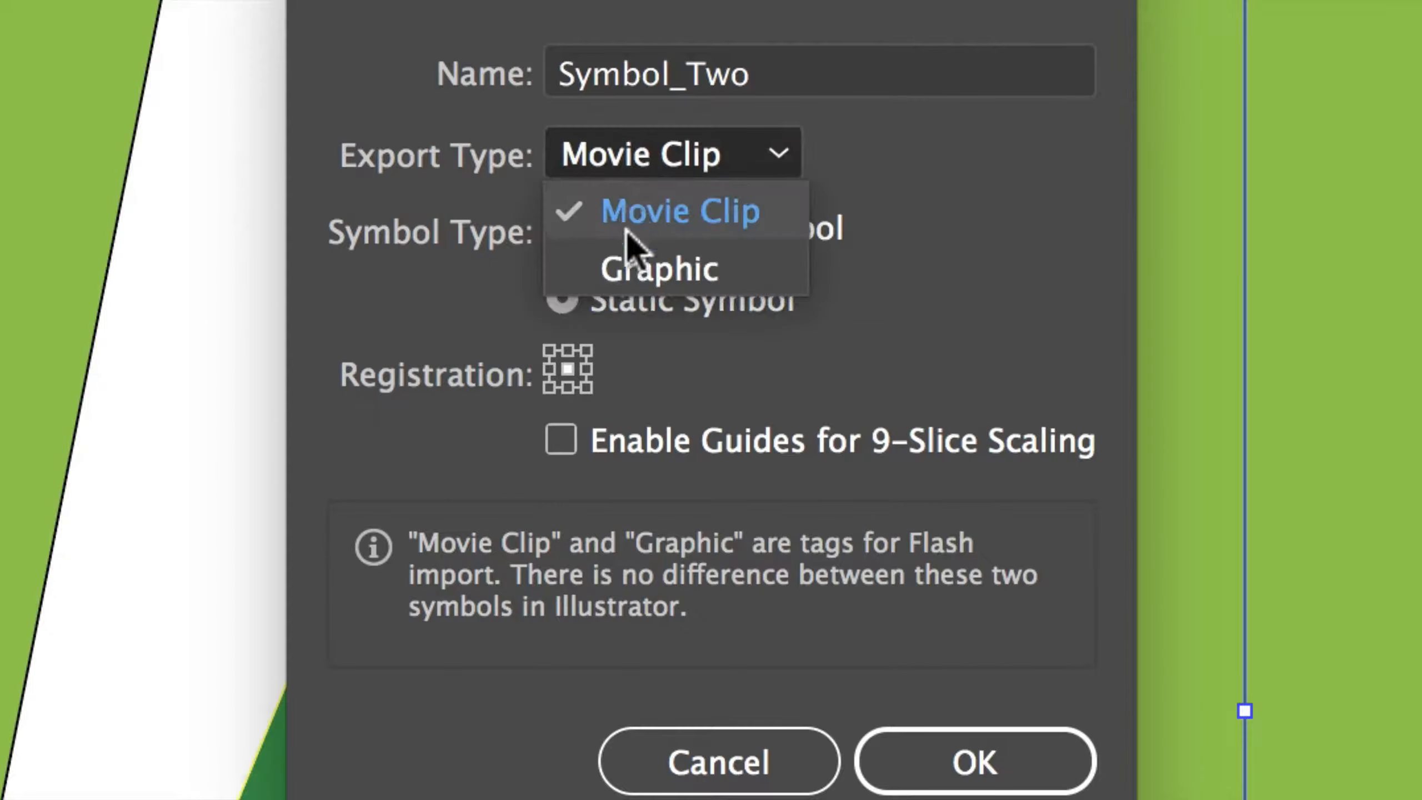
left_click(632, 267)
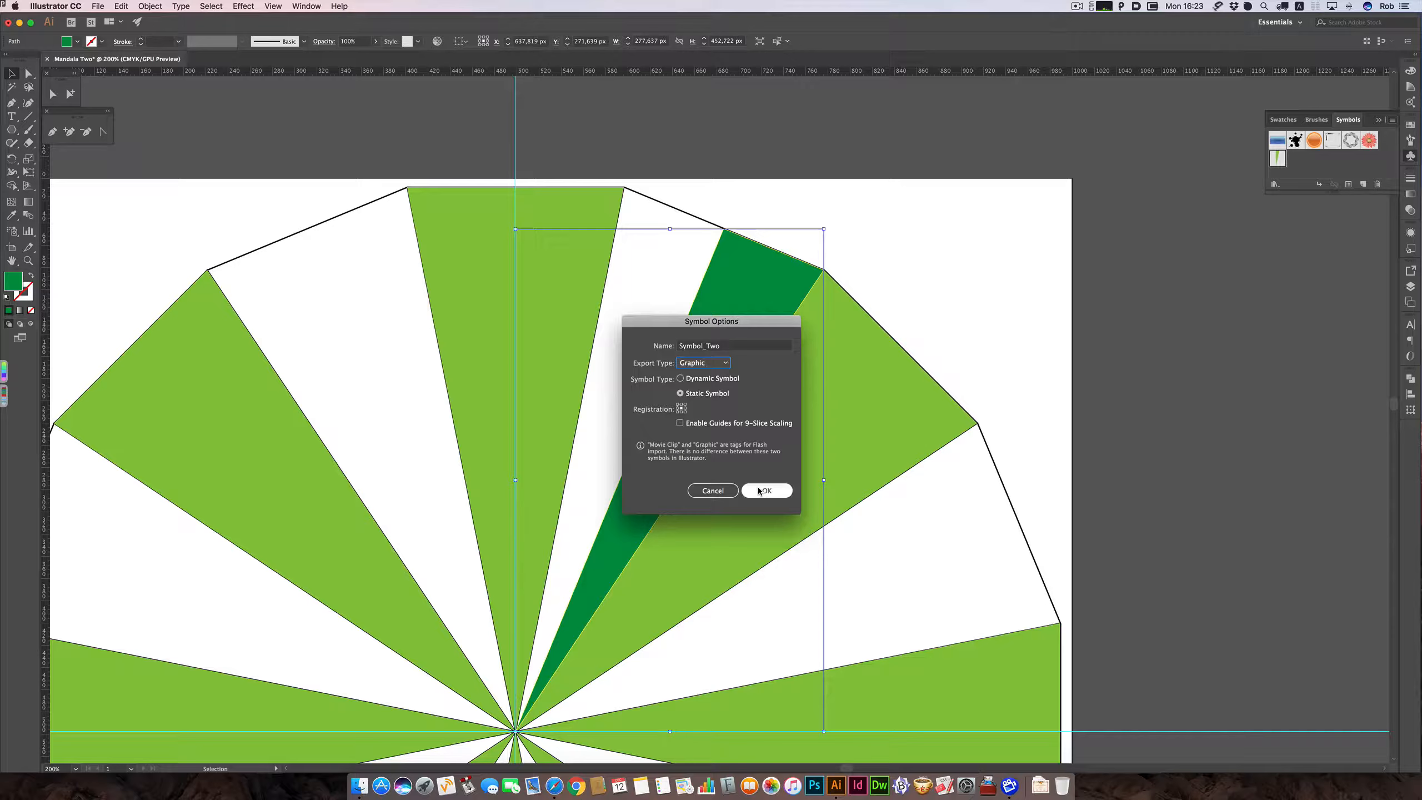
left_click(907, 753)
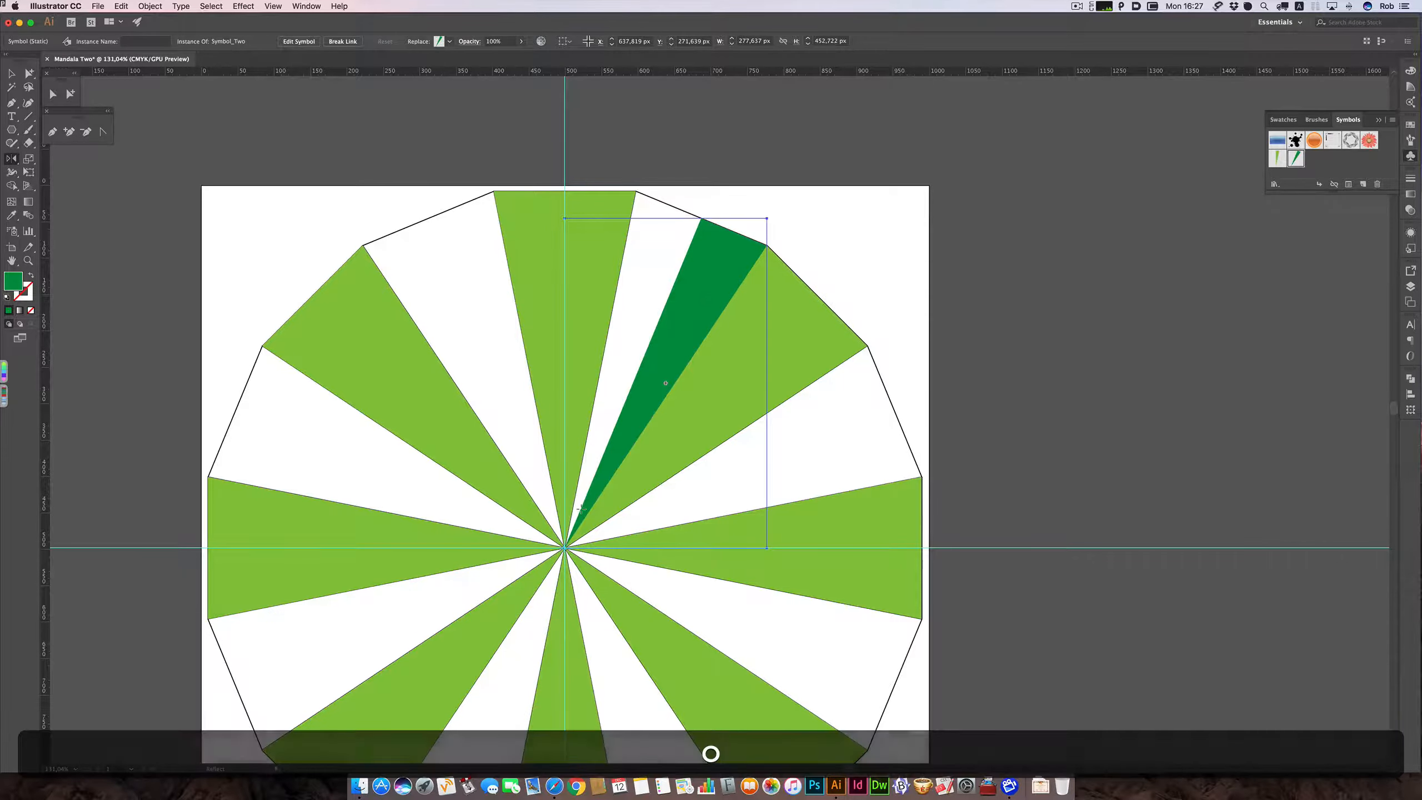
Reflect a copy of the dark green half section across its edge facing the uppermost section, through the mandala's centre.
key("super+space")
left_click_drag(564, 547, 1105, 492)
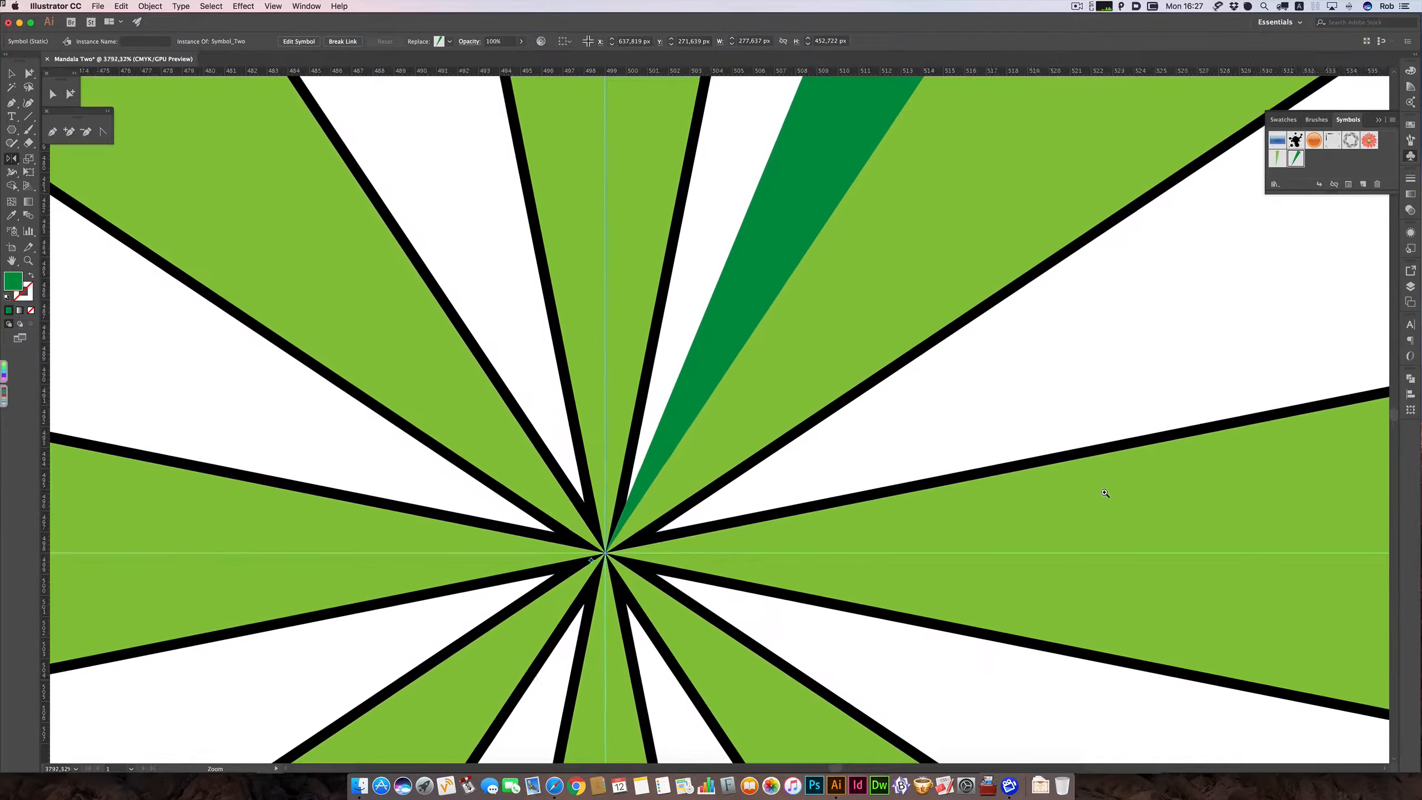
left_click_drag(616, 553, 920, 530)
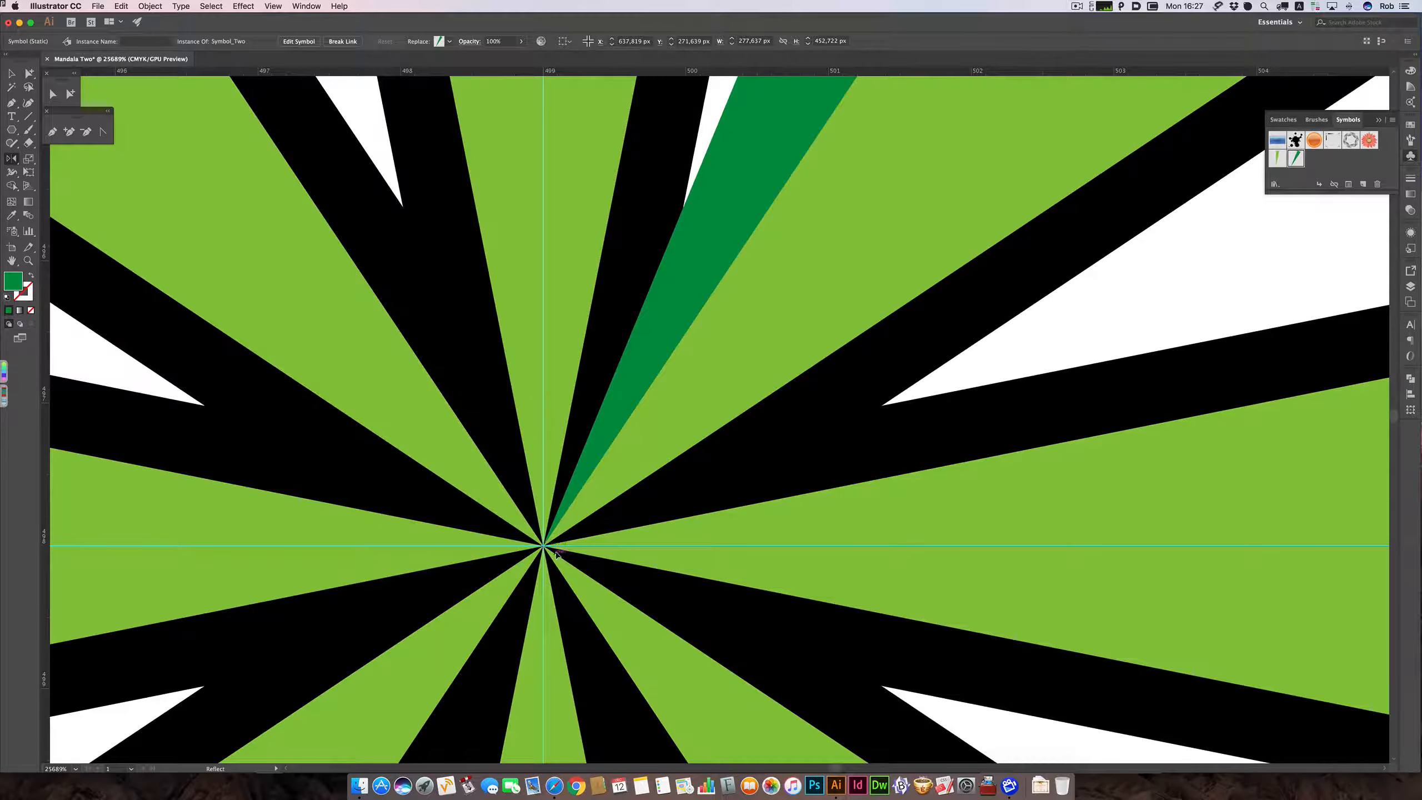
left_click_drag(693, 454, 3, 506)
left_click_drag(809, 327, 625, 568)
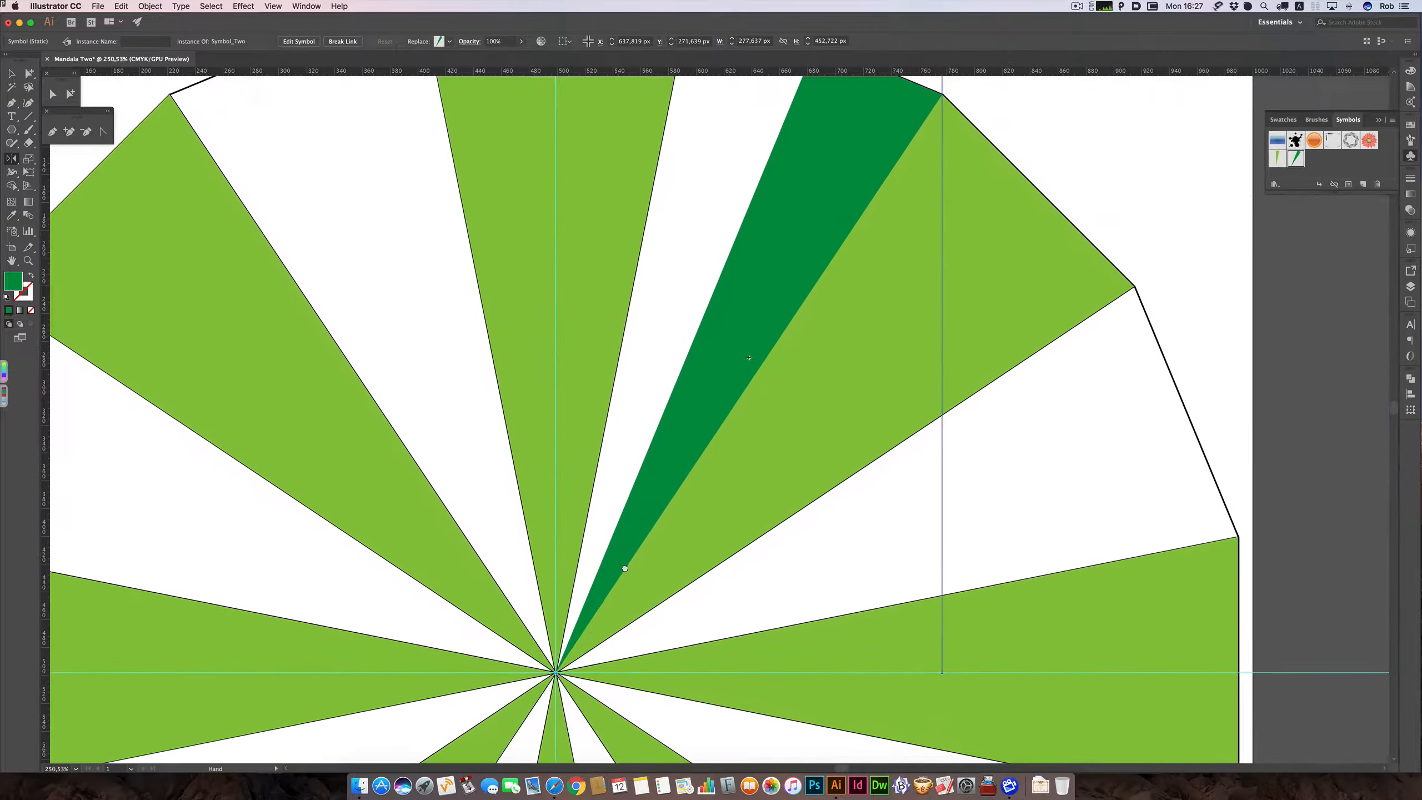
key("alt")
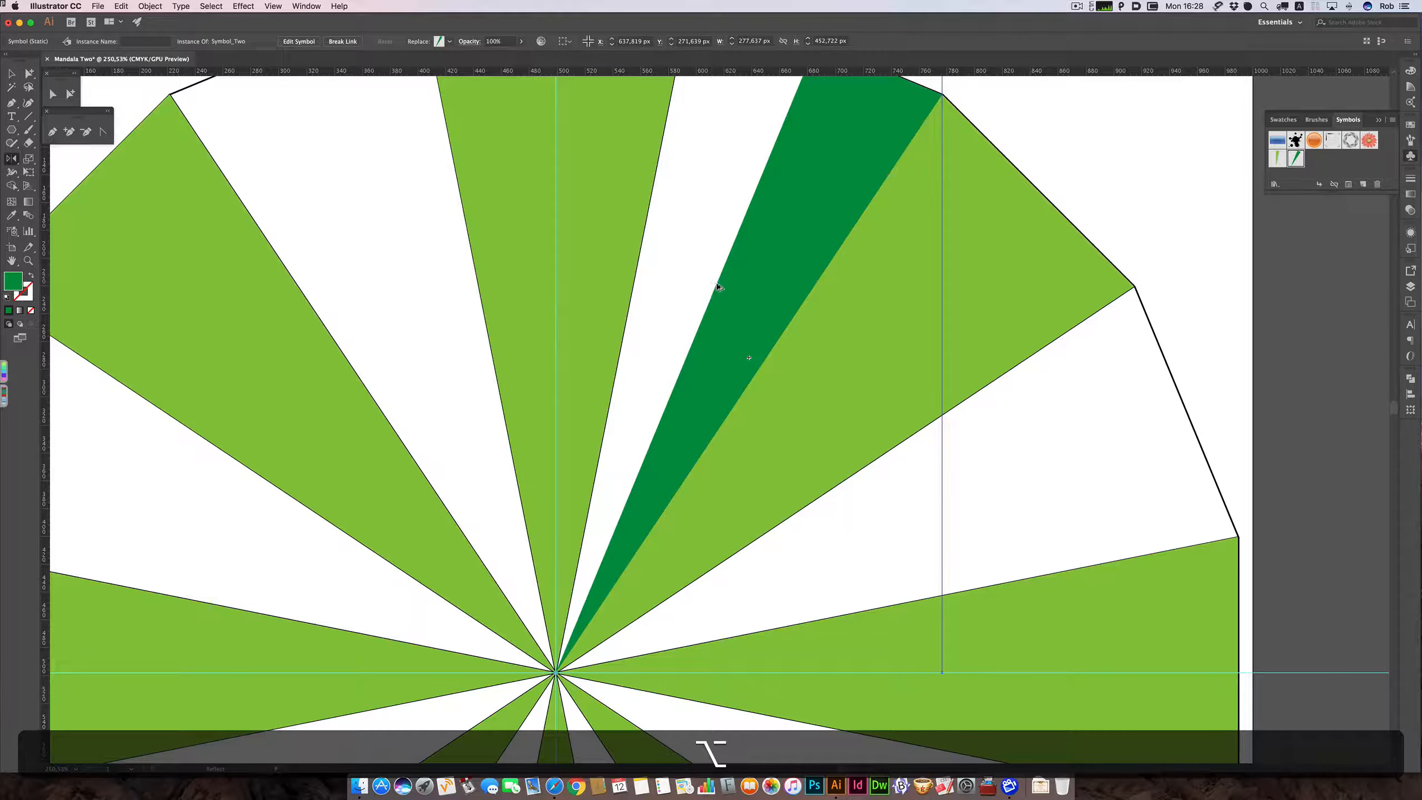
left_click(716, 284, "alt")
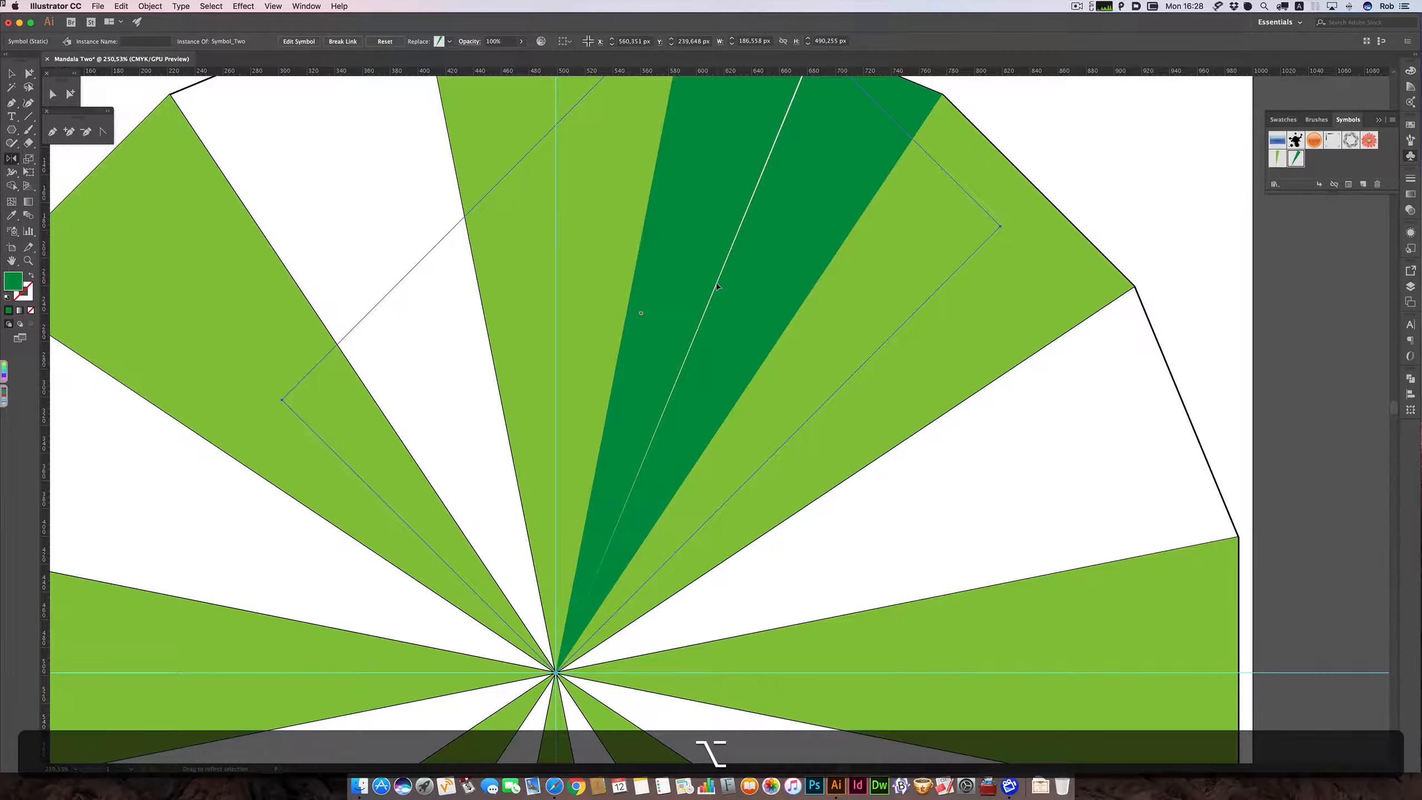
left_click_drag(864, 217, 860, 287)
scroll(860, 287, "up", 3)
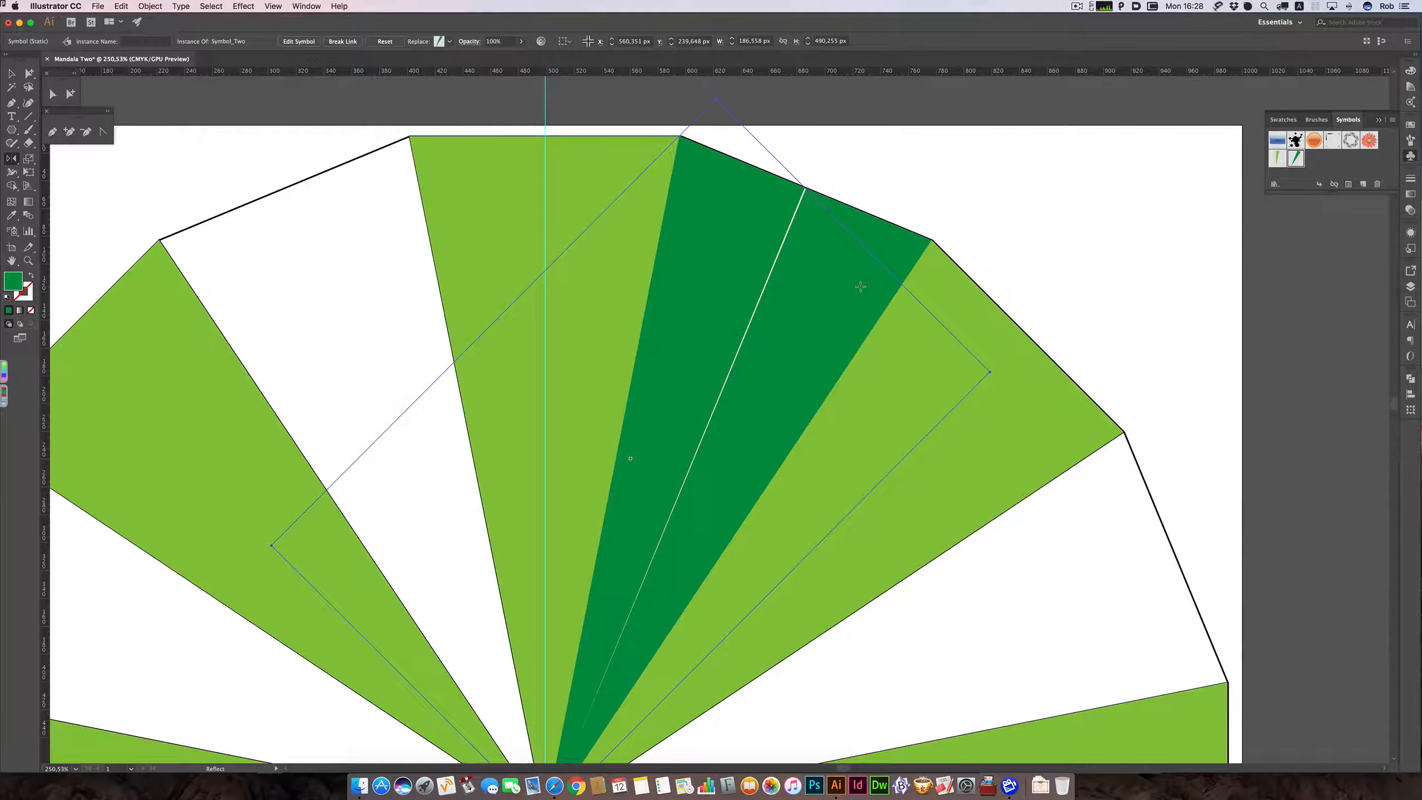
scroll(862, 282, "up", 2)
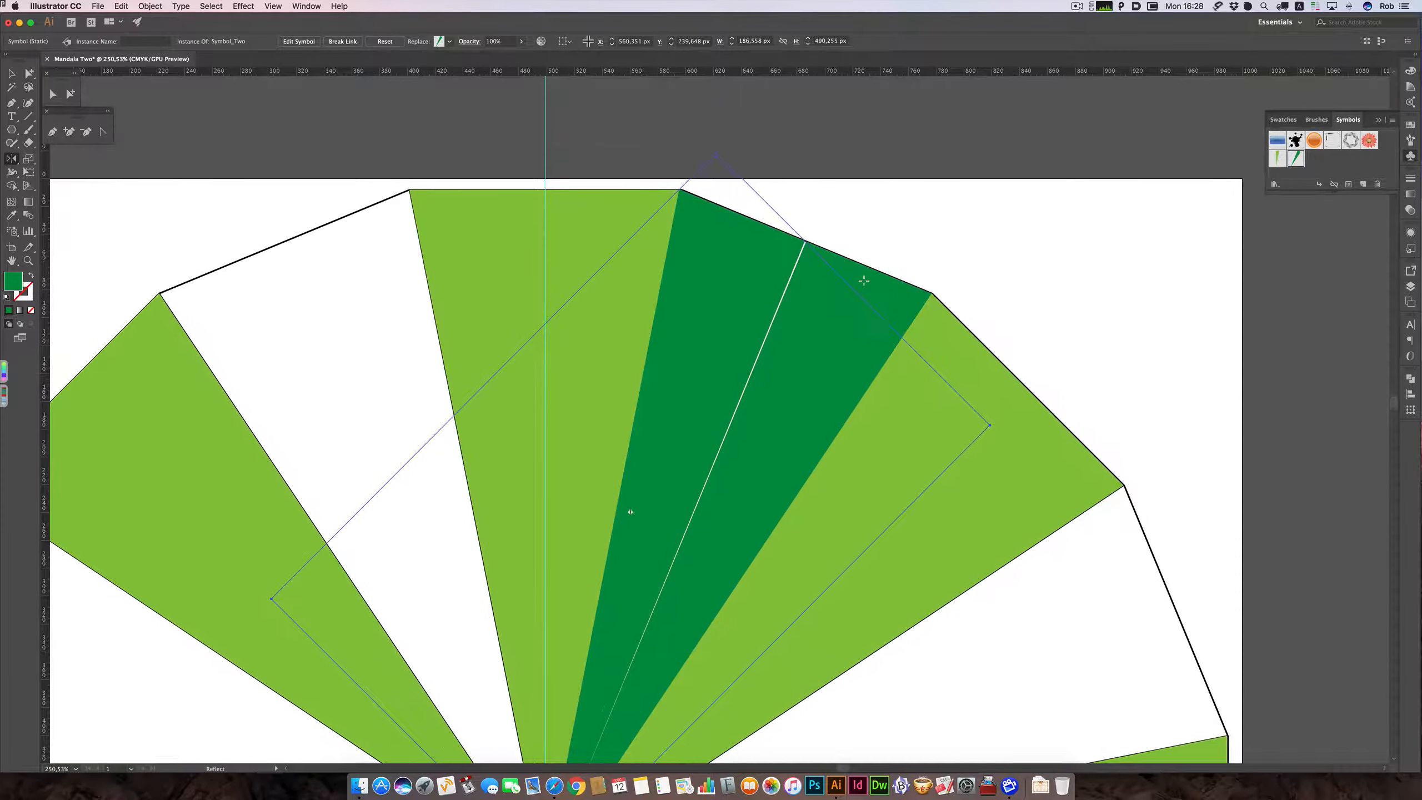
Rotate the mirrored dark green half slightly about the mandala's centre to close the white gap between the halves.
left_click_drag(804, 251, 976, 297)
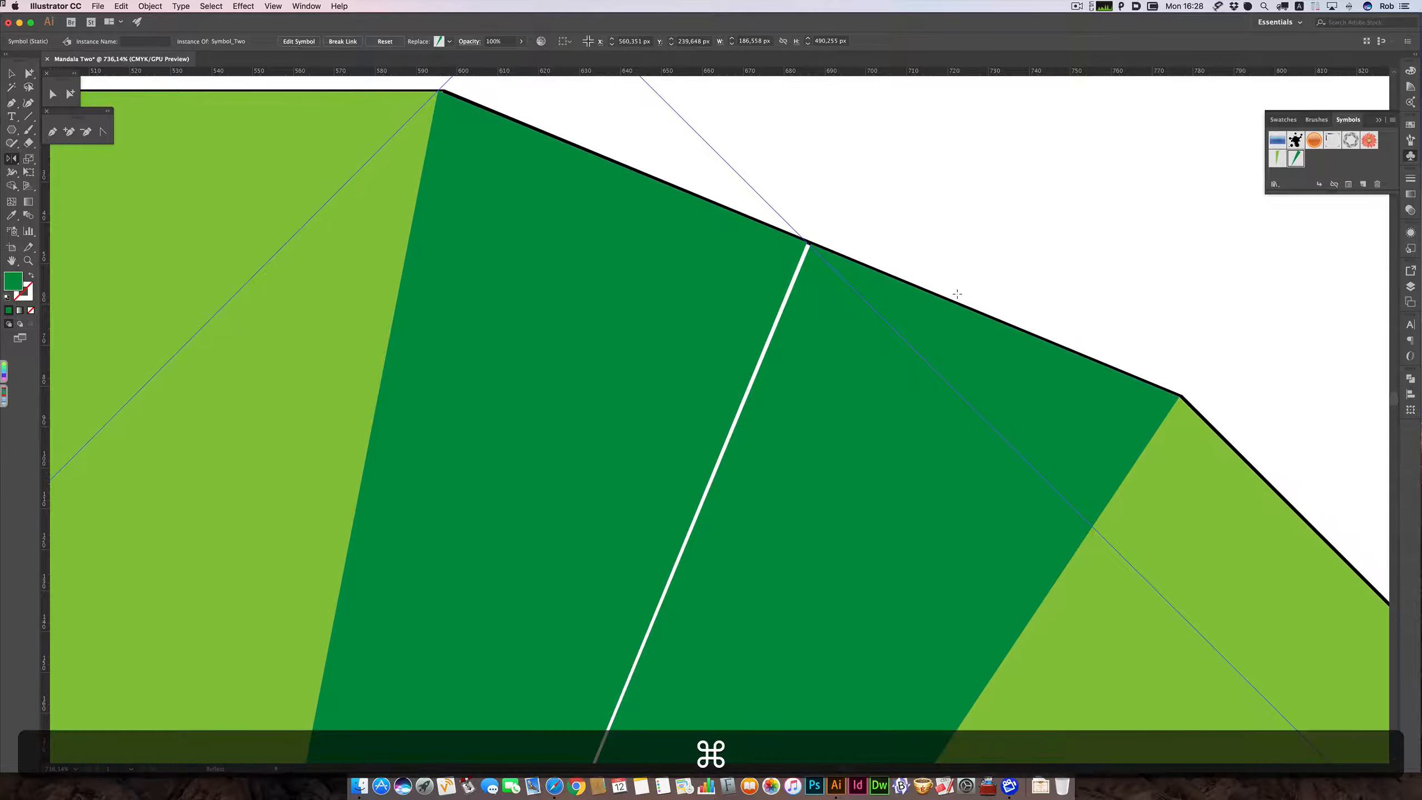
scroll(956, 294, "down", 1)
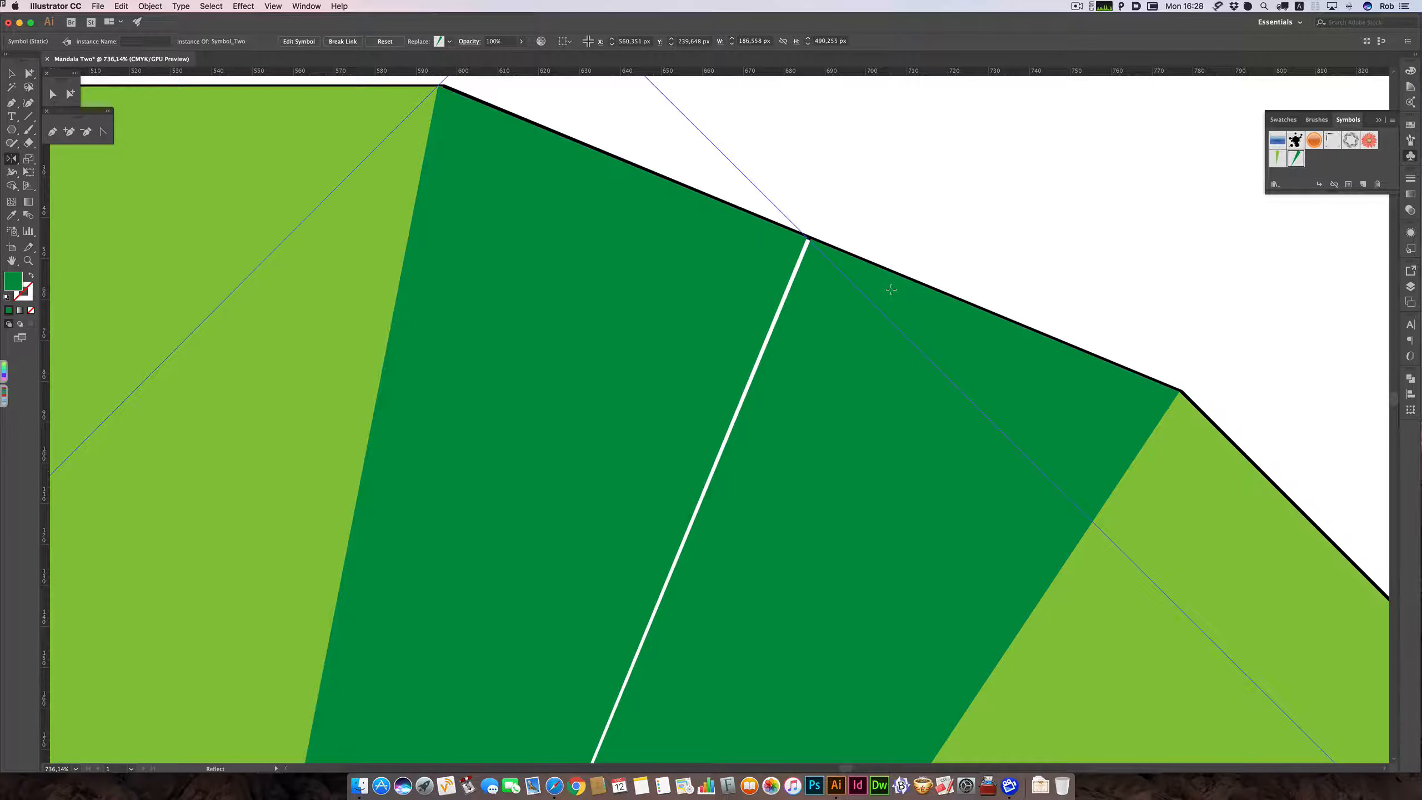
key("r")
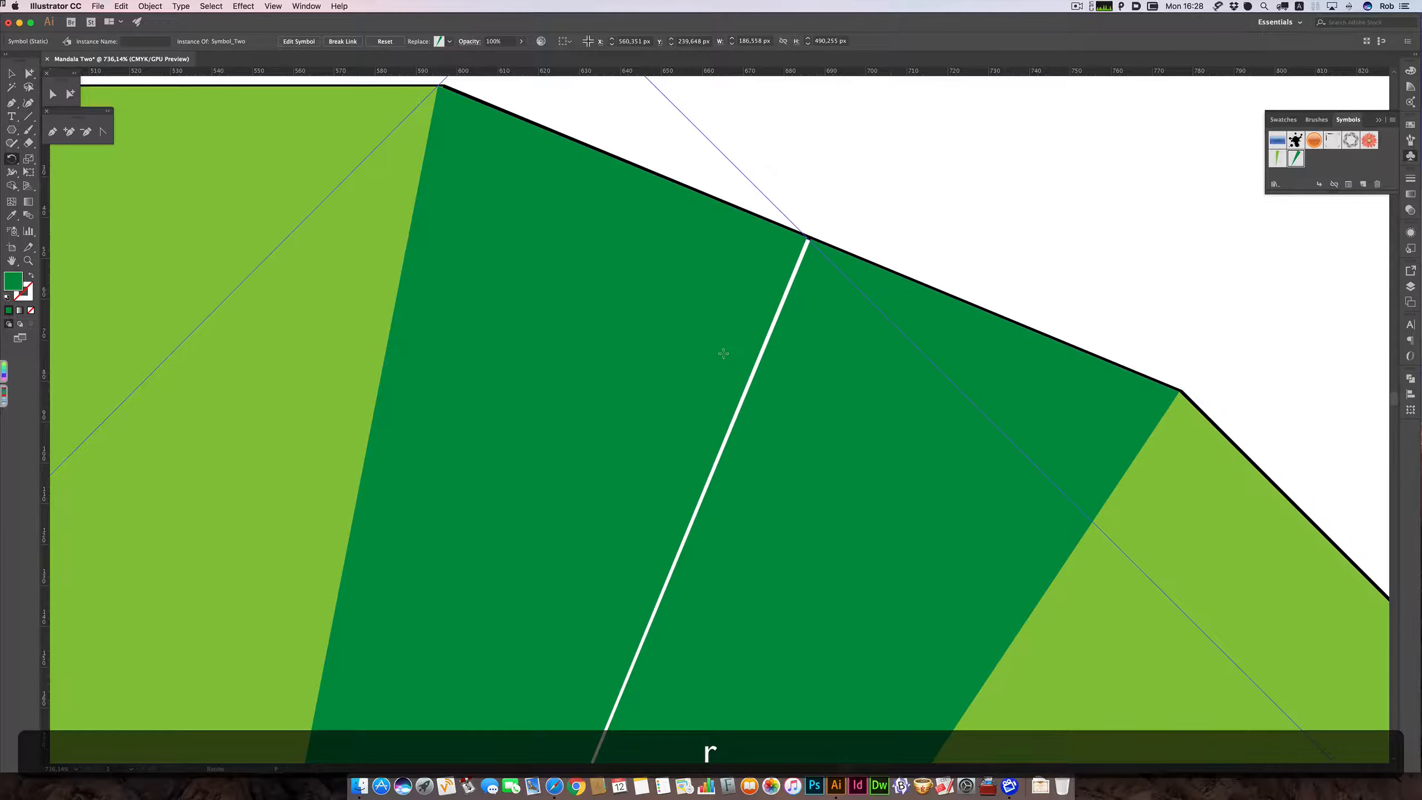
left_click_drag(723, 353, 582, 379)
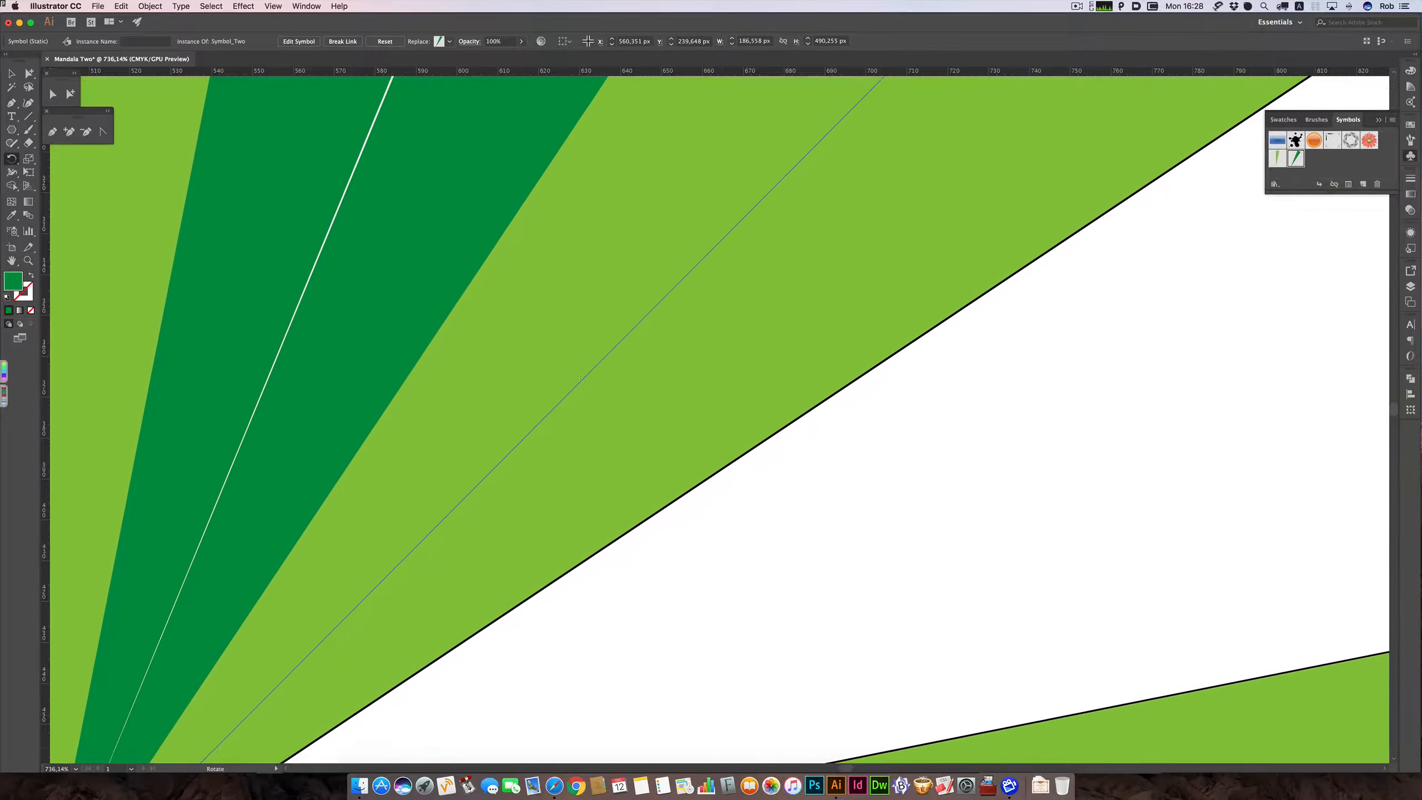
scroll(581, 379, "down", 10)
scroll(581, 380, "left", 5)
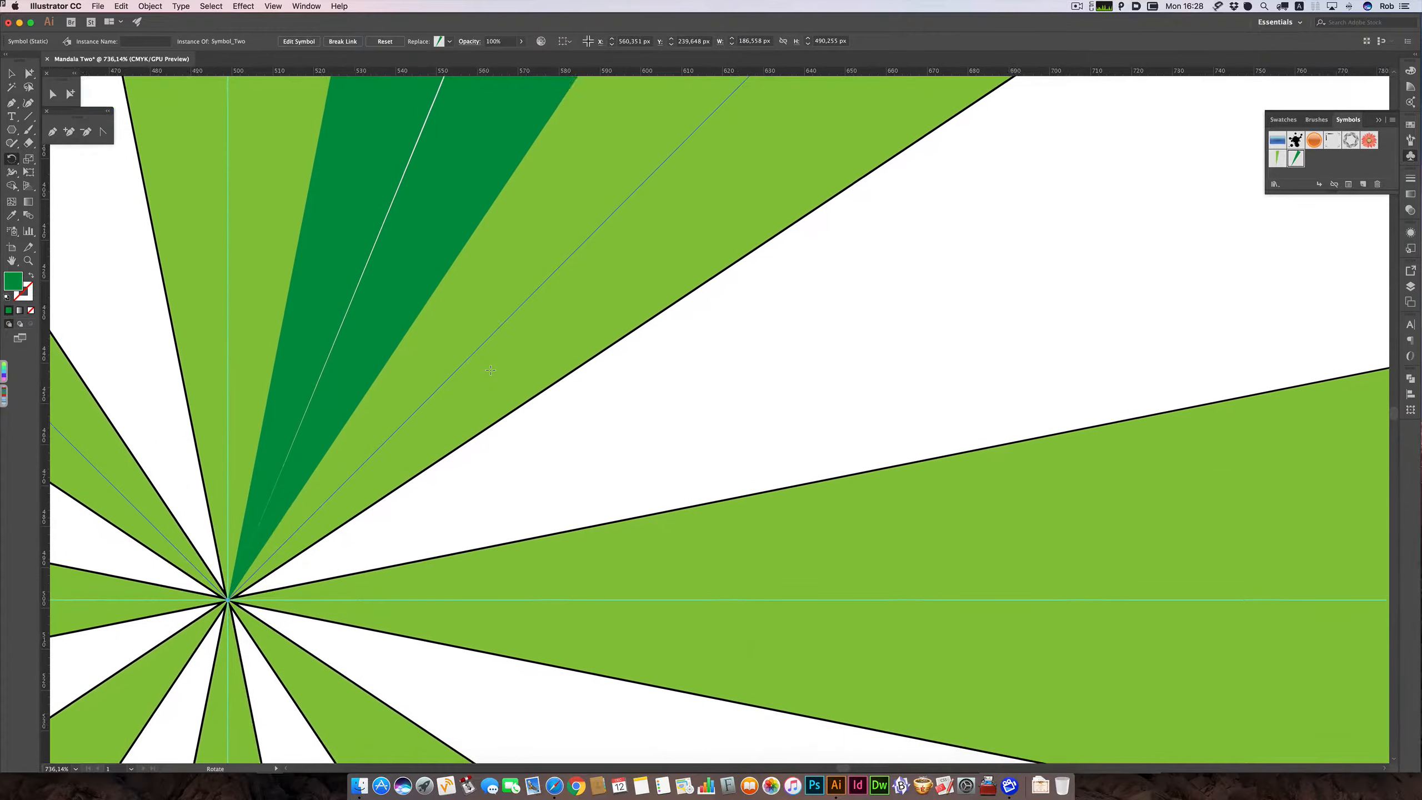
scroll(491, 370, "left", 3)
key("super+space")
left_click_drag(294, 595, 165, 575)
left_click_drag(529, 221, 463, 739)
key("super+space")
left_click_drag(544, 327, 914, 419)
left_click_drag(549, 323, 563, 329)
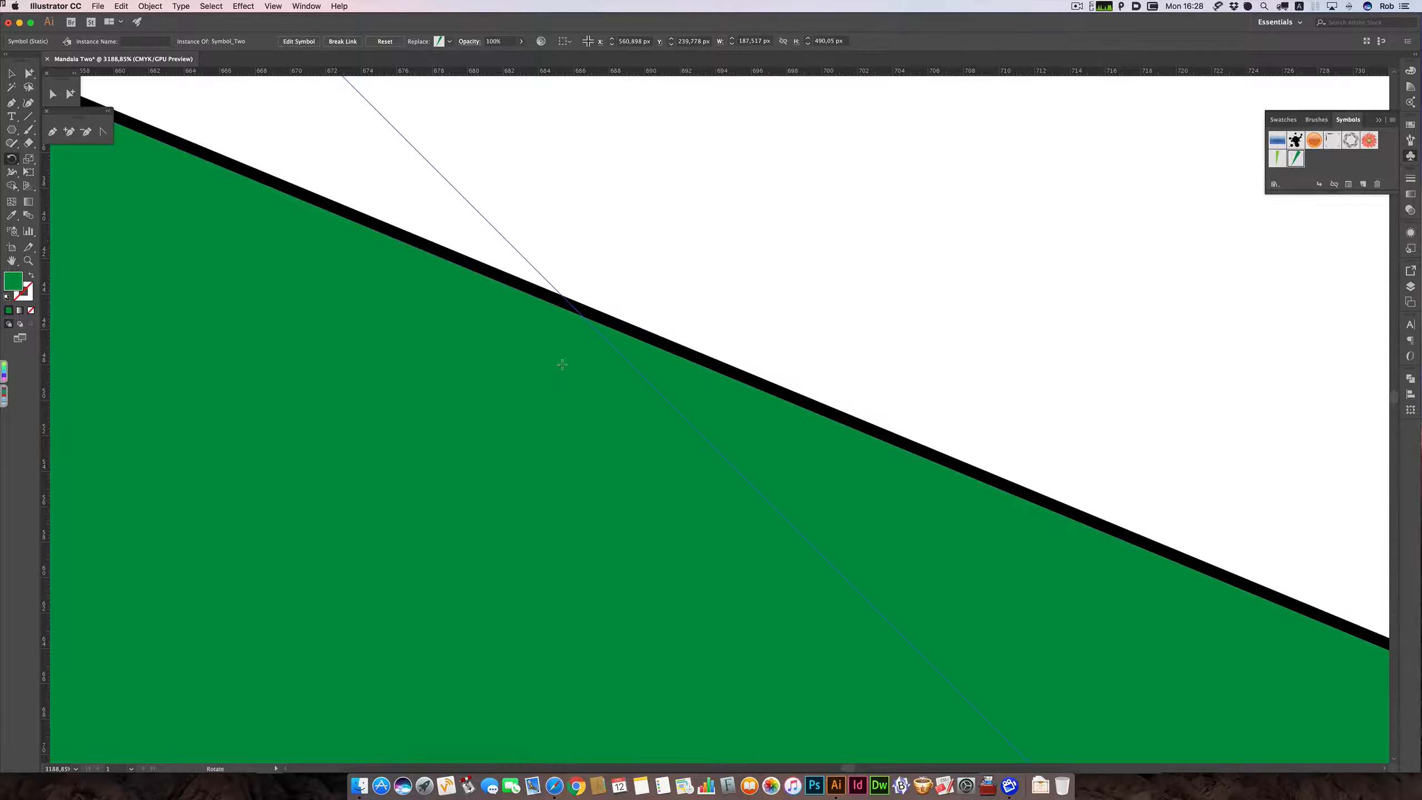
Select both dark green halves and group them into one section.
left_click(540, 416, "alt")
left_click(540, 416, "alt")
left_click(540, 416, "alt")
left_click(540, 416, "alt")
left_click(539, 416, "alt")
left_click(779, 460, "alt")
left_click(779, 460, "alt")
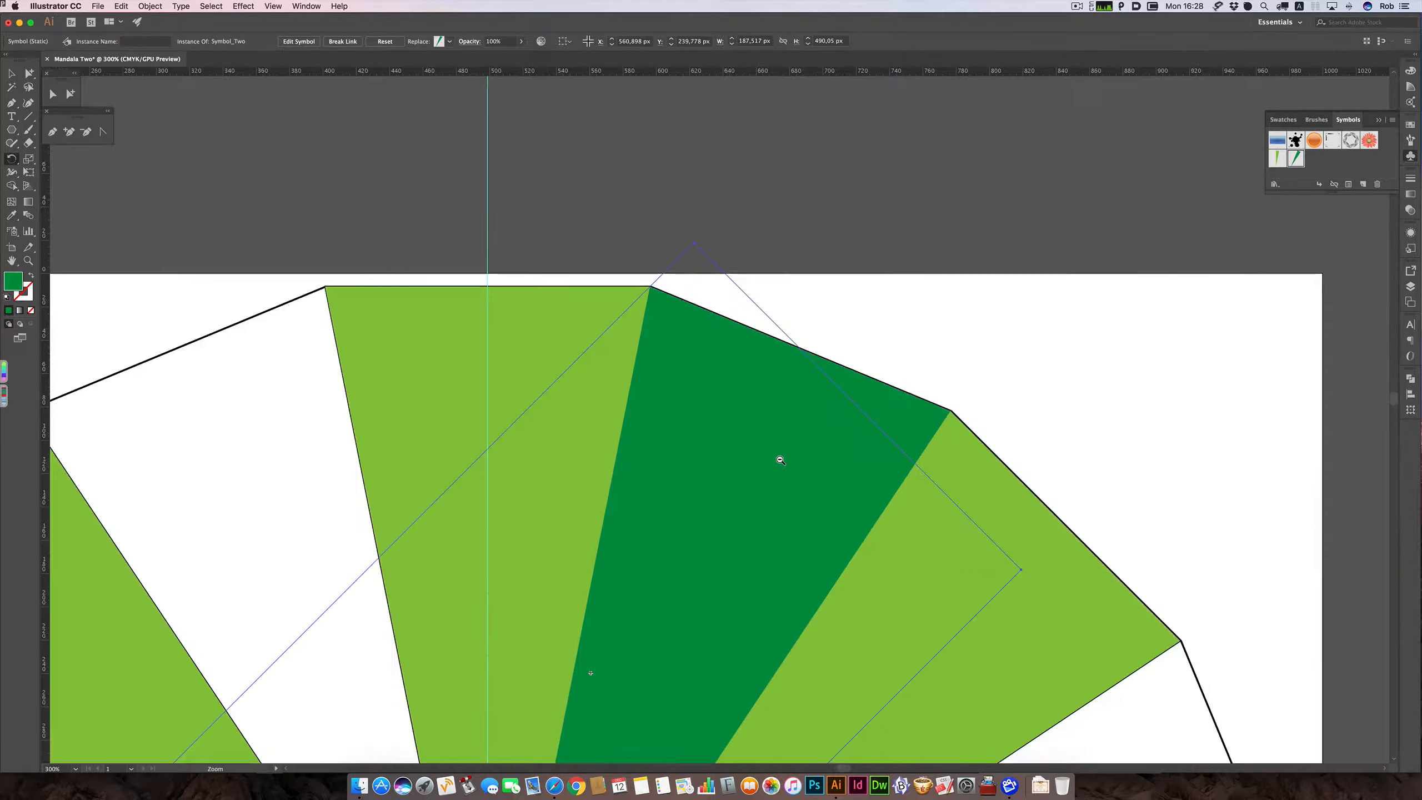
left_click(780, 459, "alt")
left_click(780, 460, "alt")
scroll(780, 460, "down", 1)
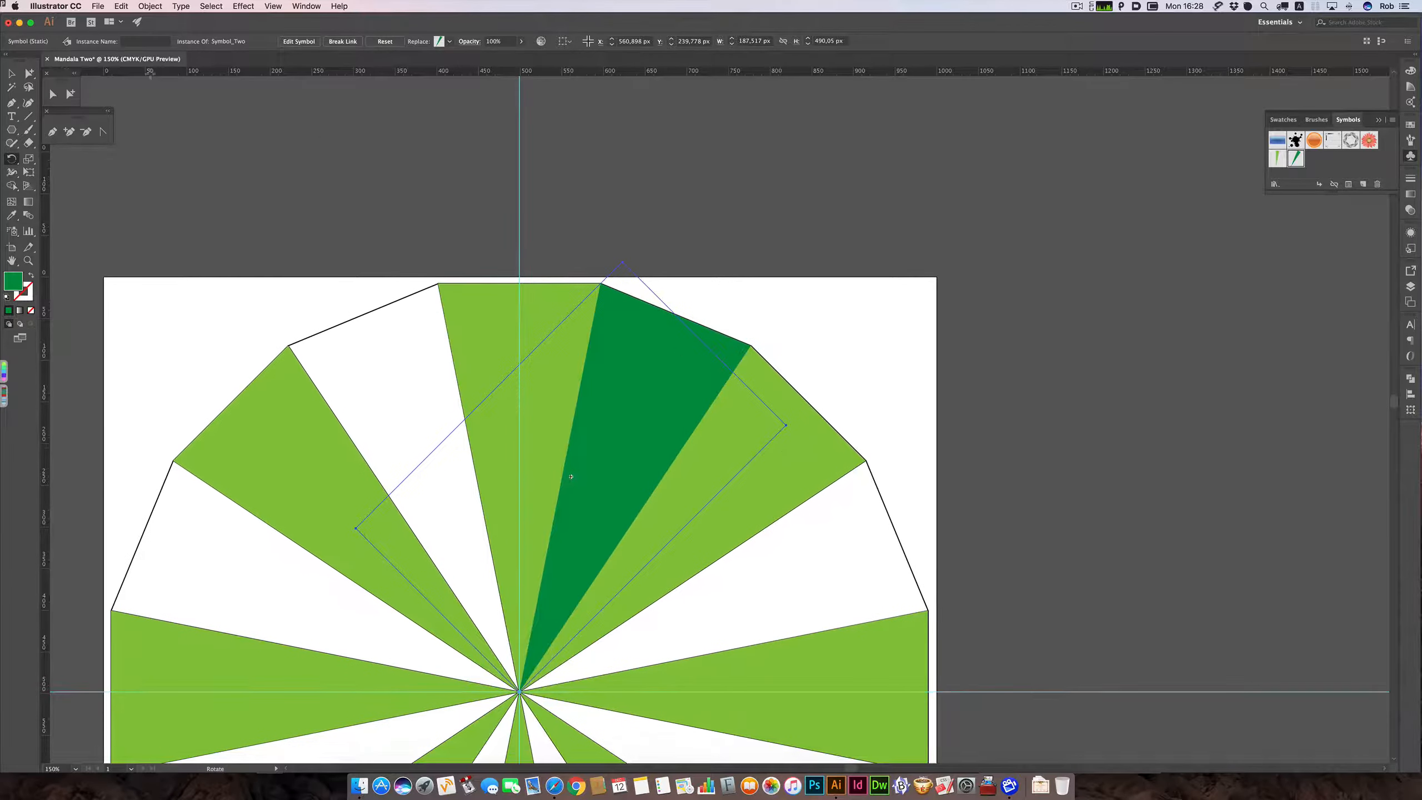
key("v")
left_click(666, 375, "shift")
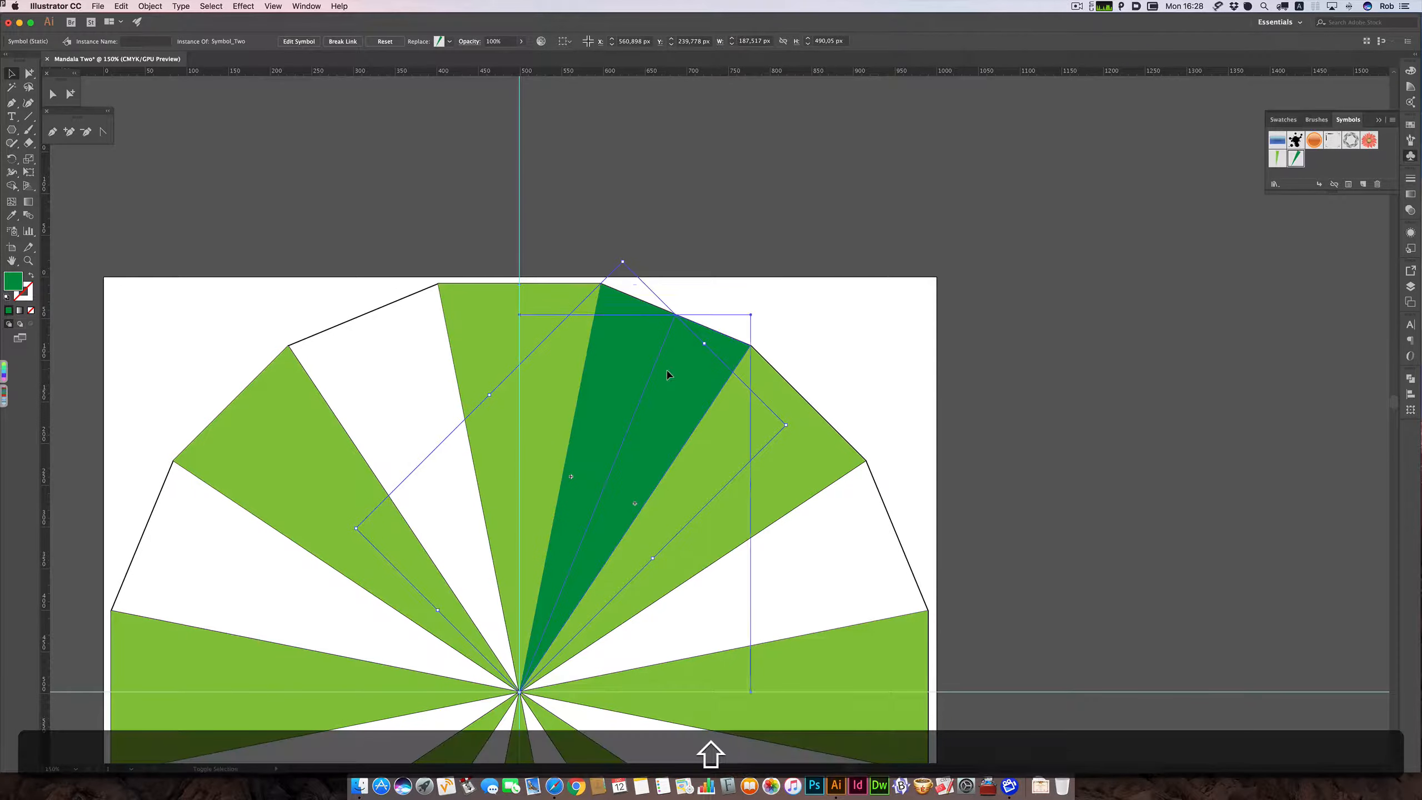
left_click(772, 338)
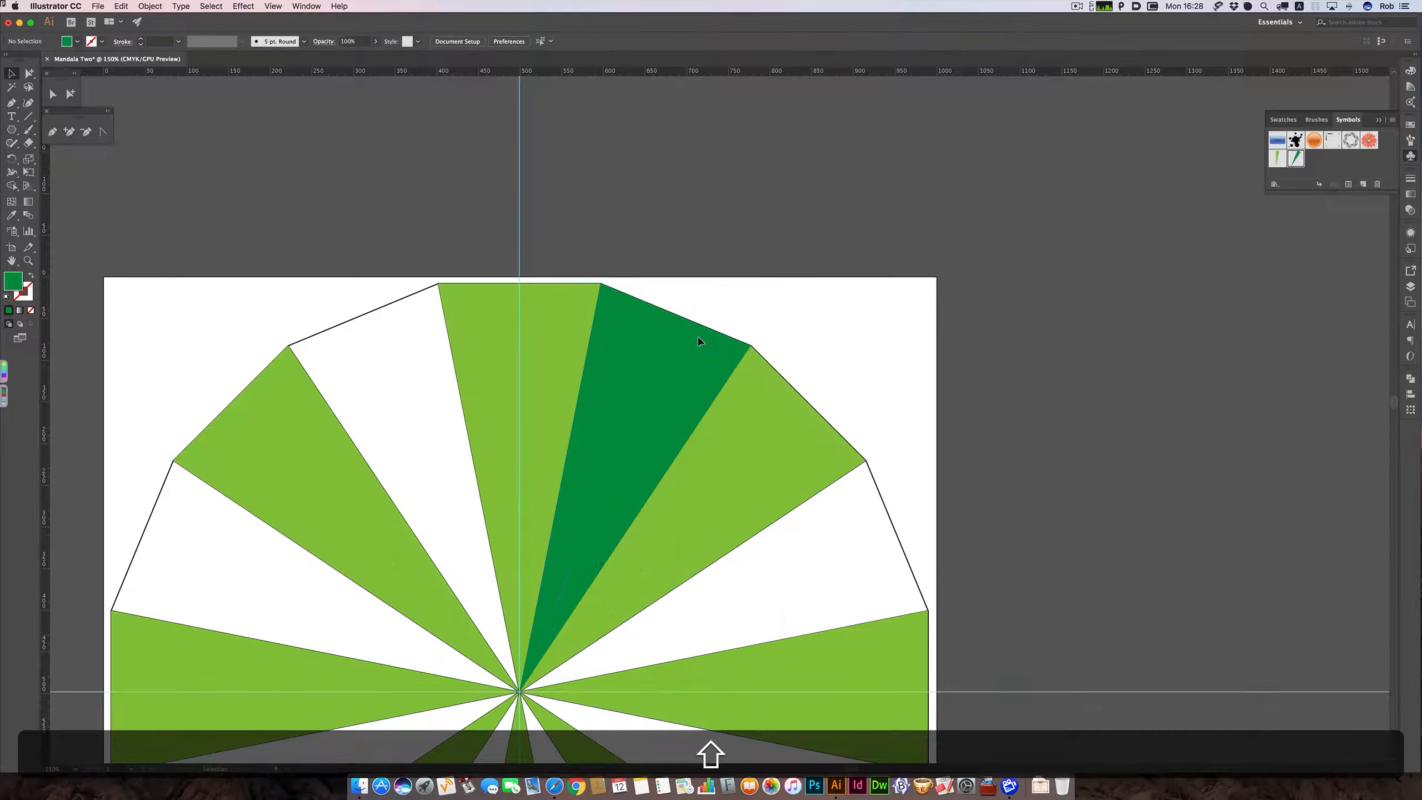
left_click(650, 342)
left_click(638, 342, "shift")
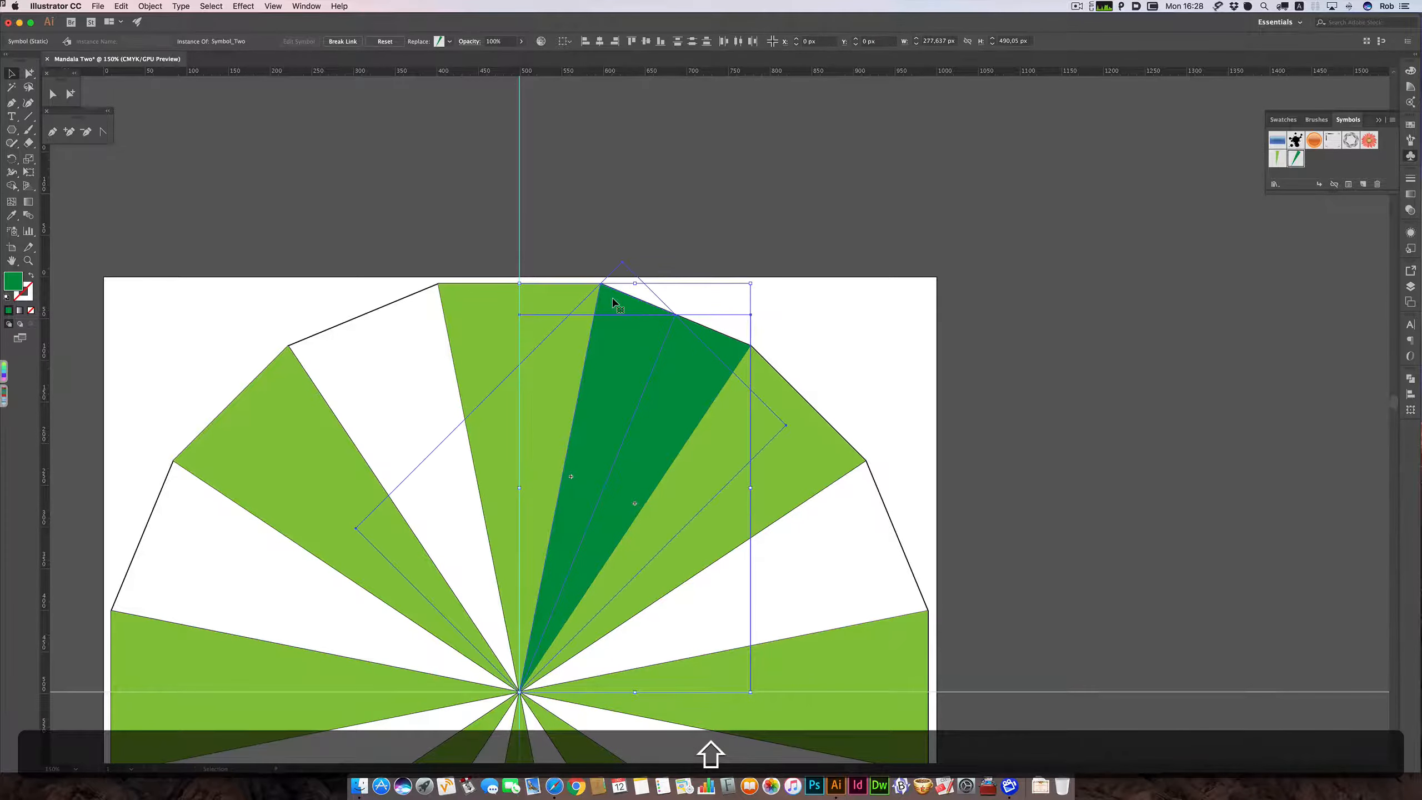
key("super+g")
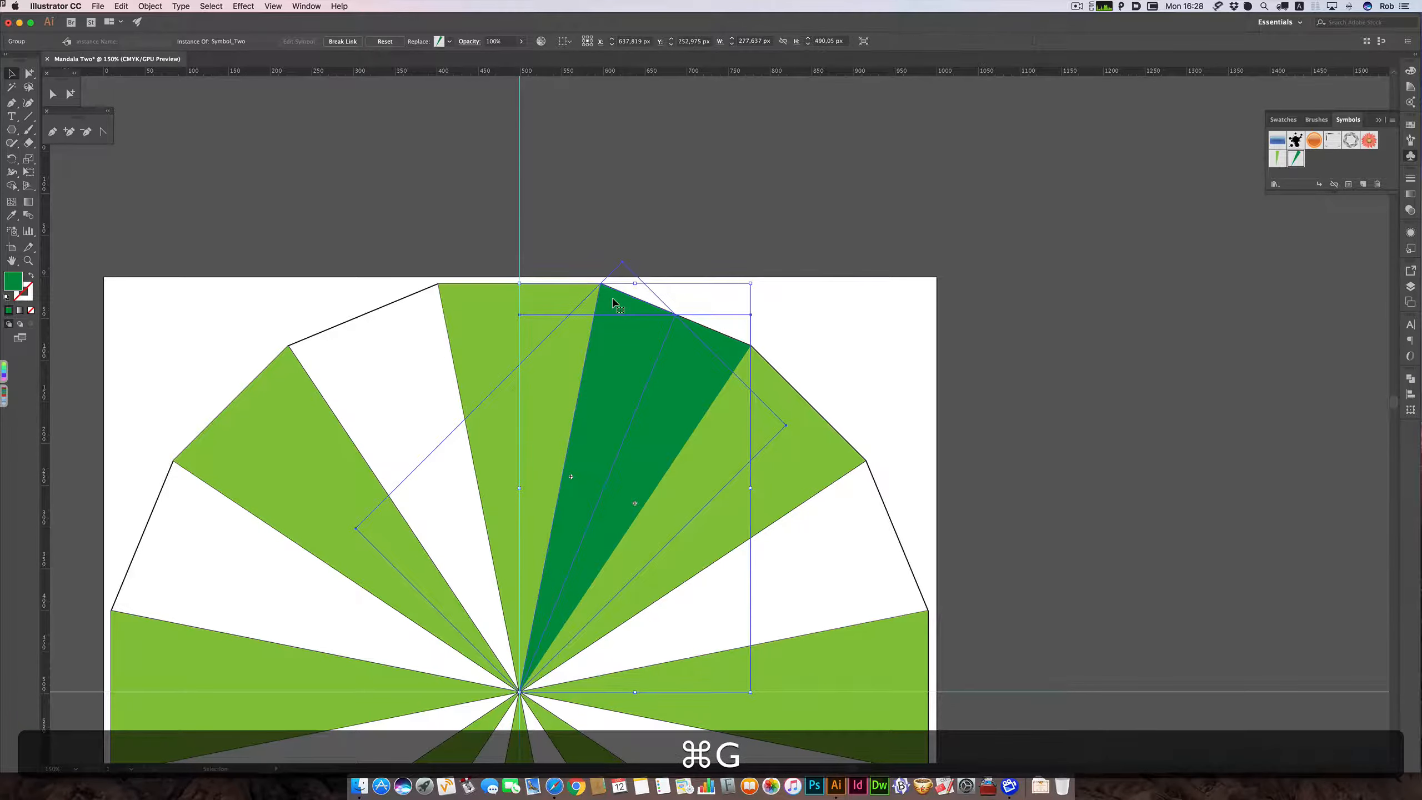
Show the document's layers and check the groups contained in the Section_One layer.
left_click(1411, 286)
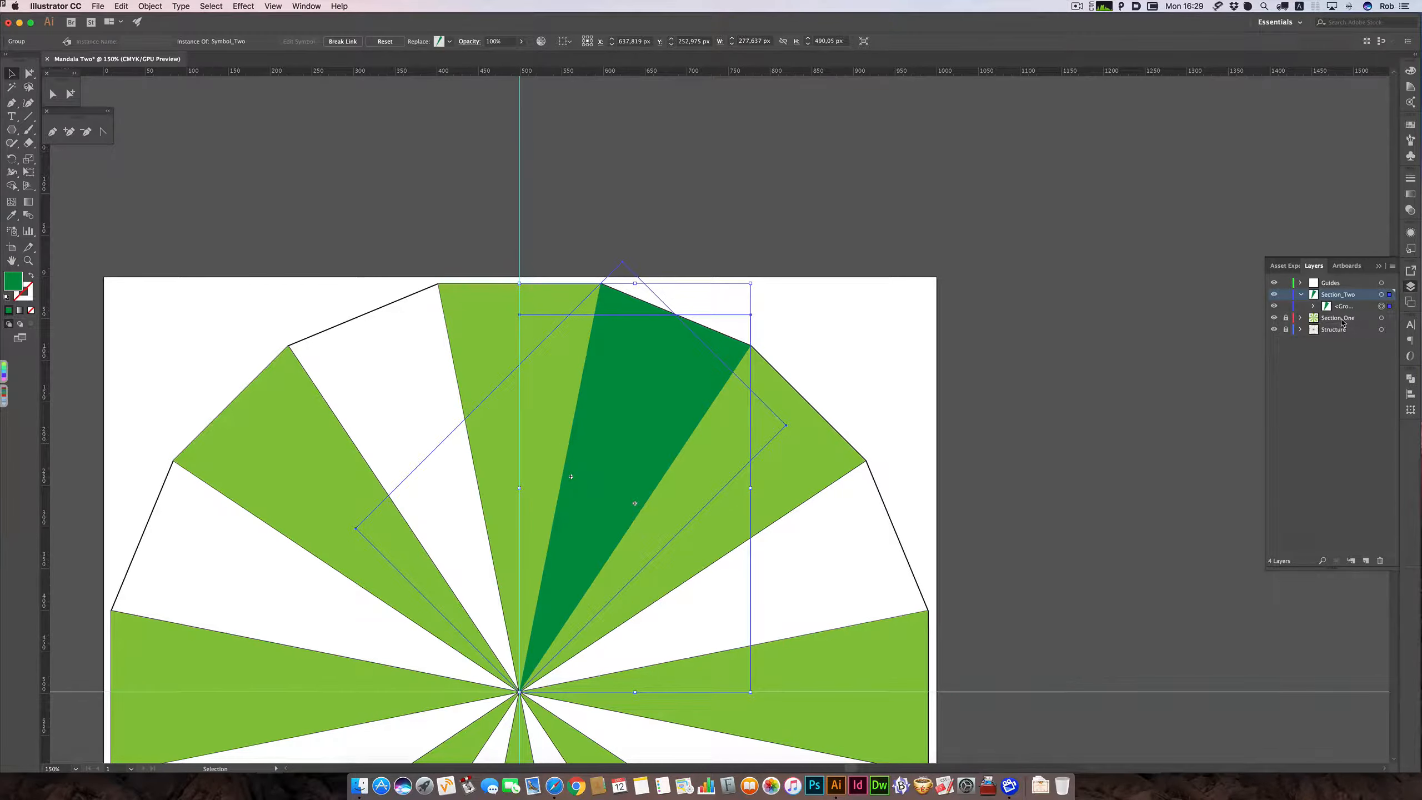
left_click(1302, 318)
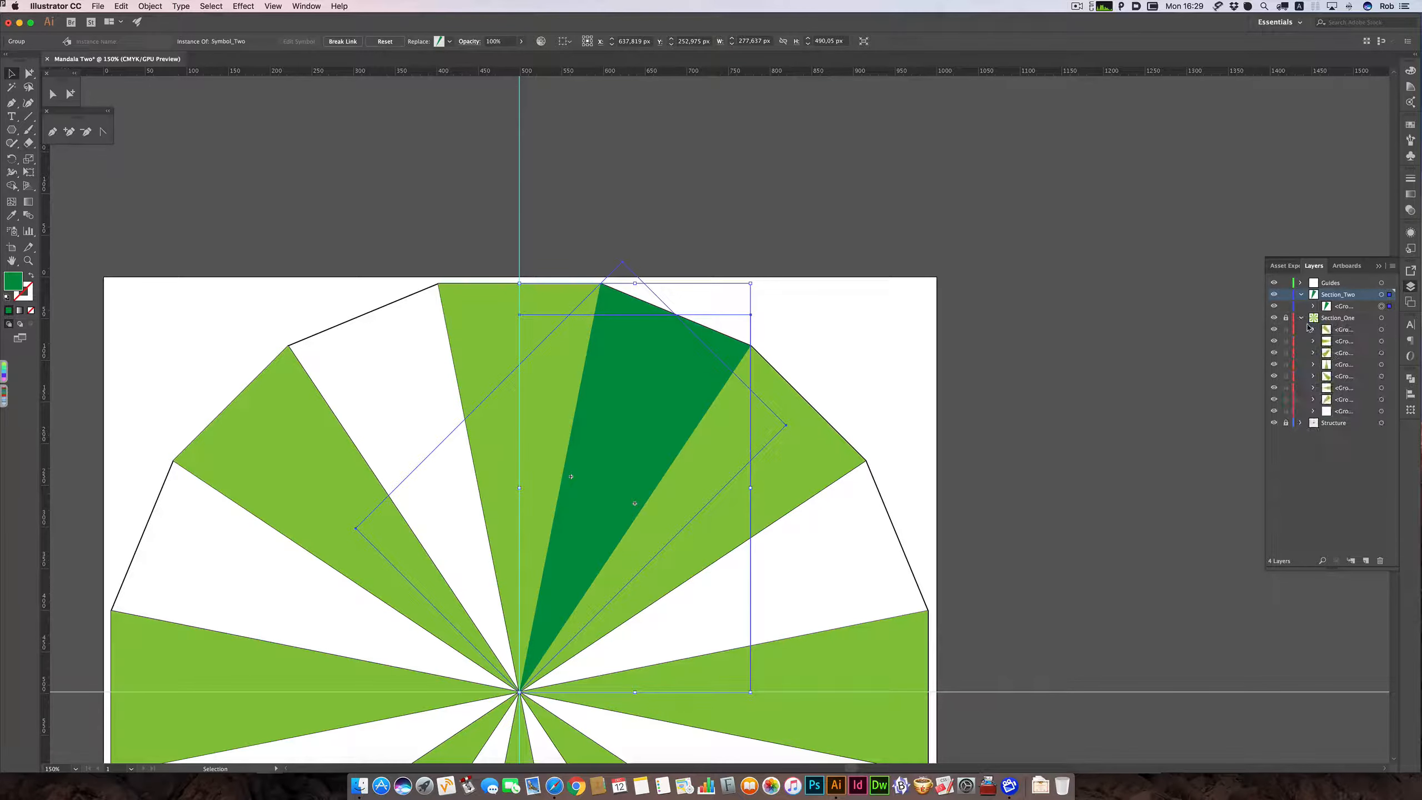
left_click(1301, 318)
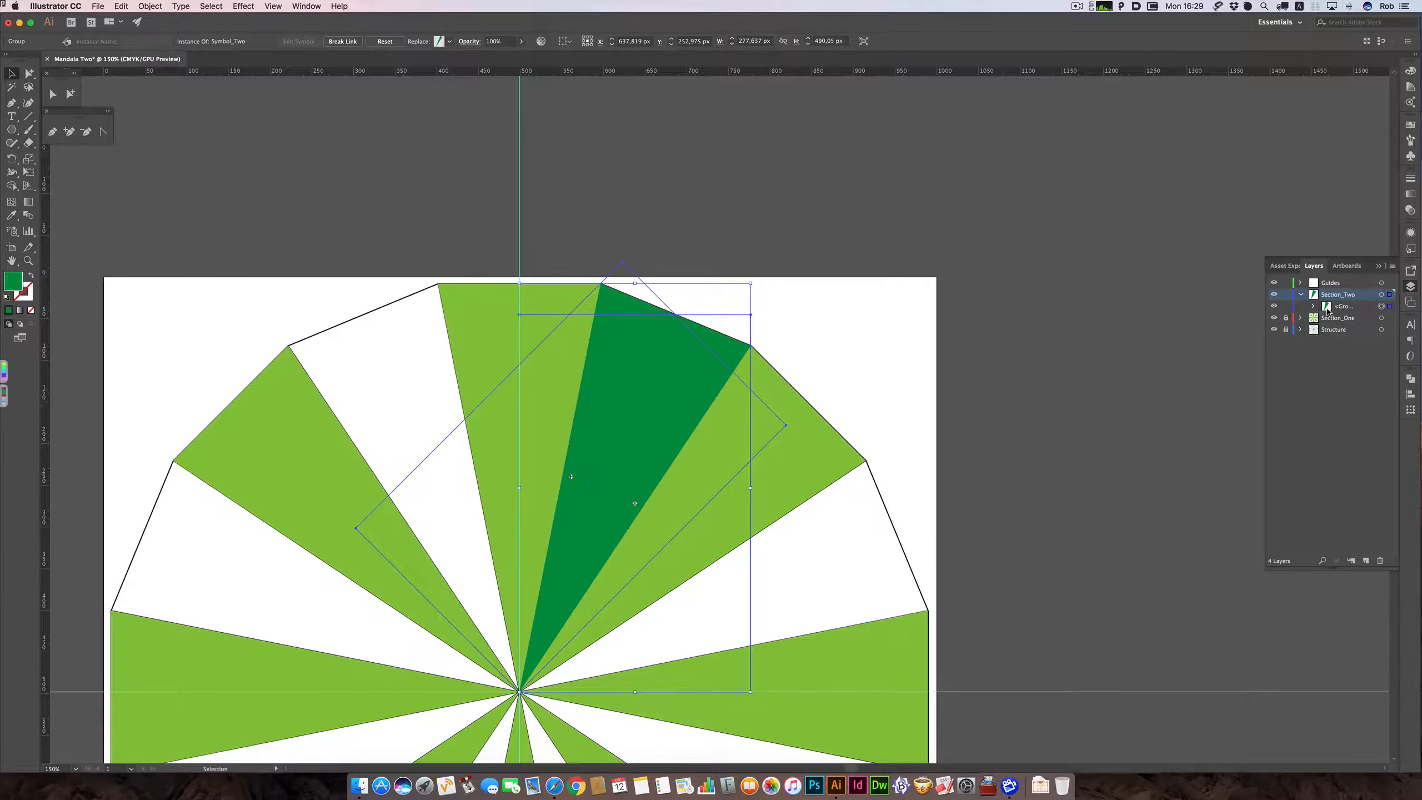
scroll(795, 421, "down", 6)
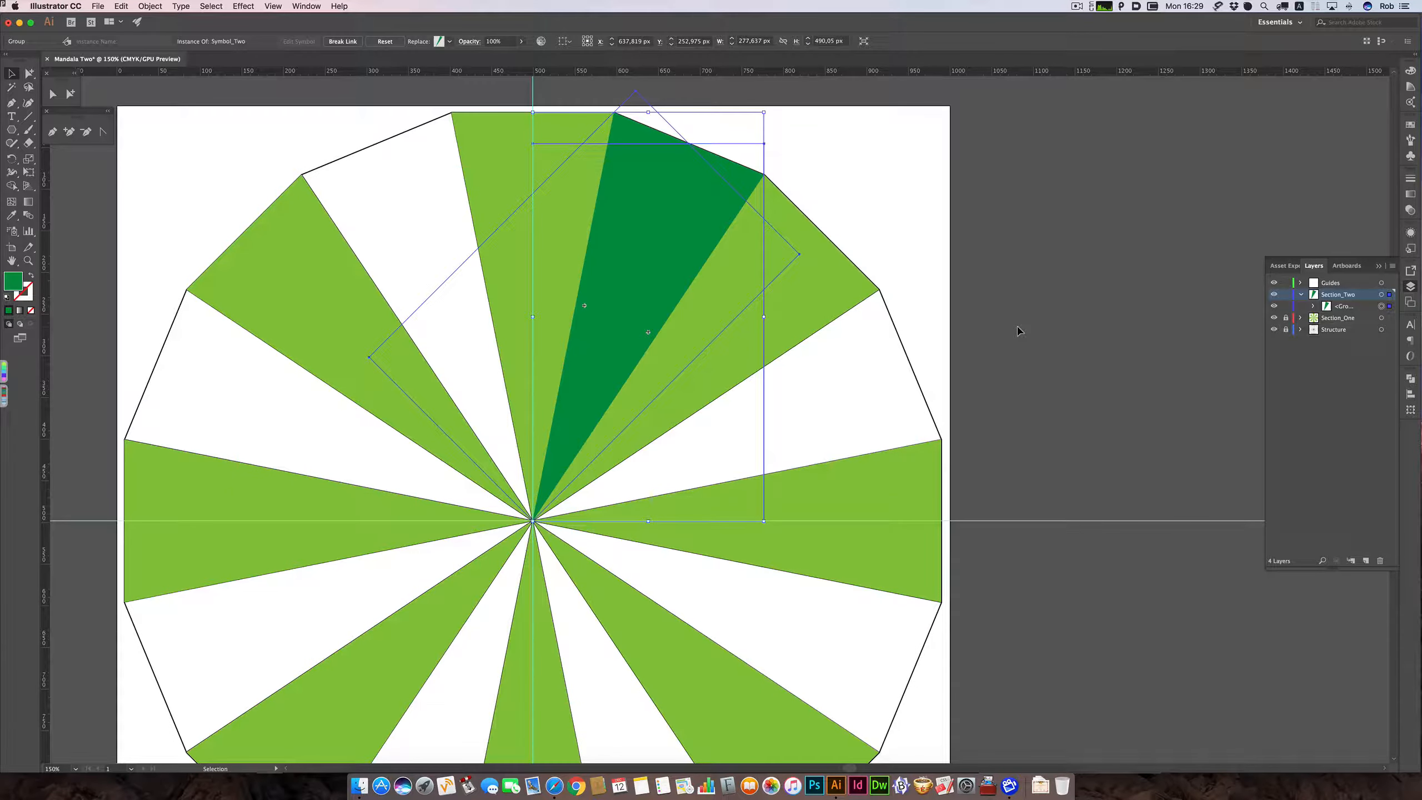
Rotate a copy of the dark green section about the mandala's centre into the next white gap clockwise.
key("r")
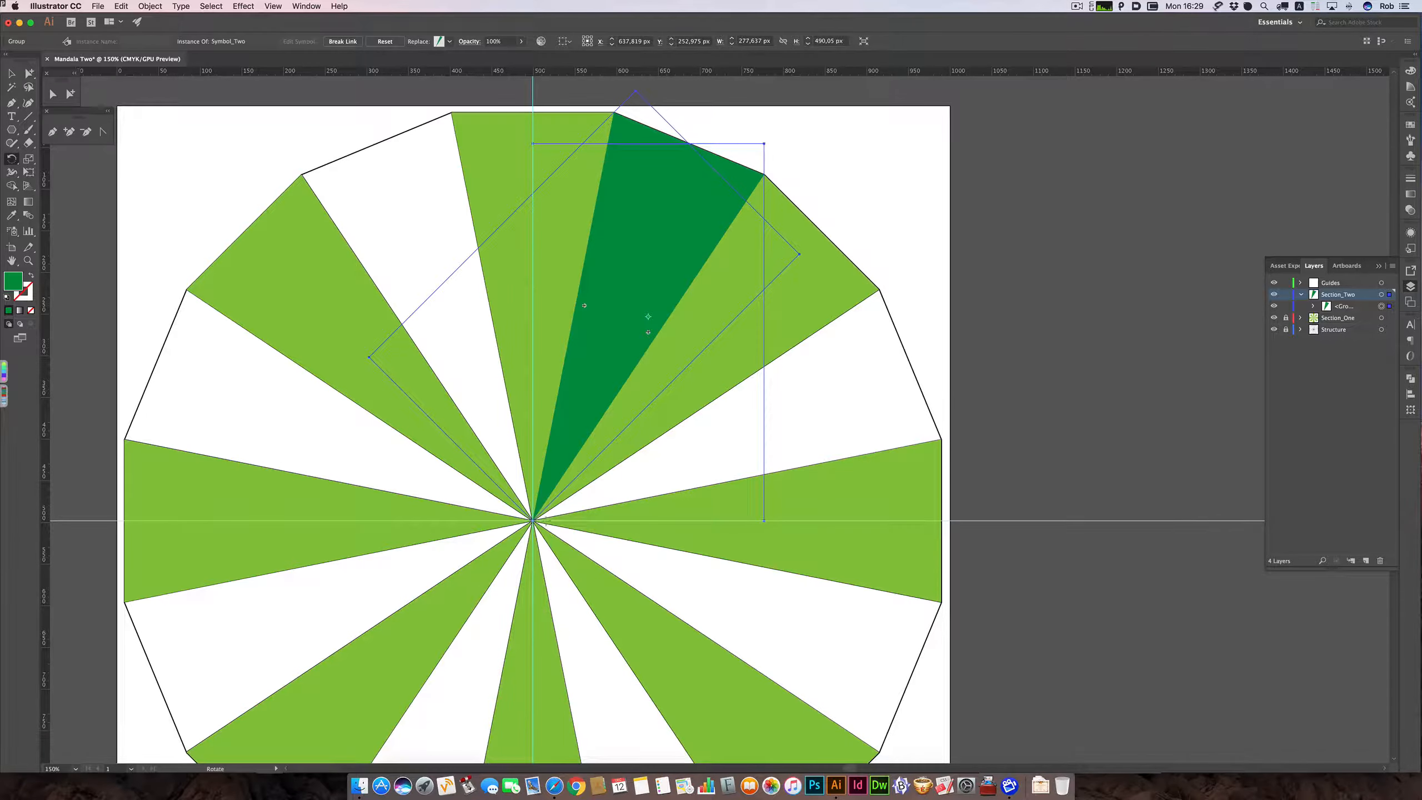
key("super+space")
left_click_drag(531, 519, 987, 517)
left_click_drag(612, 587, 792, 568)
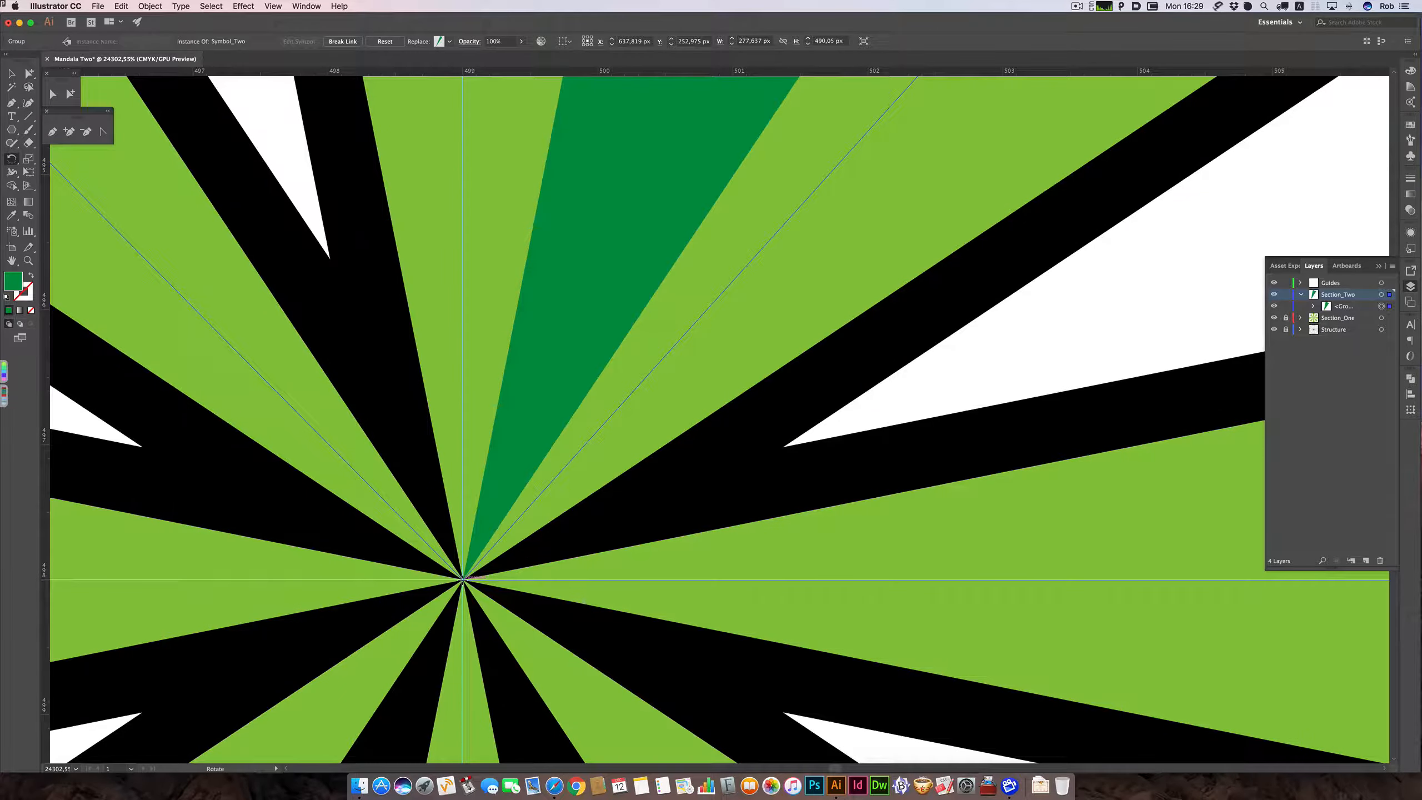
key("alt")
left_click_drag(650, 381, 46, 334)
left_click_drag(806, 231, 561, 653)
left_click_drag(787, 472, 733, 476)
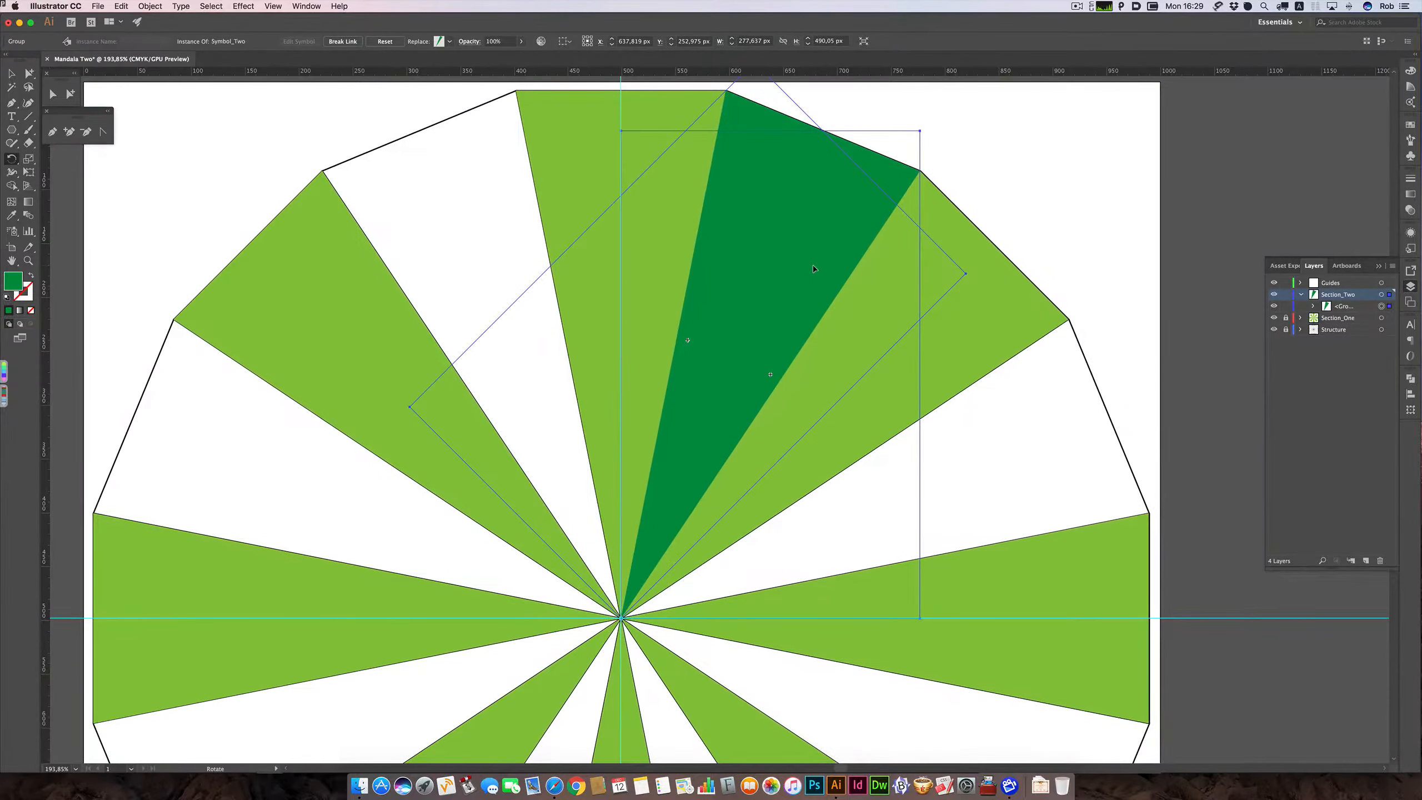
key("alt")
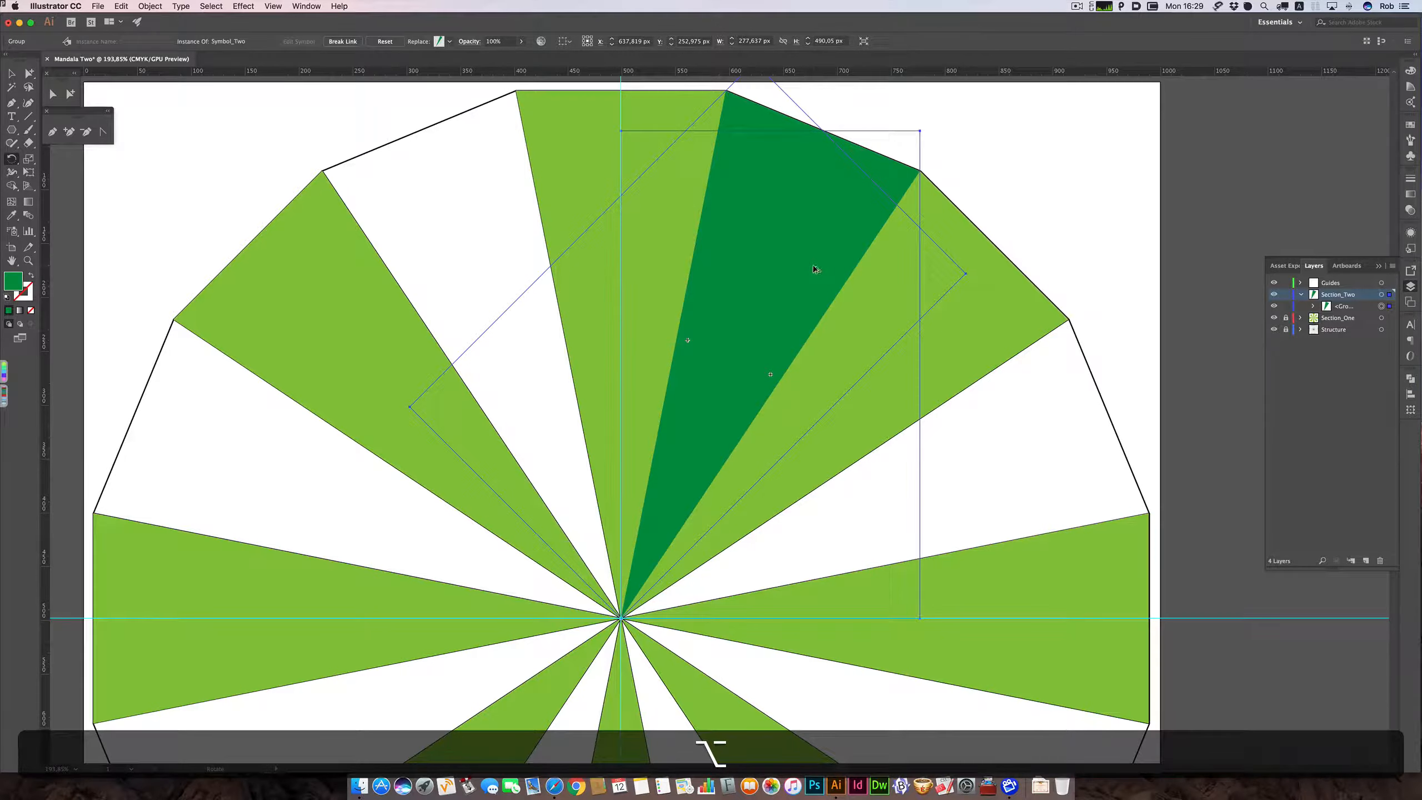
left_click_drag(808, 267, 952, 520)
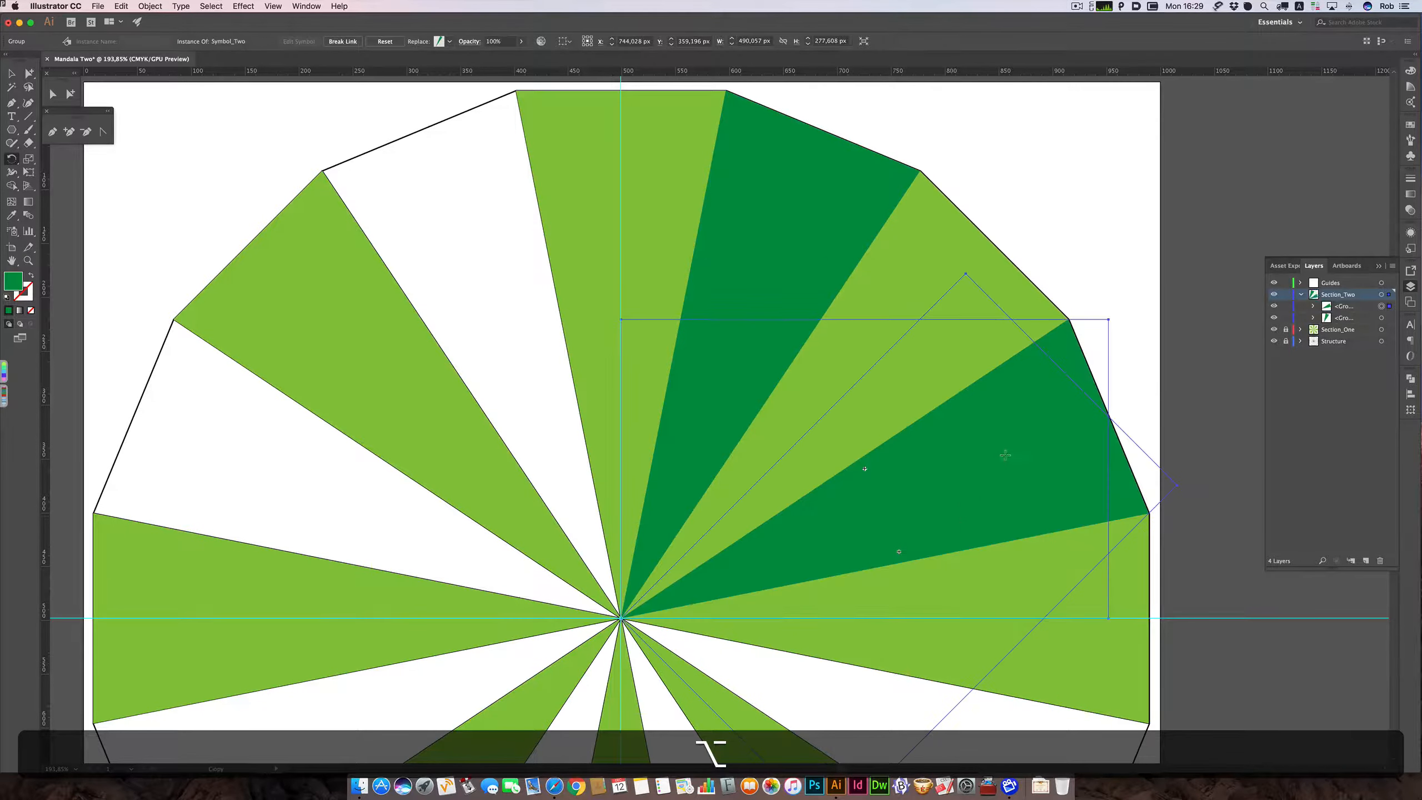
Examine how the copied dark green section's outer corners and edge line up with the mandala's outline.
left_click_drag(1066, 317, 1187, 340)
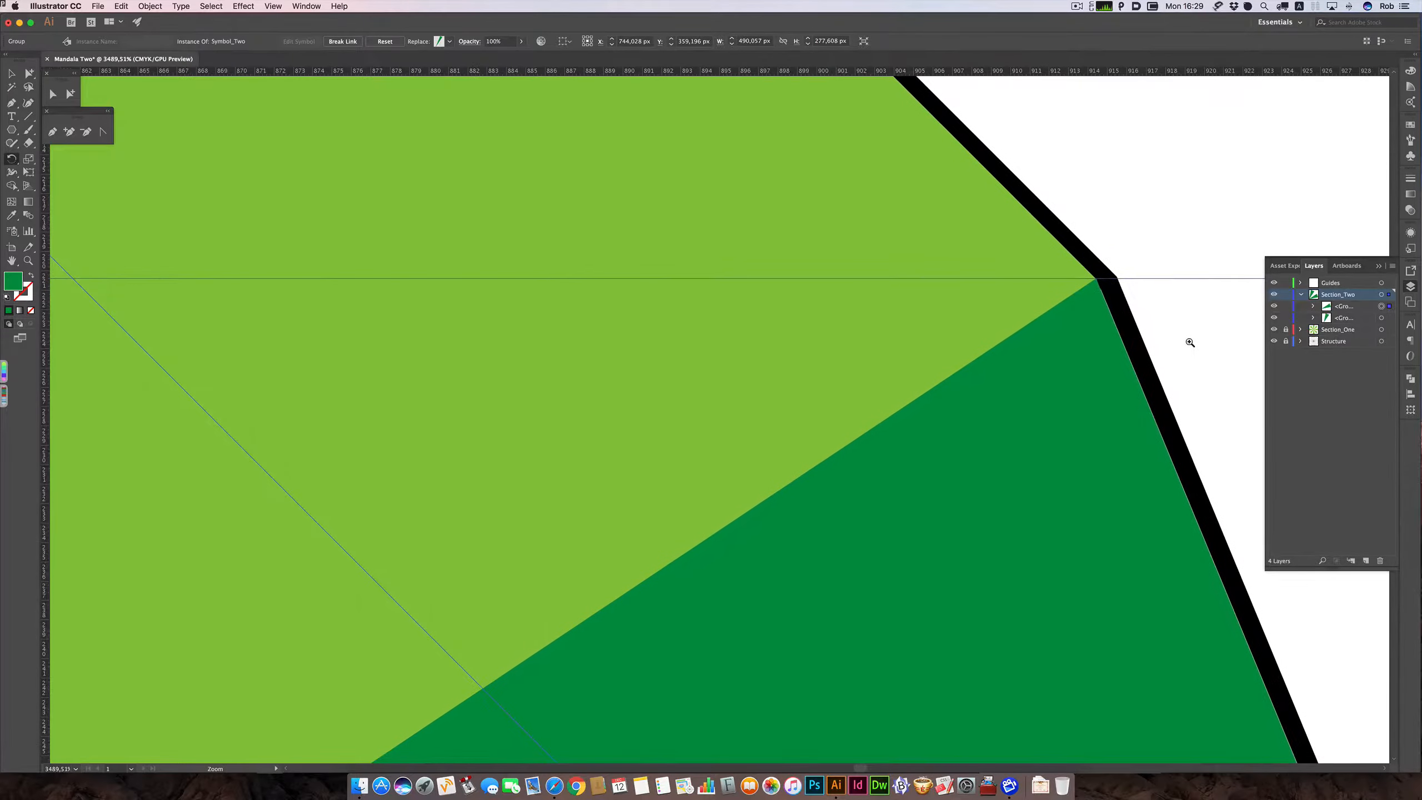
scroll(1109, 340, "right", 5)
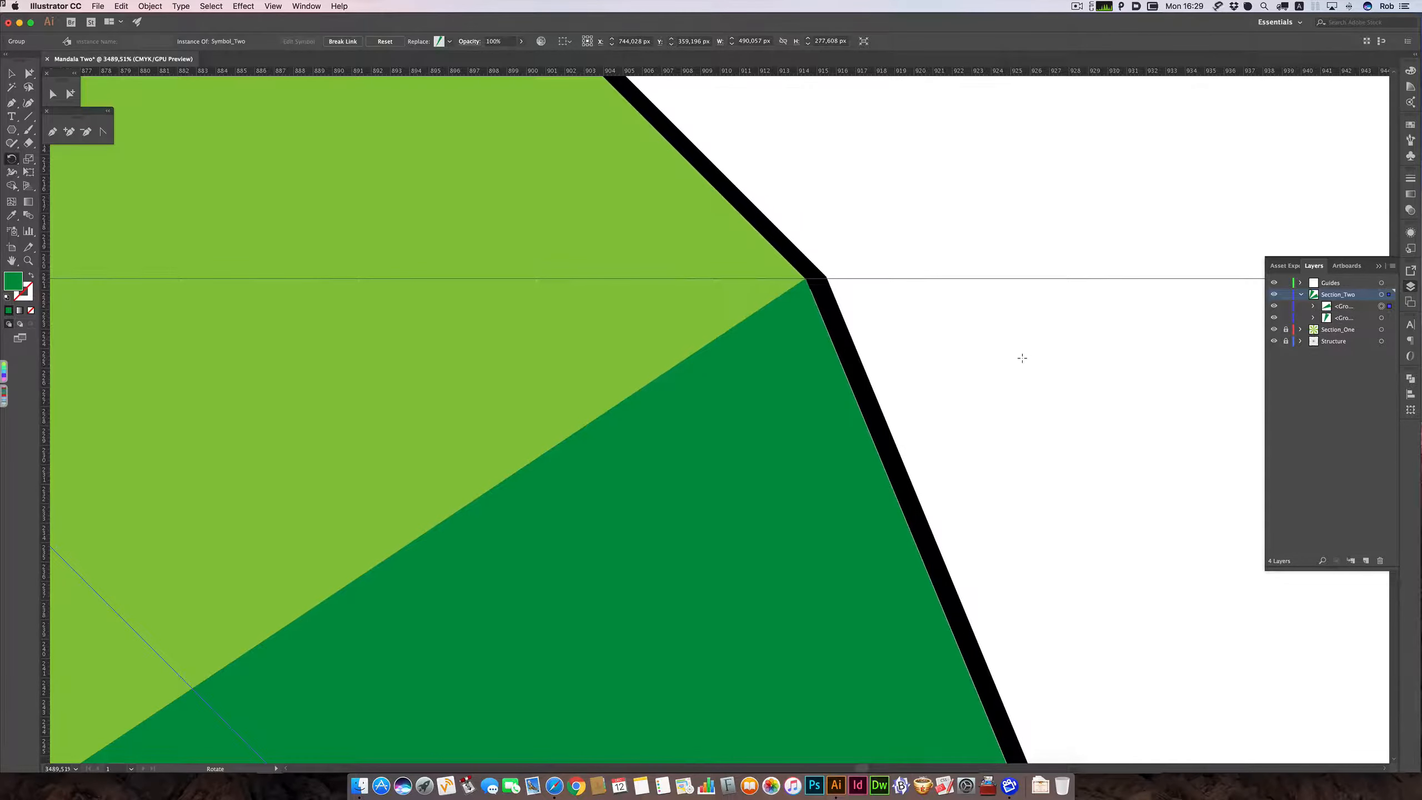
scroll(1018, 359, "down", 10)
scroll(1010, 364, "right", 4)
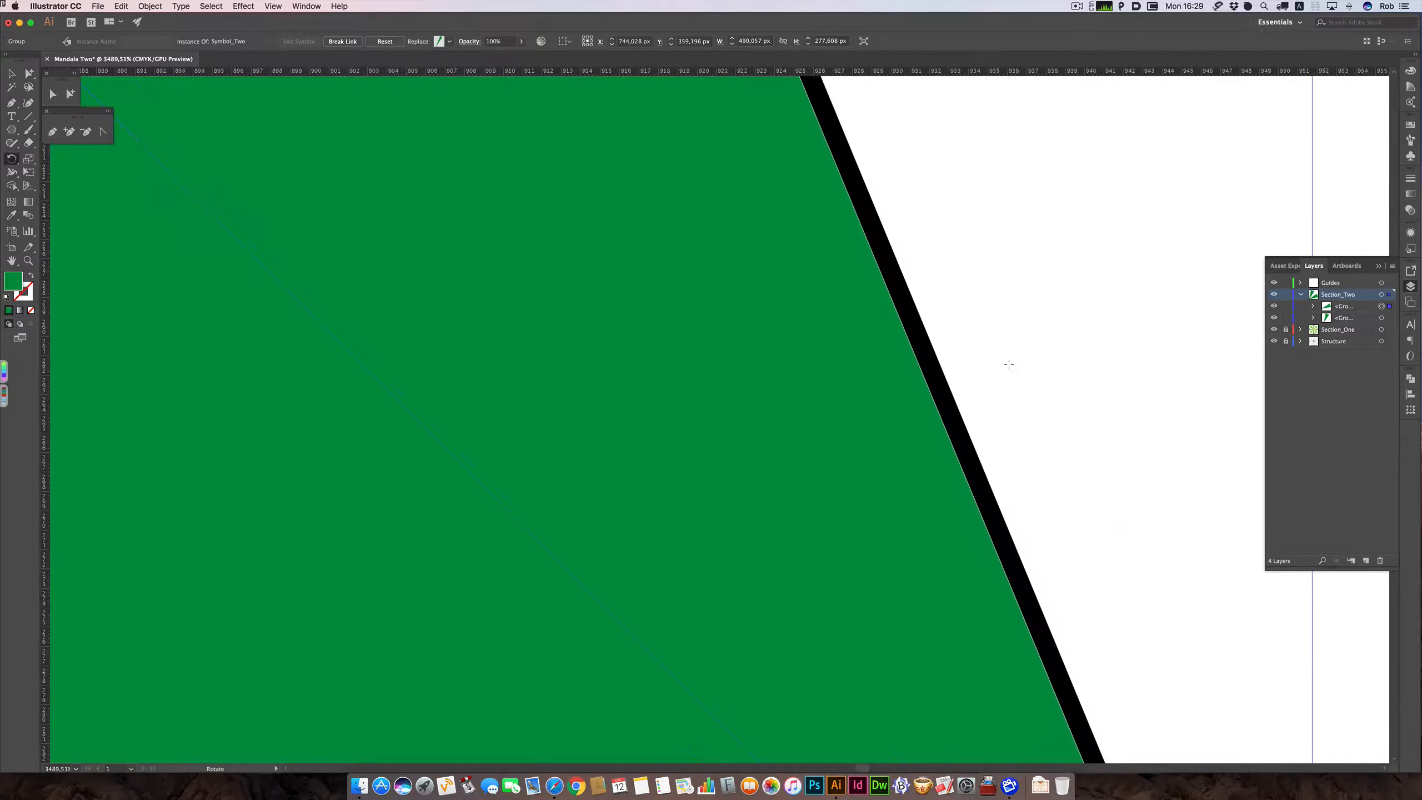
scroll(1008, 364, "down", 3)
scroll(1008, 364, "right", 5)
scroll(1009, 365, "down", 3)
scroll(1009, 365, "right", 2)
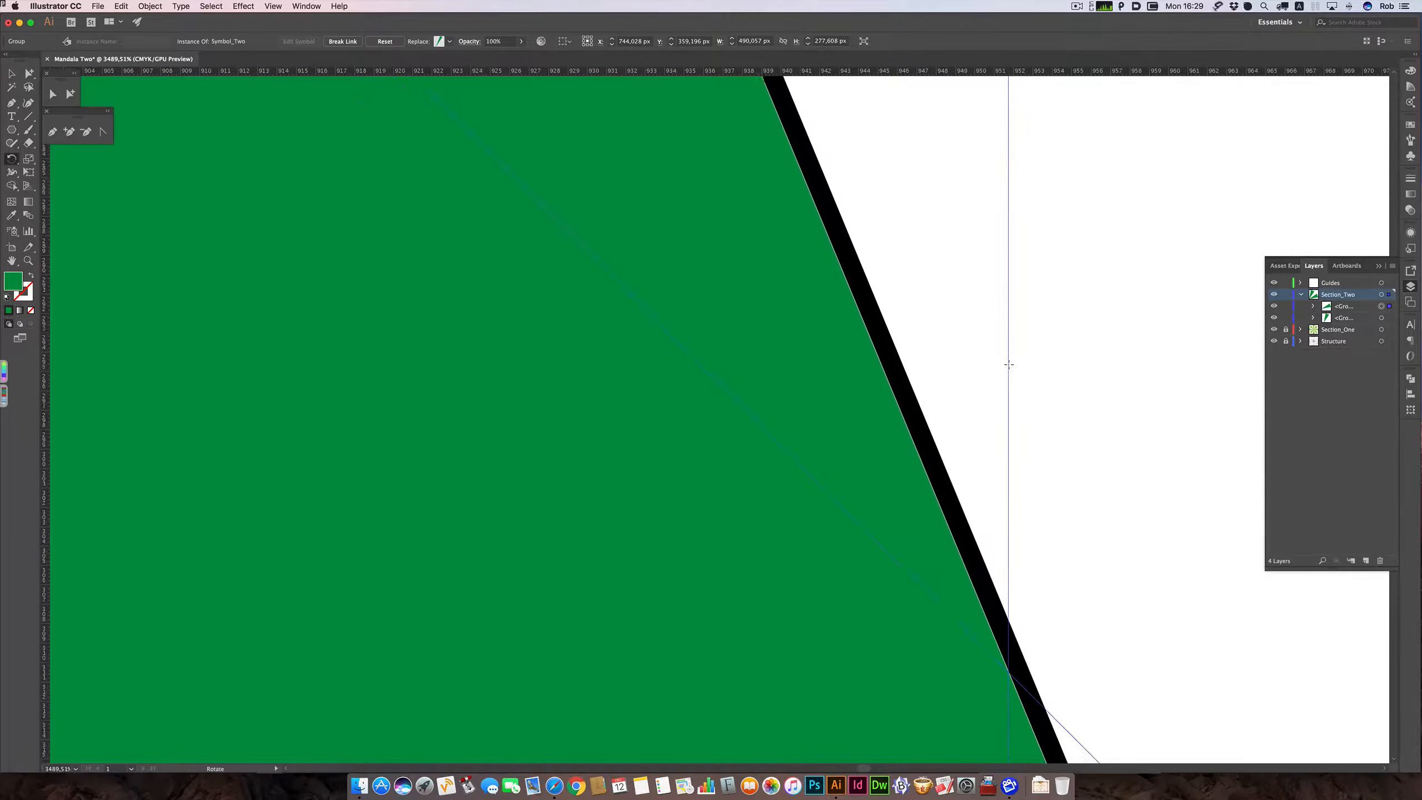
scroll(1009, 364, "down", 10)
scroll(1008, 365, "right", 6)
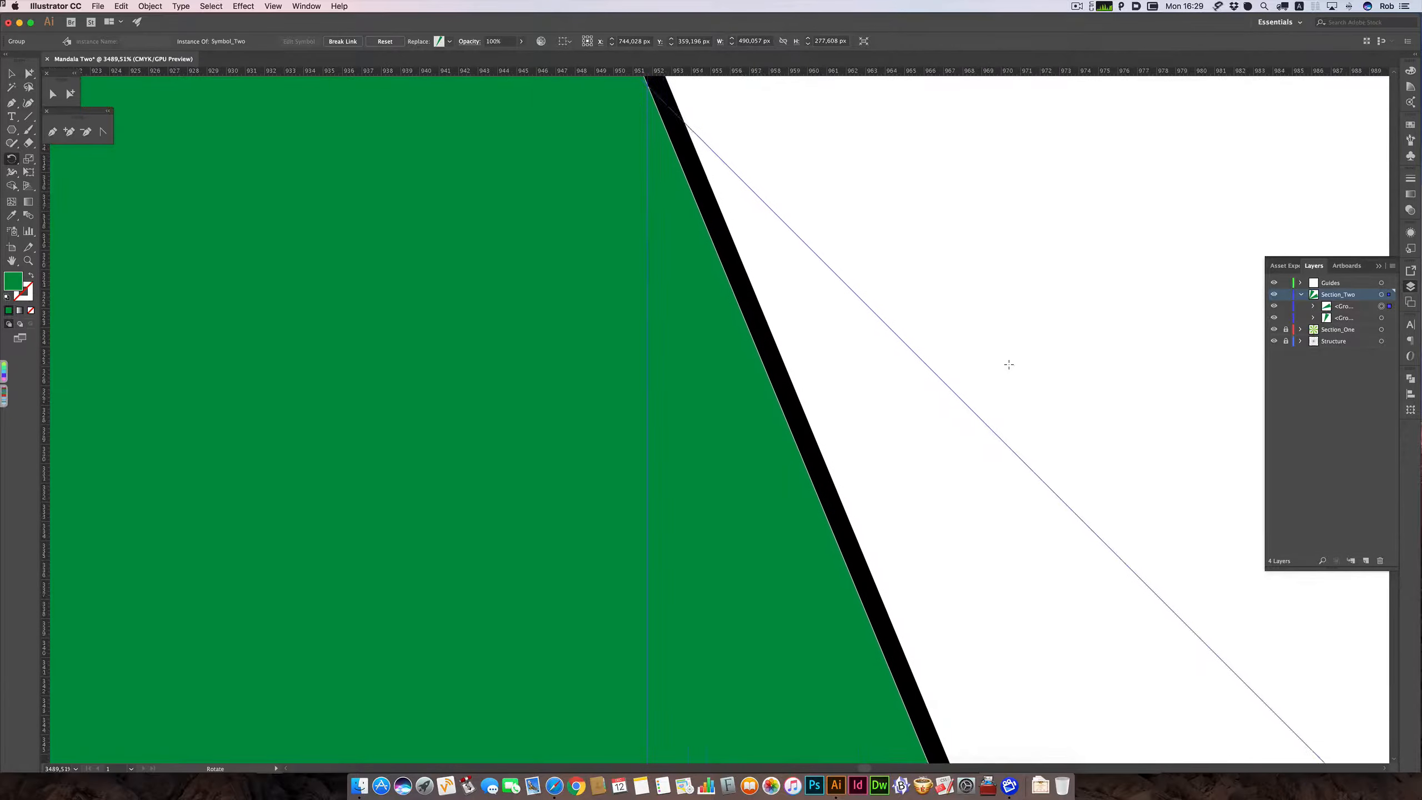
scroll(1008, 365, "down", 10)
scroll(1009, 364, "right", 8)
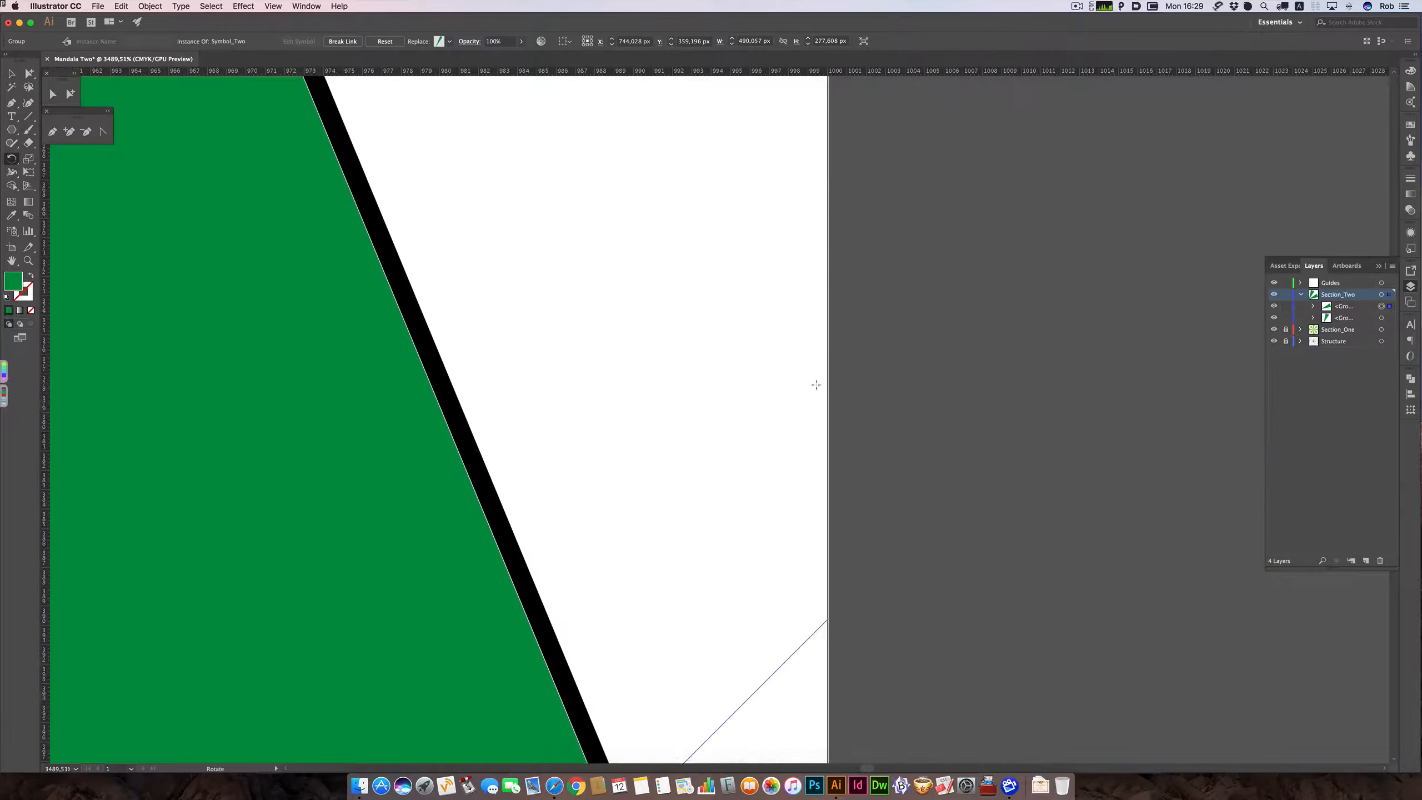
scroll(736, 386, "down", 8)
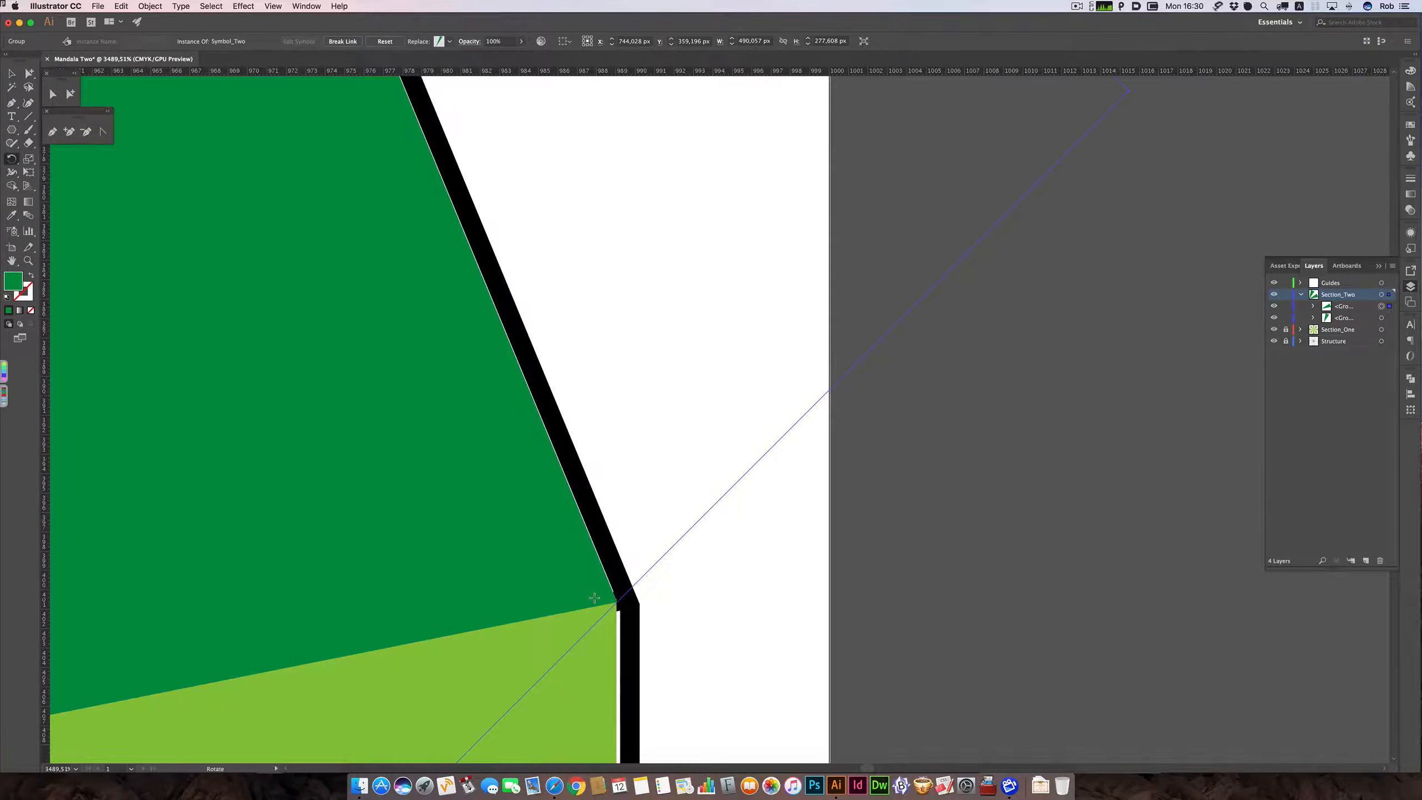
Try to rotate the copied dark green section slightly about the mandala's centre, and undo that rotation.
left_click_drag(594, 597, 593, 593)
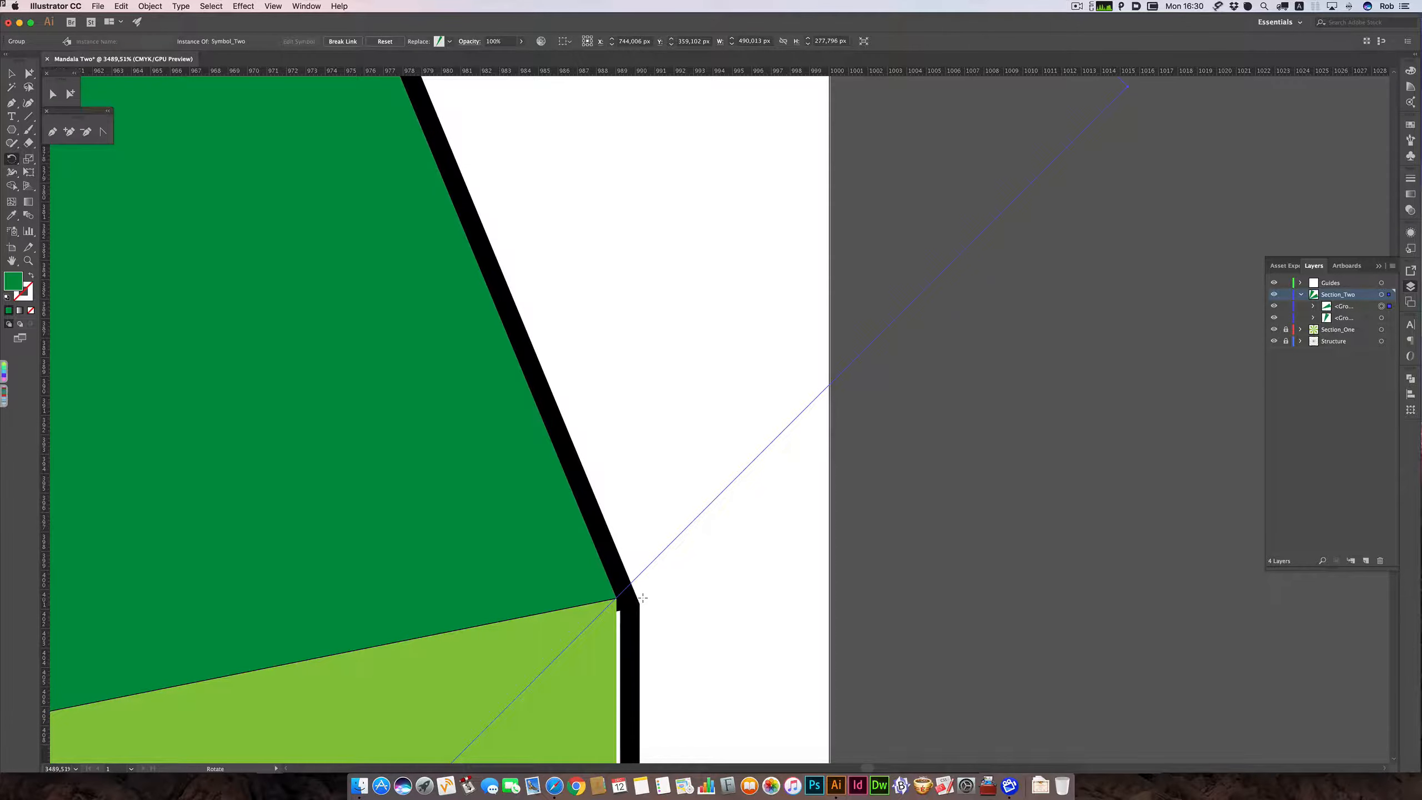
key("super+z")
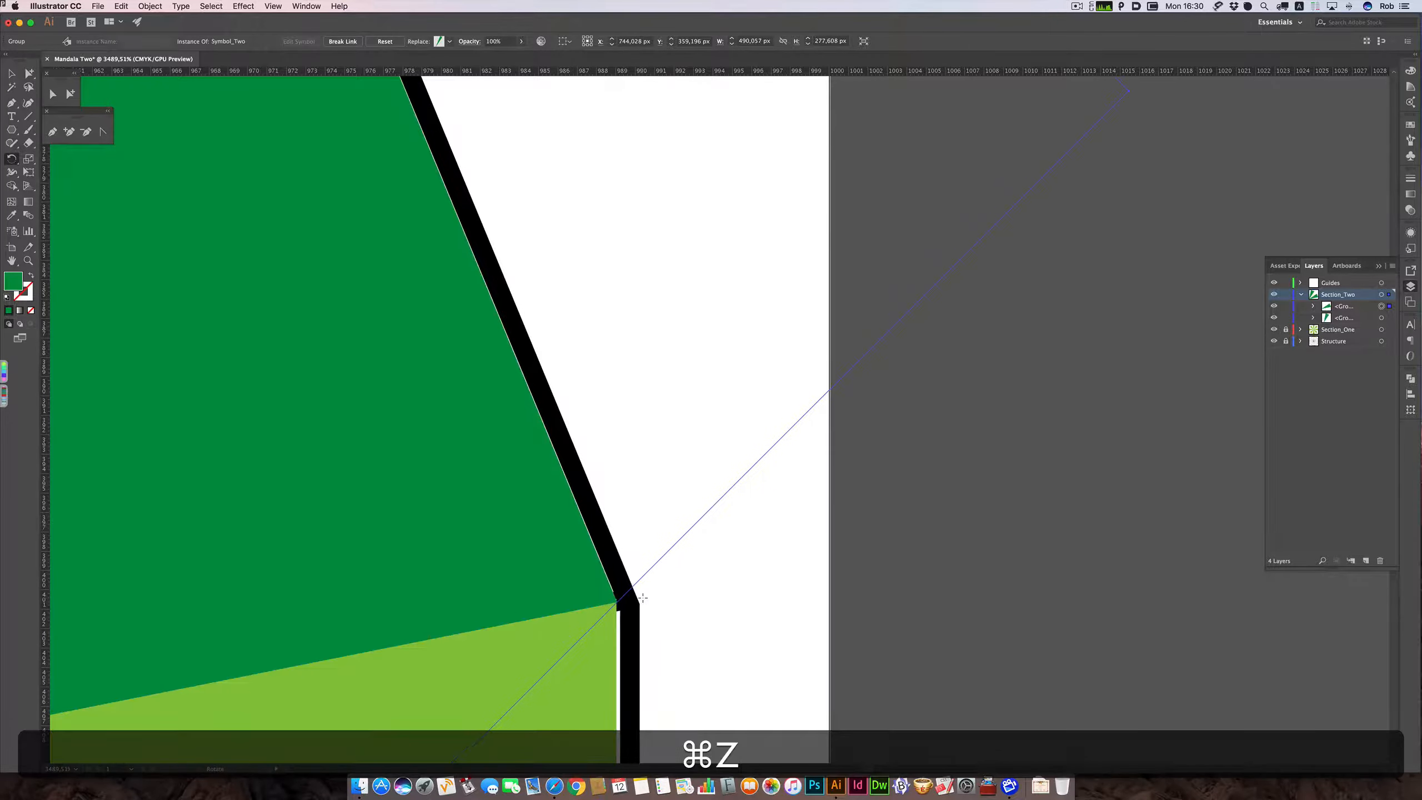
Repeat the rotated copy six times around the mandala's centre to fill the remaining gaps, and deselect everything.
left_click(440, 515, "alt+super")
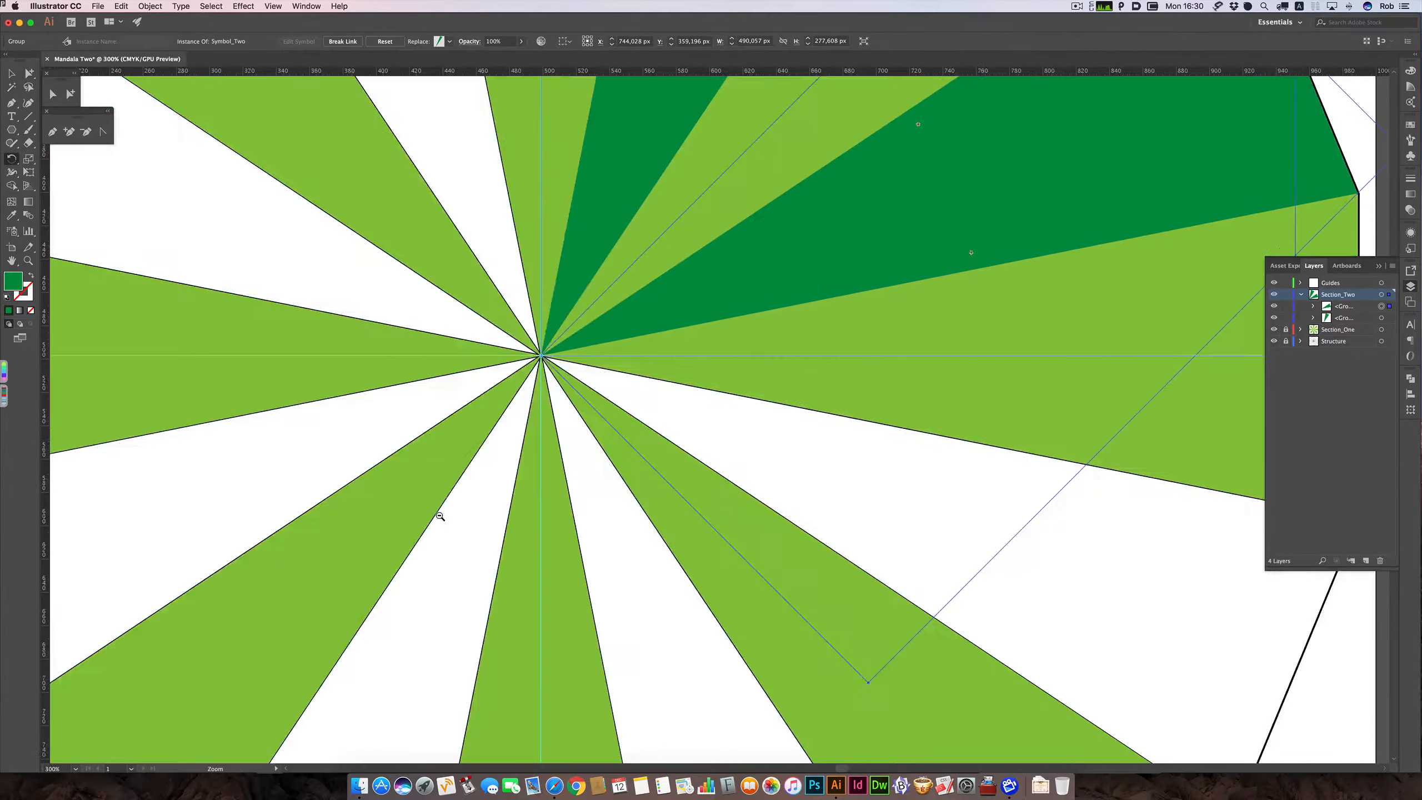
left_click(440, 516, "alt+super")
left_click_drag(789, 305, 650, 417)
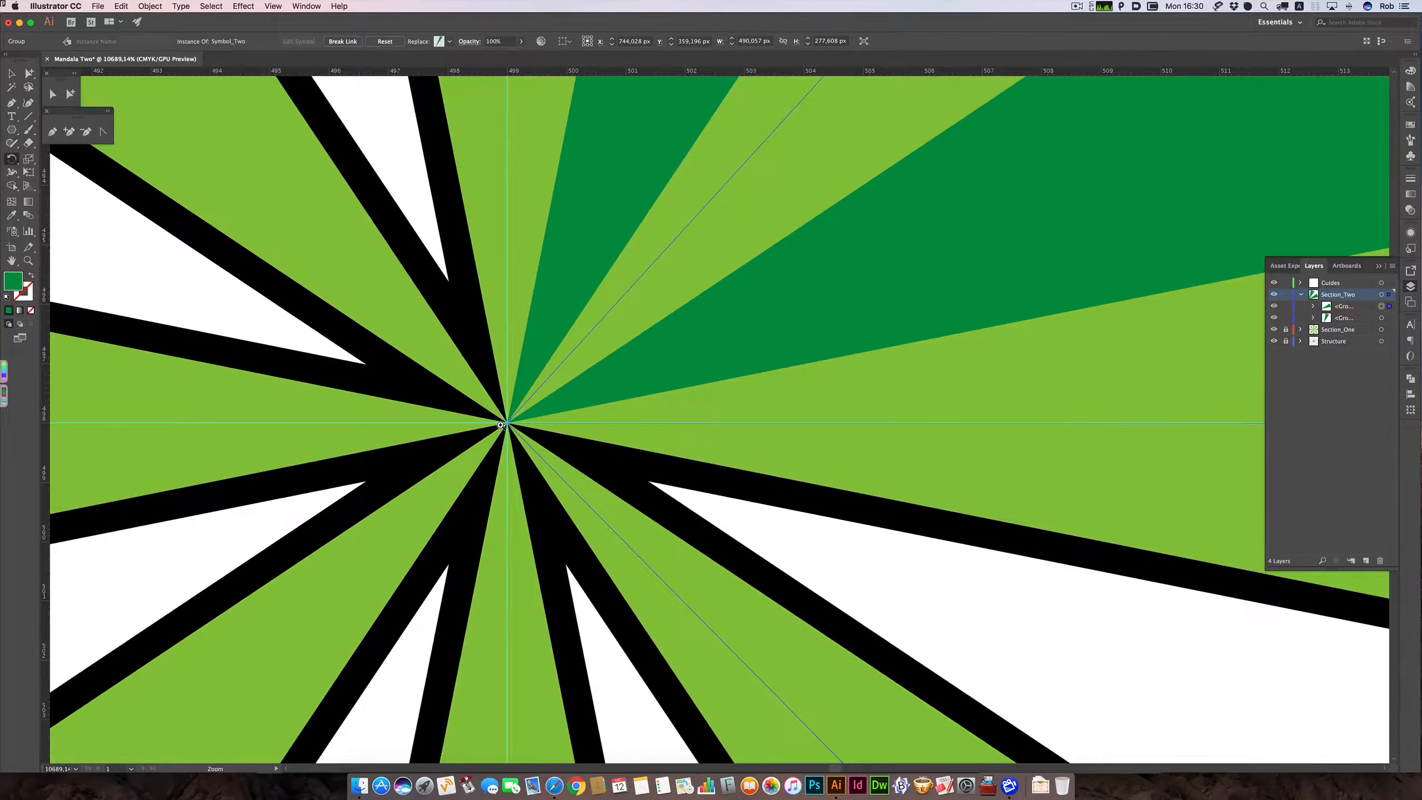
left_click_drag(500, 424, 650, 367)
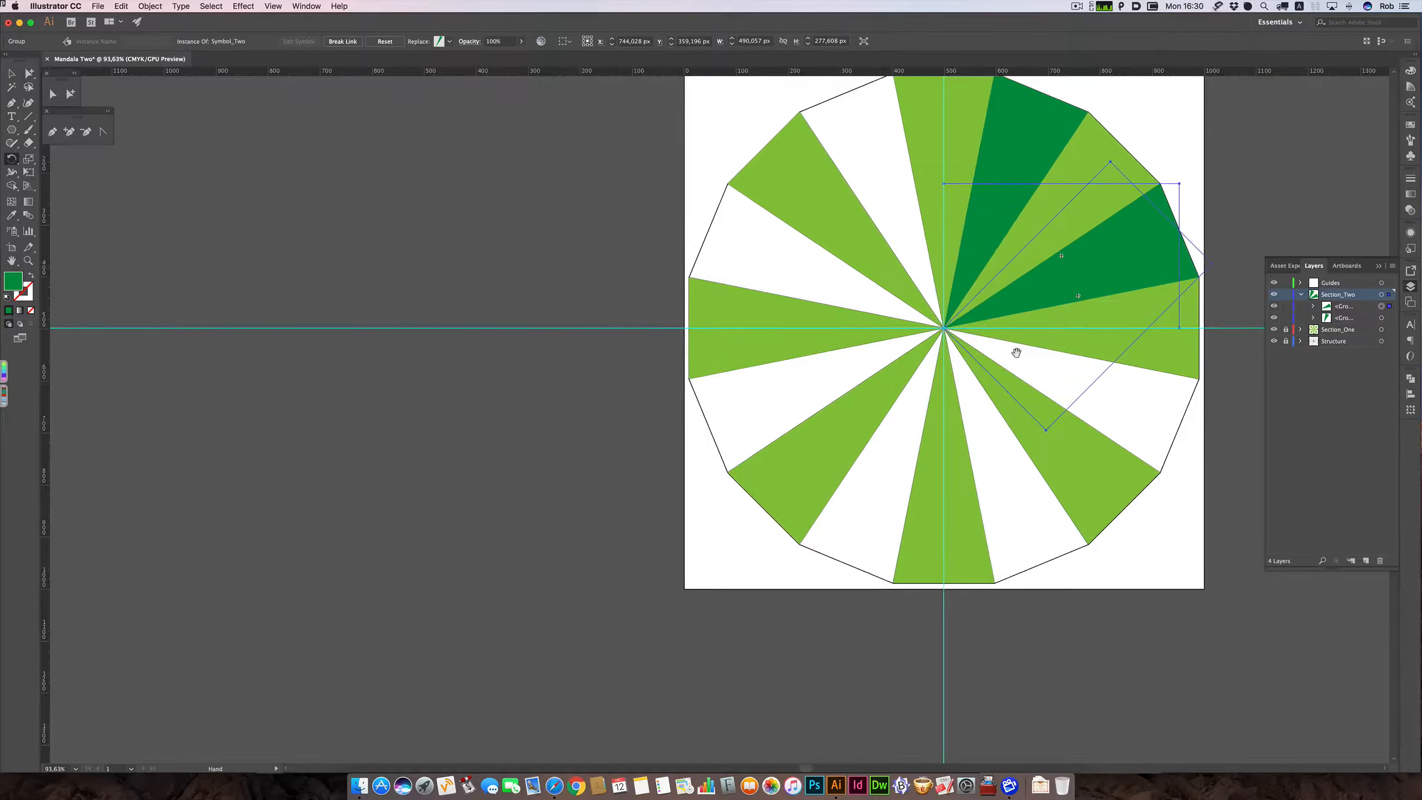
left_click_drag(1027, 352, 711, 426)
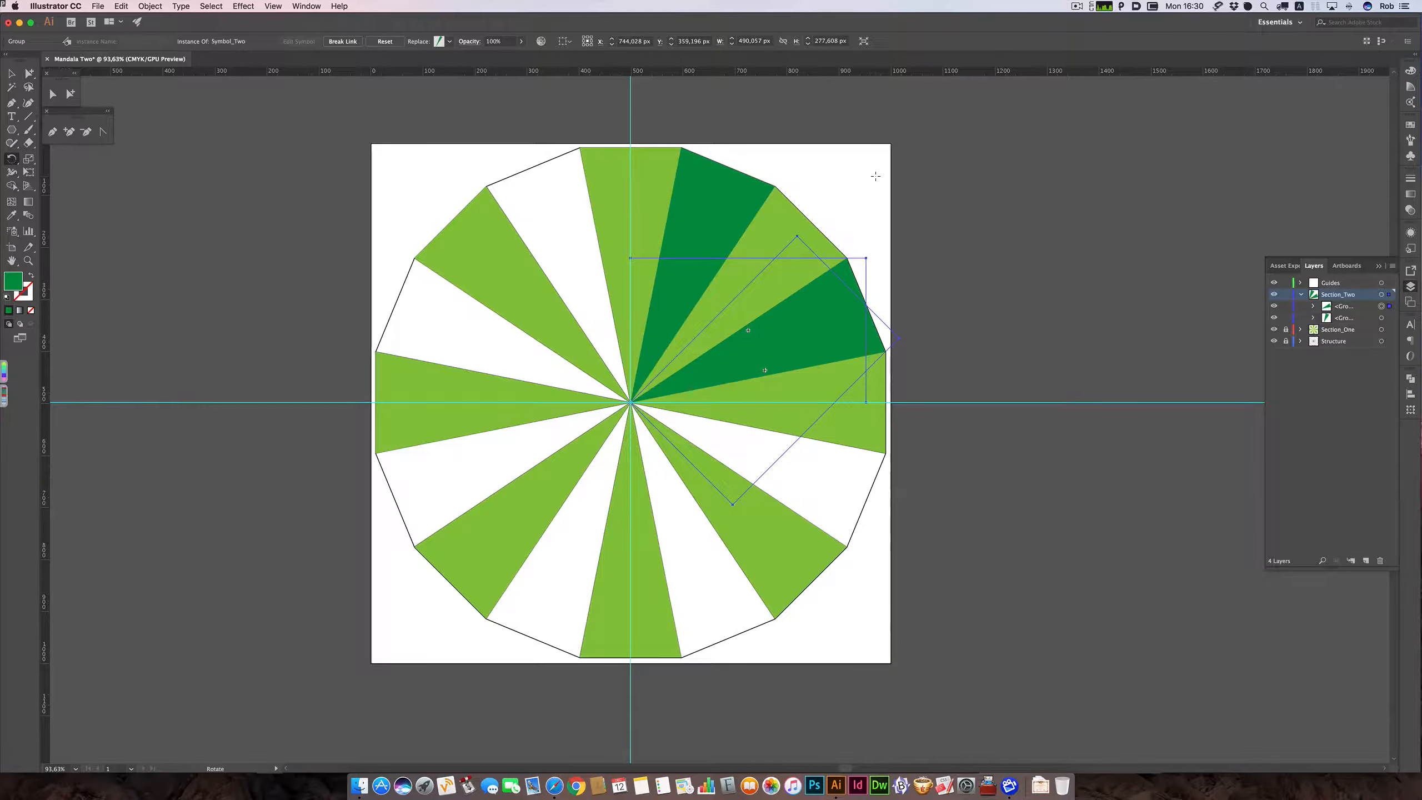
key("super+d")
key("super+d")
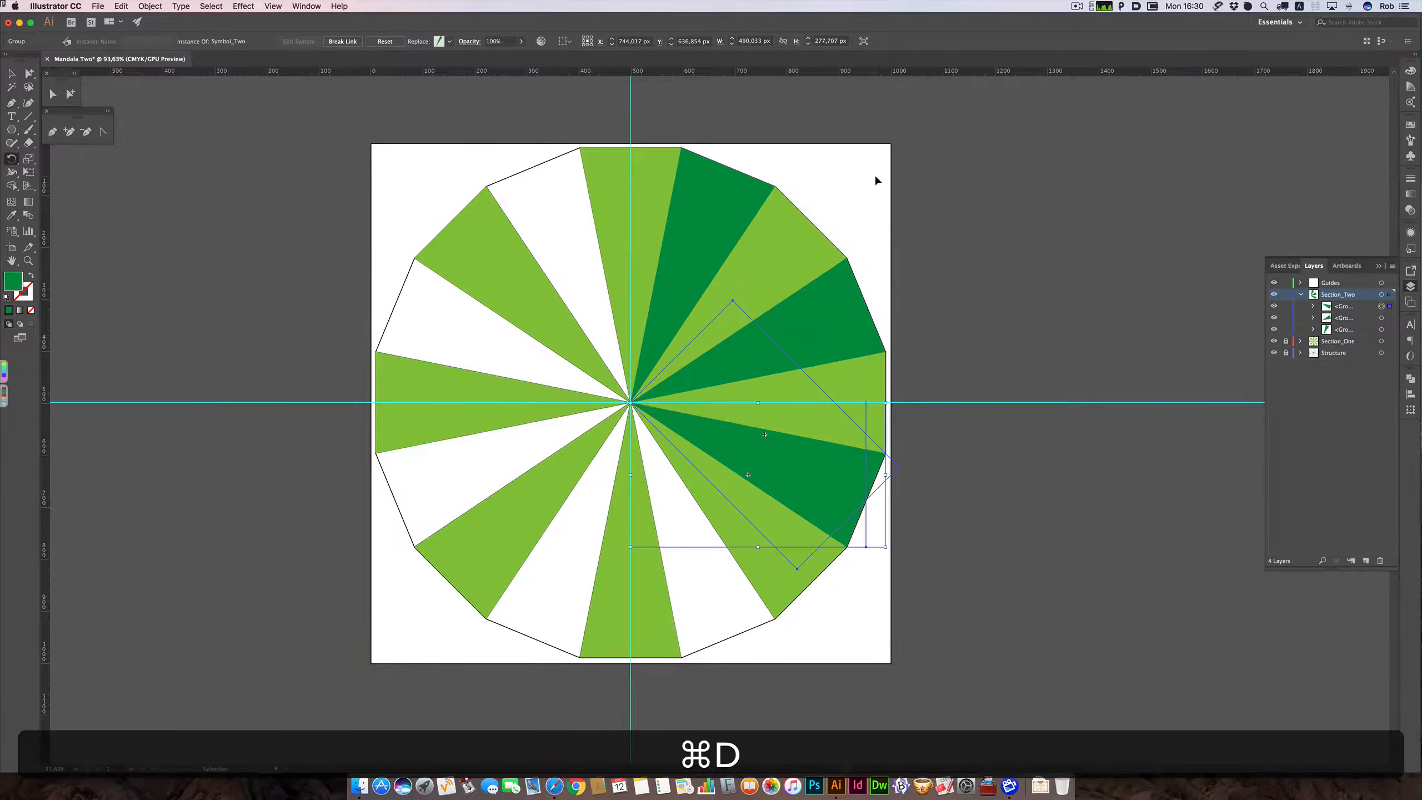
key("super+d")
key("super+d")
key("super+d")
key("super+d")
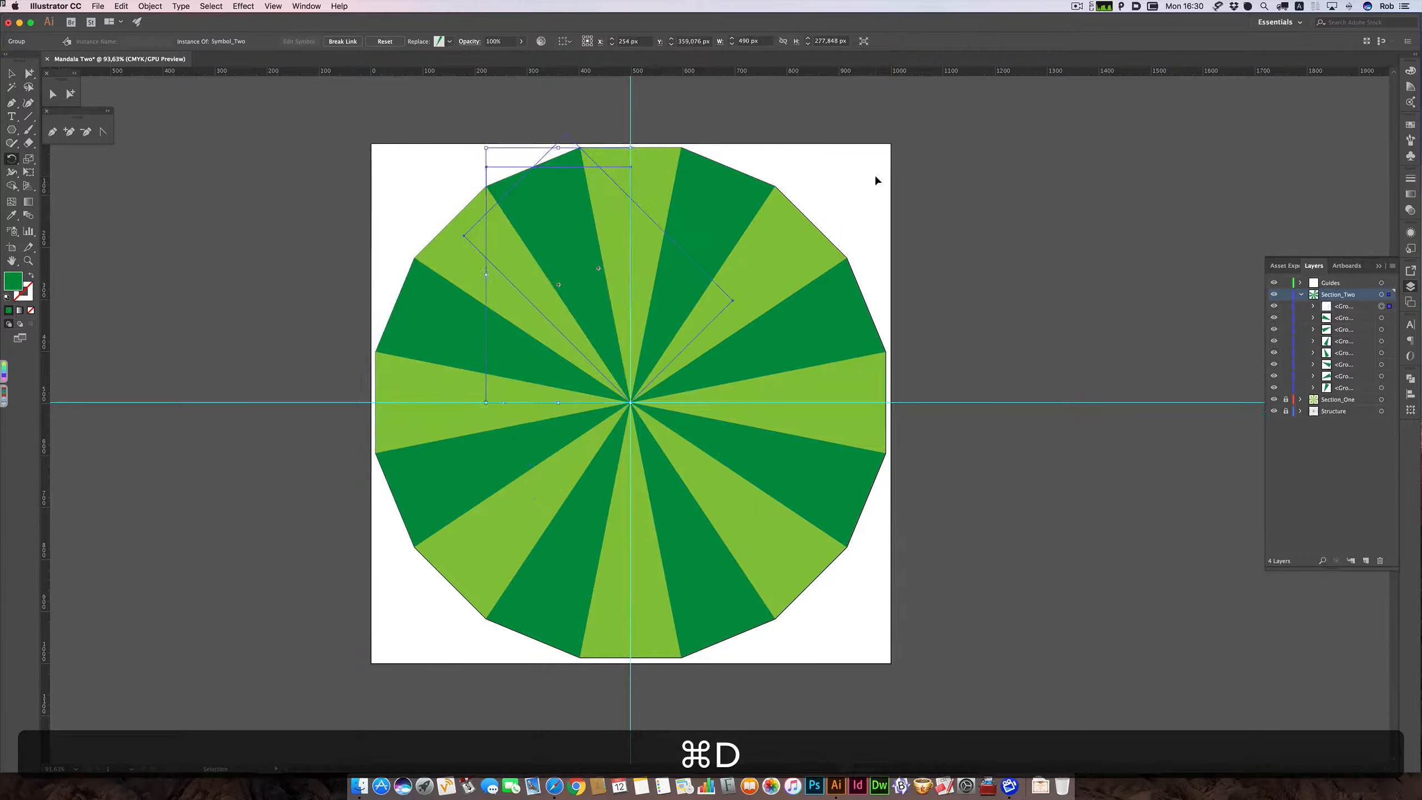
key("v")
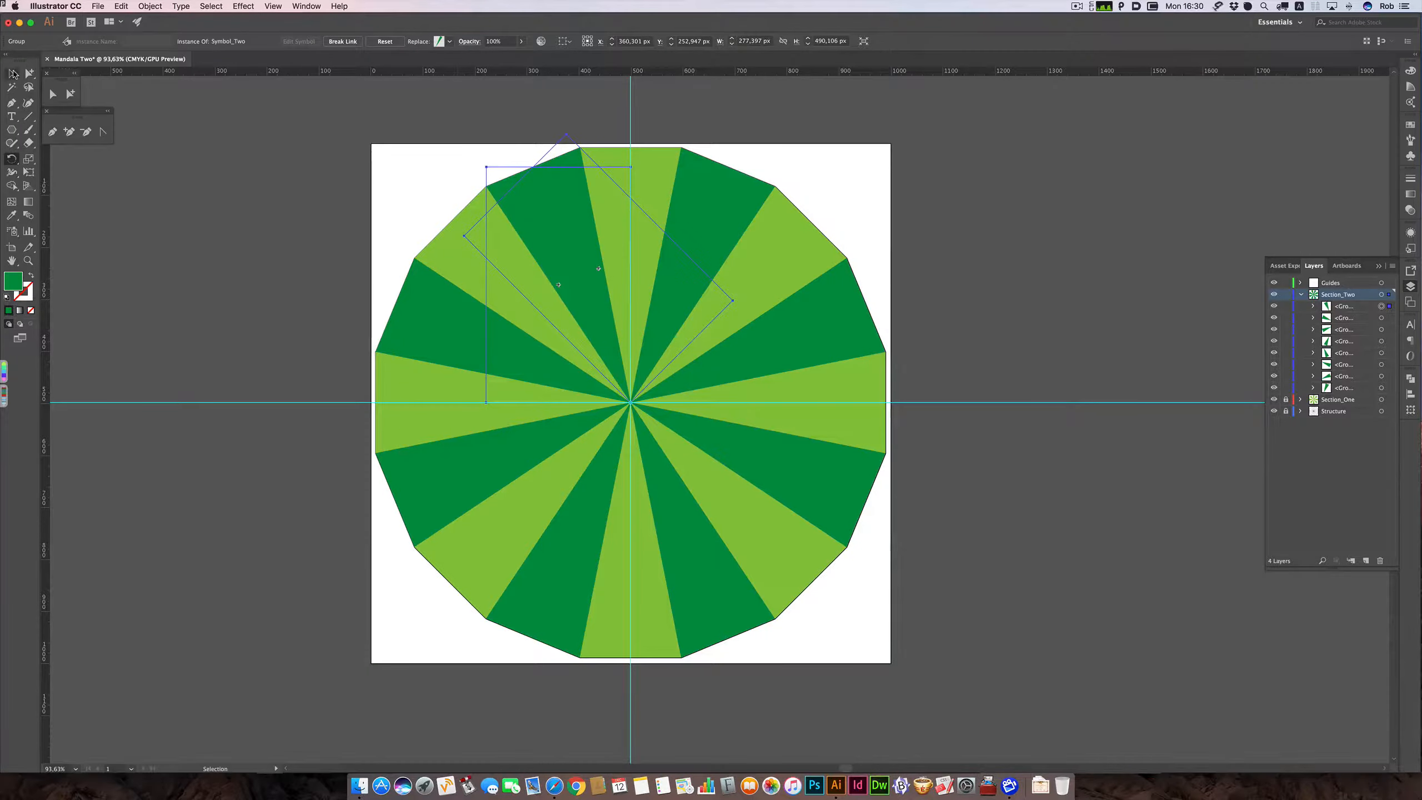
left_click(208, 177)
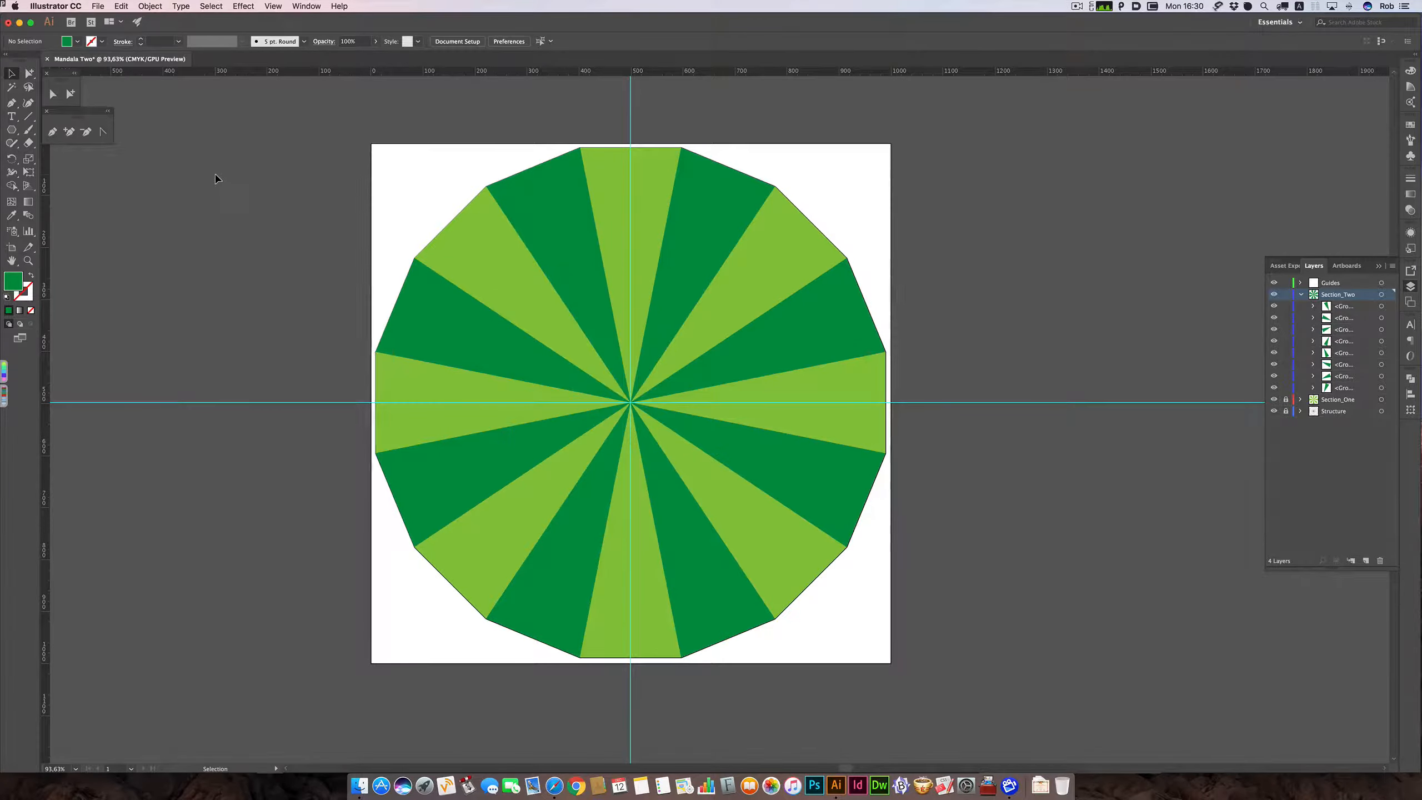
Collapse and unlock the section layers as needed, leaving Section_One editable, and lock and hide the Guides layer.
left_click(1301, 294)
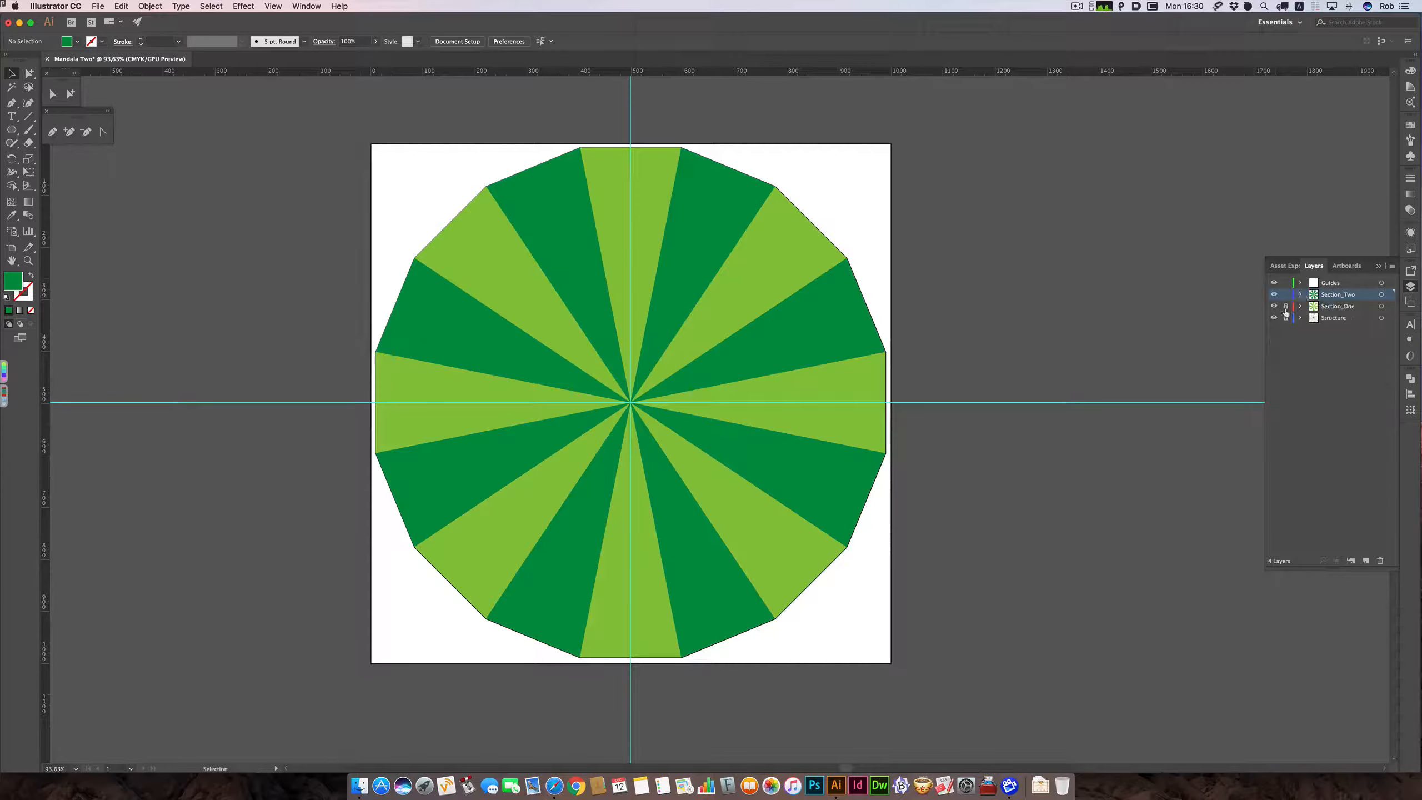
left_click(1285, 282)
left_click(1274, 282)
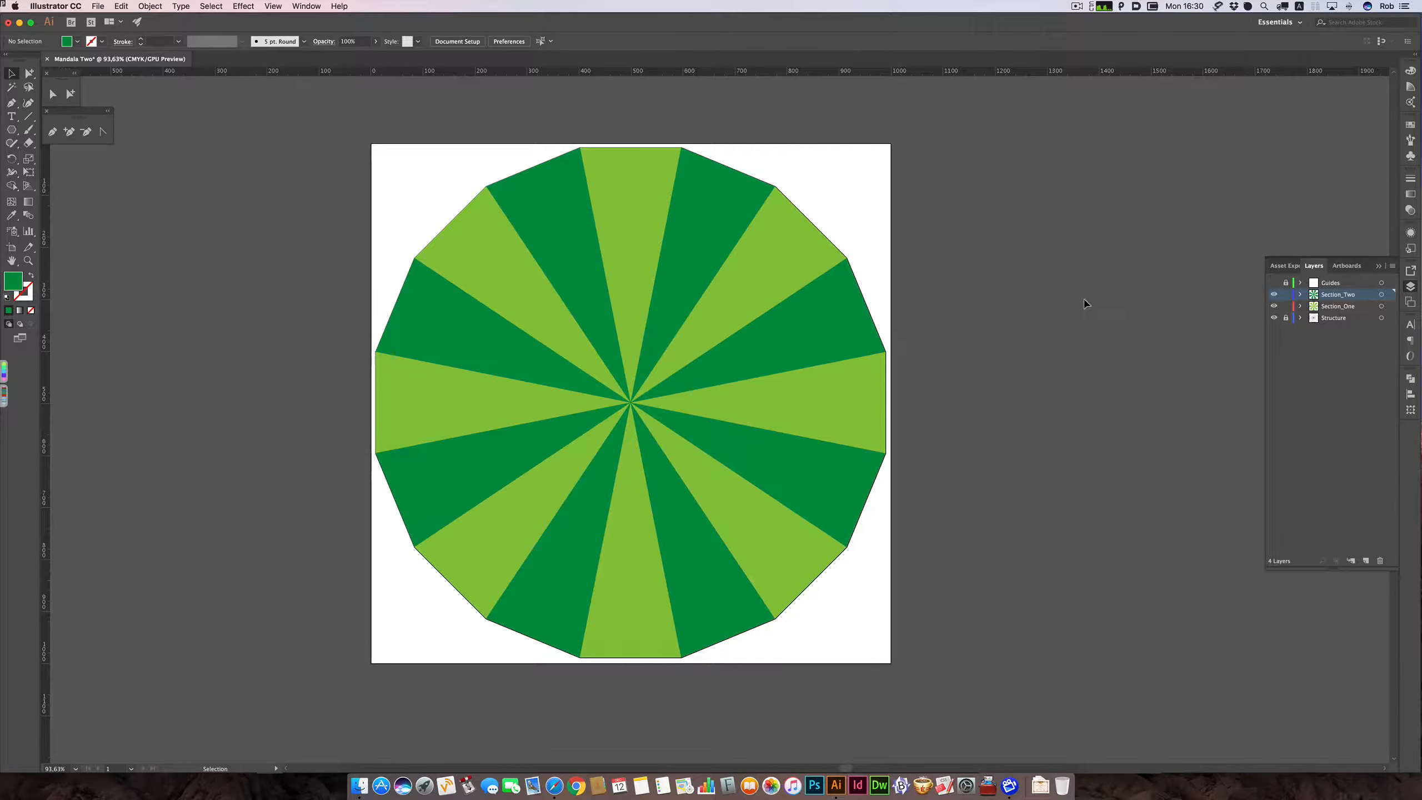
scroll(998, 312, "up", 2)
scroll(998, 311, "left", 2)
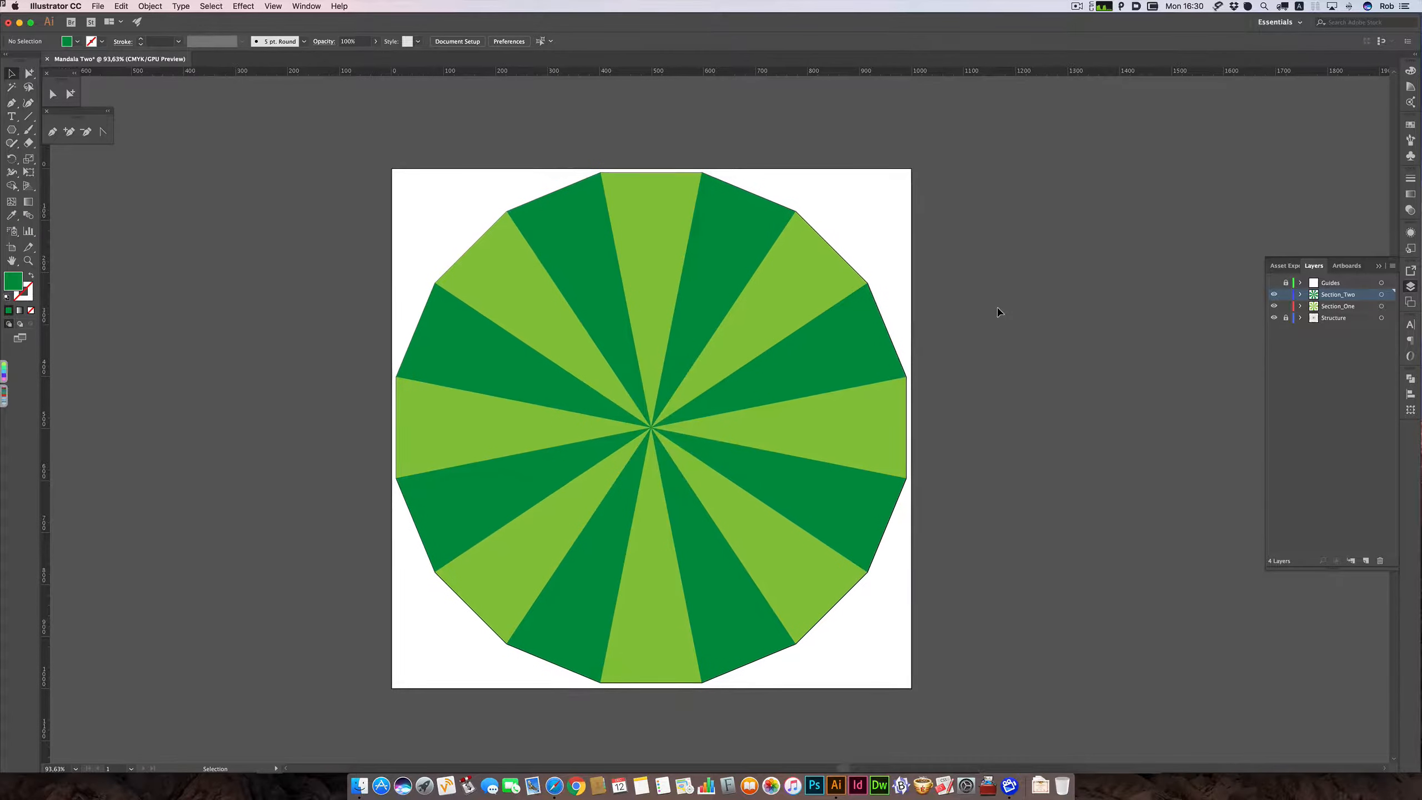
Choose the Ellipse tool, and enter and exit isolation mode on the uppermost light green section.
left_click_drag(12, 129, 58, 156)
left_click(678, 178, "super")
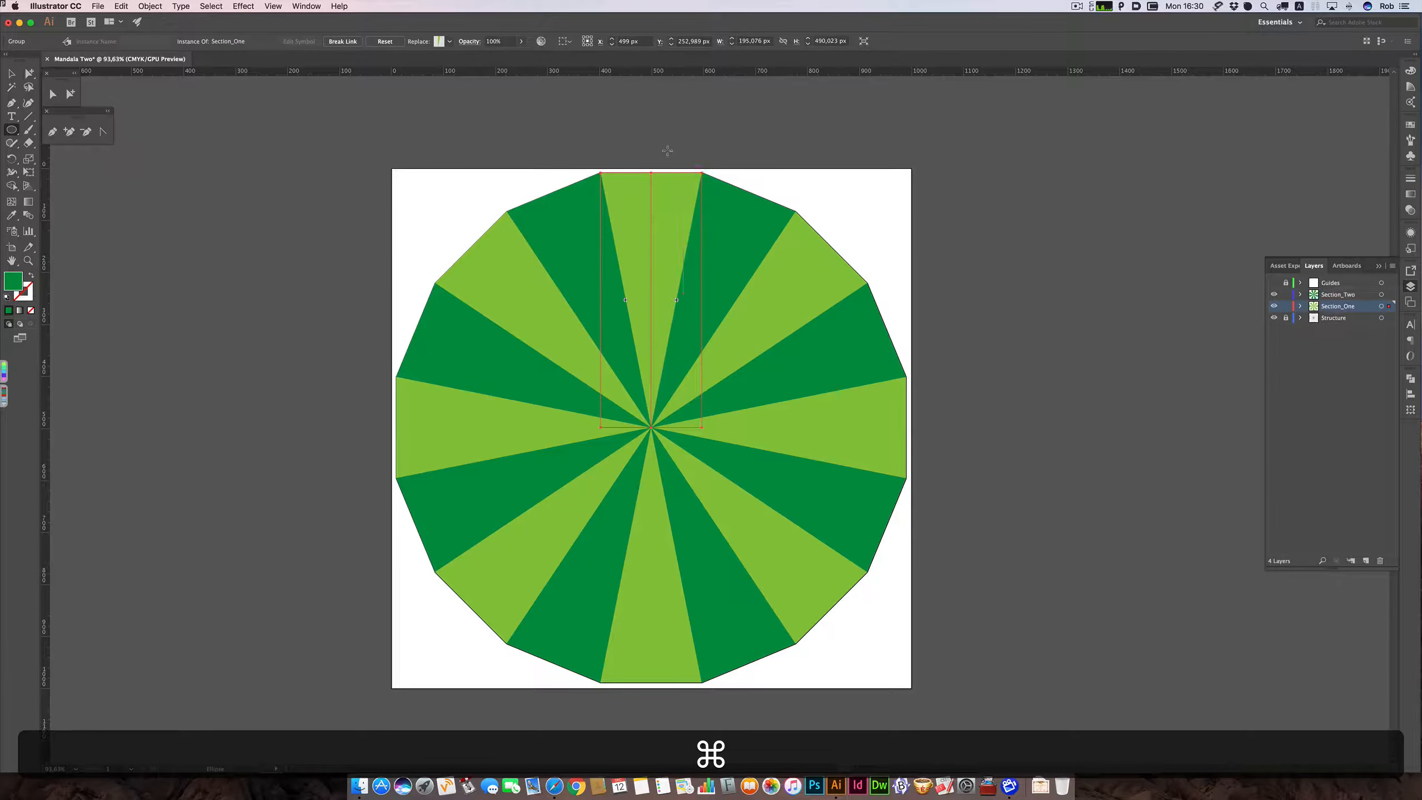
double_click(667, 185, "super")
double_click(666, 181, "super")
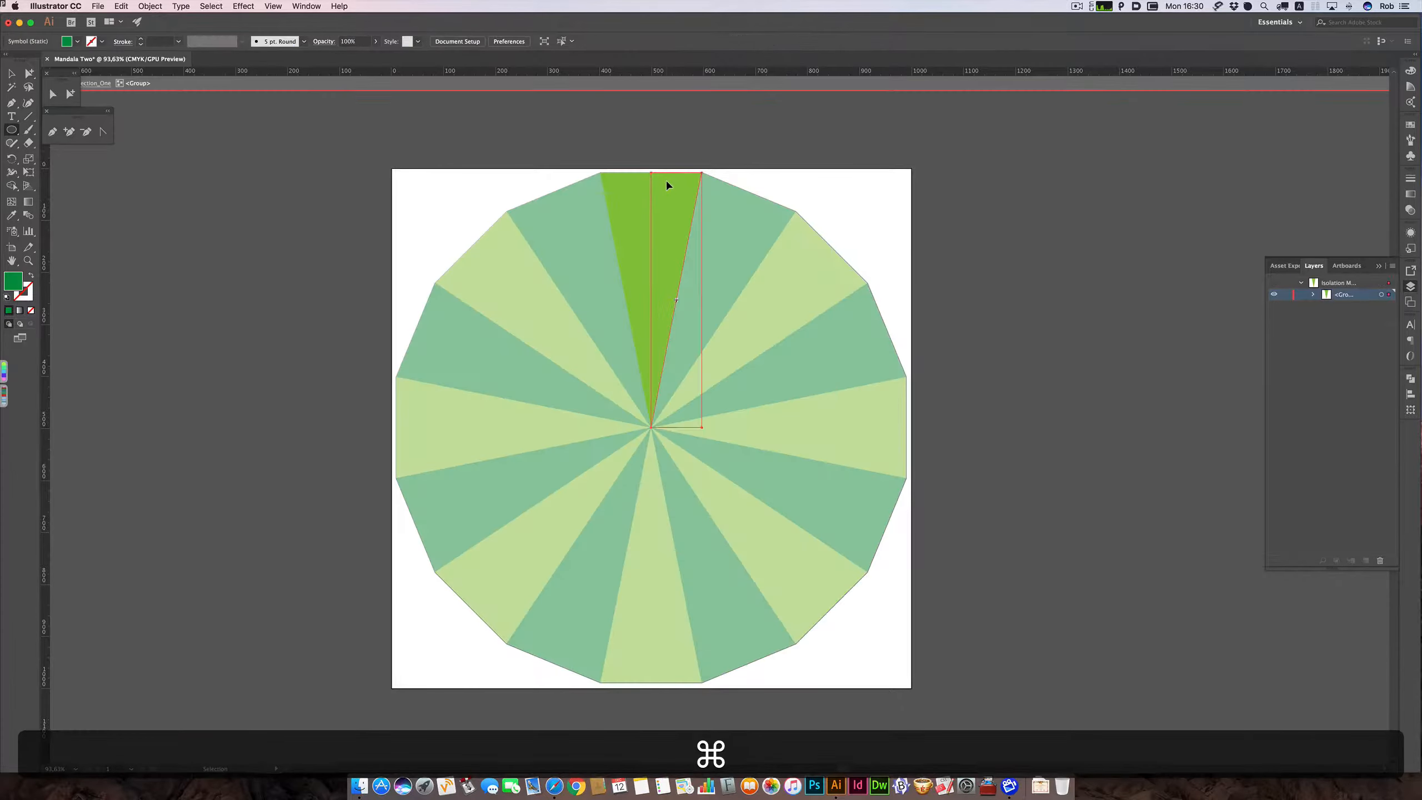
double_click(916, 232, "super")
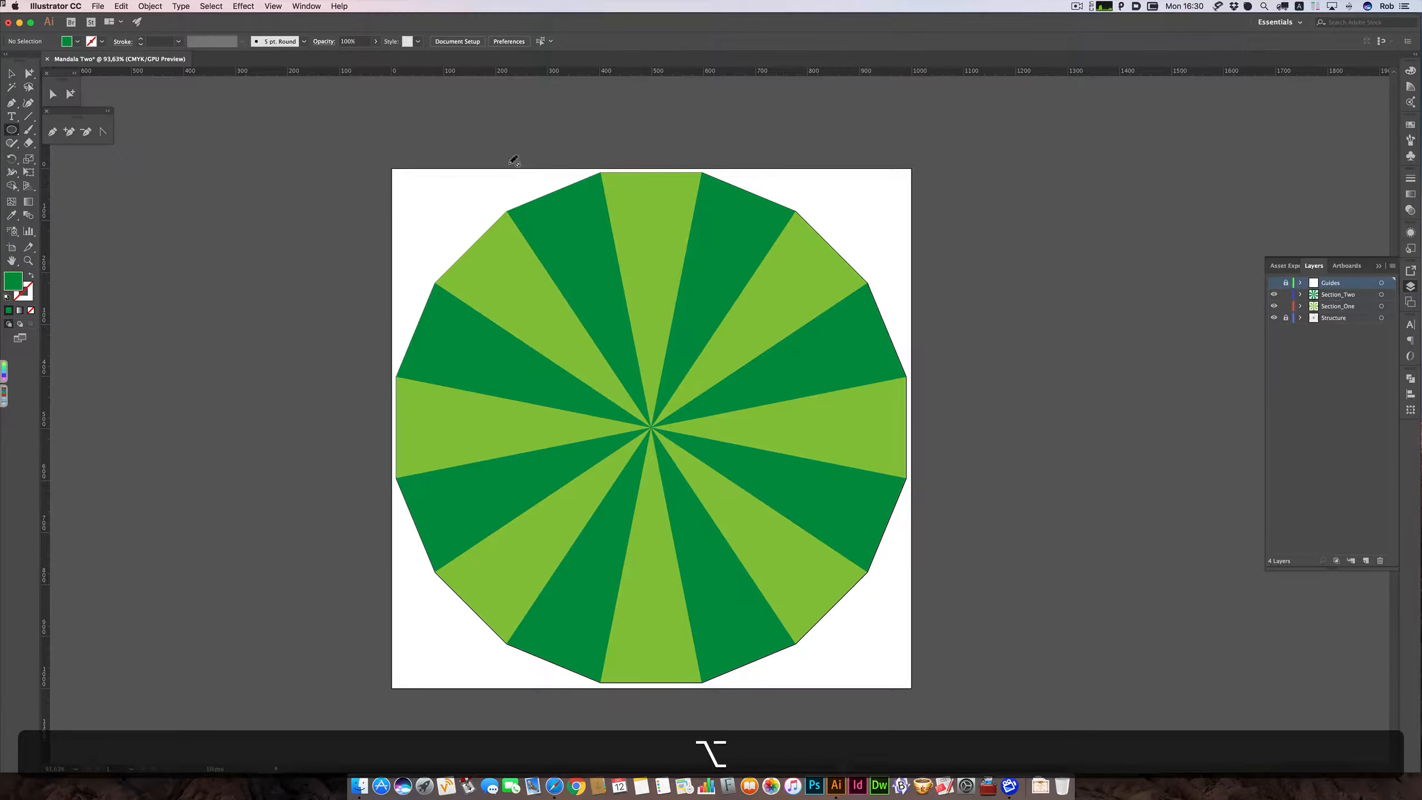
Show and unlock the Guides layer and draw a dark green circle about 21 px wide outside the dark green section right of the uppermost one.
left_click(1274, 283)
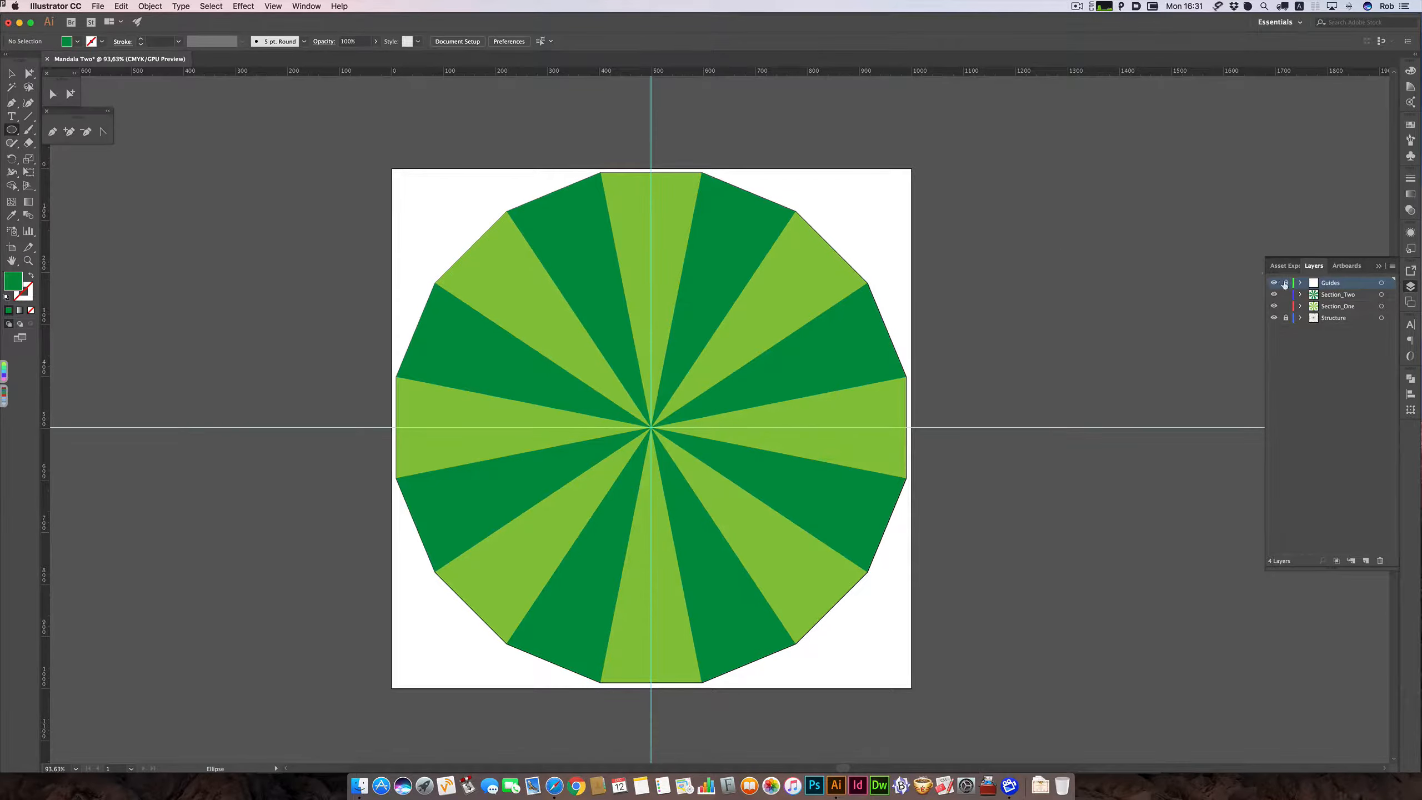
key("alt")
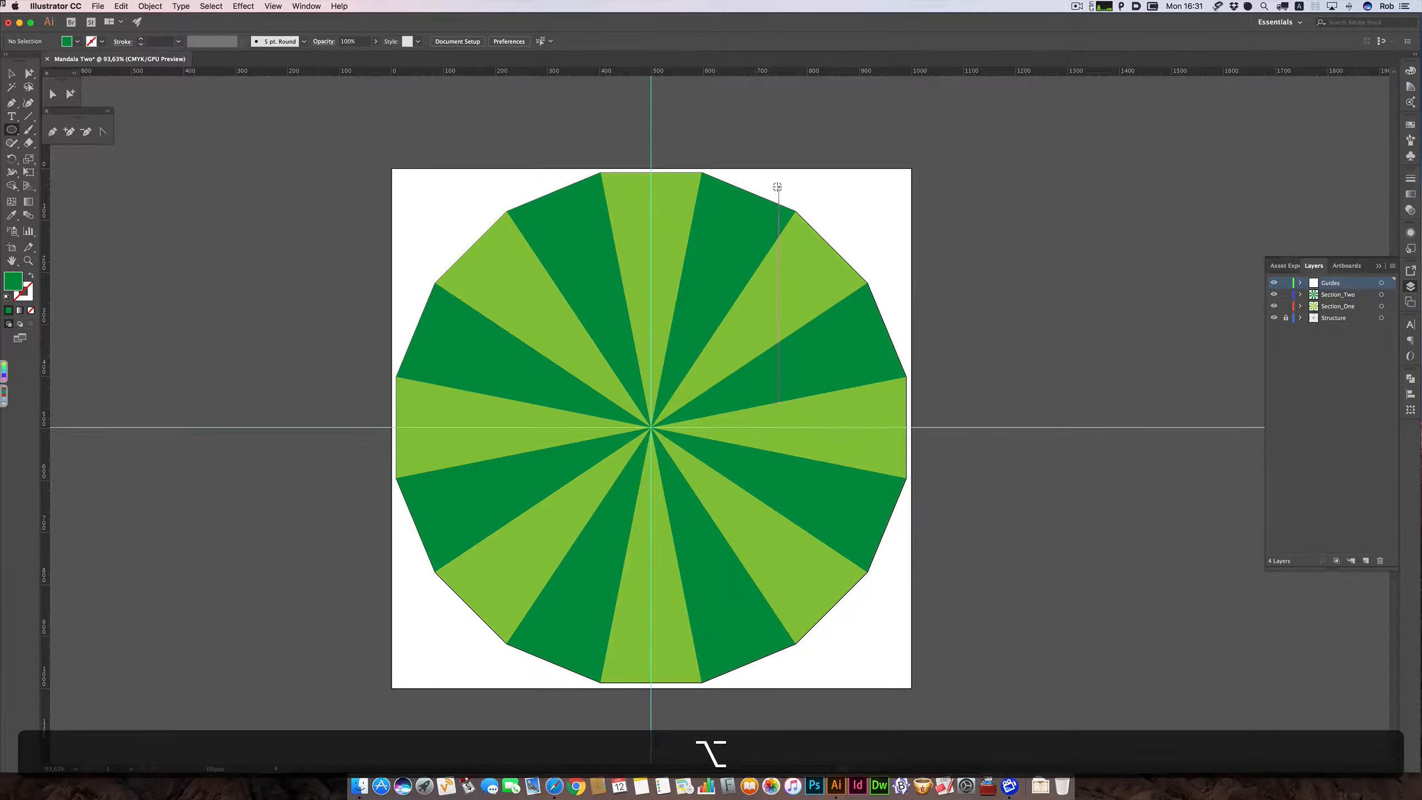
key("shift")
left_click_drag(777, 190, 782, 192)
key("super")
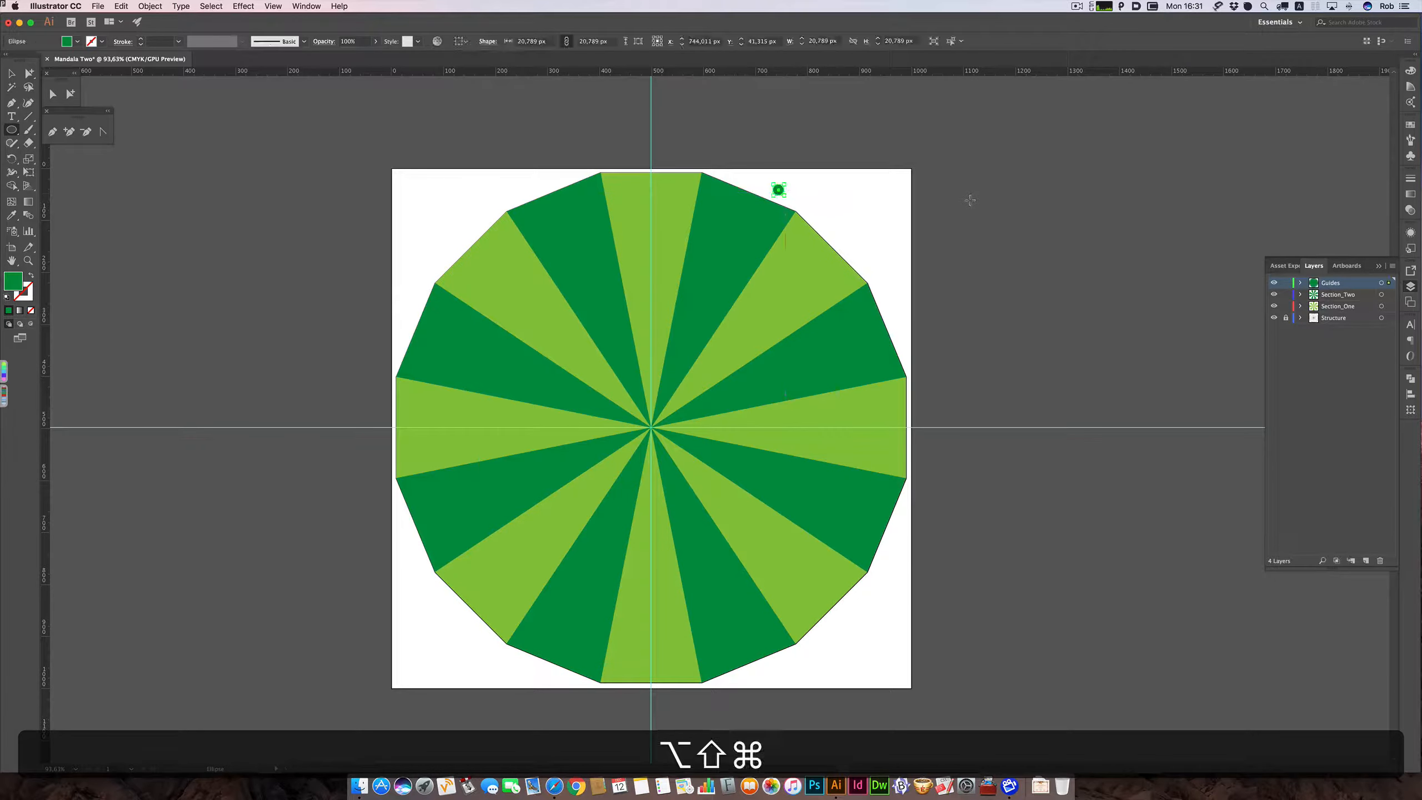
Draw a second circle about 26 px wide just above the uppermost section and fill it with light green.
key("shift")
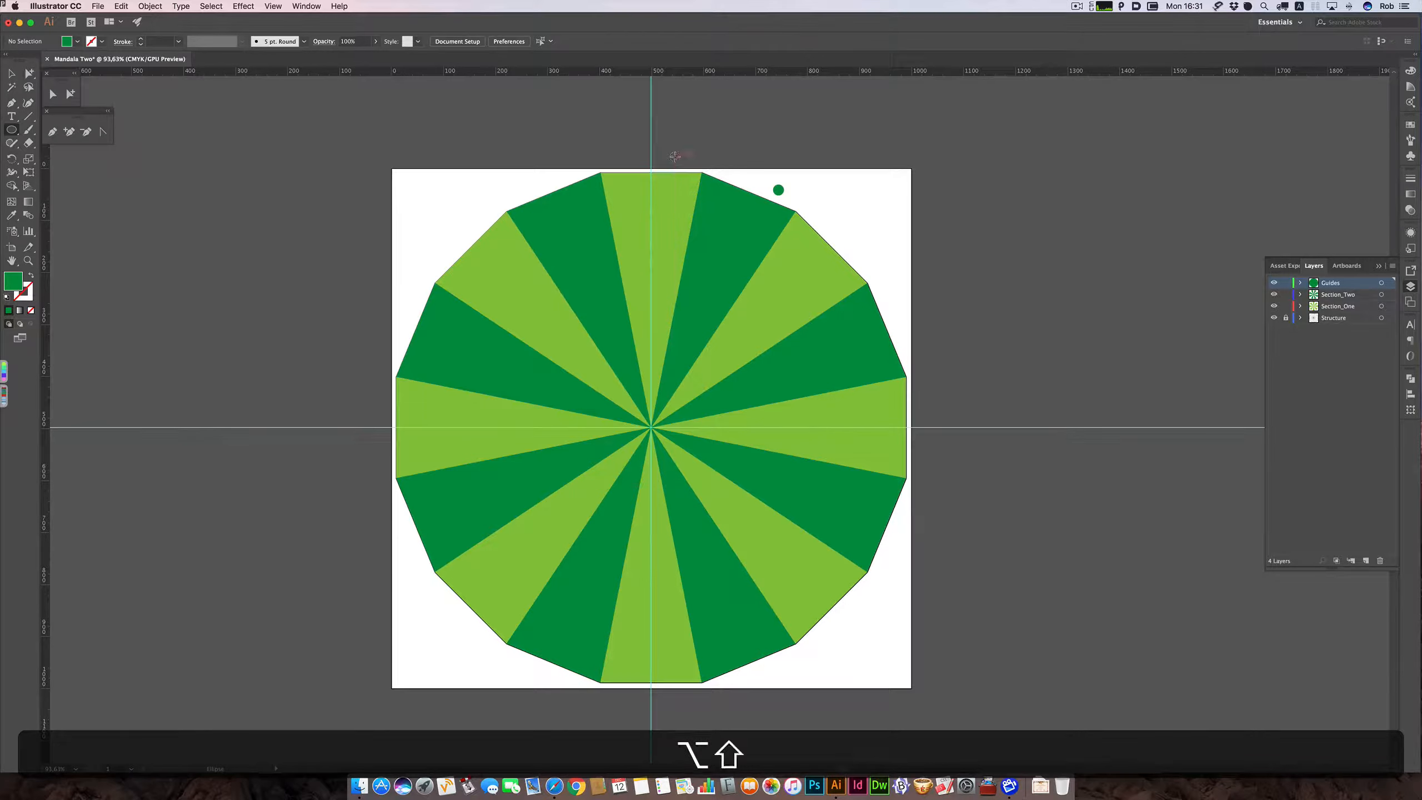
left_click_drag(677, 156, 684, 163)
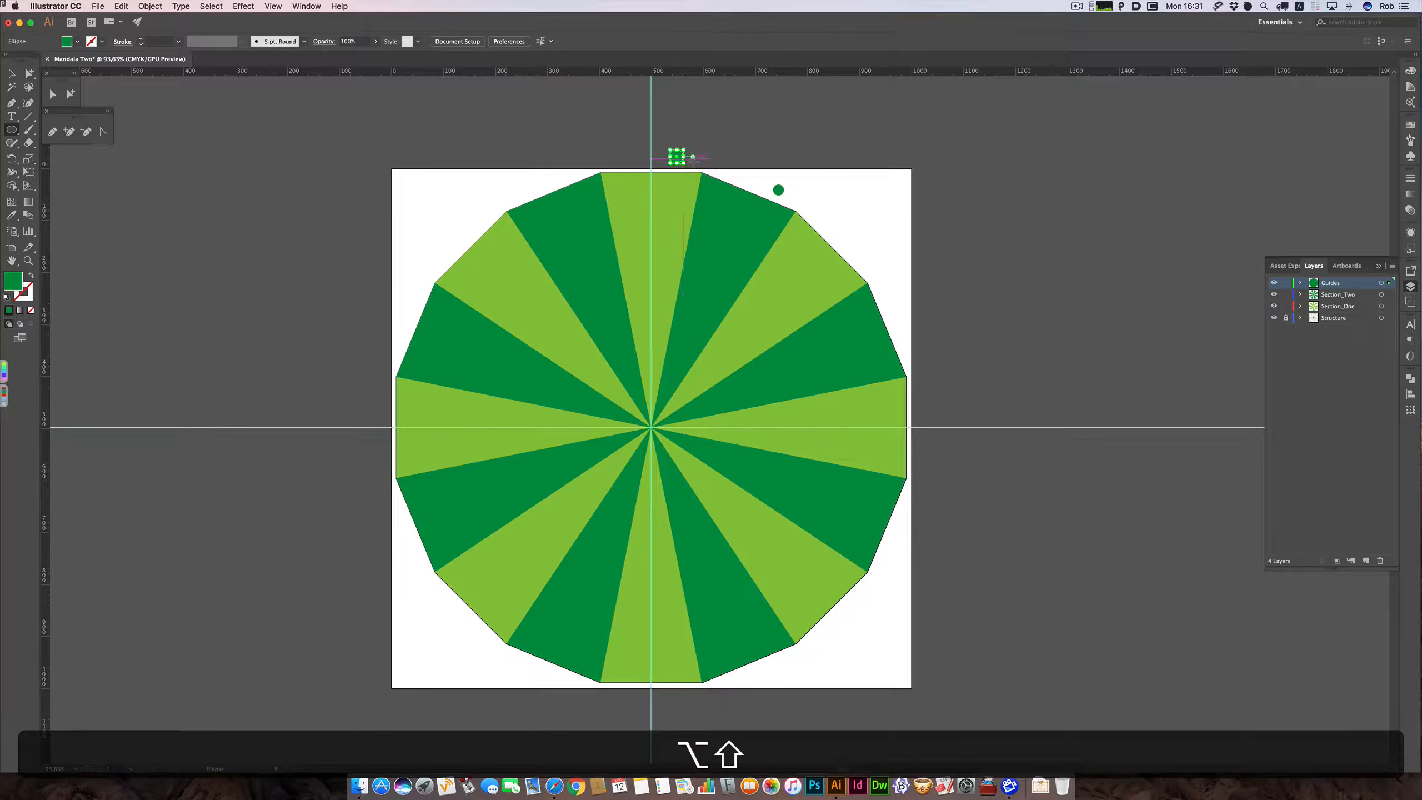
left_click(77, 42)
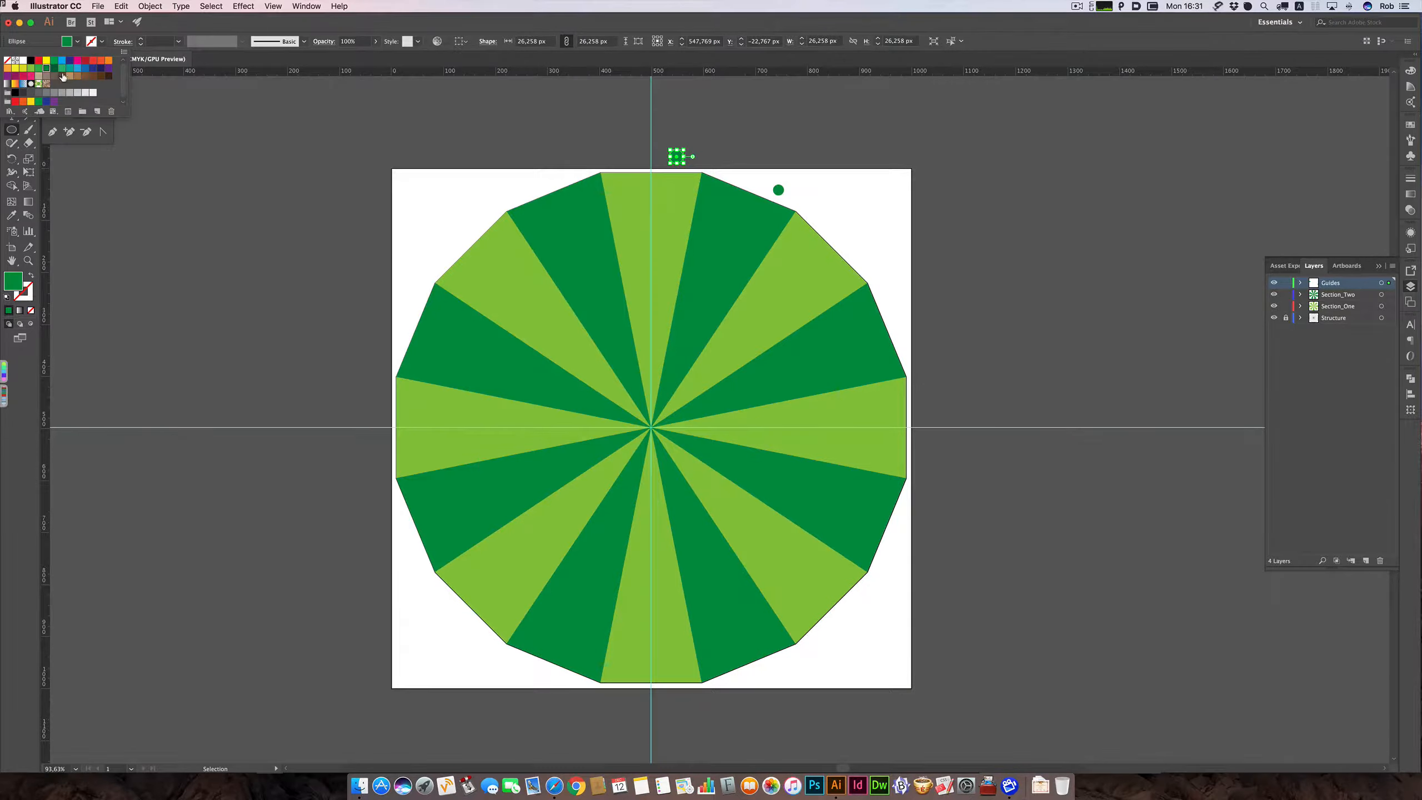
left_click(30, 68)
left_click(158, 191, "super")
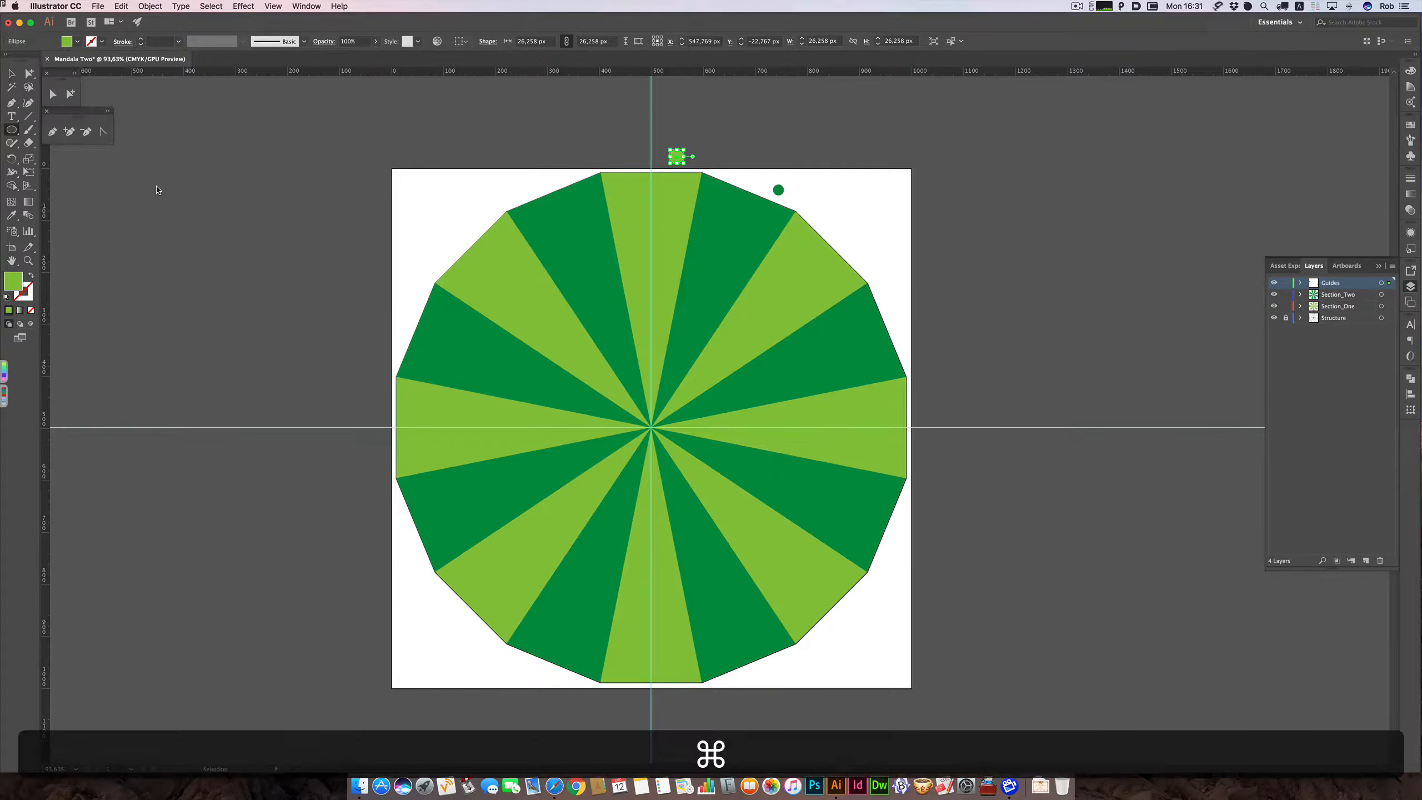
Deselect the light green circle, lock the Guides layer and save the document to the Desktop as an Illustrator template named Mandala Two.ait.
left_click(11, 74)
left_click(335, 212)
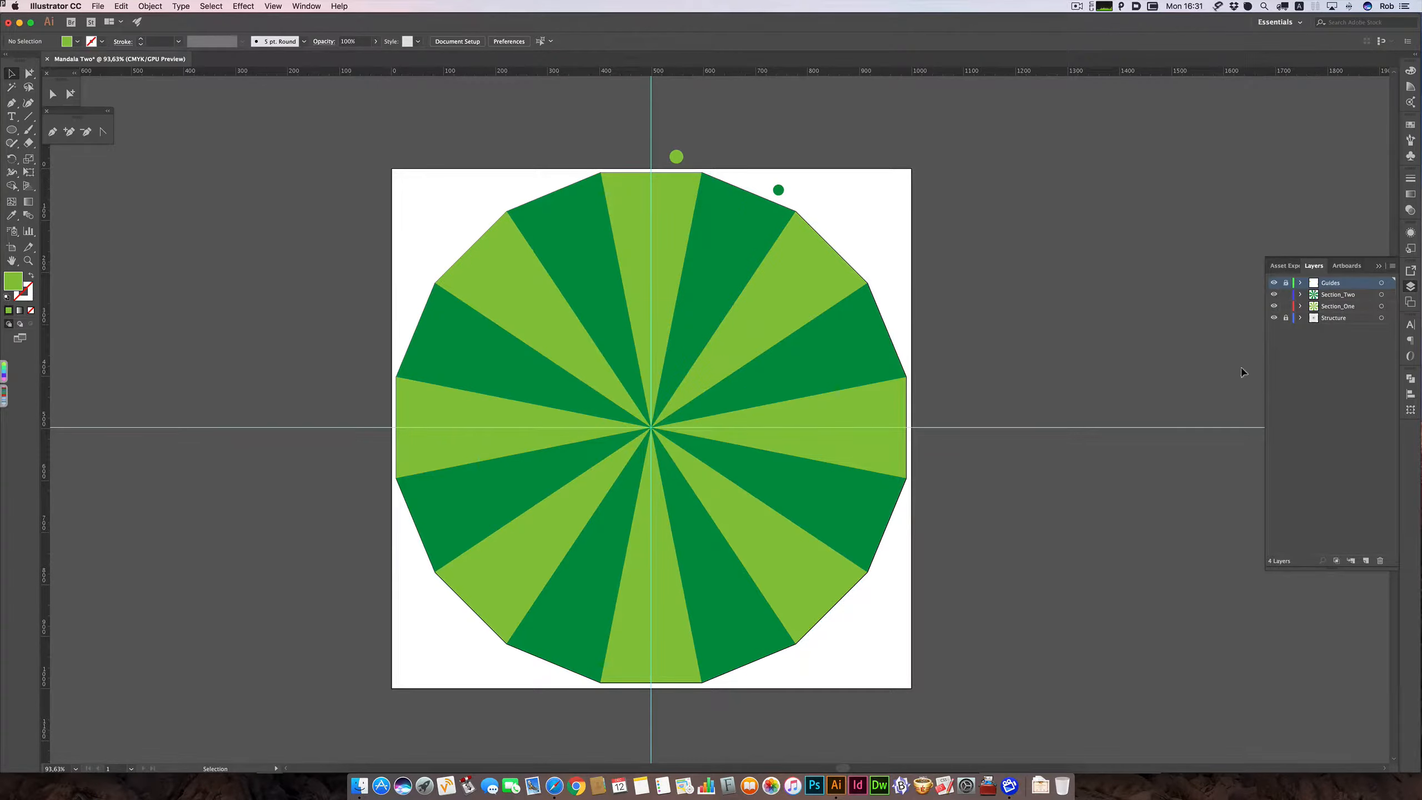
left_click(104, 8)
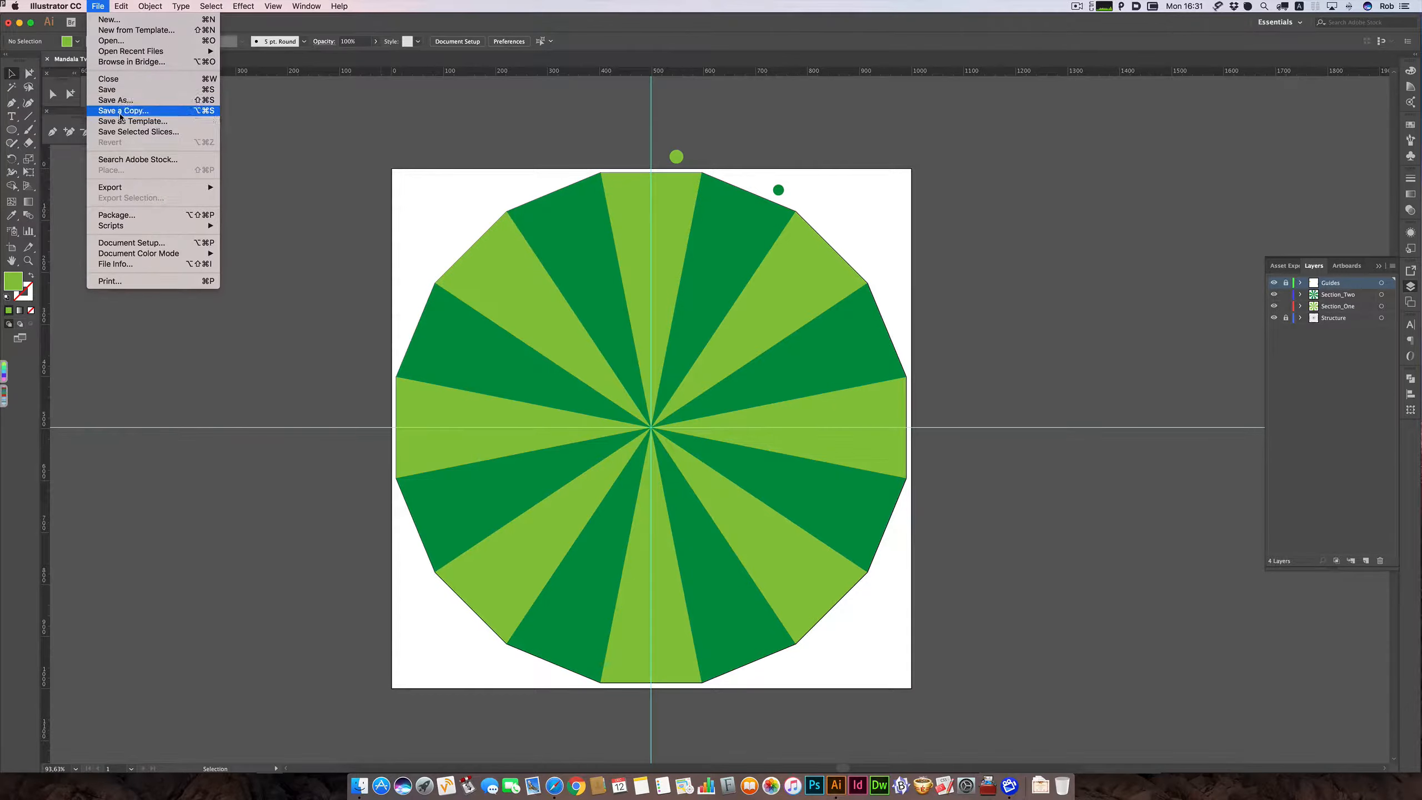
left_click(128, 120)
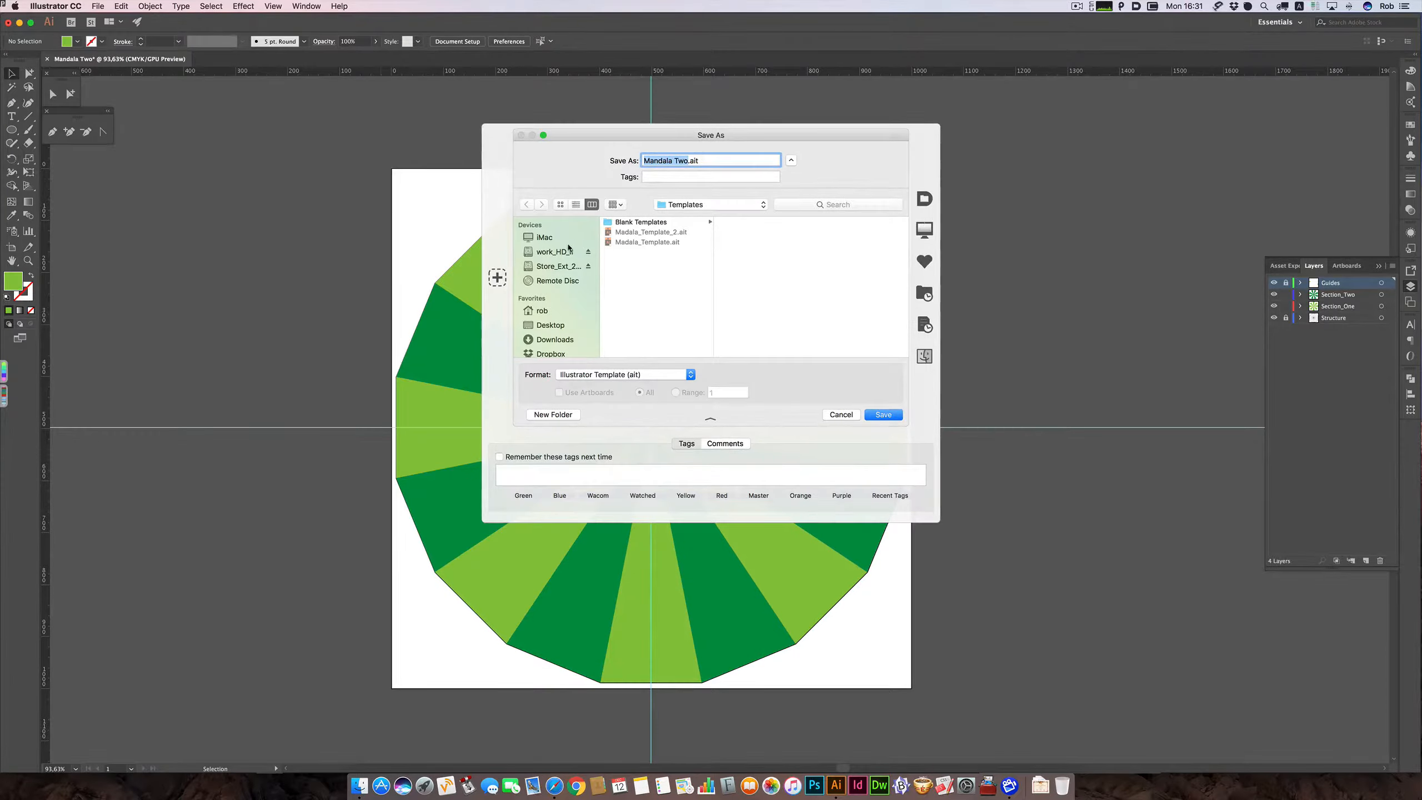
left_click(561, 328)
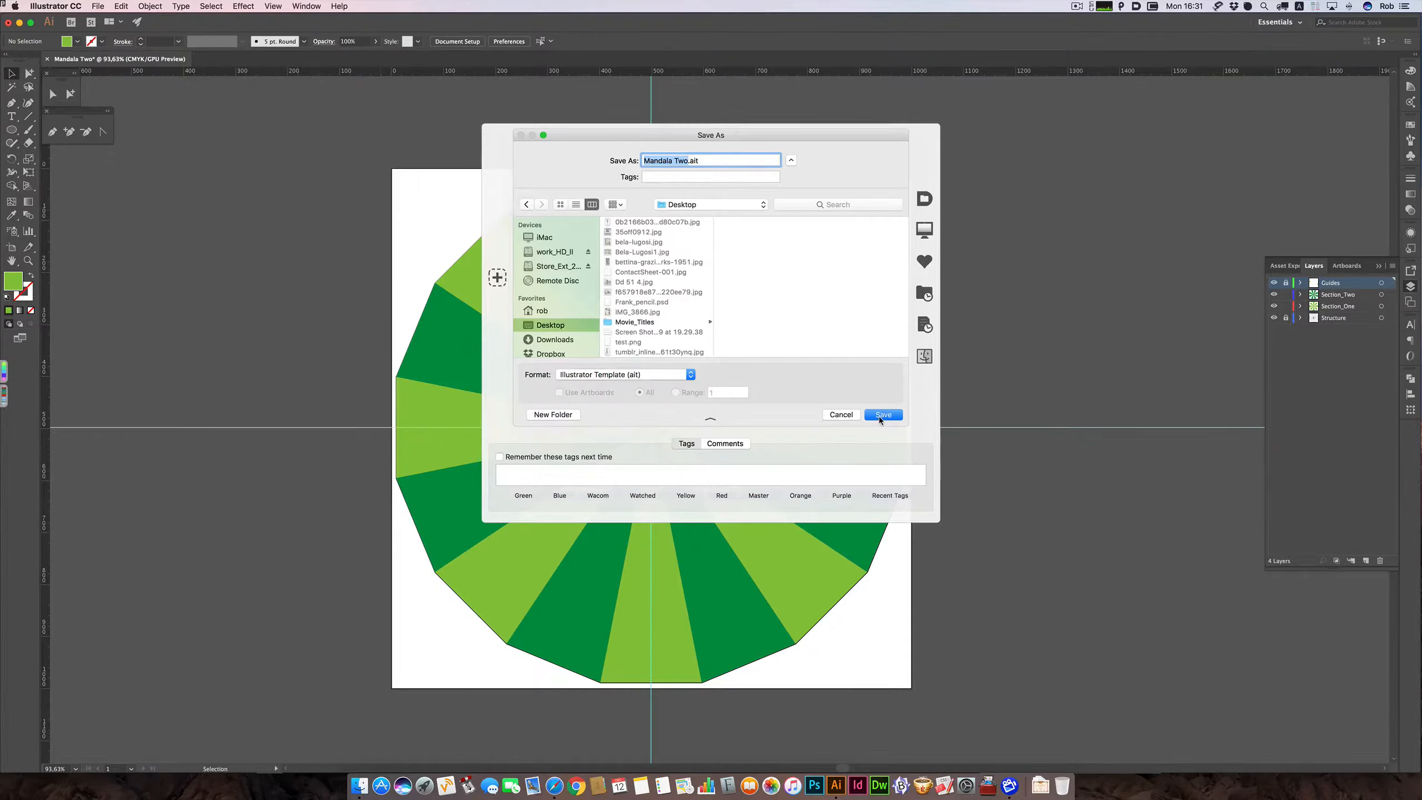
left_click(882, 414)
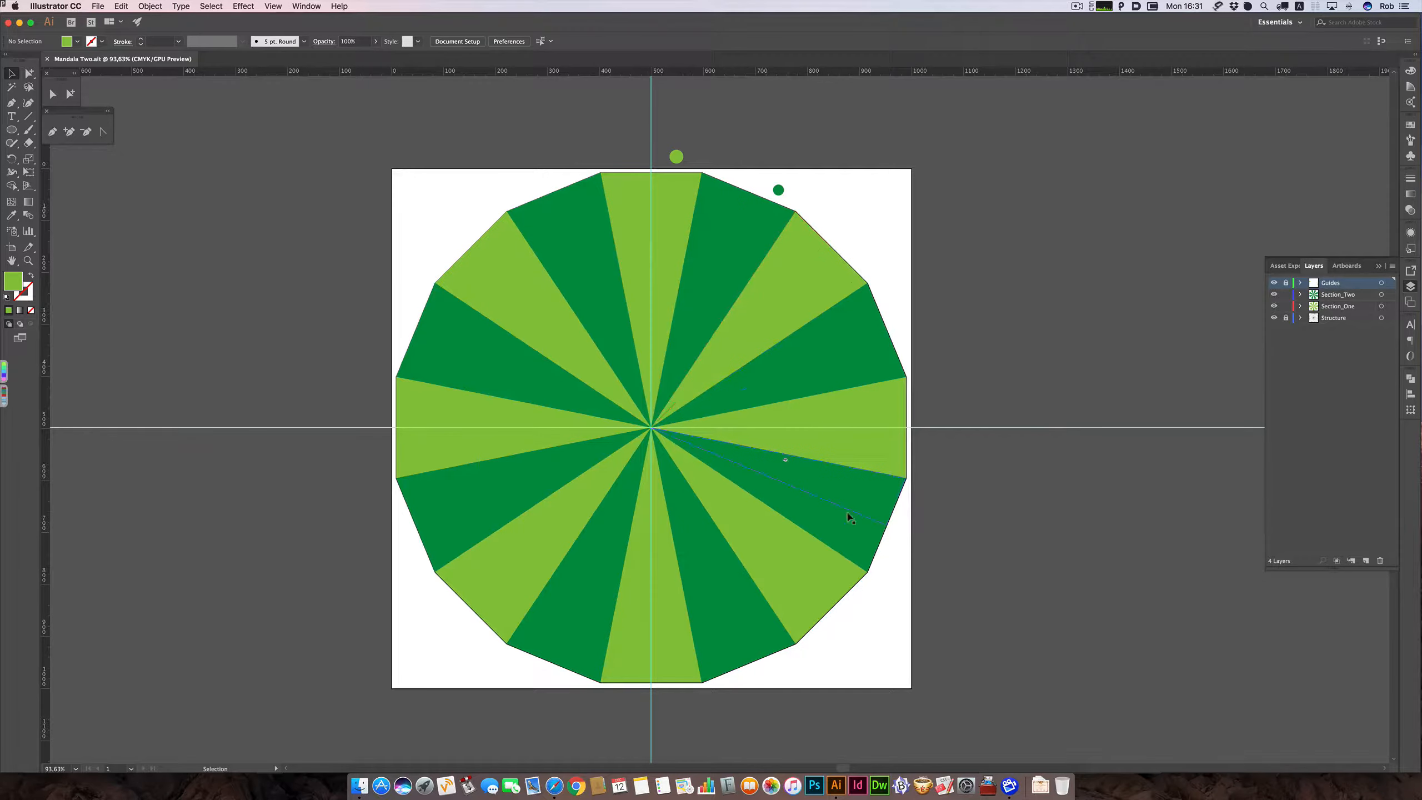
Open the Section_One symbol in the right half of the uppermost light green section for editing.
double_click(666, 216)
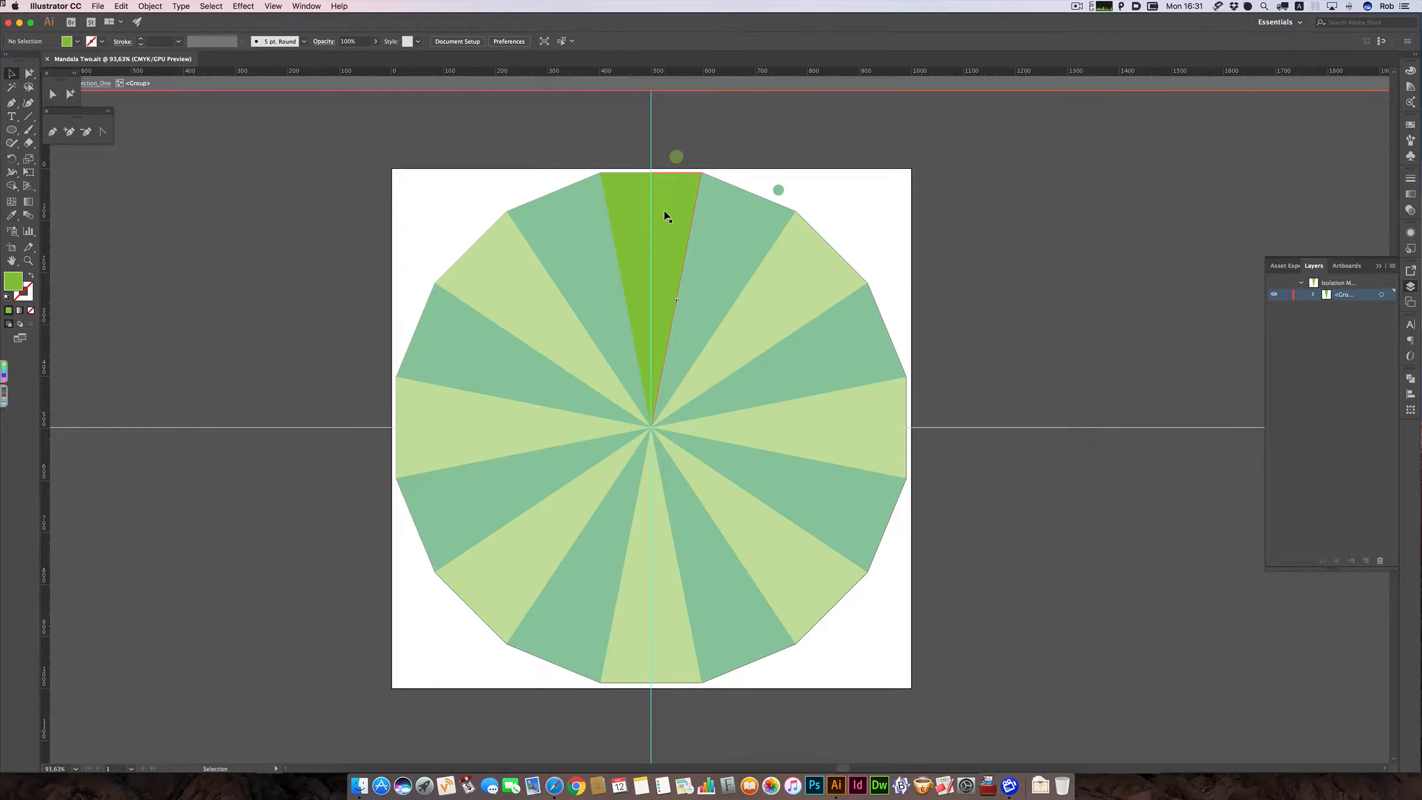
double_click(666, 216)
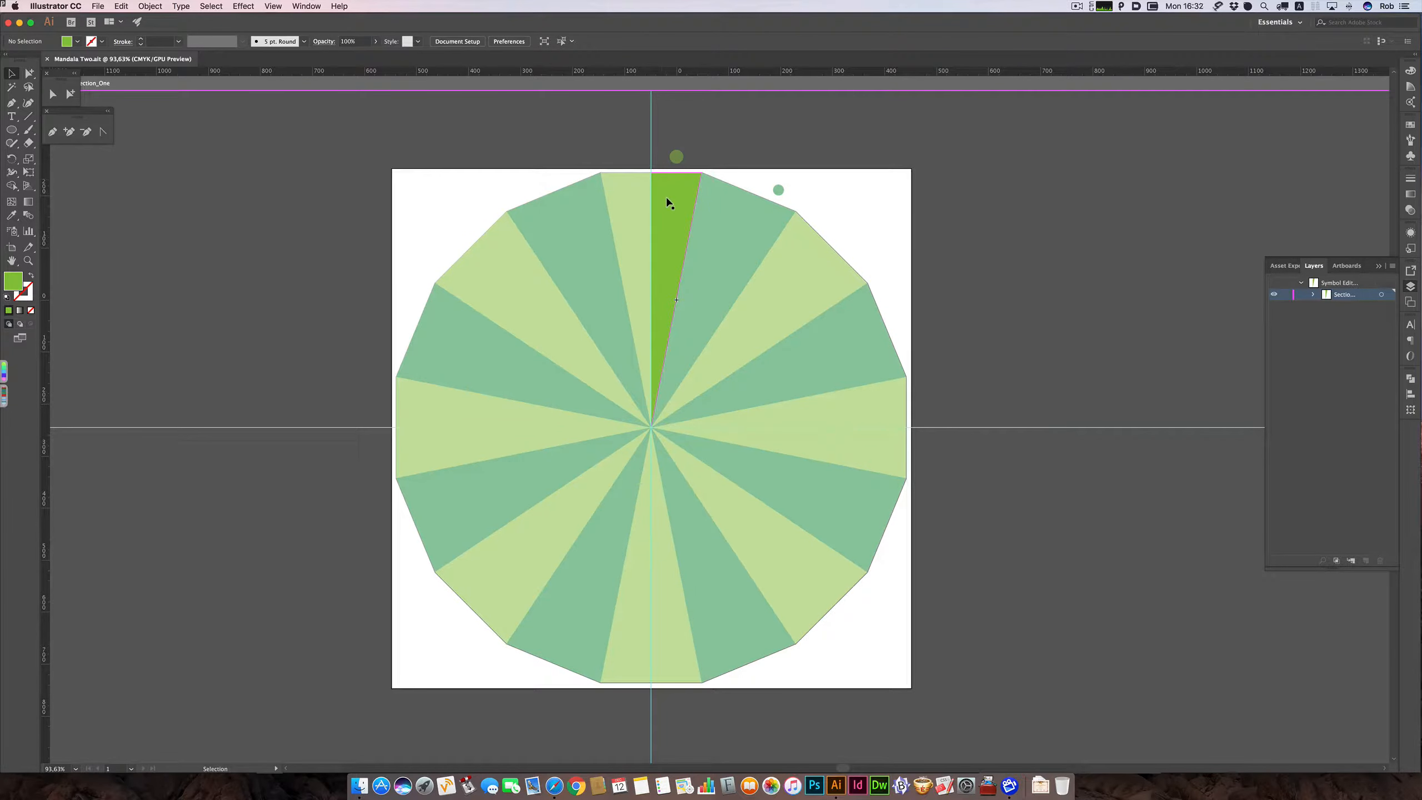
left_click_drag(668, 226, 836, 281)
scroll(837, 281, "up", 3)
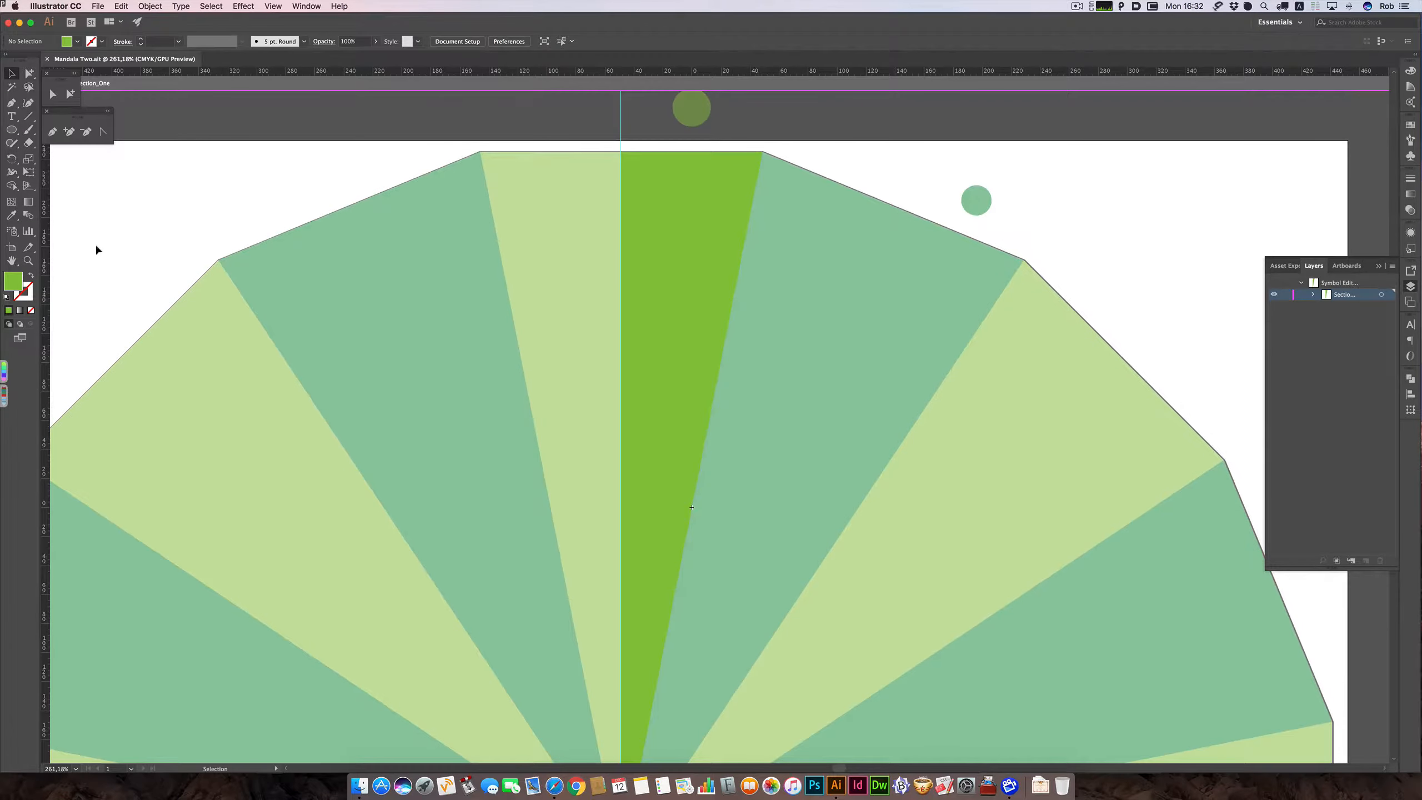
Begin a Pen path on the vertical guide just above the mandala's centre.
left_click(11, 103)
scroll(540, 330, "down", 2)
scroll(540, 330, "down", 2)
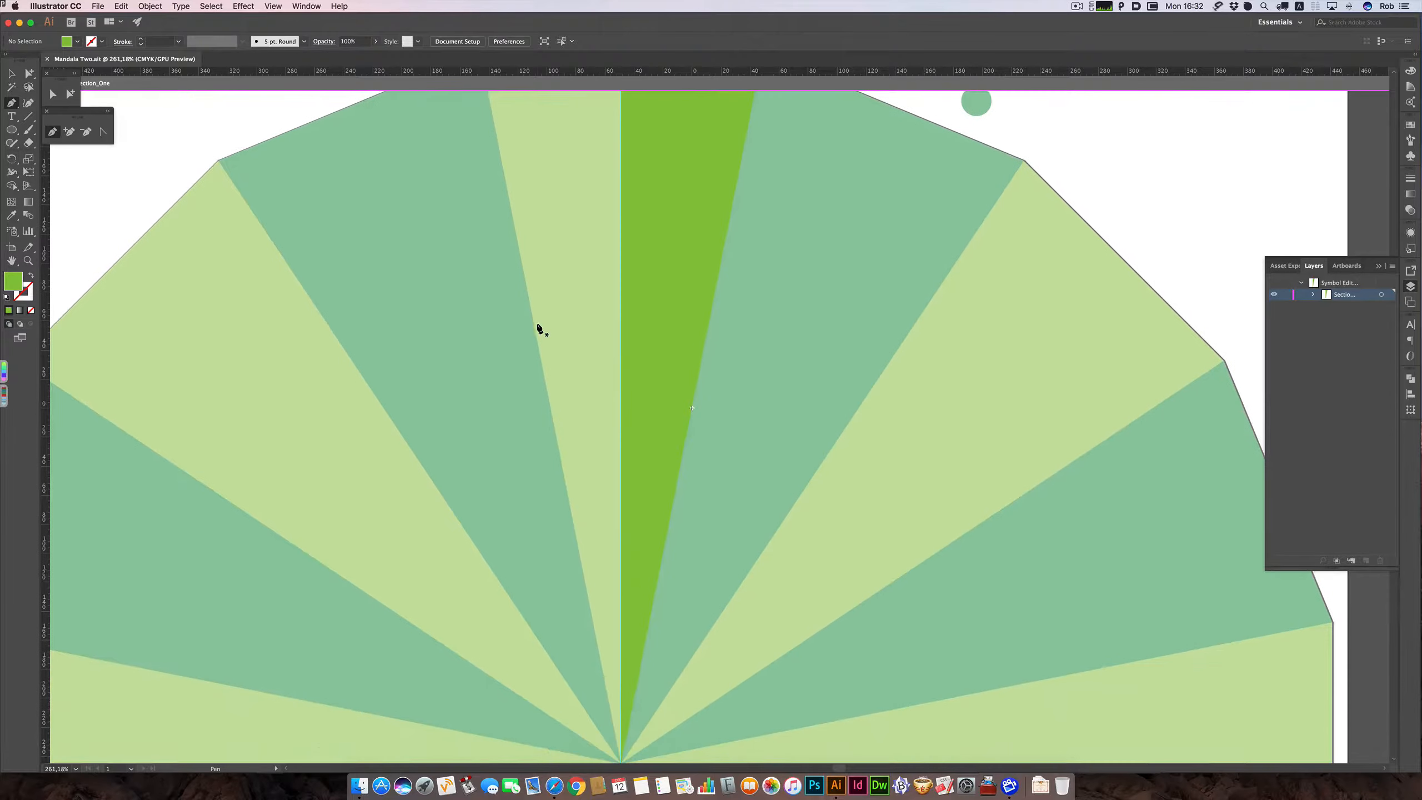
left_click(620, 729)
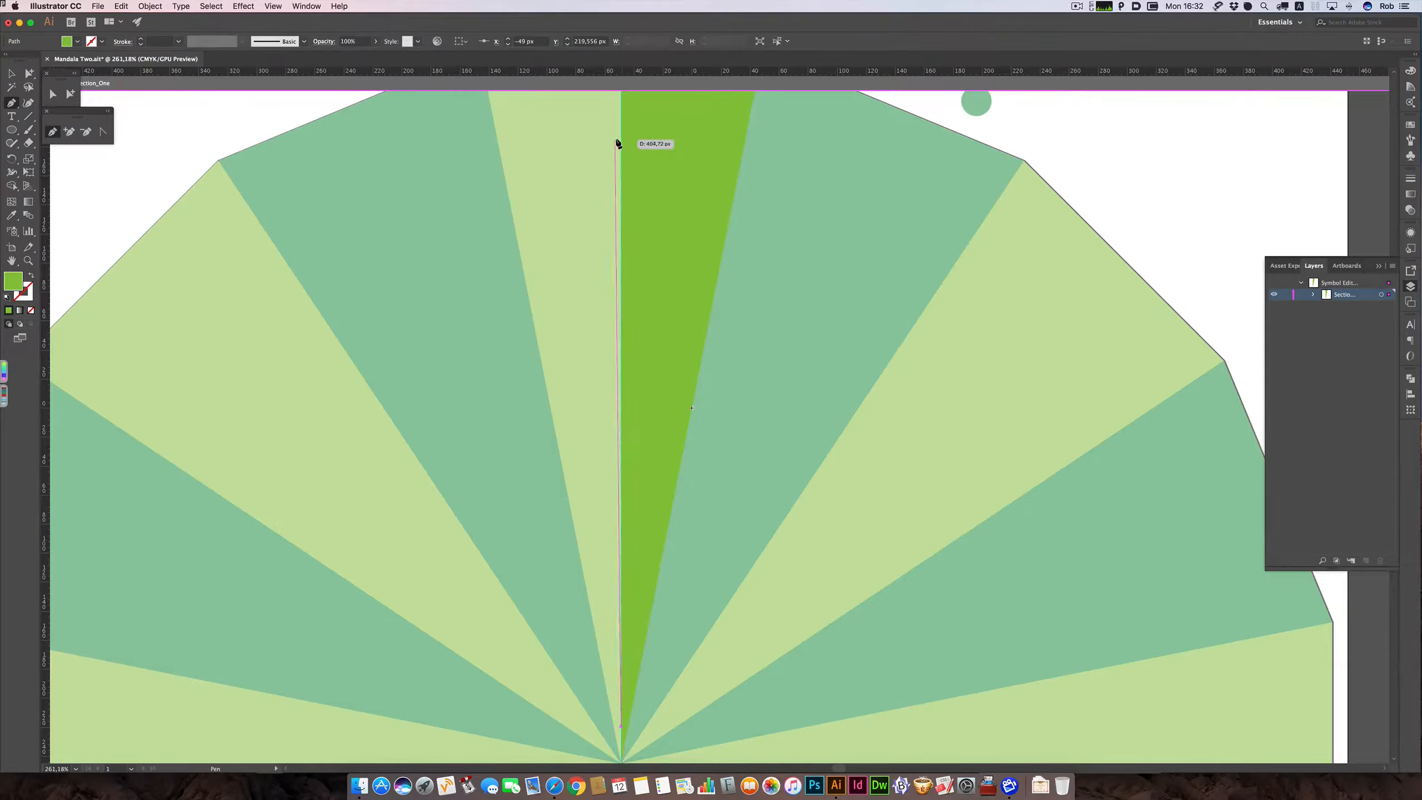
Adjust the snapping behaviour for the Pen path by switching Snap to Grid, Snap to Pixel and Snap to Point.
left_click(273, 6)
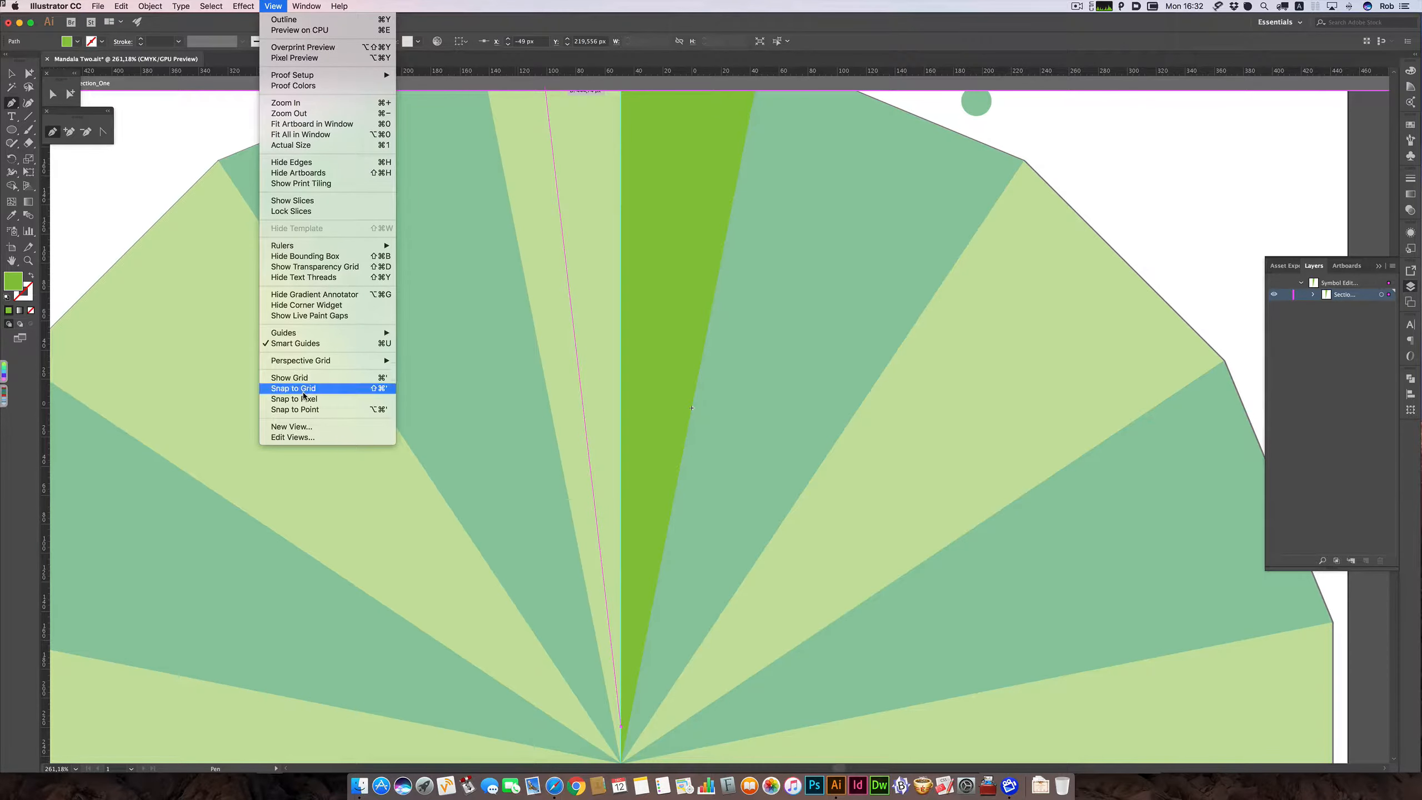
left_click(303, 392)
left_click(243, 7)
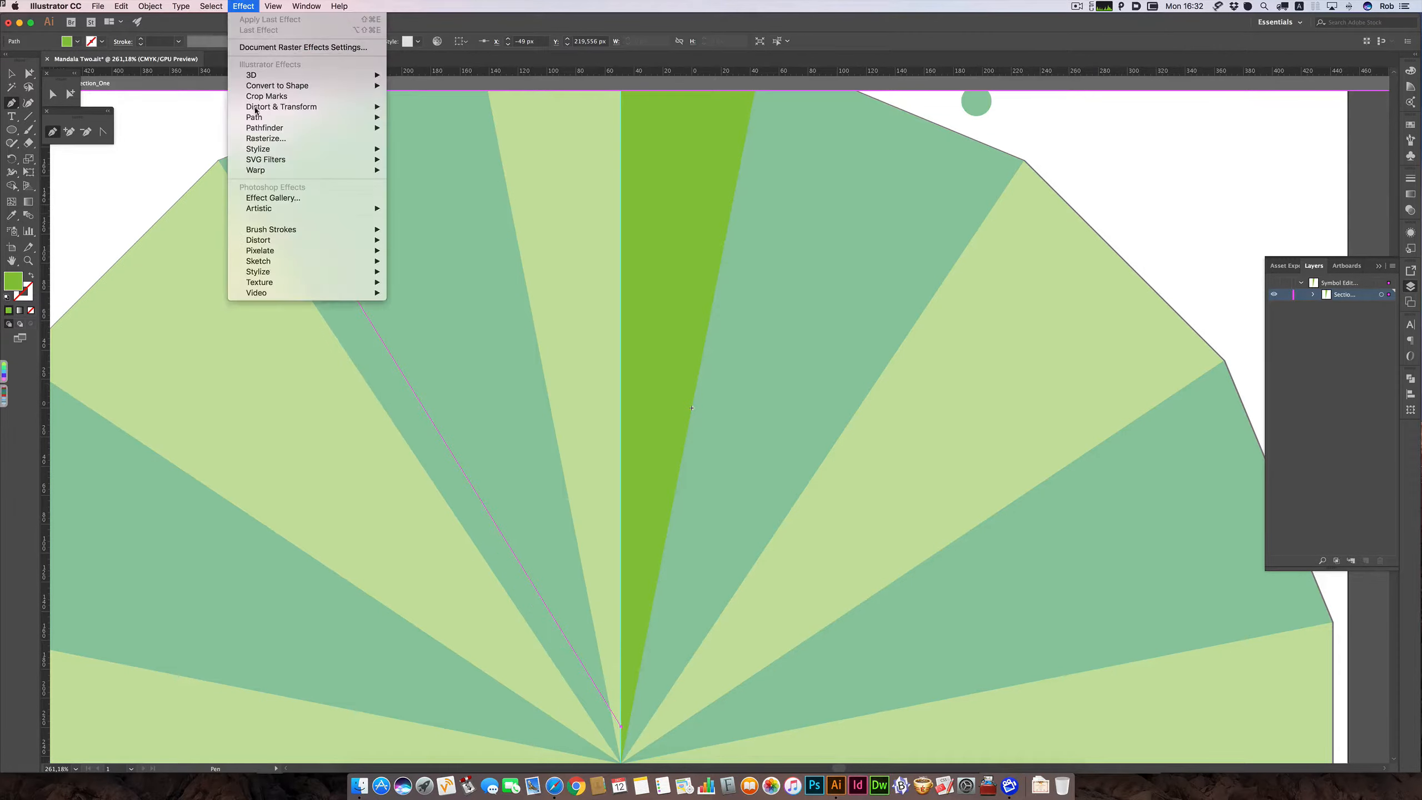
left_click(302, 387)
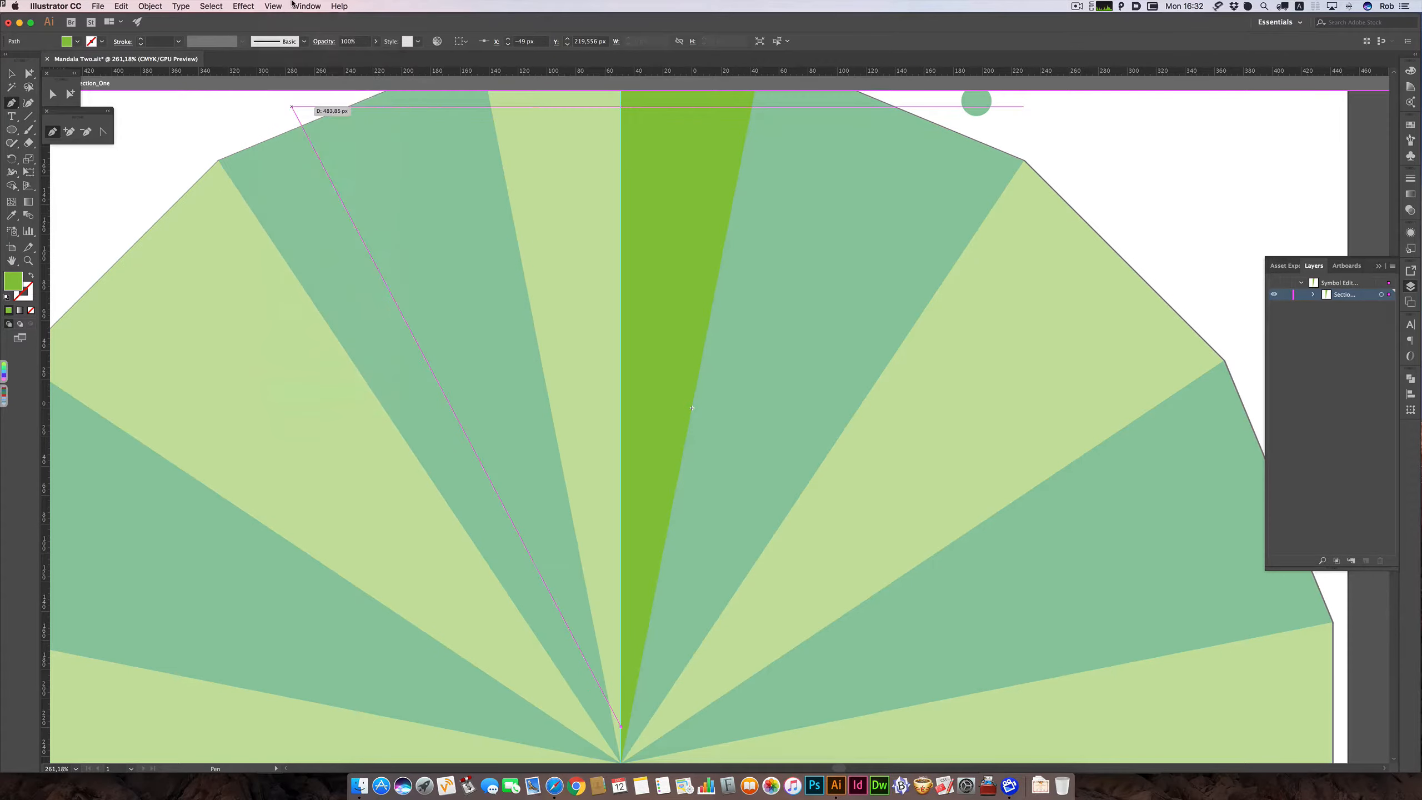
left_click(276, 6)
left_click(293, 400)
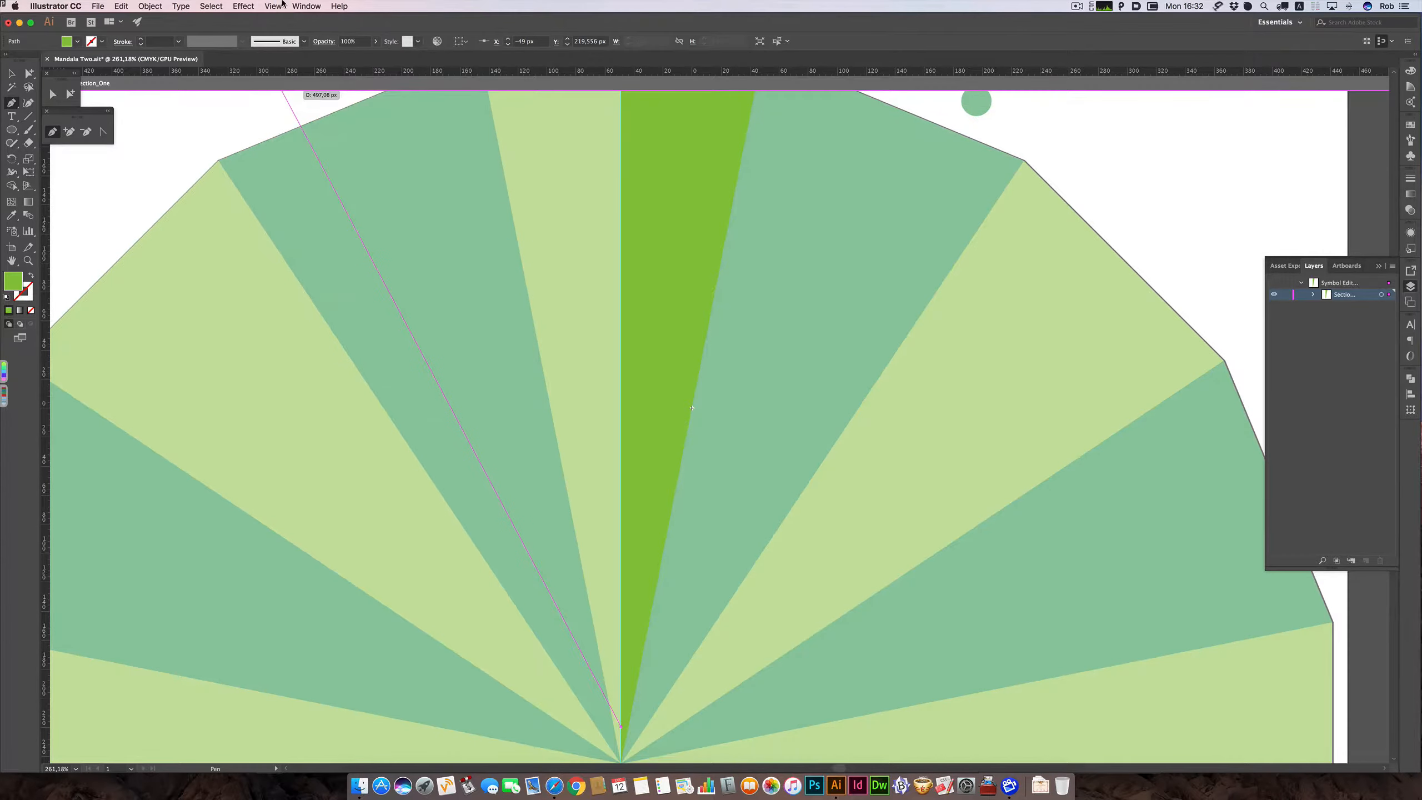
left_click(273, 6)
left_click(288, 406)
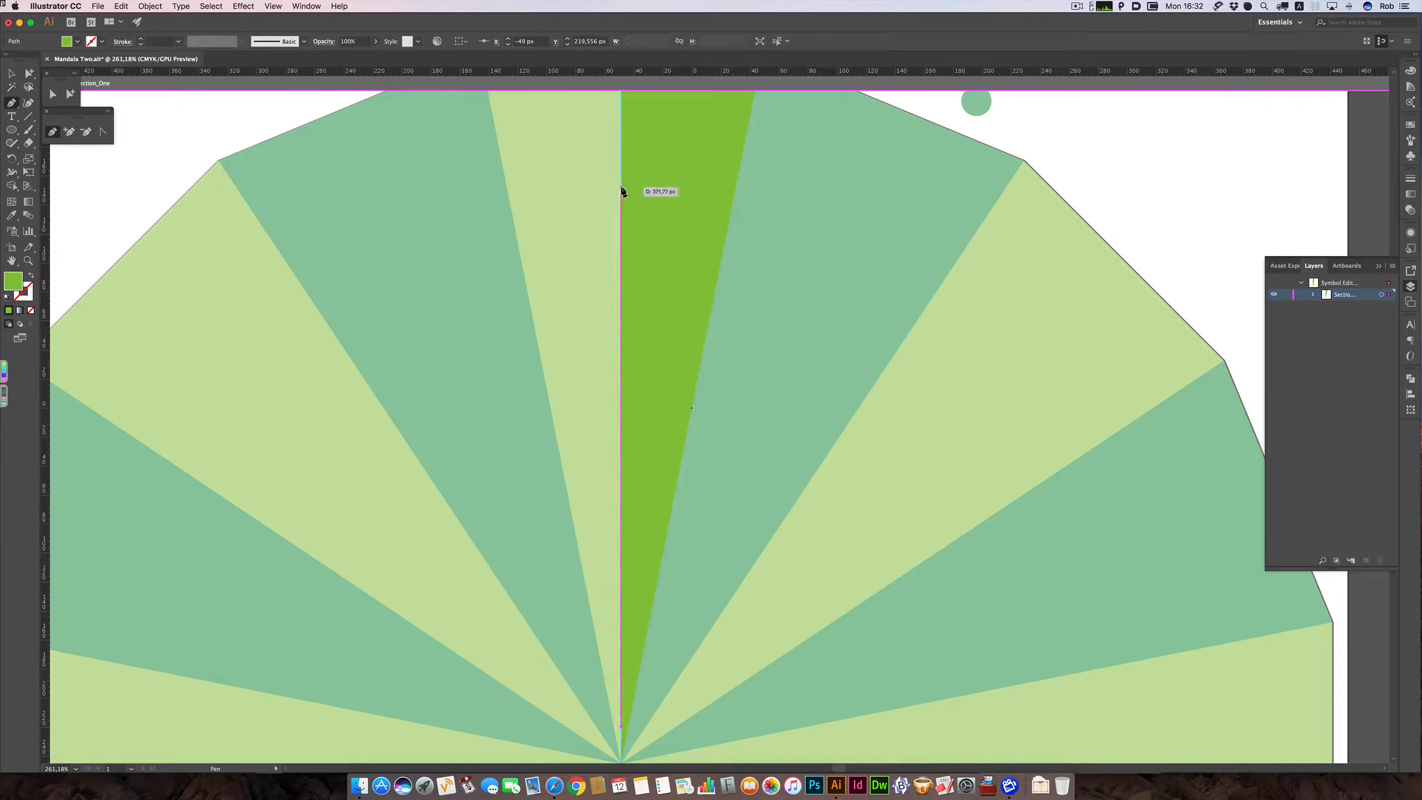
Finish the straight path about 401 px high along the vertical guide and give it a black stroke with no fill.
left_click(622, 146)
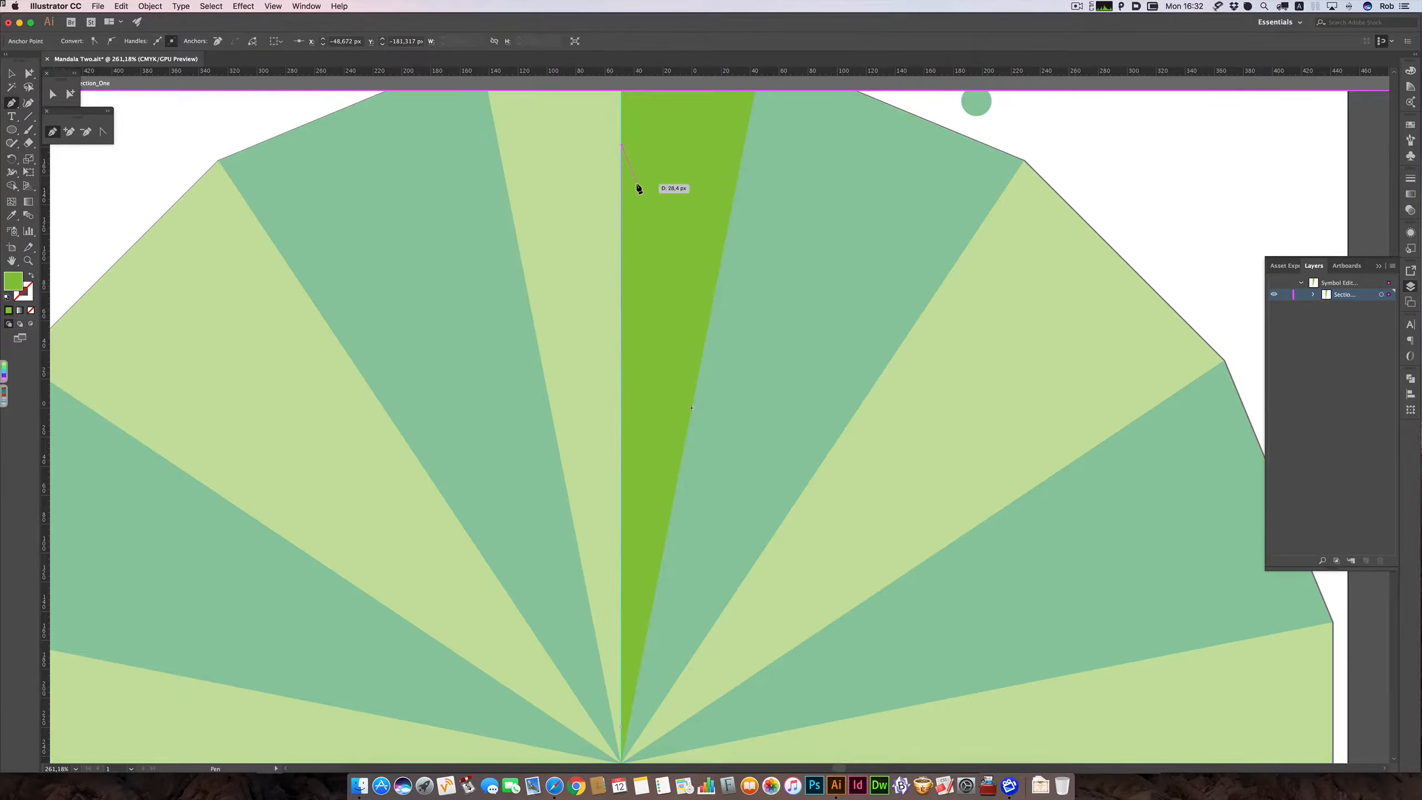
key("shift+super+a")
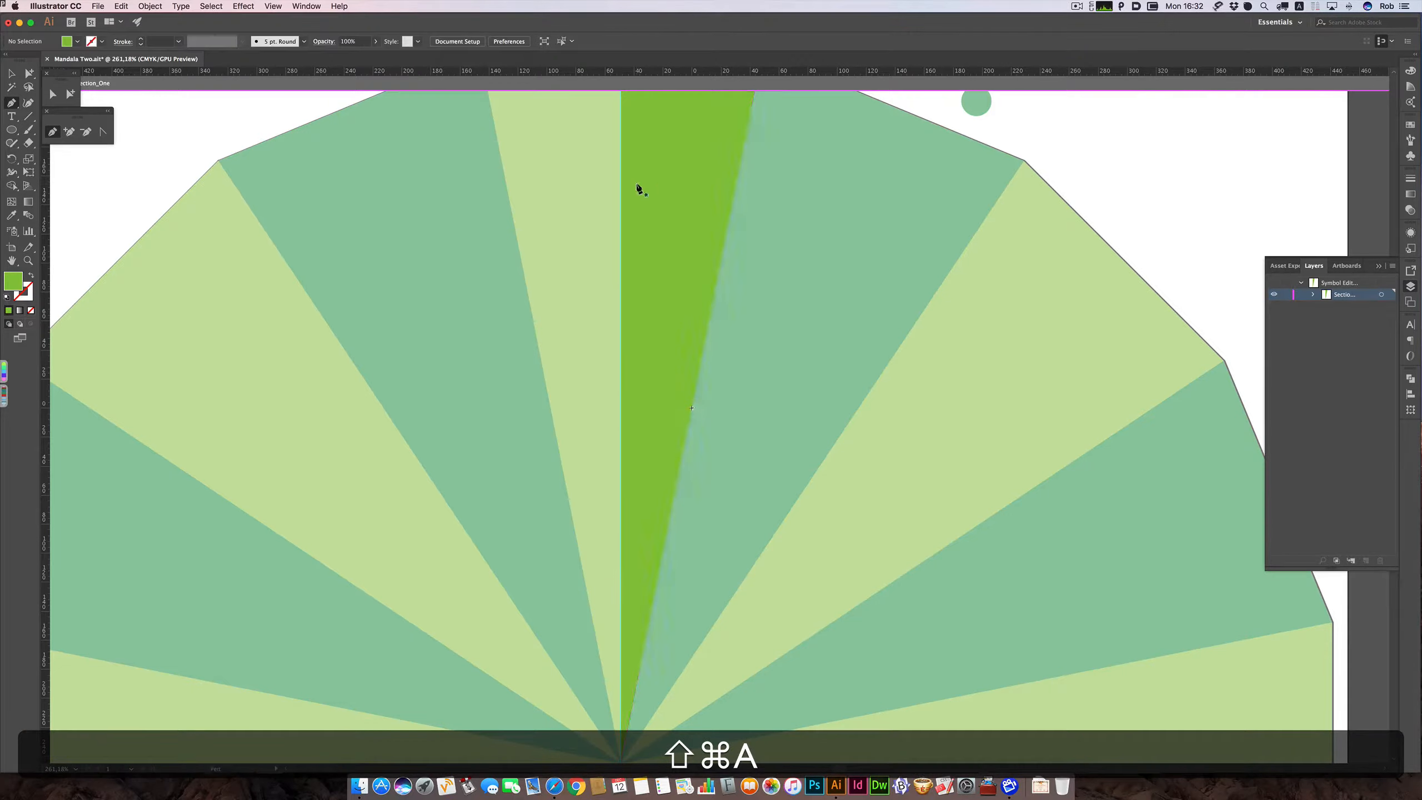
left_click(622, 299, "super")
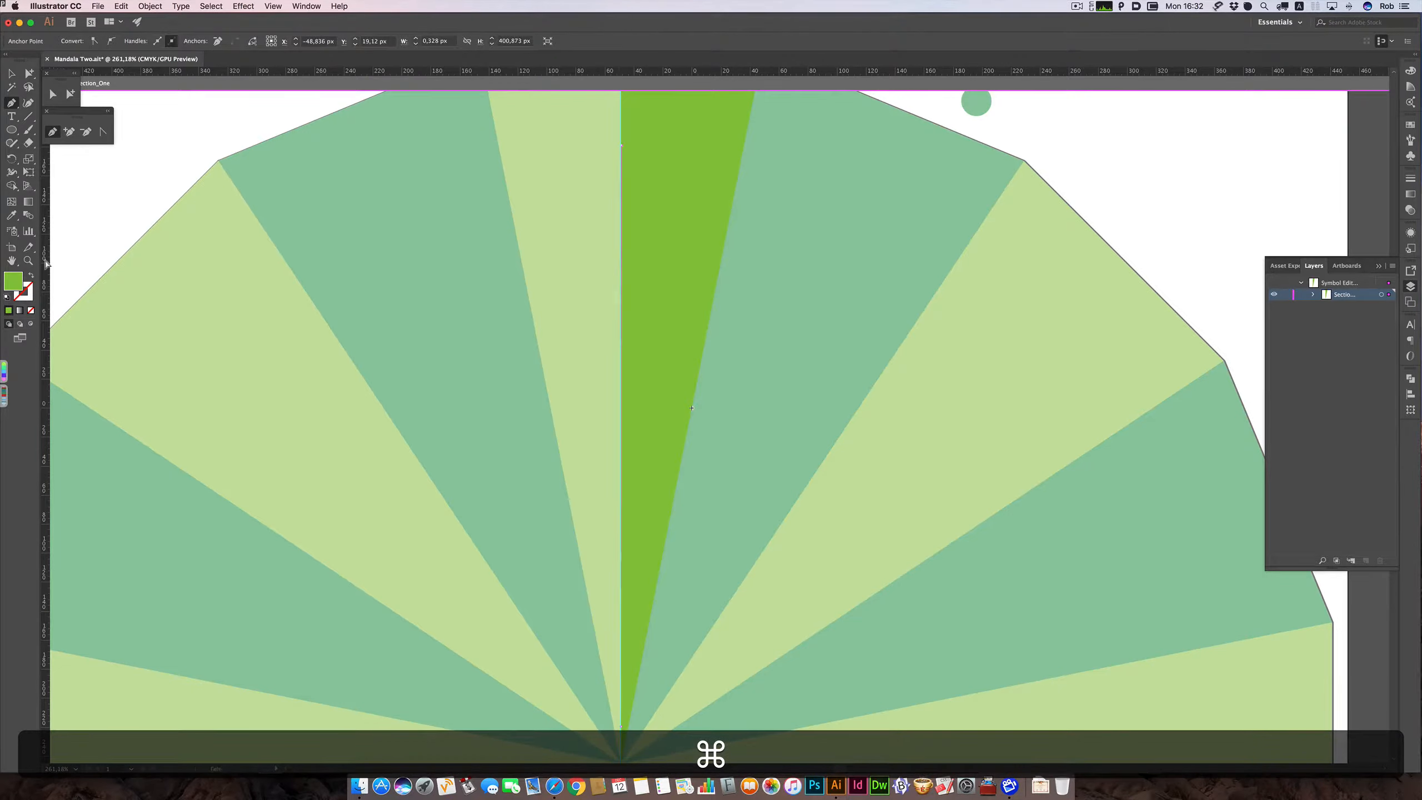
left_click(8, 298)
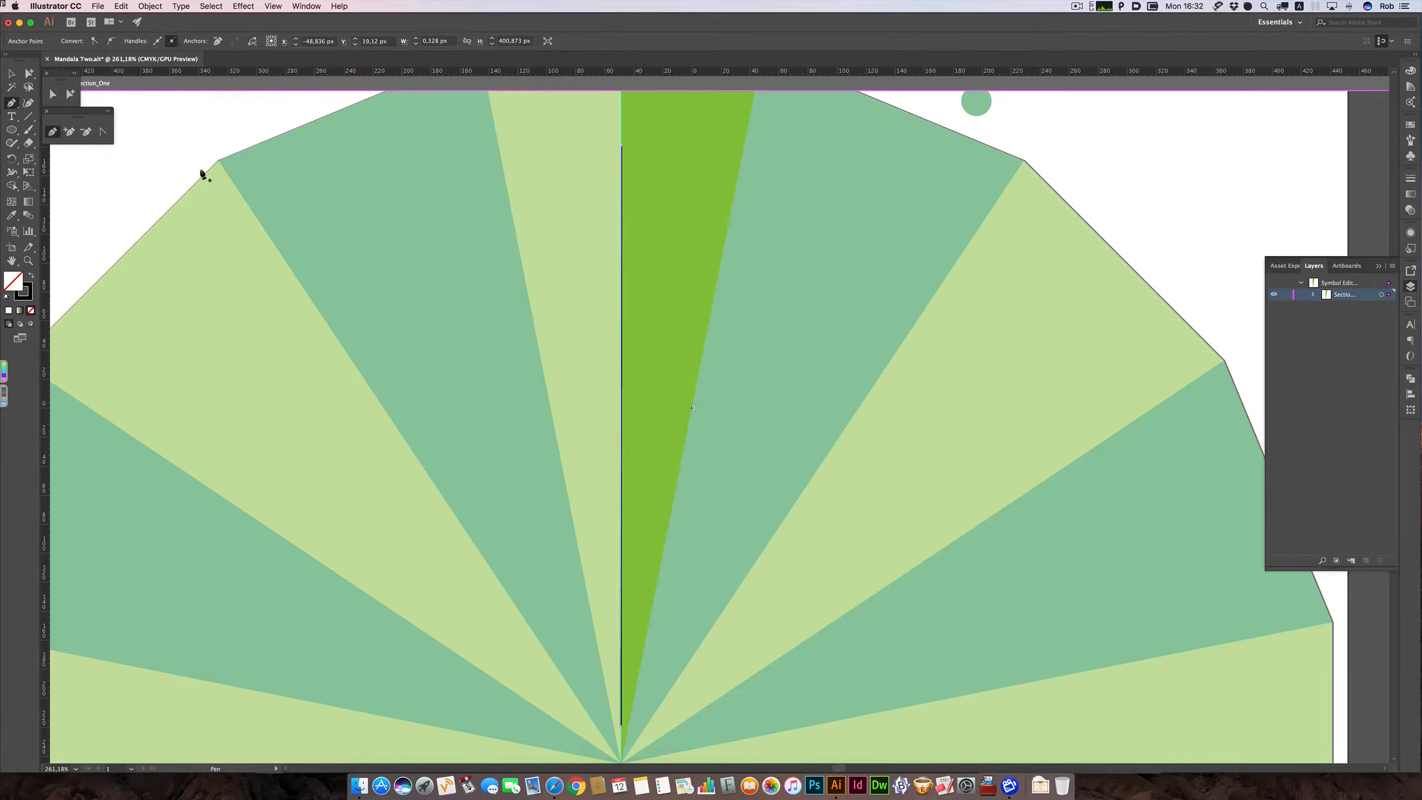
Shape the vertical line with the Width tool into a series of wide and narrow bulges tapering towards the centre, and exit isolation mode.
left_click(11, 172)
left_click_drag(616, 152, 603, 579)
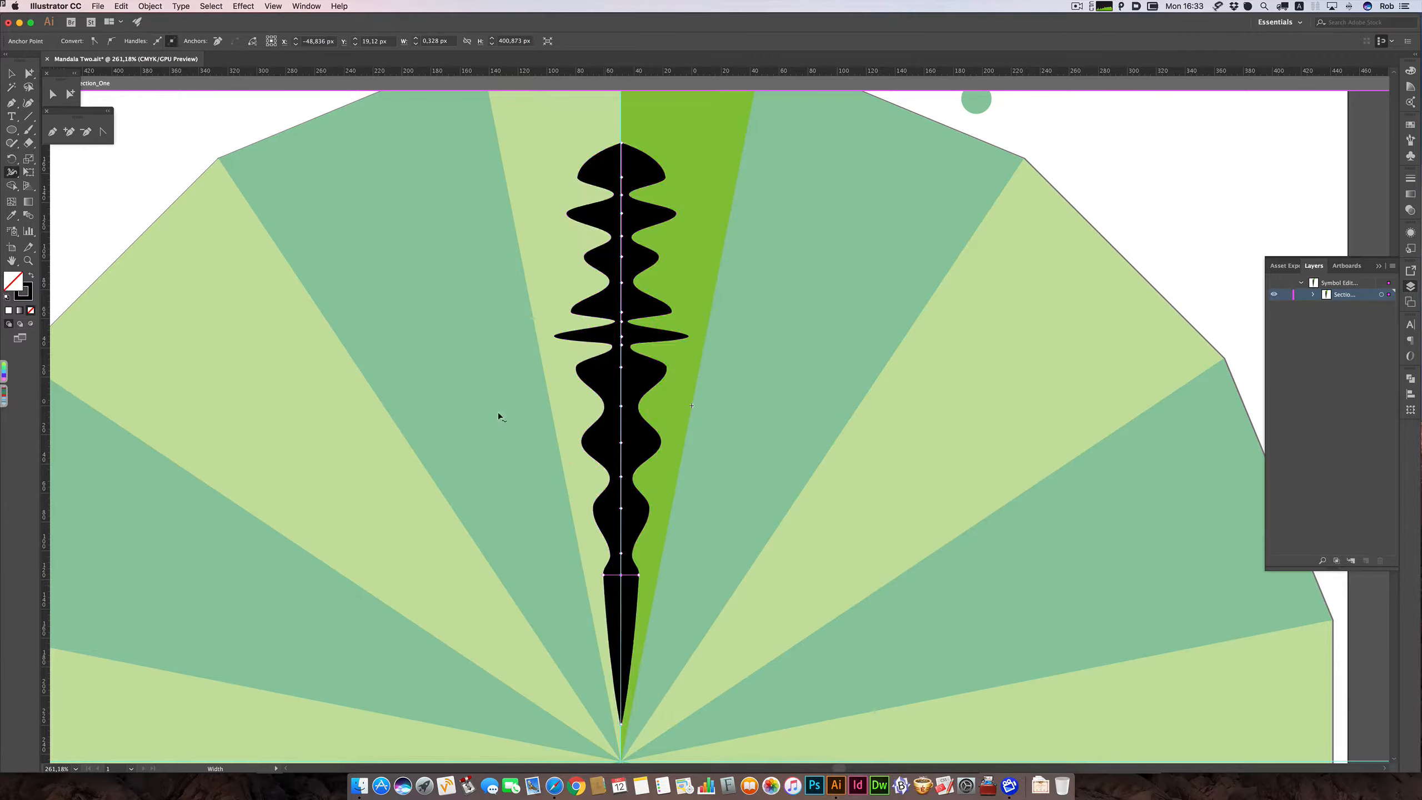
scroll(636, 403, "down", 3)
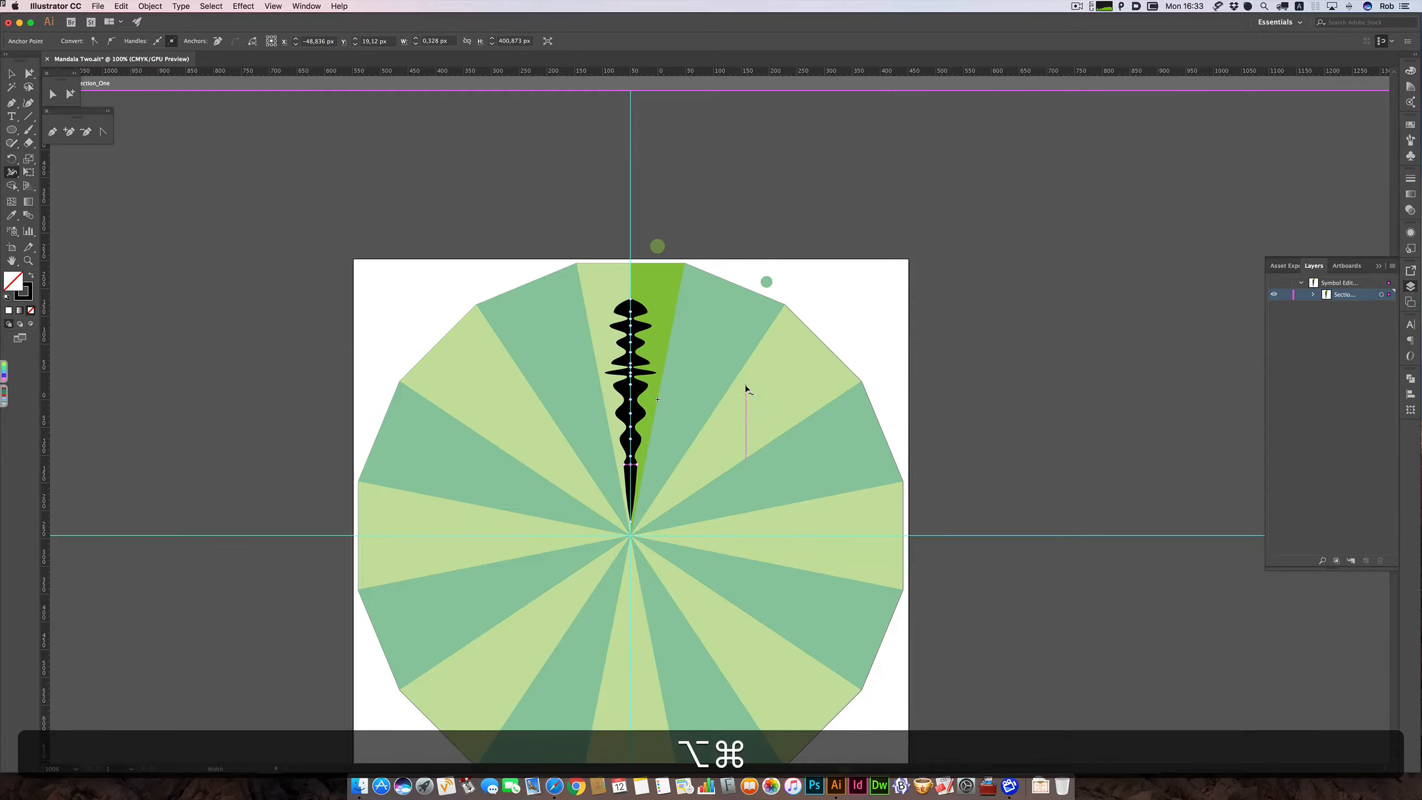
scroll(744, 384, "down", 2)
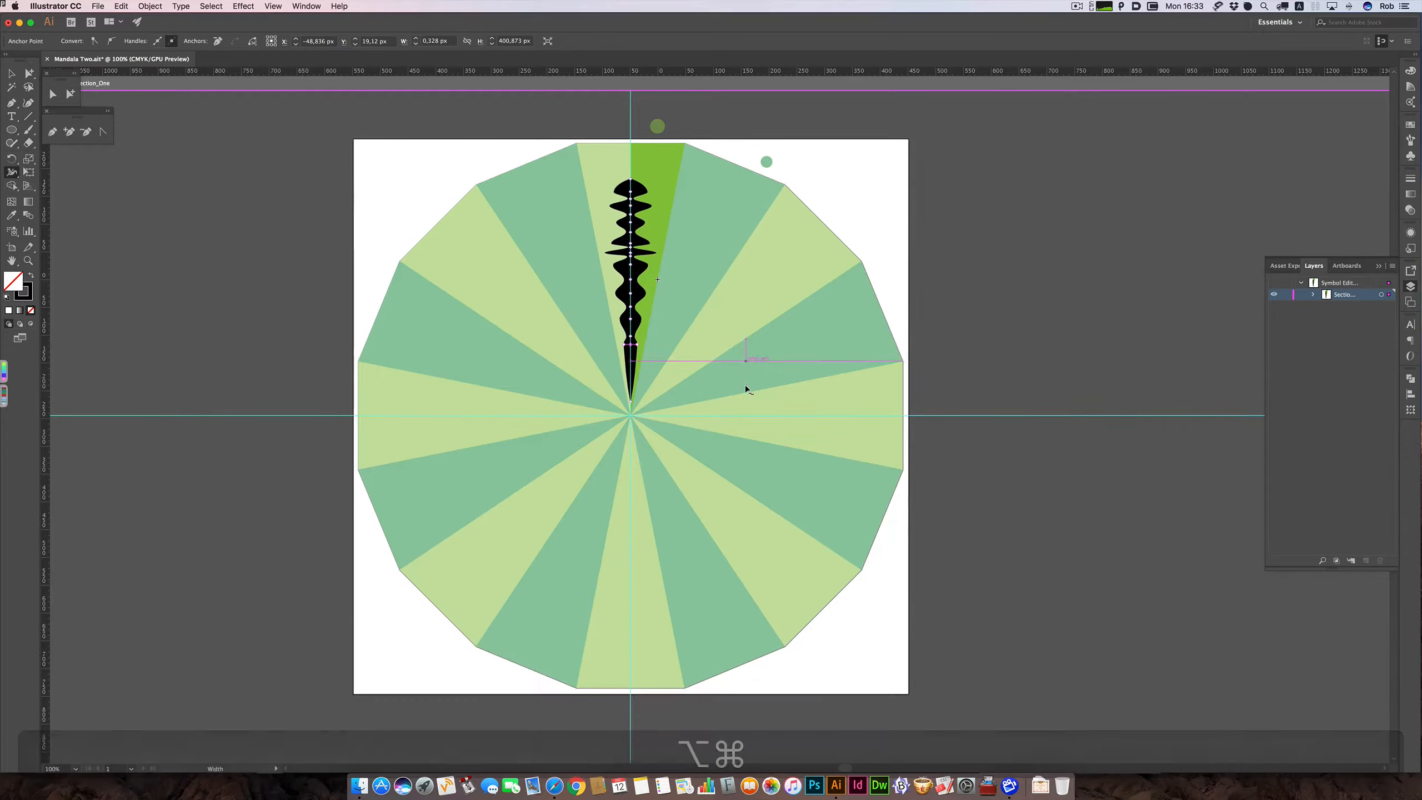
left_click(13, 78)
double_click(1019, 145)
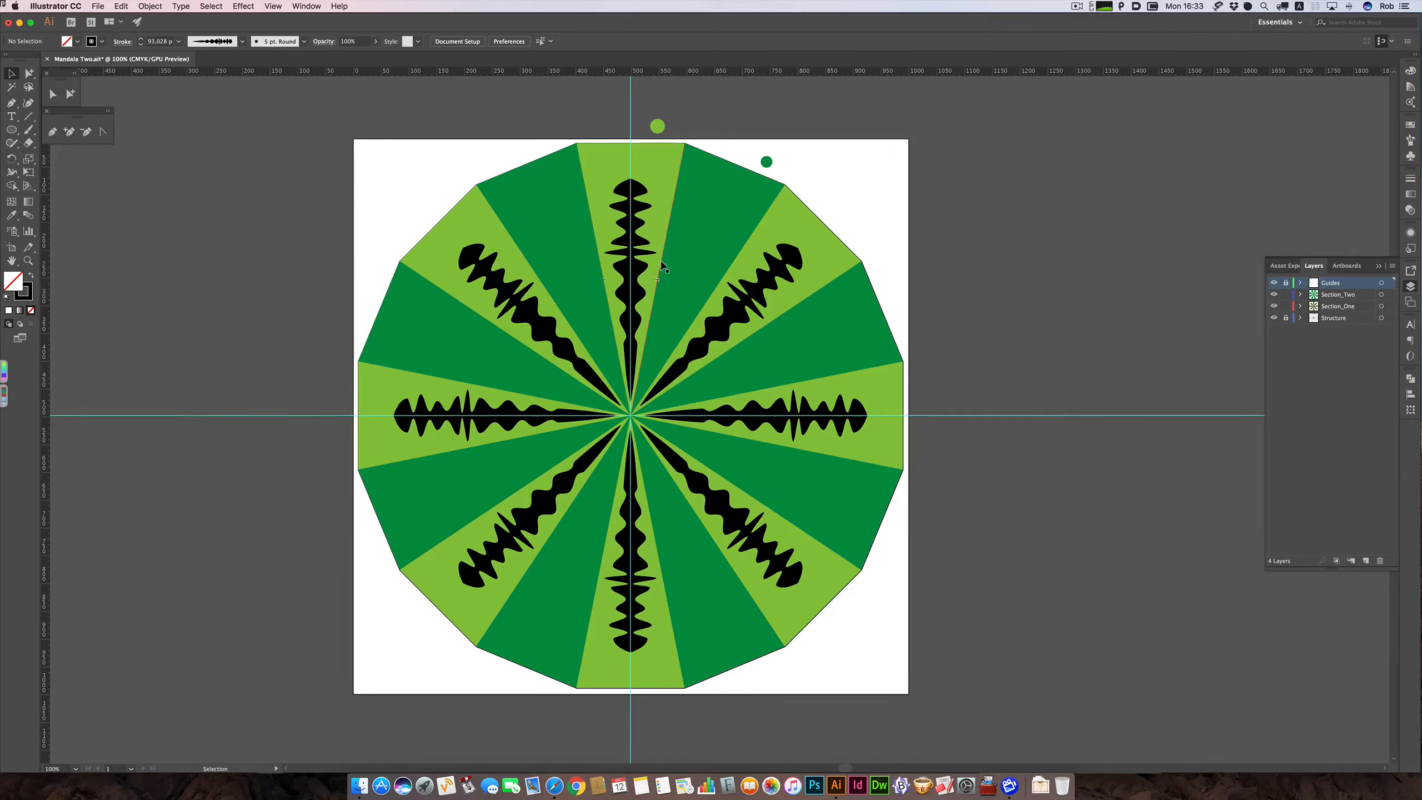
Select the uppermost light green section and reopen its Section_One symbol for editing.
left_click(656, 189)
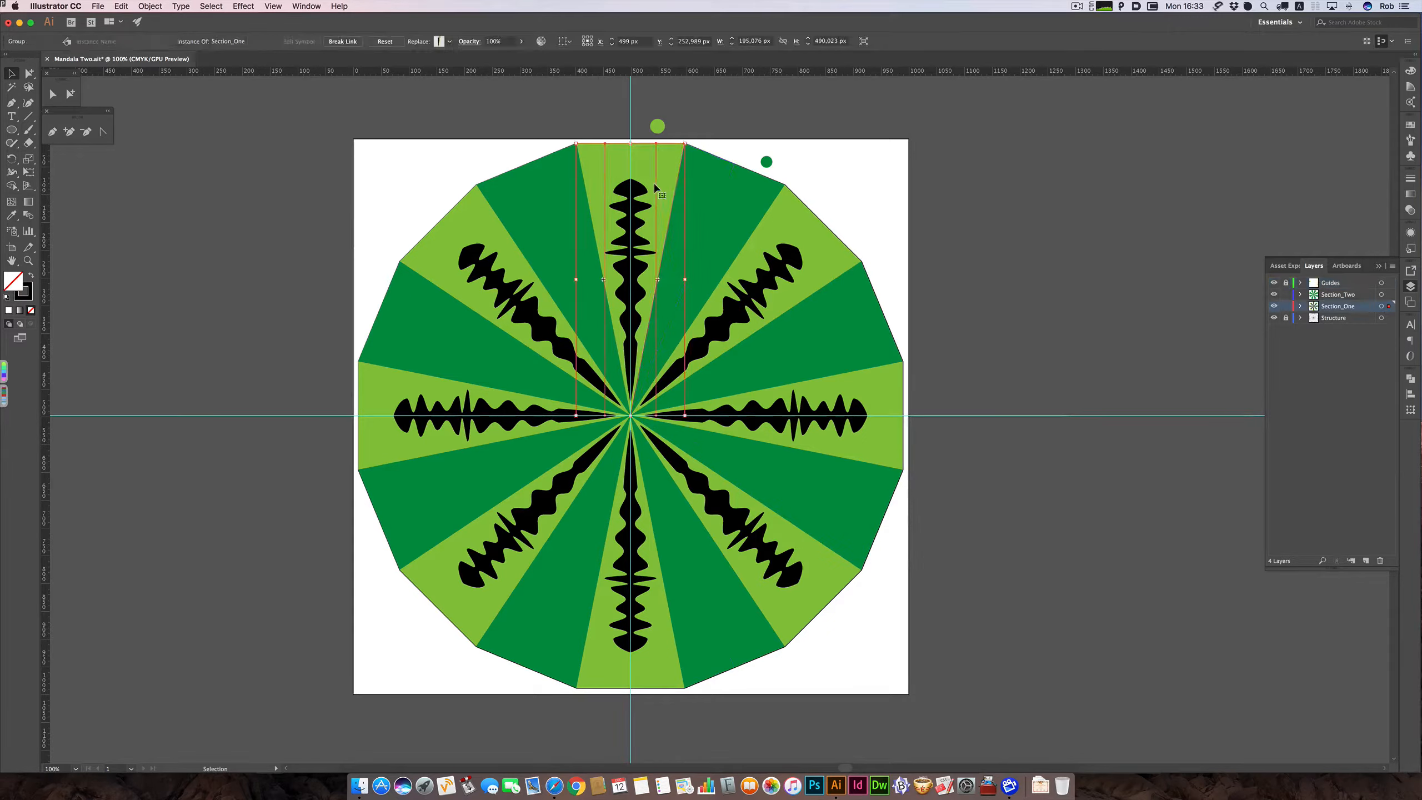
left_click(1076, 6)
left_click(1090, 42)
double_click(674, 177)
double_click(669, 182)
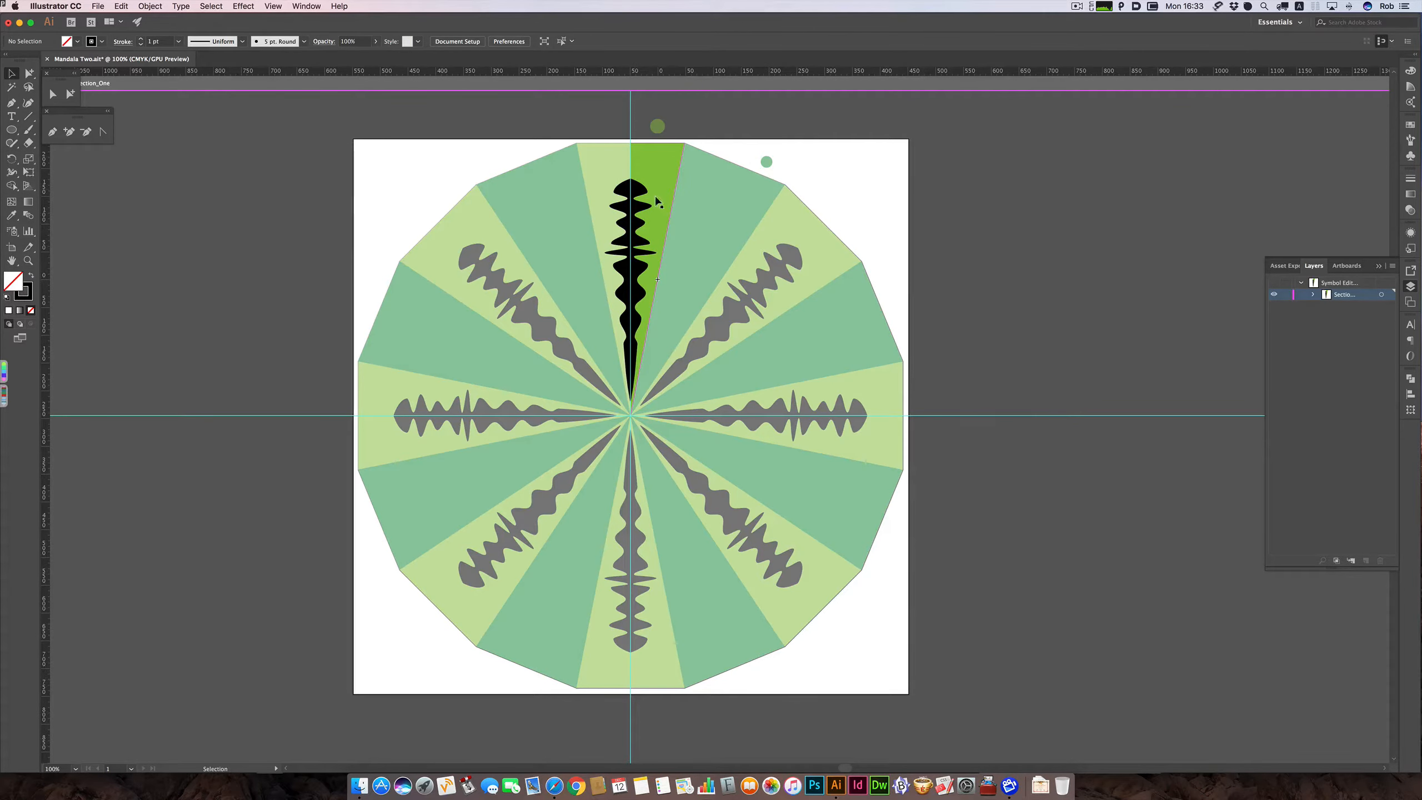
Add a 40 px and a 26 px black circle without stroke beside the rippled shape's outer end, and exit isolation mode.
left_click(11, 130)
key("alt")
left_click_drag(661, 168, 673, 179)
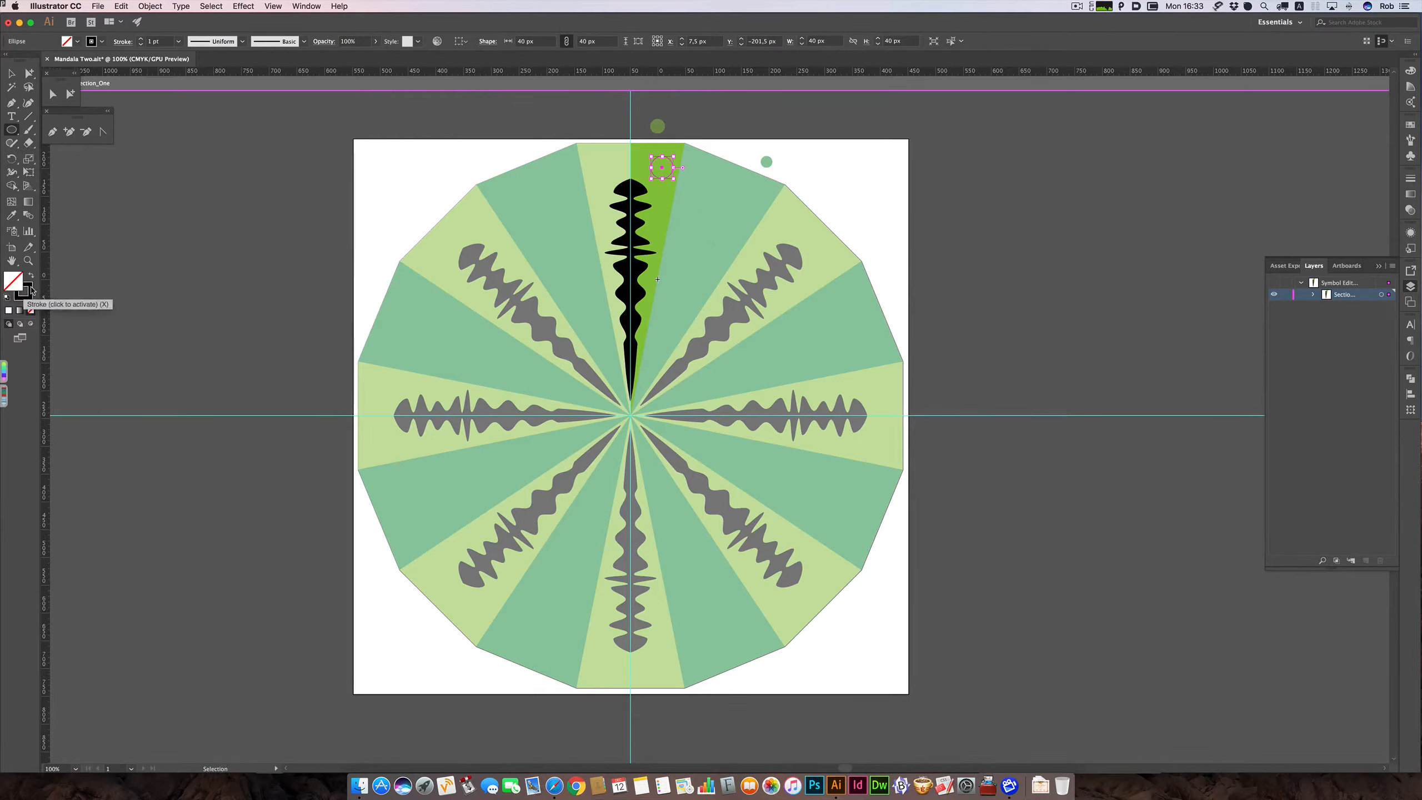
left_click_drag(27, 290, 14, 280)
left_click(31, 310)
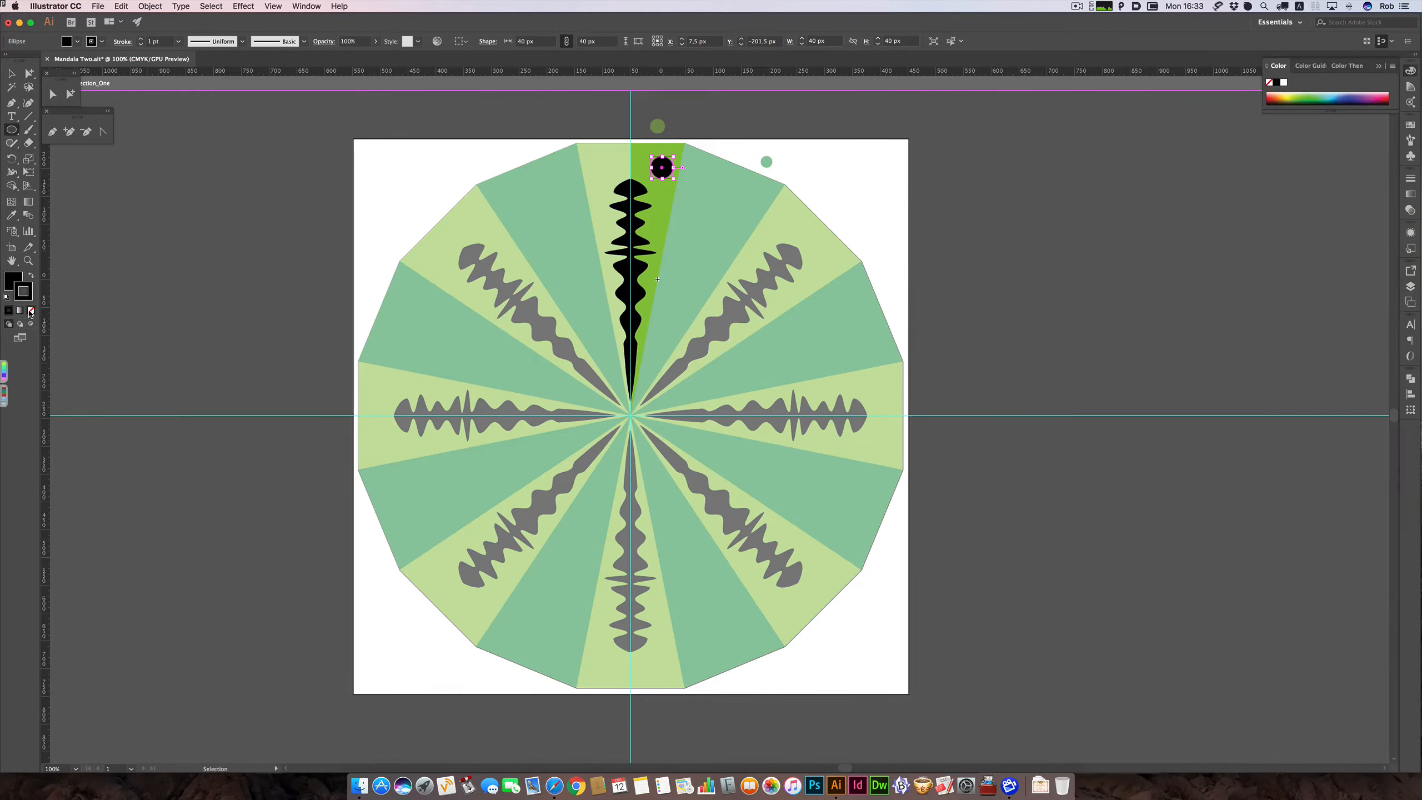
left_click_drag(654, 196, 665, 204)
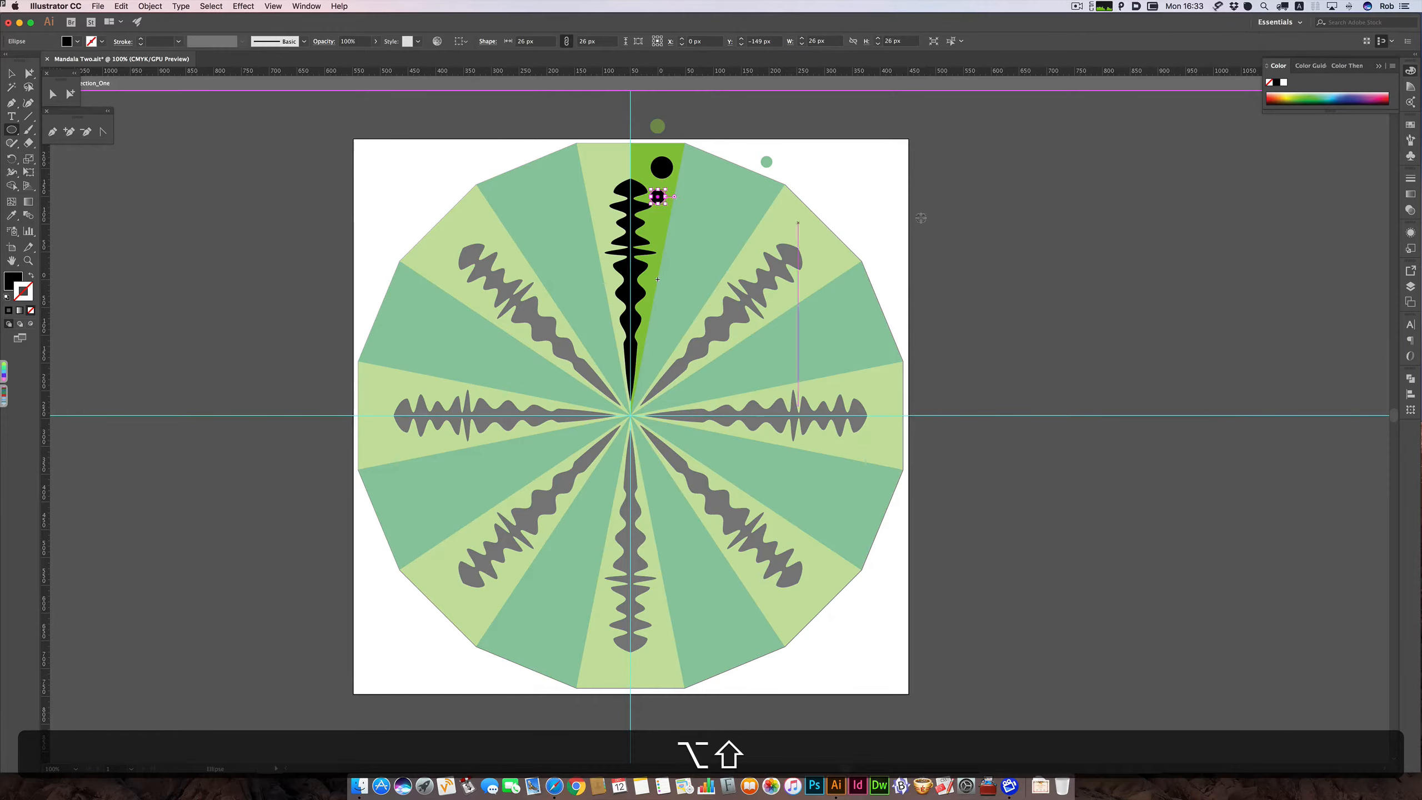
double_click(1006, 221, "super")
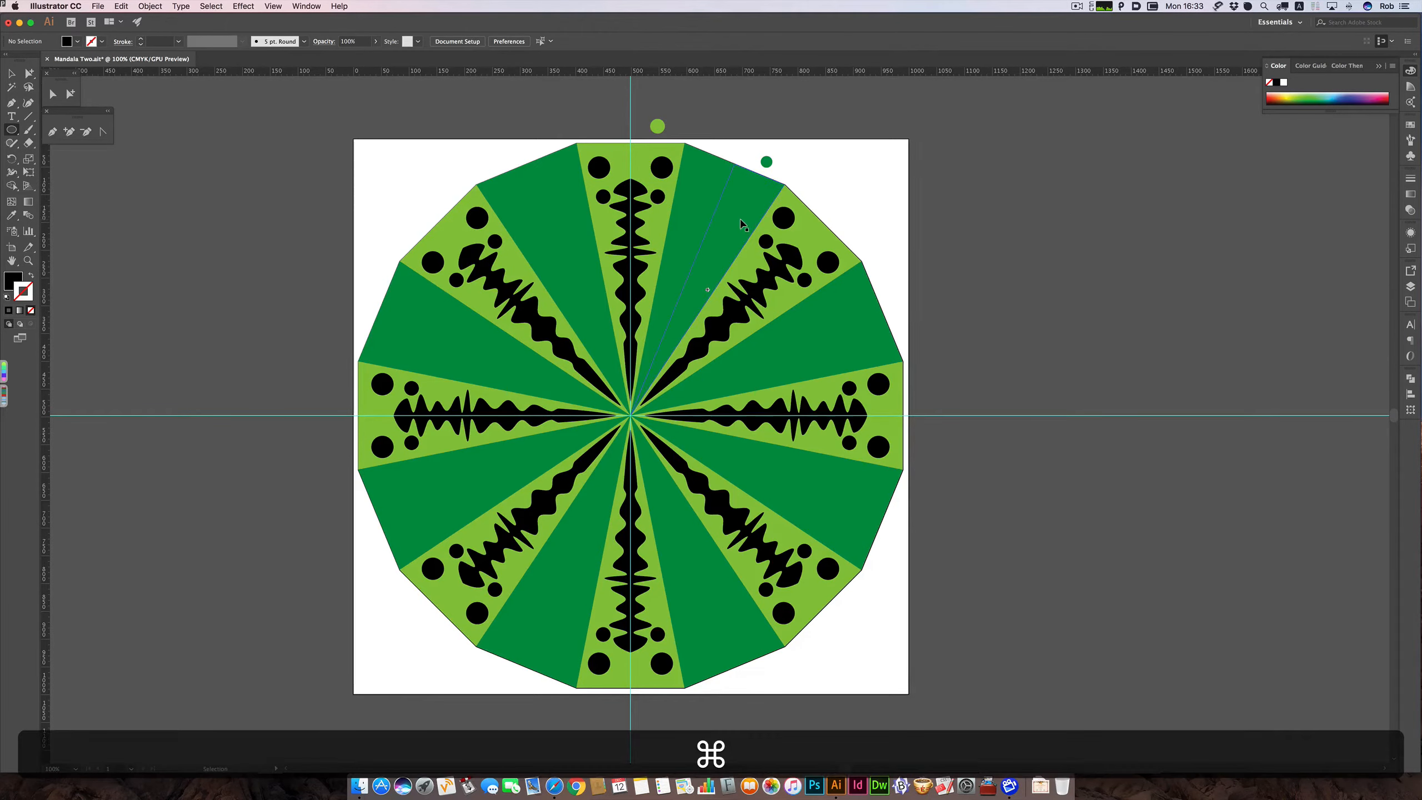
Open the dark green section symbol right of the uppermost section, draw black circles and ovals down its length, and exit isolation mode.
double_click(741, 224, "super")
double_click(741, 223, "super")
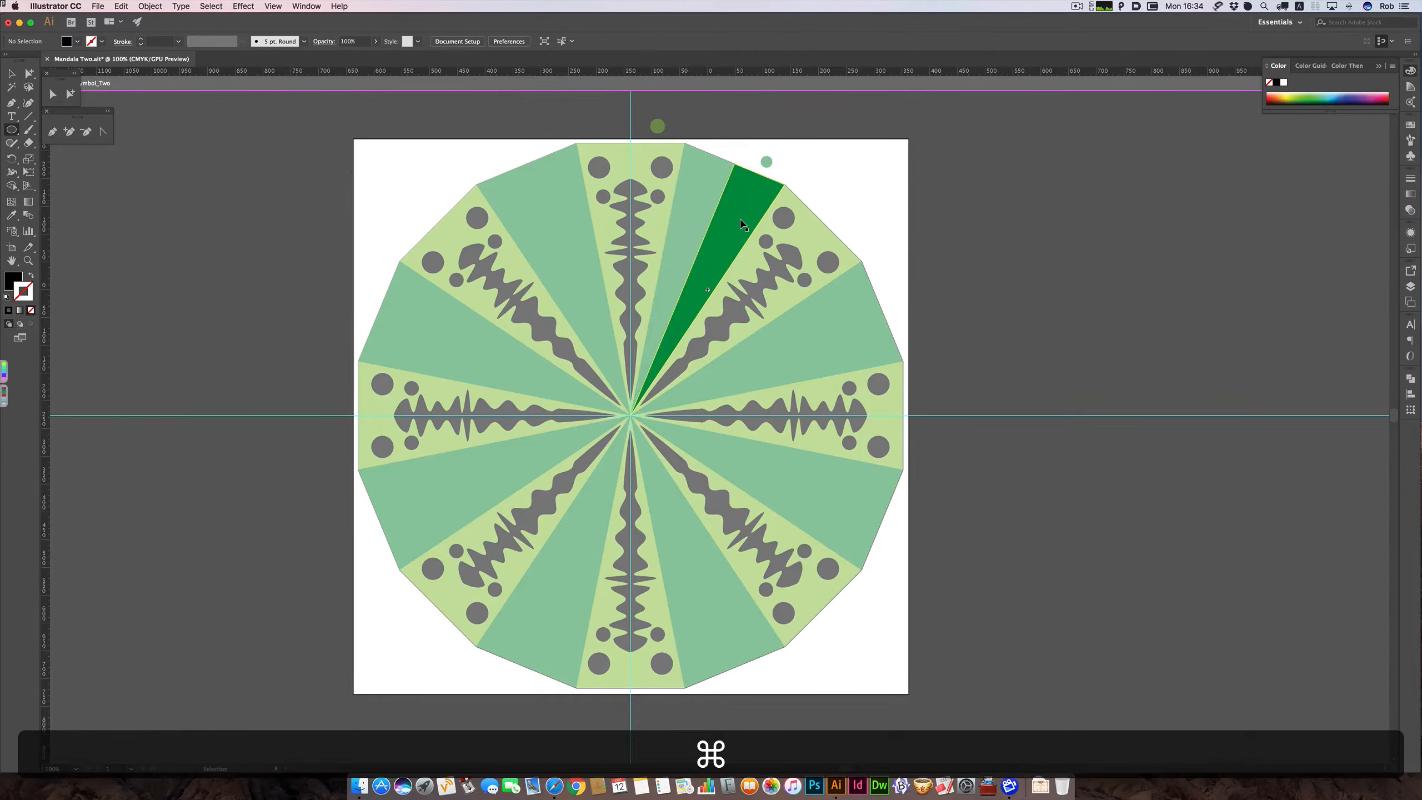
mouse_move(738, 197)
left_mouse_down()
mouse_move(734, 231)
mouse_move(693, 293)
left_mouse_up()
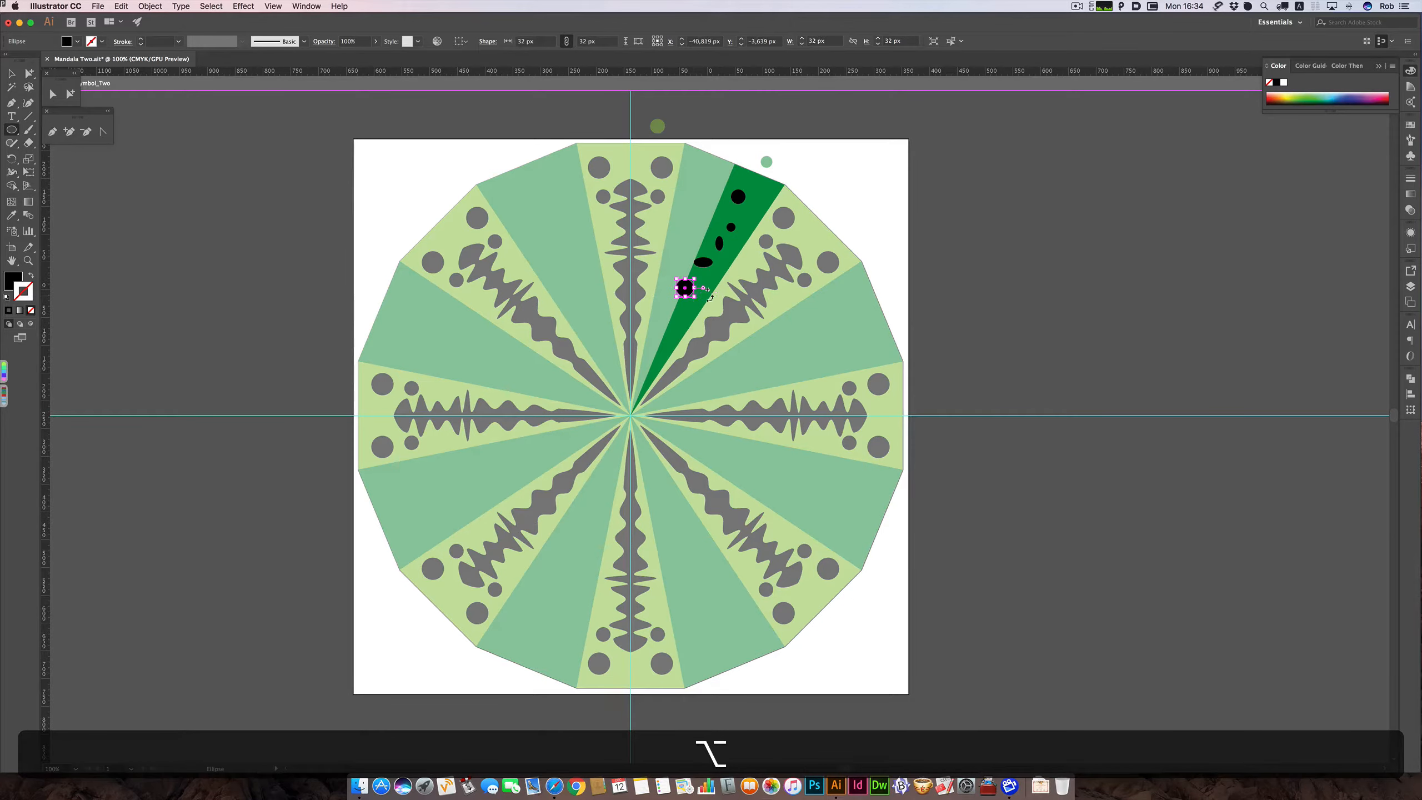
left_click(1016, 253, "super")
double_click(1008, 255)
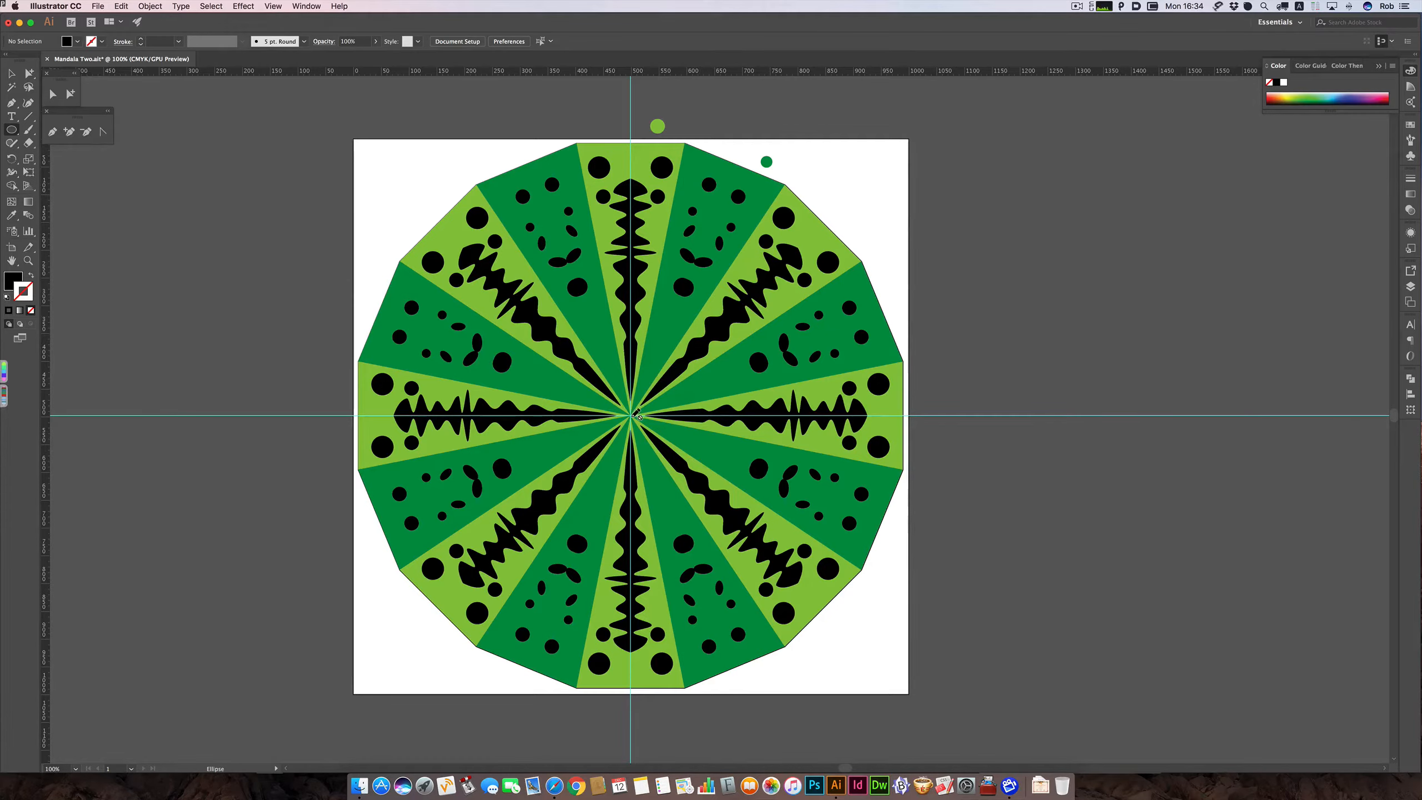
Examine the mandala's centre where the mirrored sections meet.
key("super+space")
left_click_drag(633, 416, 716, 431)
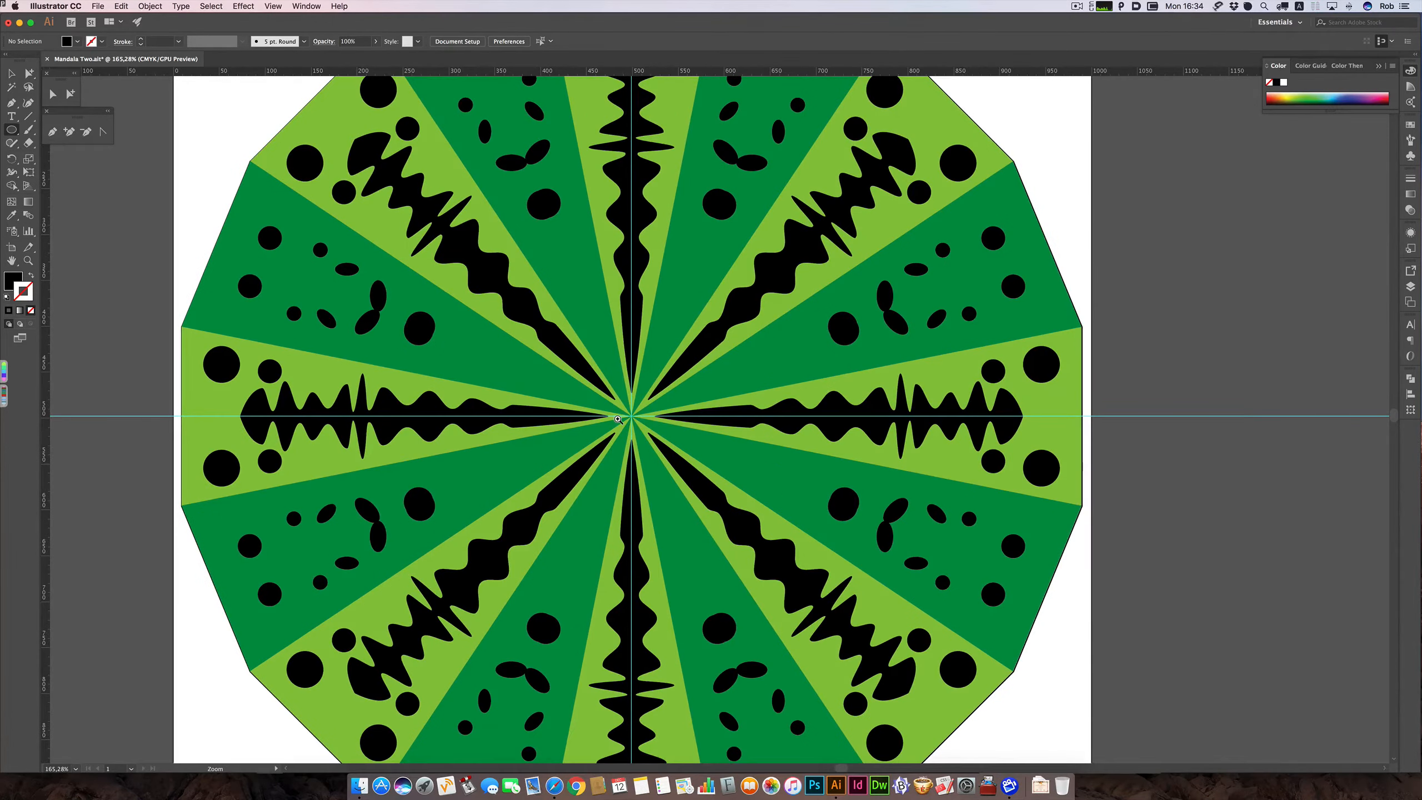
left_click_drag(617, 419, 1033, 430)
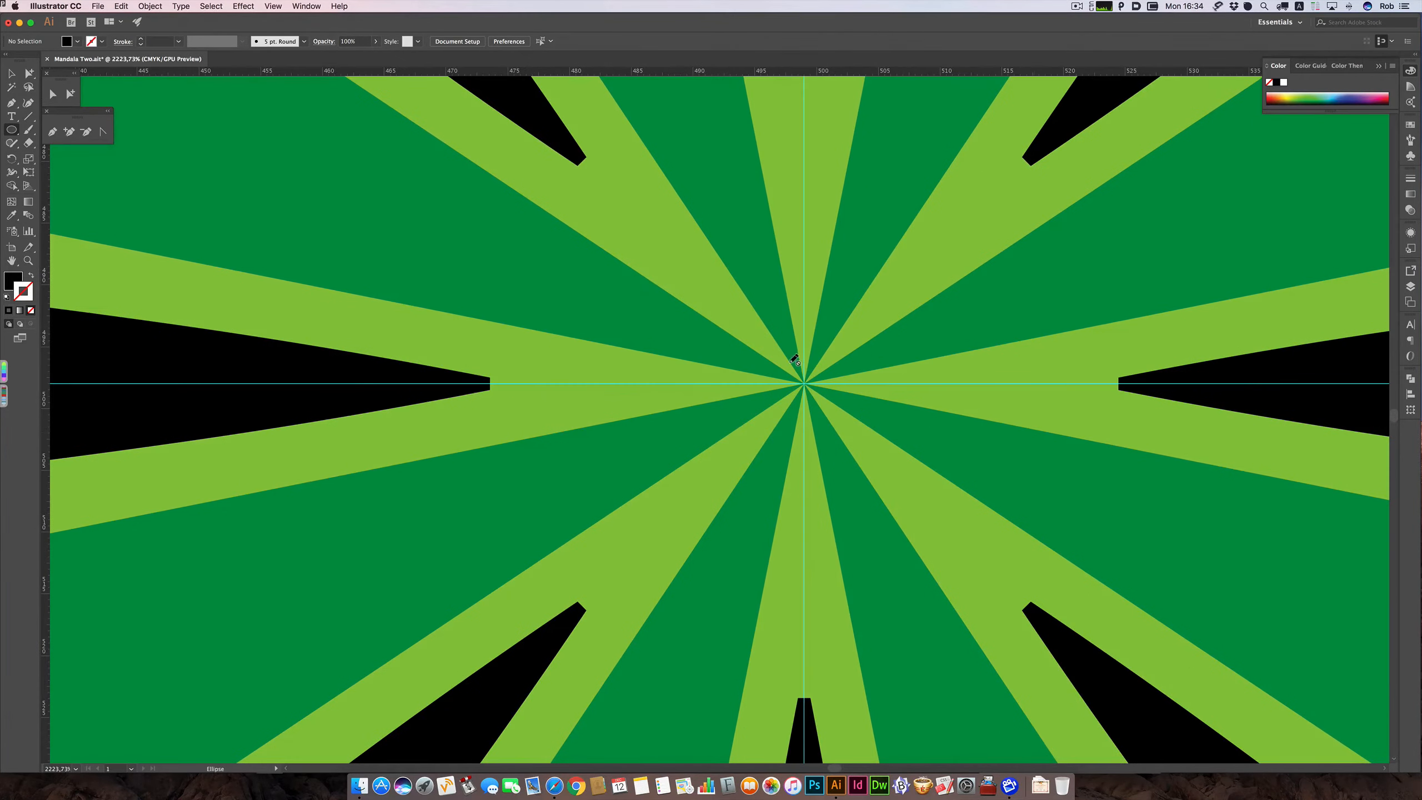
key("super+alt+space")
left_click_drag(831, 401, 416, 454)
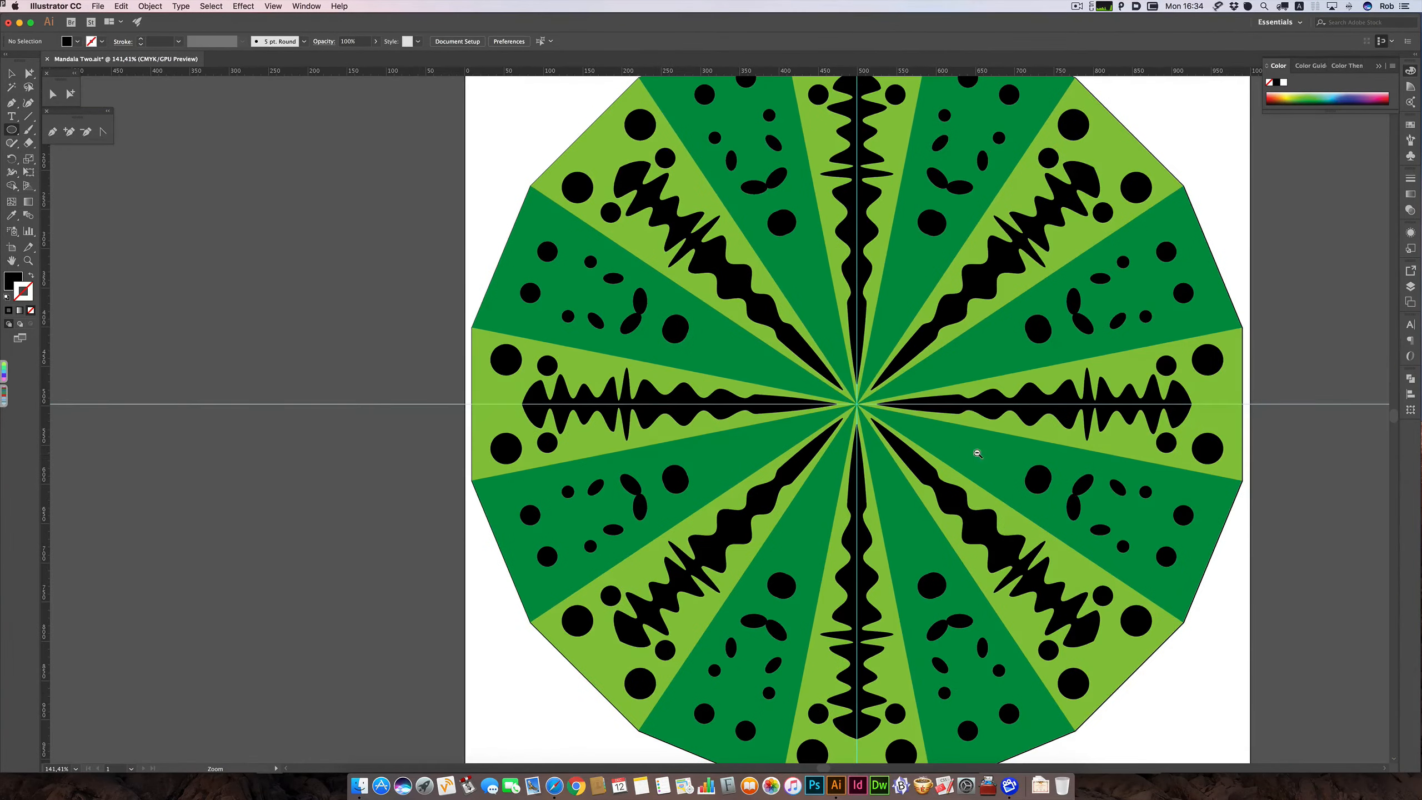
Open the recently used file Mandala_one.ai to view the finished mandala, and switch to the Selection tool.
left_click_drag(979, 455, 712, 444)
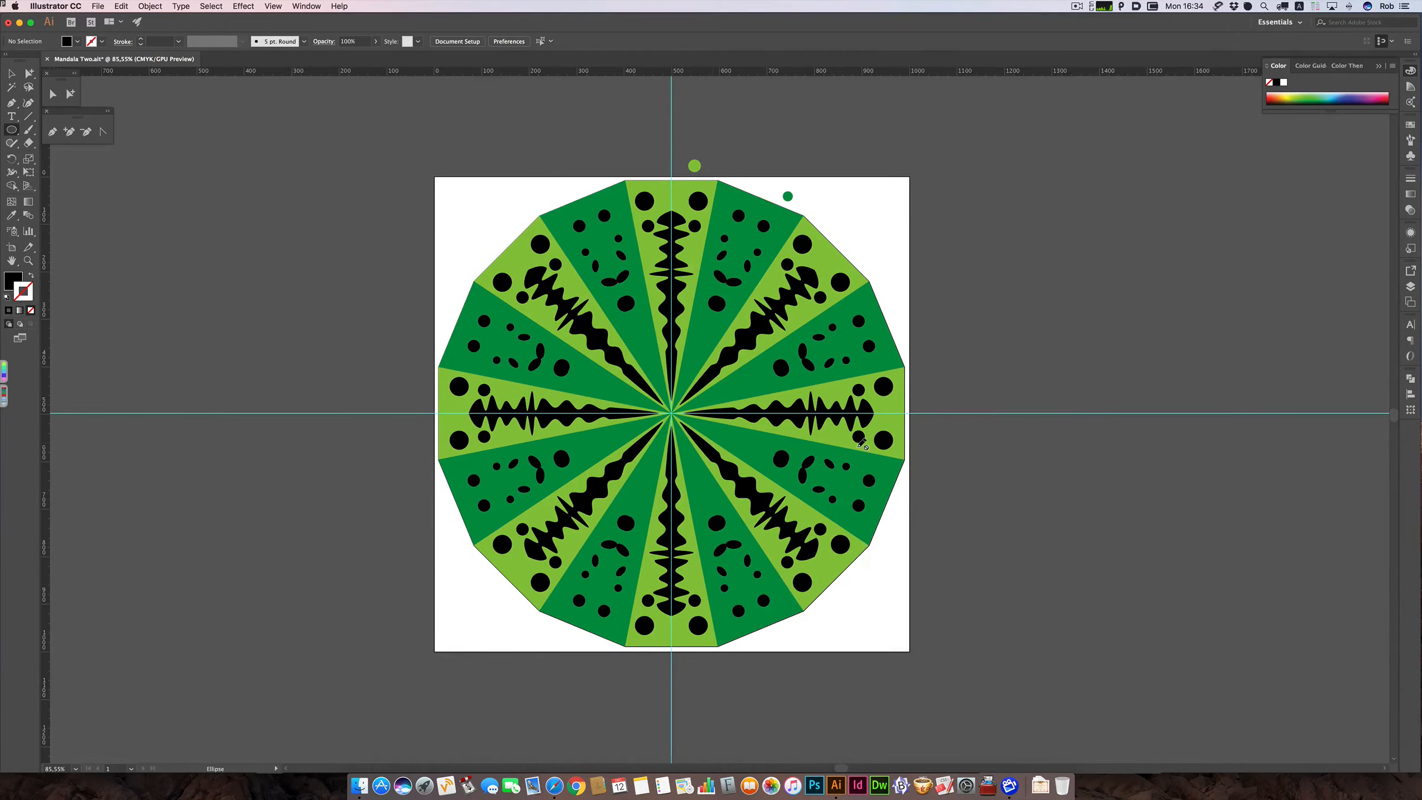
left_click(98, 6)
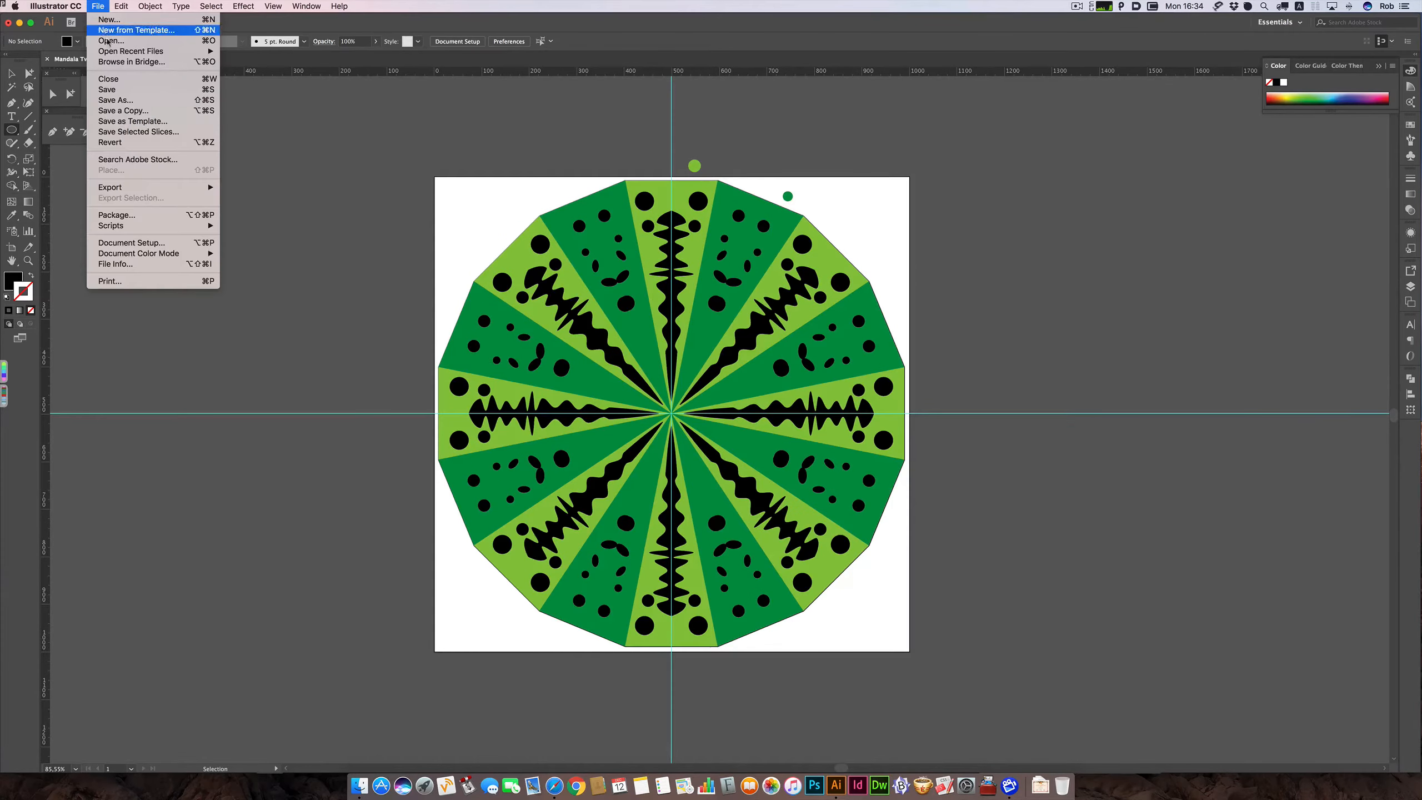
mouse_move(146, 51)
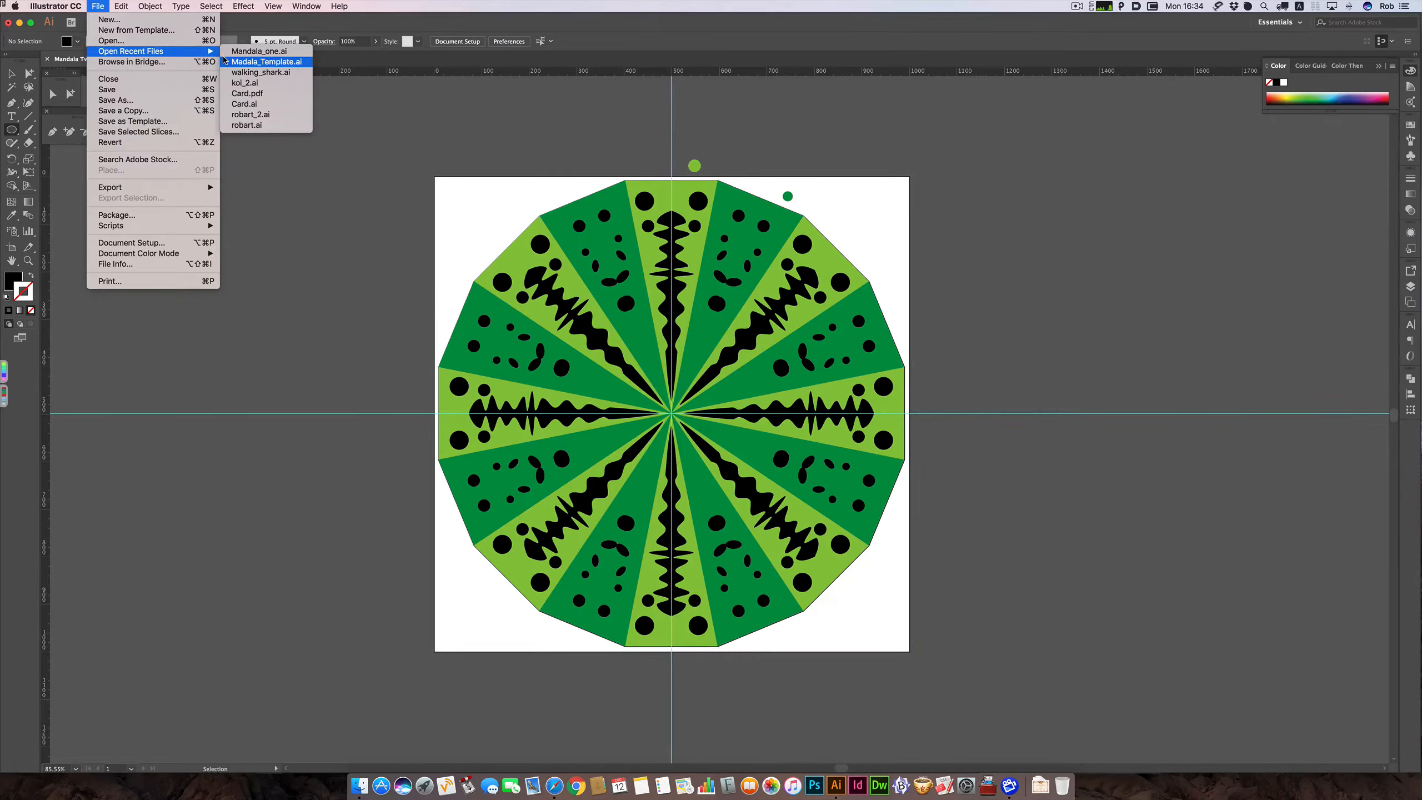
left_click(232, 60)
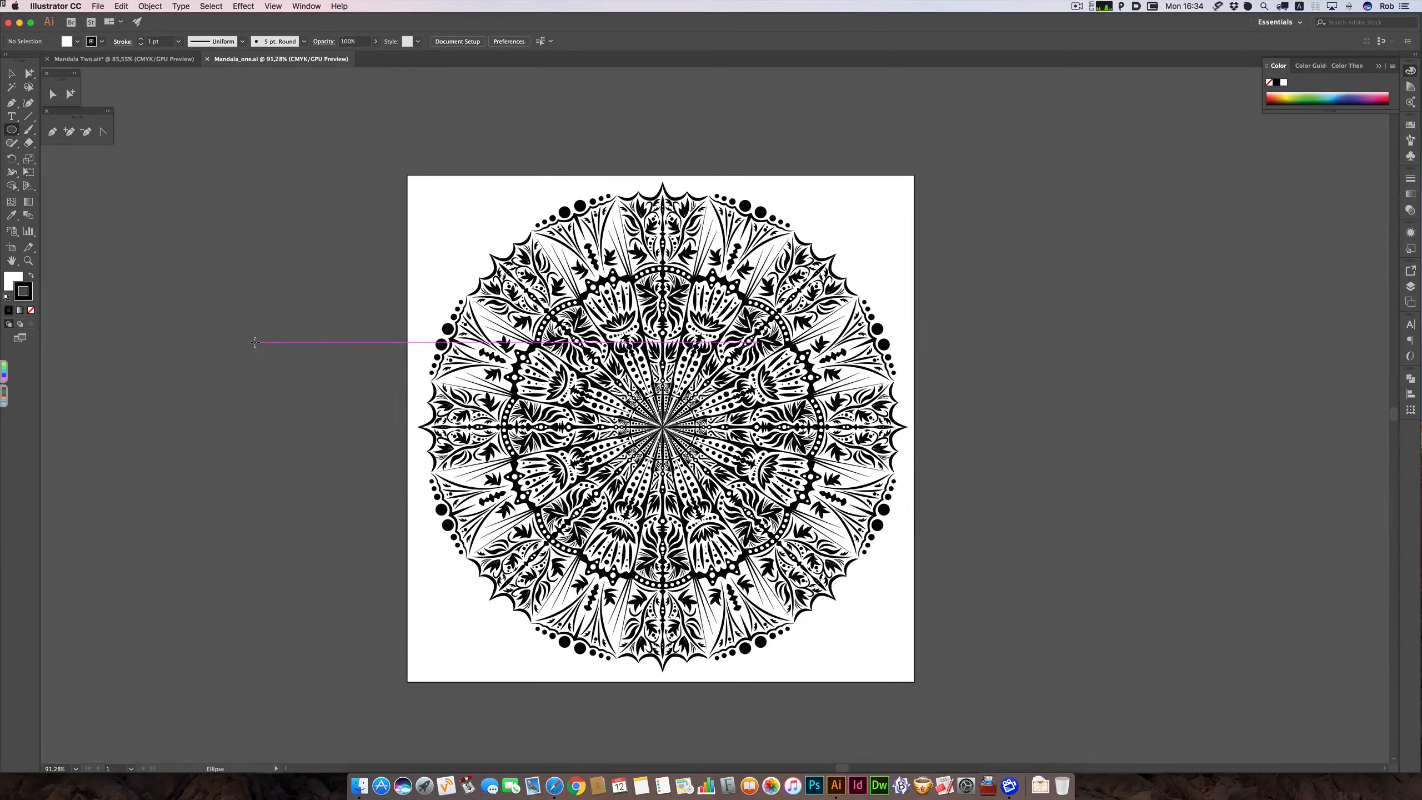
left_click(11, 73)
left_click(1075, 7)
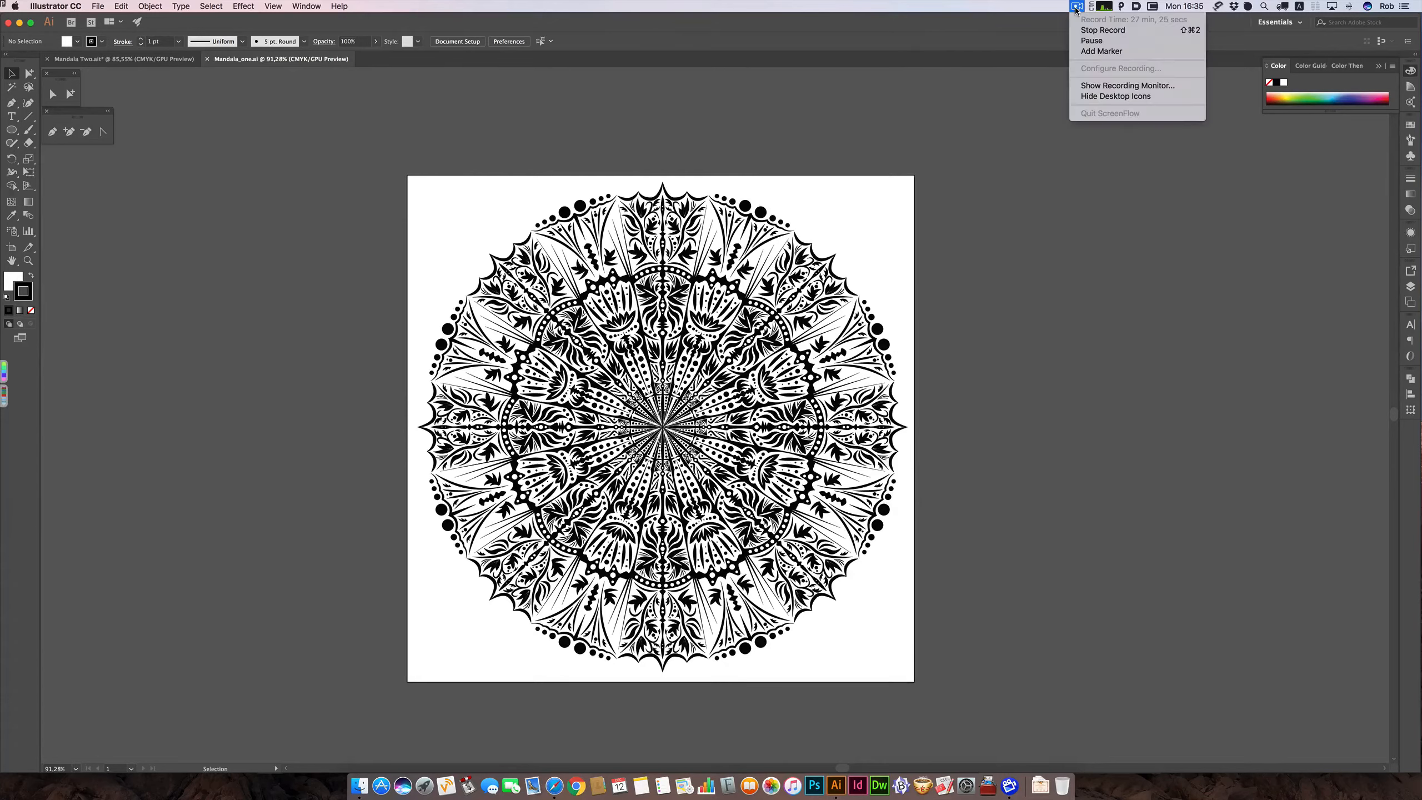
left_click(1091, 41)
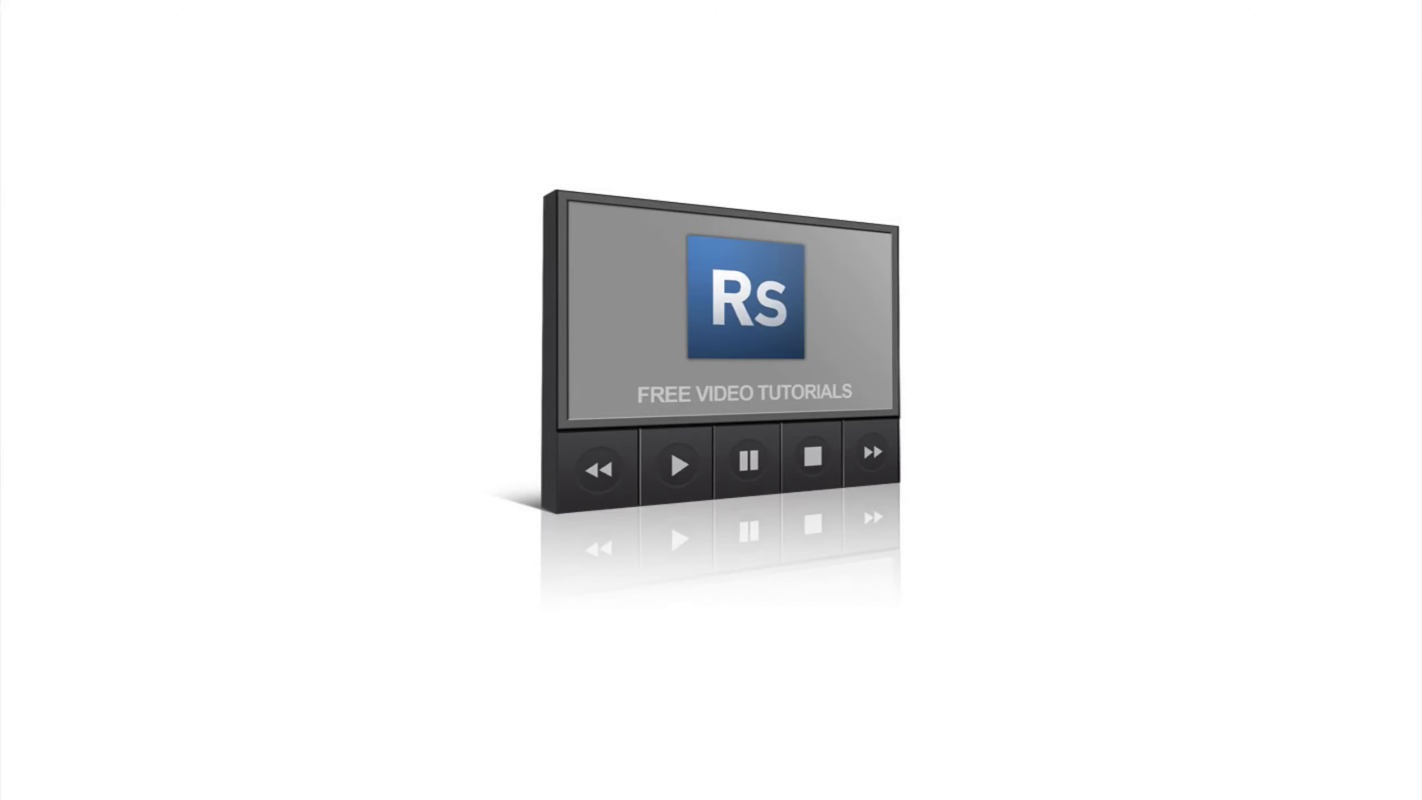